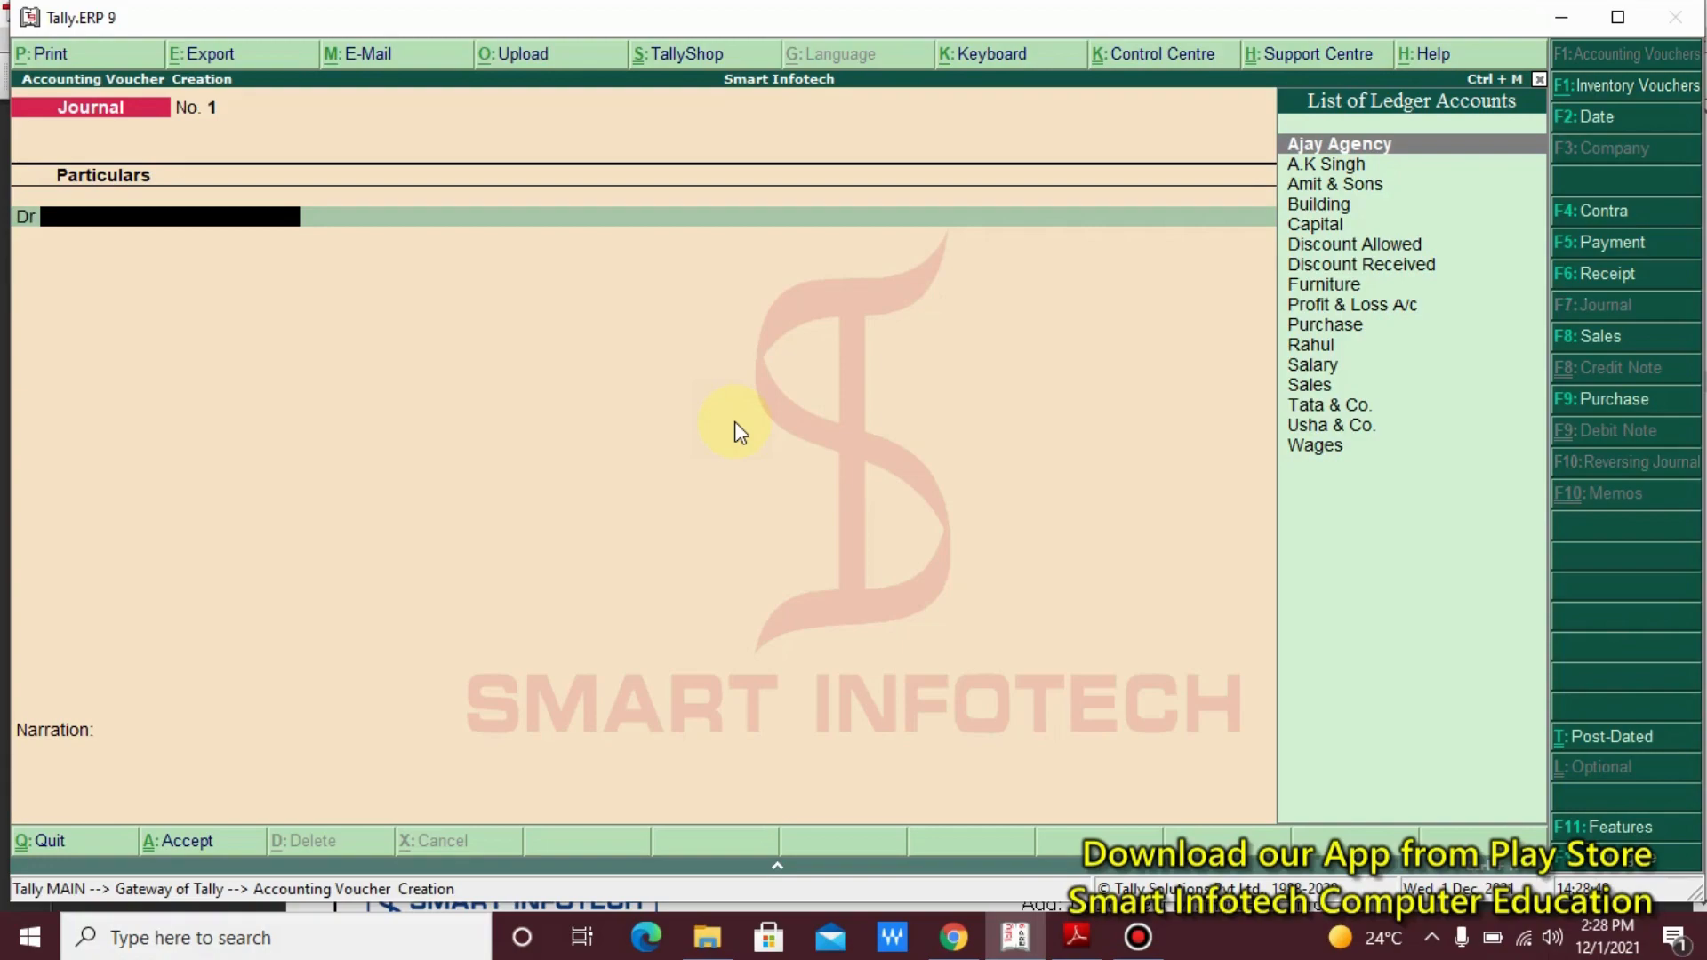
Switch to the Tally notes in Adobe Reader, review the outstanding wages example on page 47, and return to Tally.ERP 9
click(1090, 936)
scroll(751, 559, up, 5)
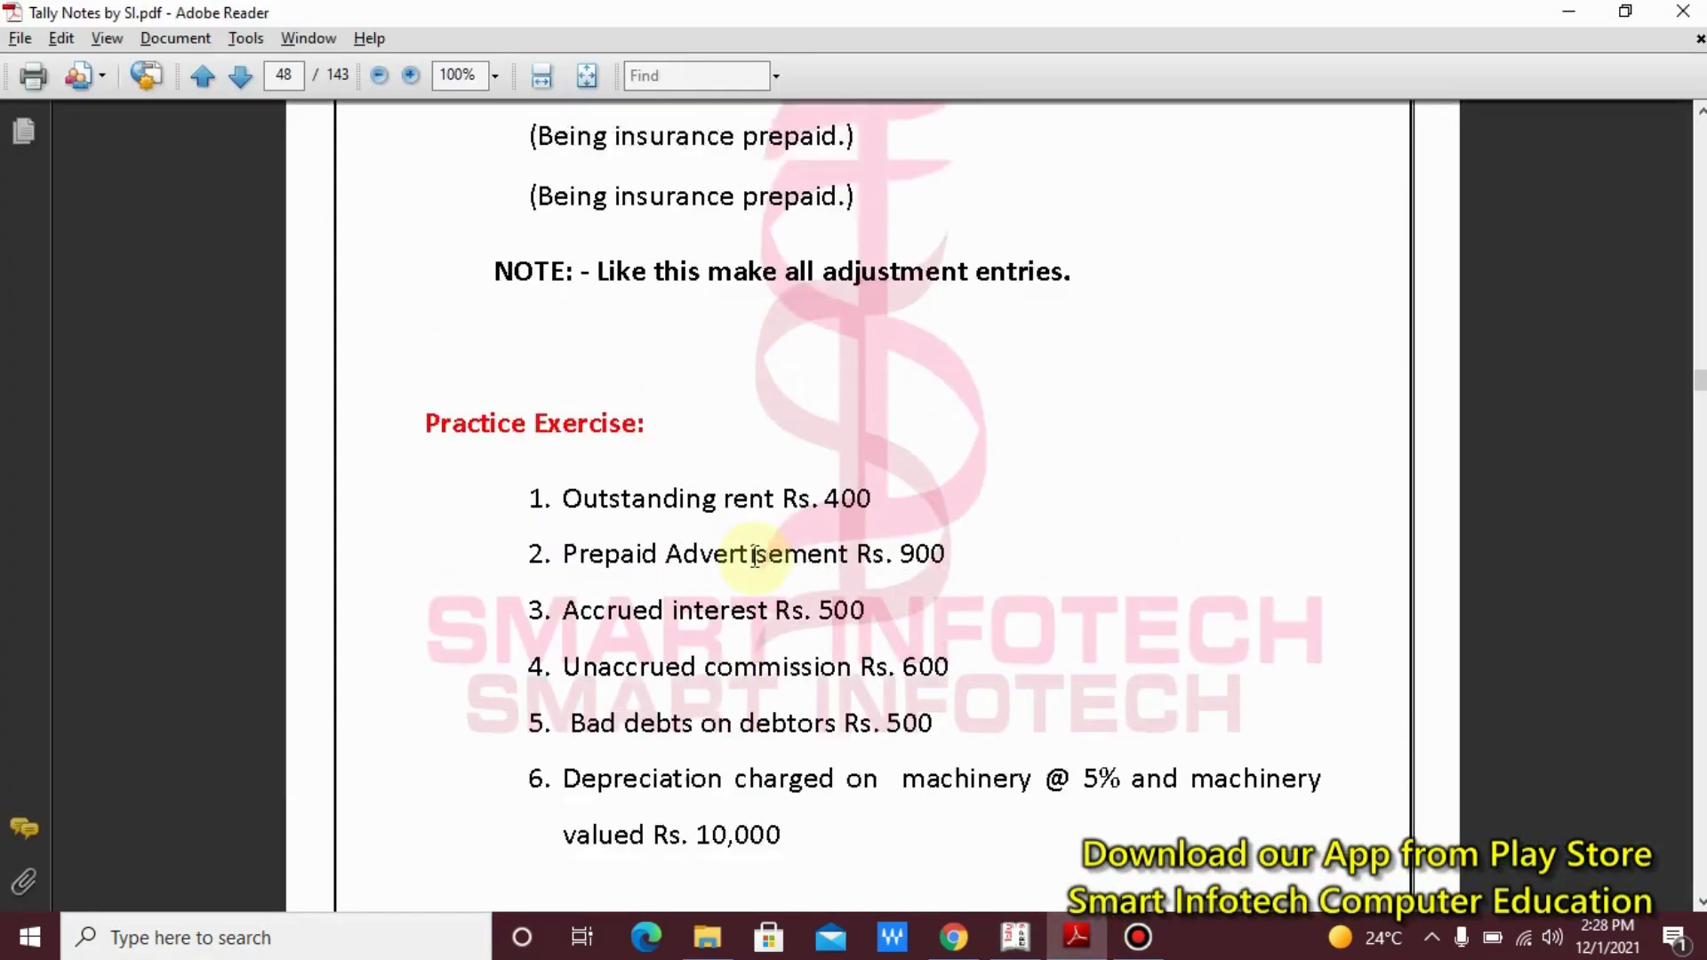
scroll(720, 583, up, 1)
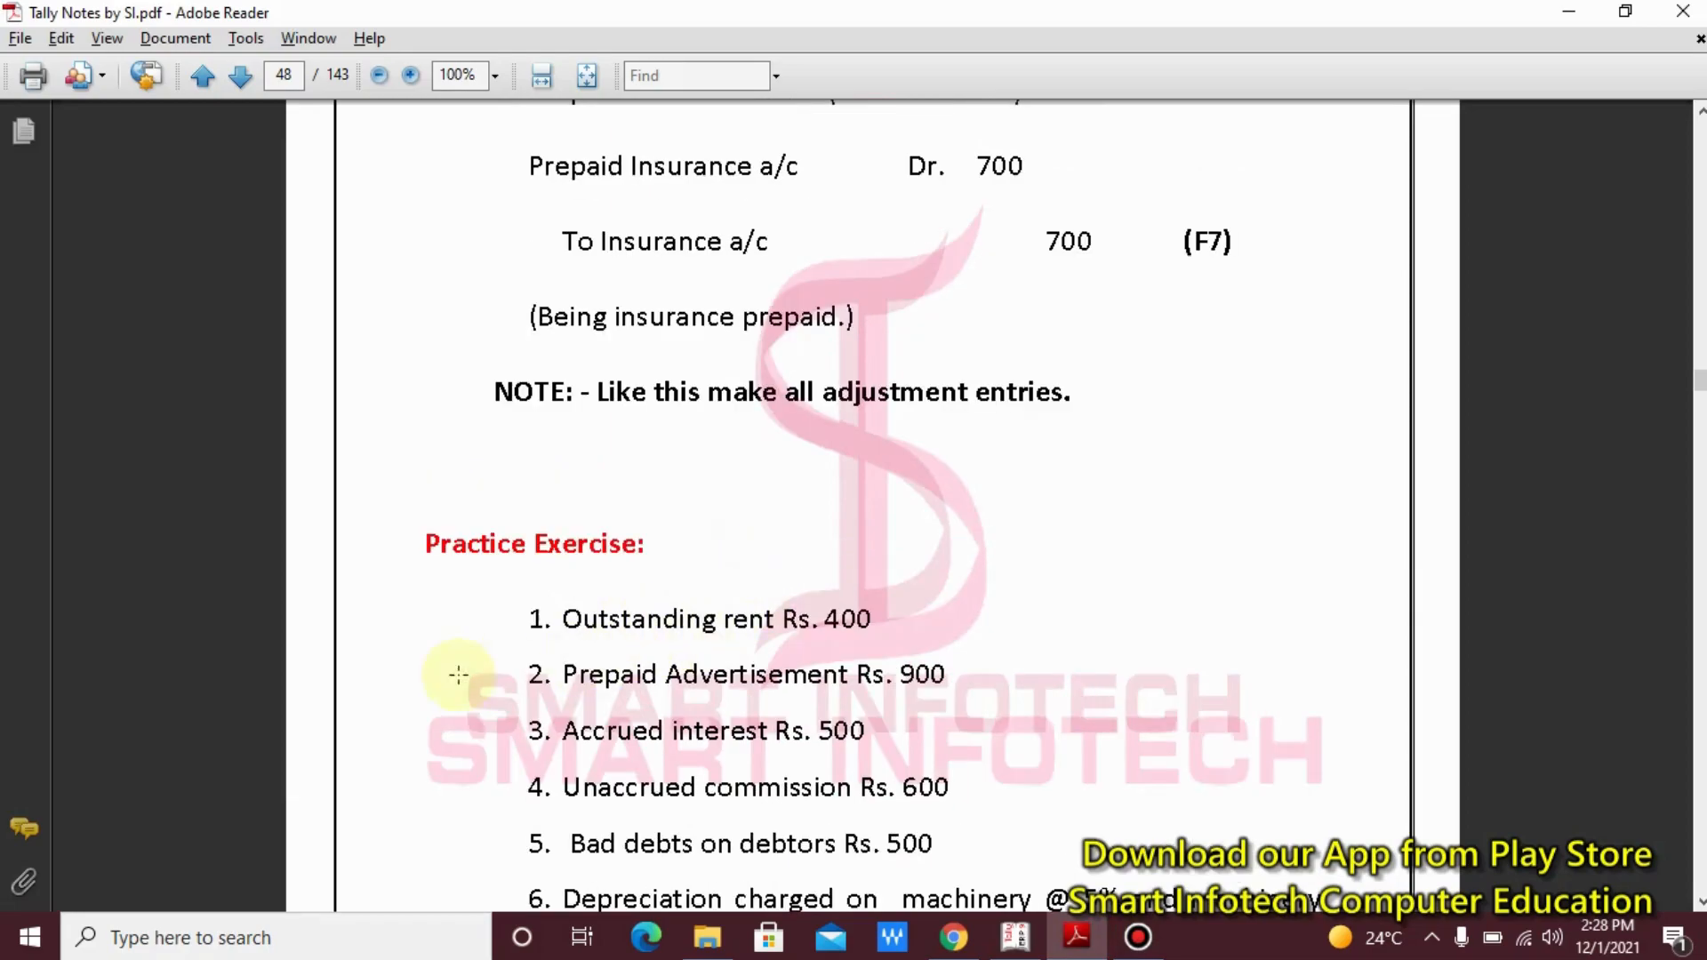
scroll(536, 614, up, 3)
scroll(536, 613, up, 5)
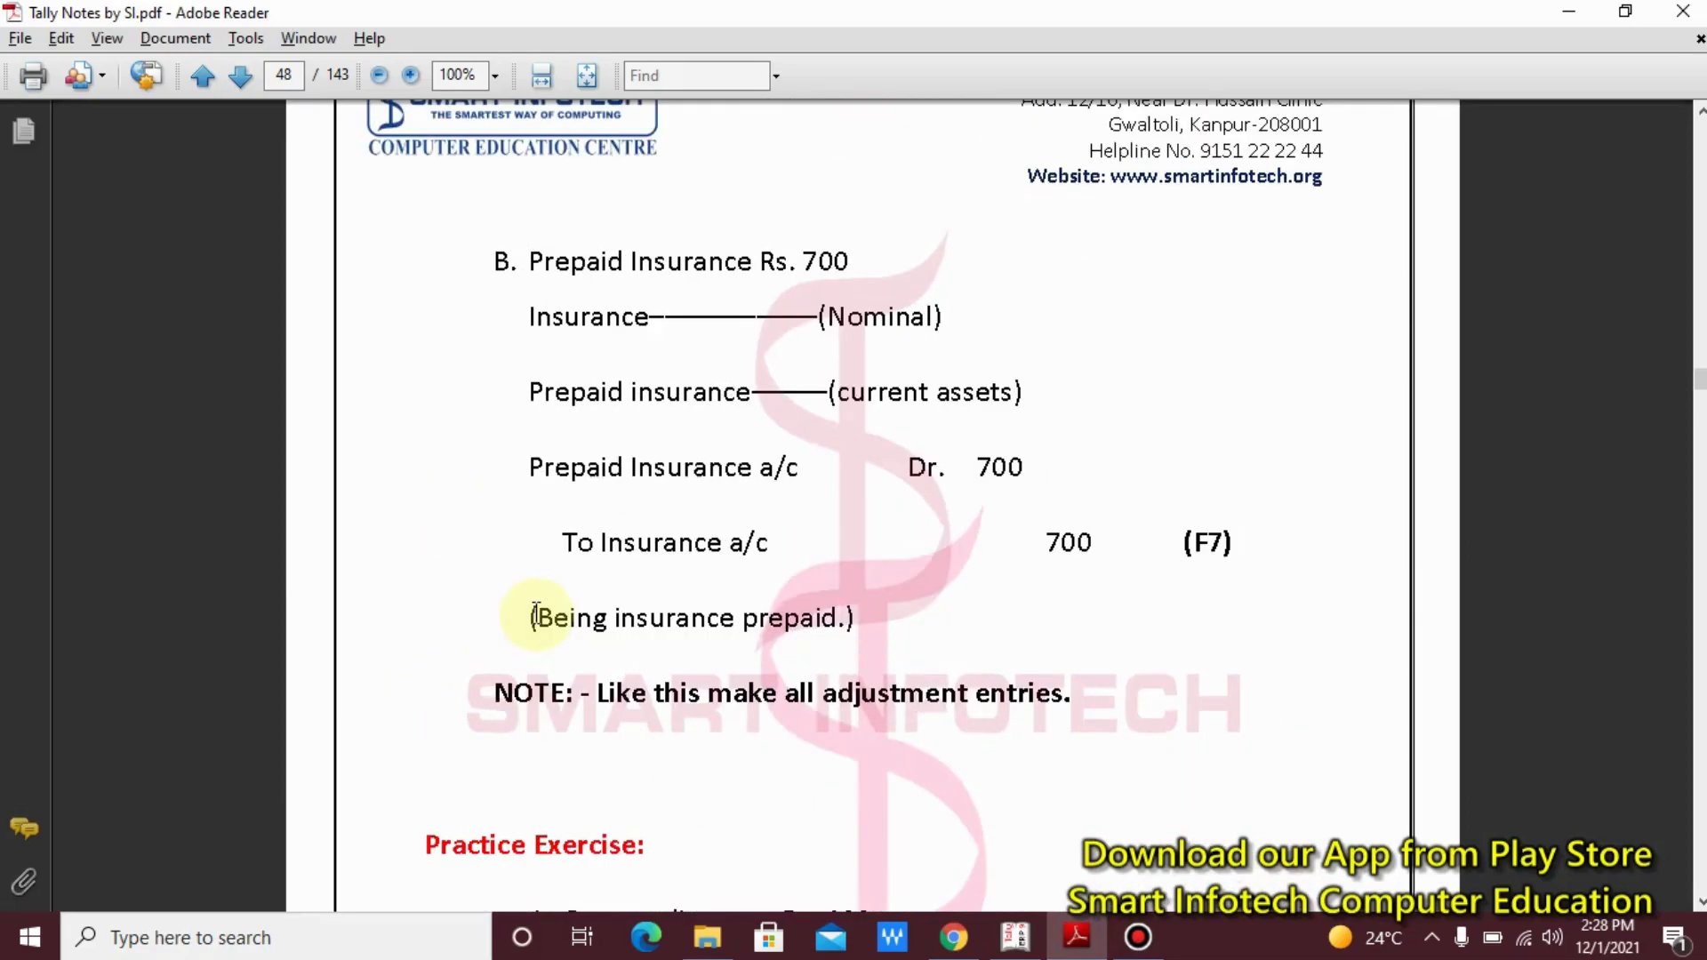
scroll(536, 613, up, 5)
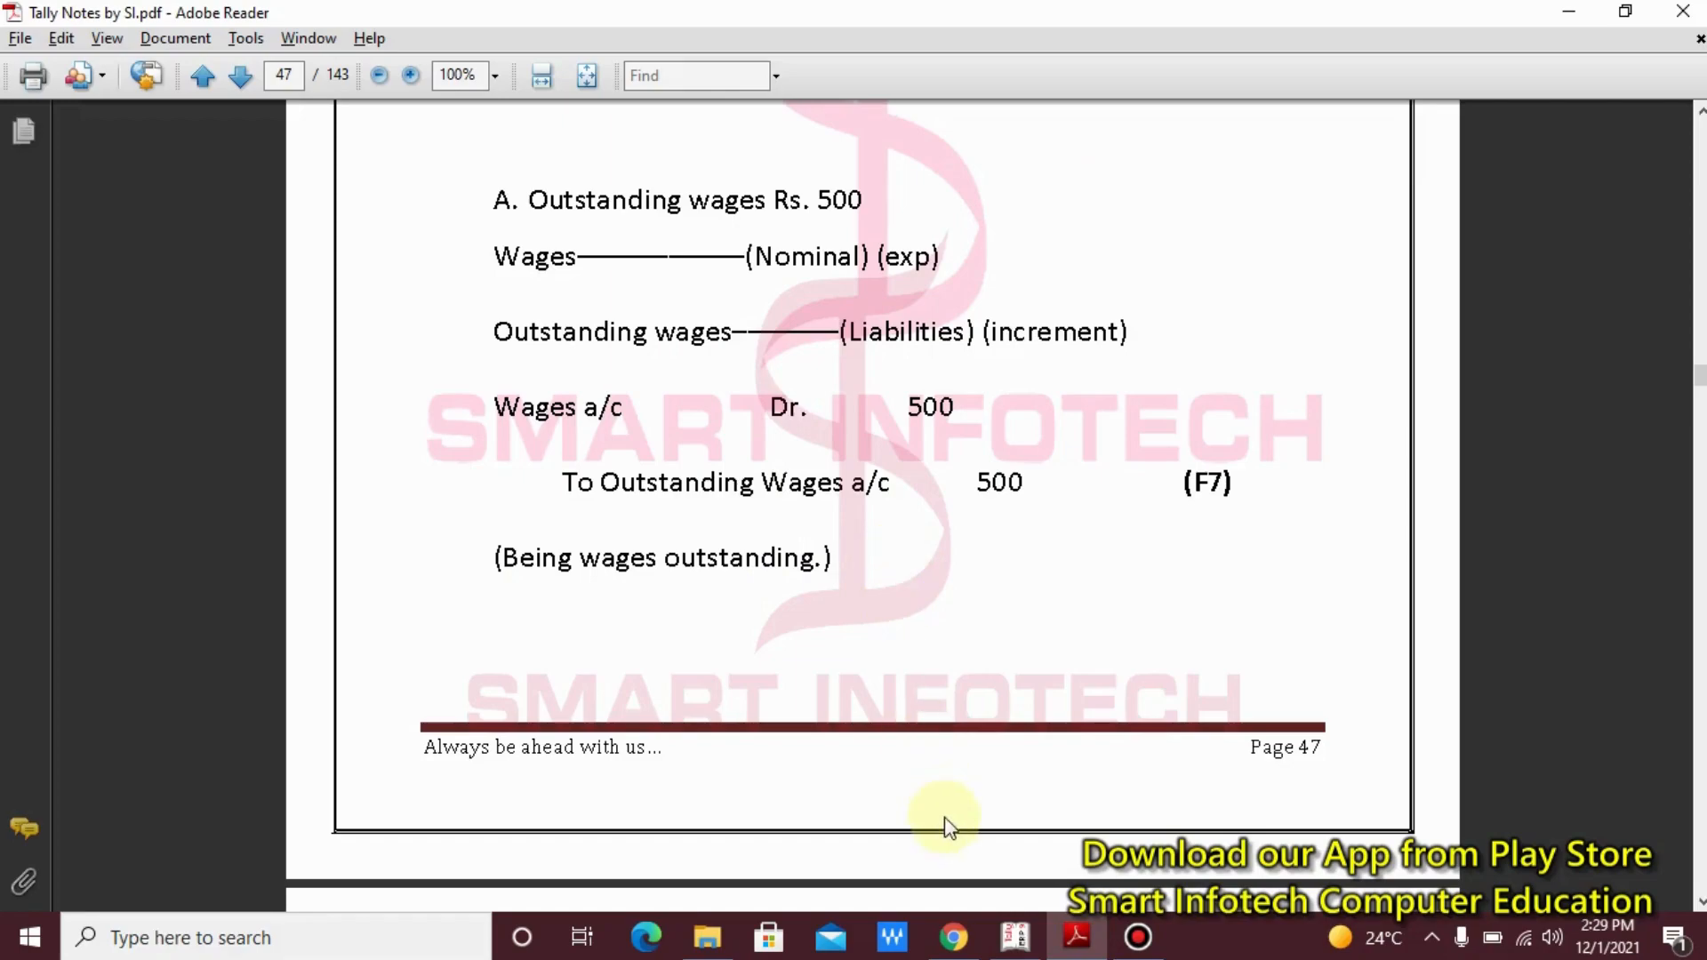
click(1015, 937)
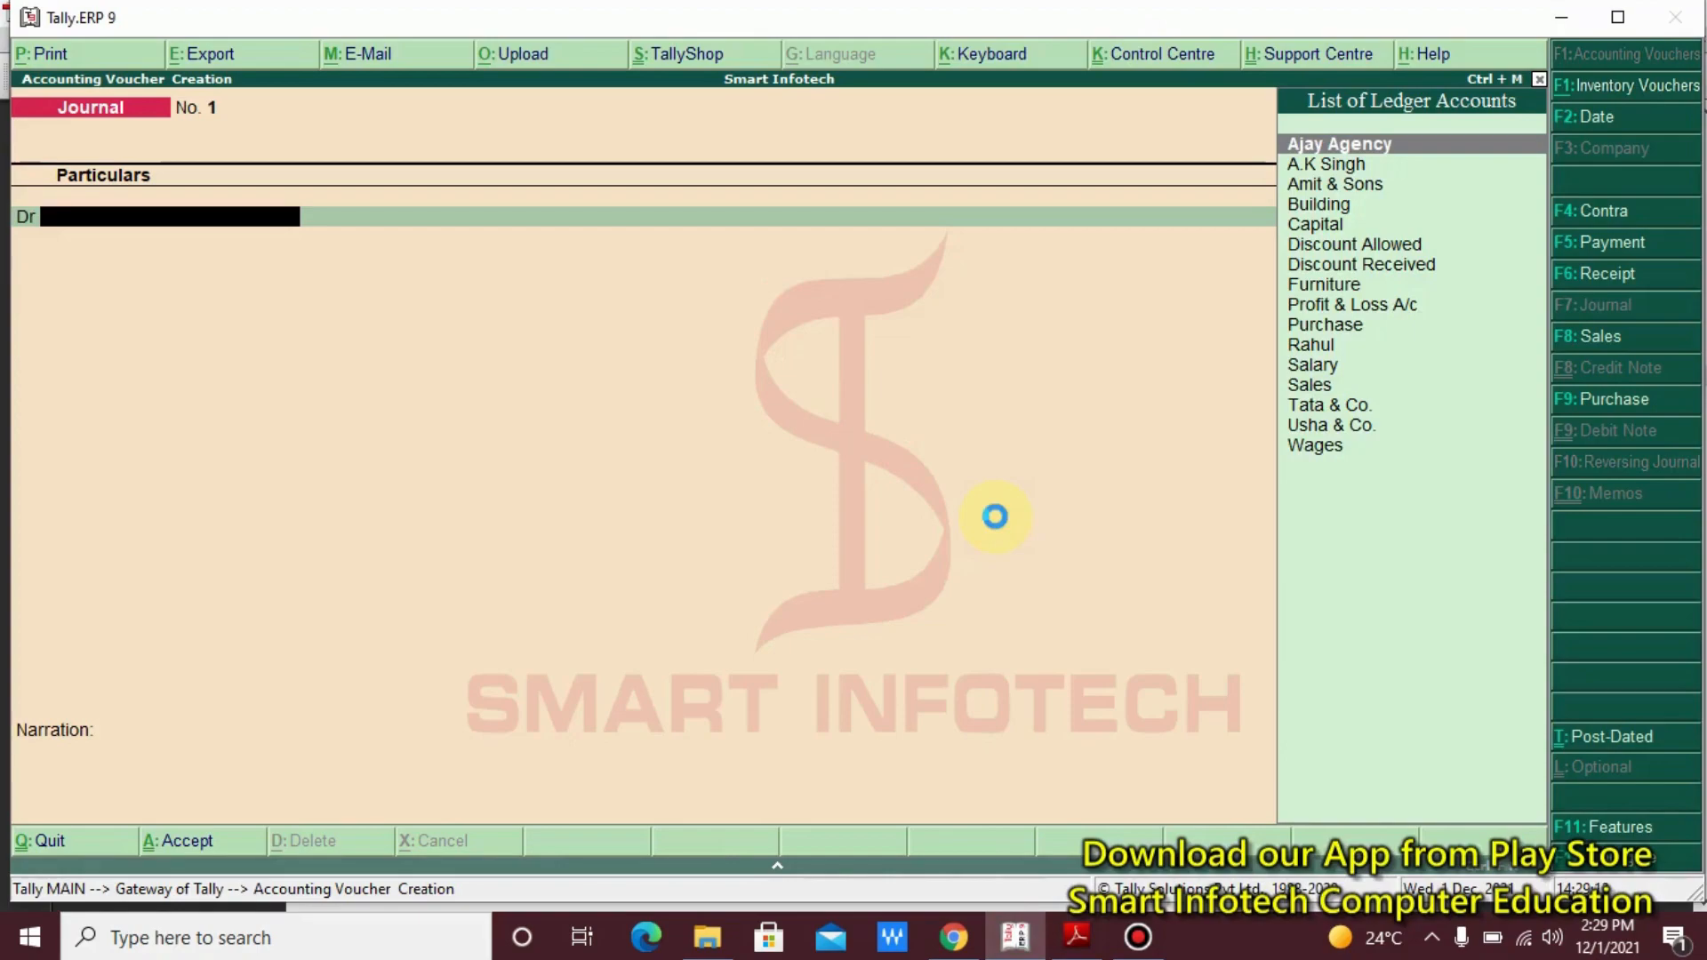
Try to create a ledger named Wages from the journal voucher's debit line, and quit the ledger creation
key(alt+c)
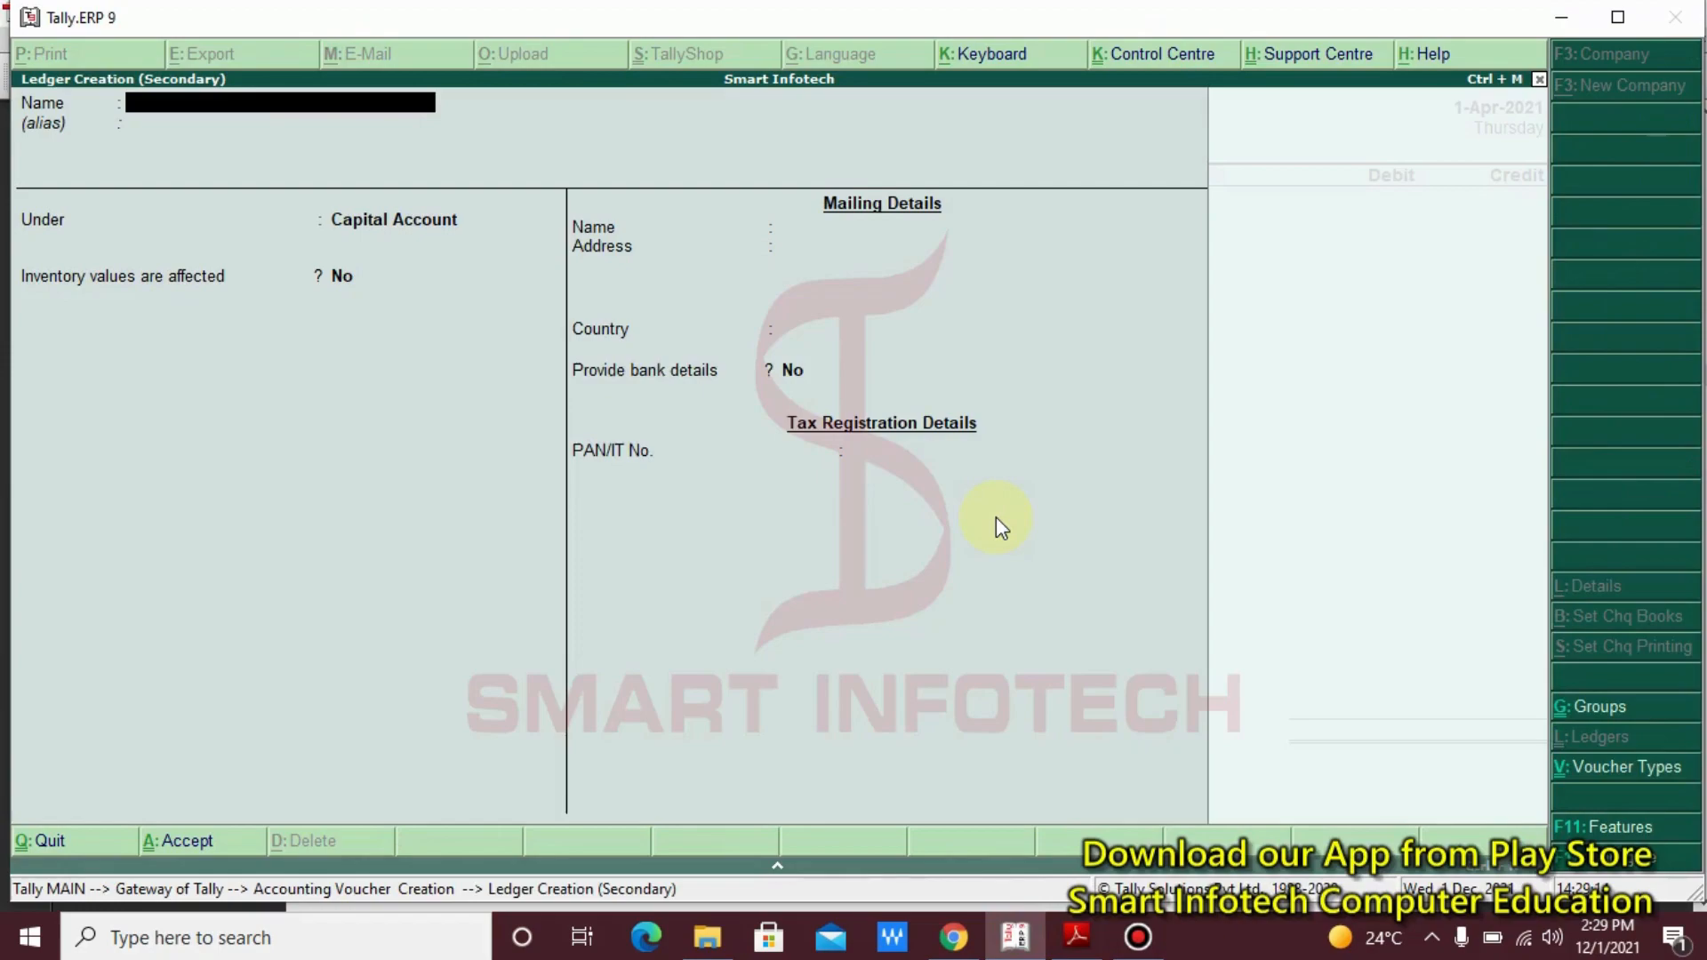
text(Wages)
key(Return)
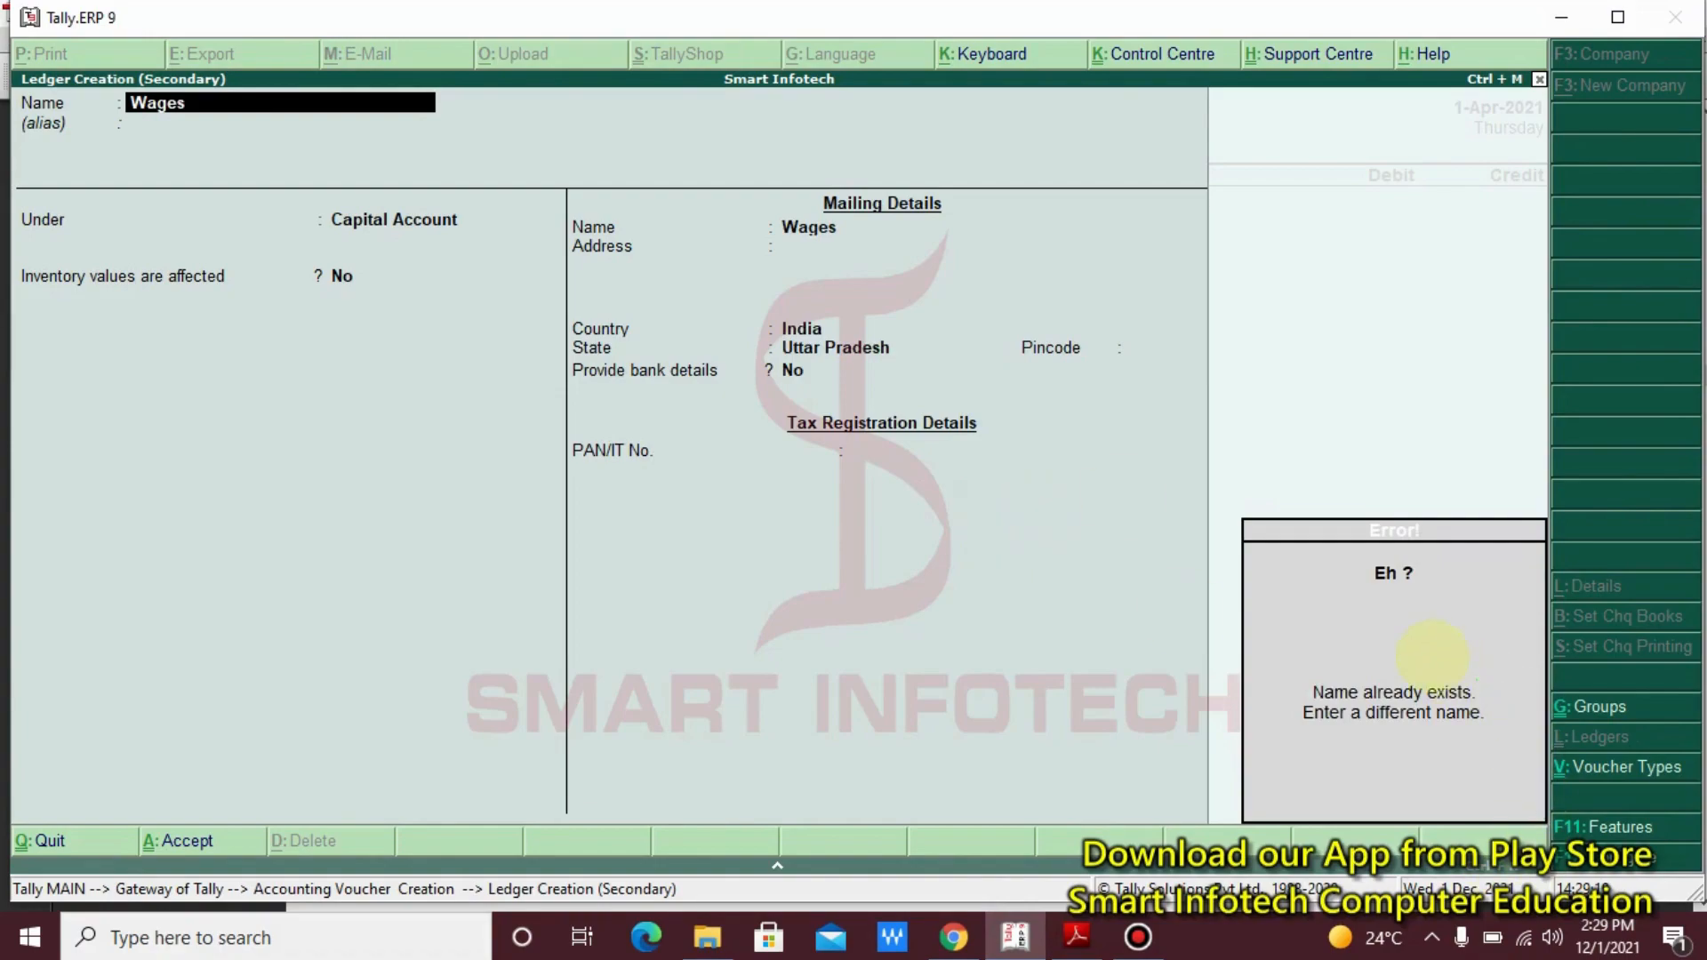
drag(1227, 662, 1539, 761)
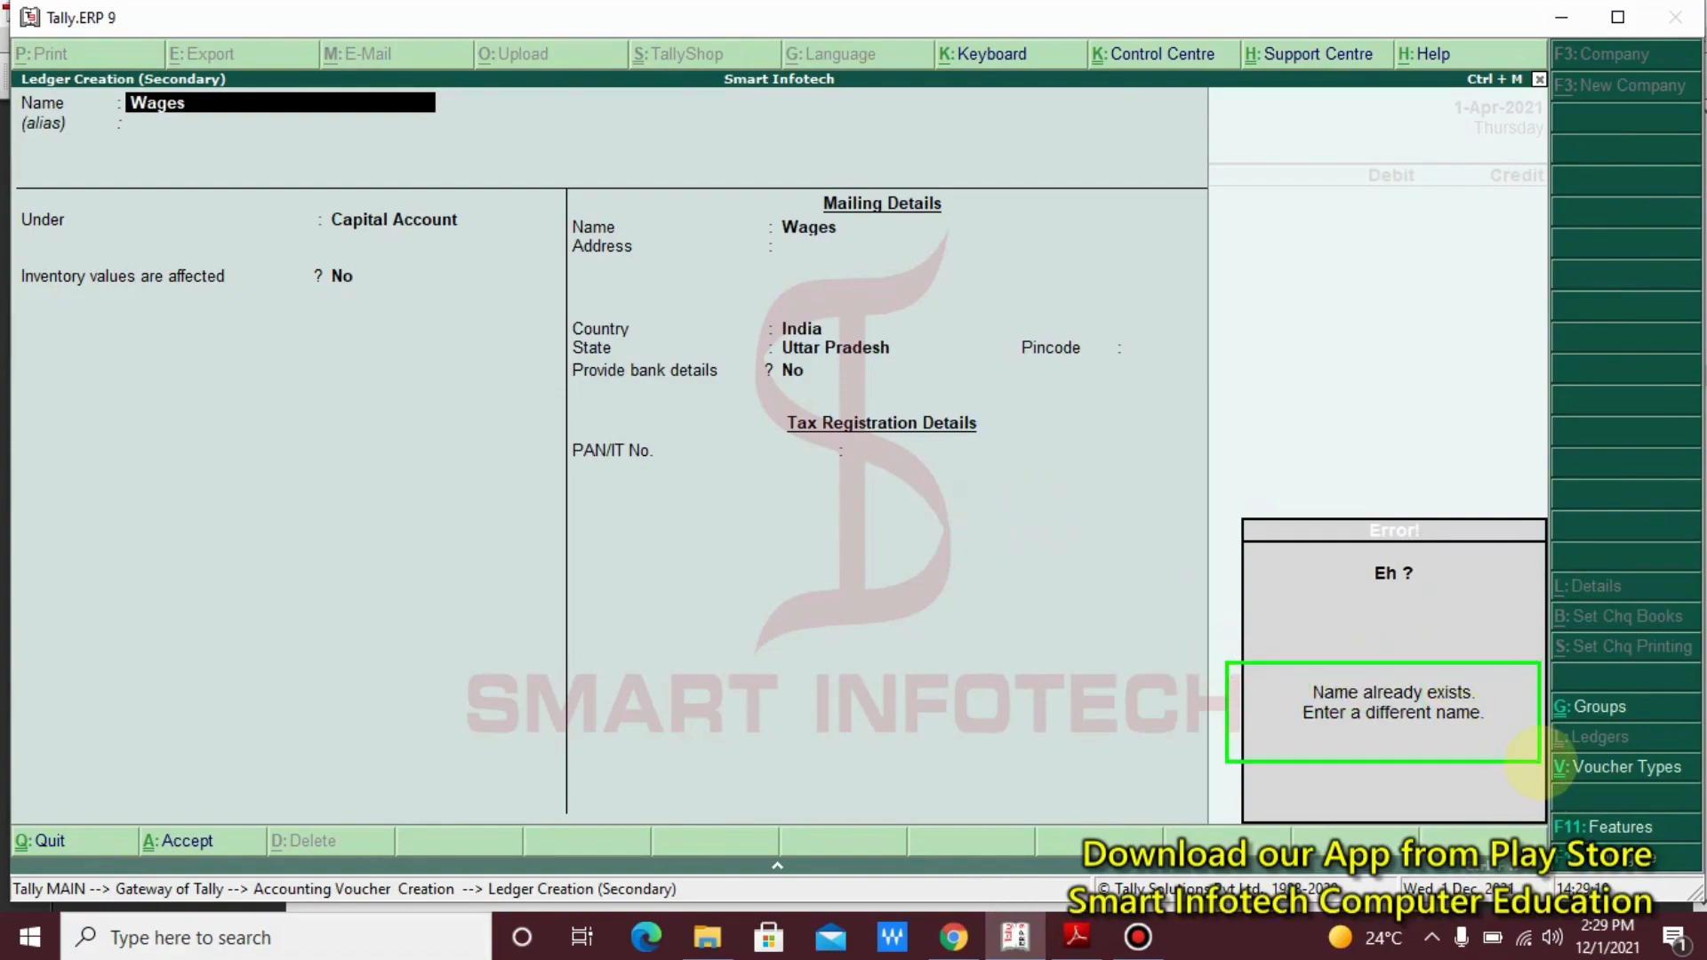
key(Escape)
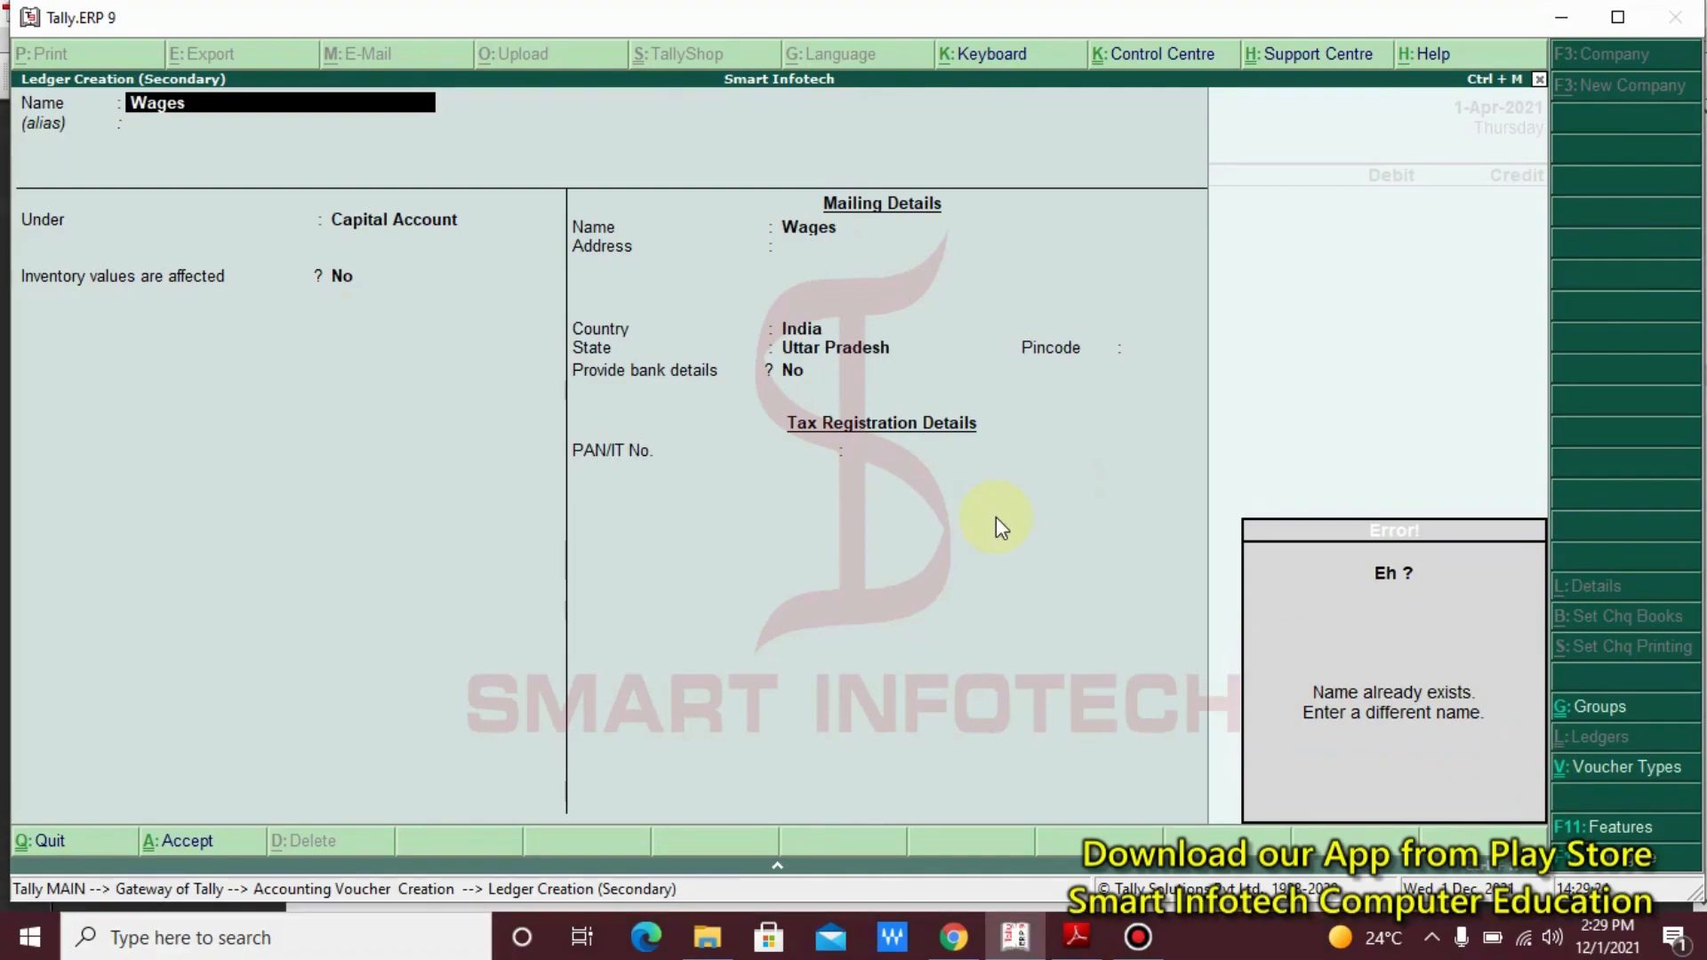
key(Escape)
key(Escape)
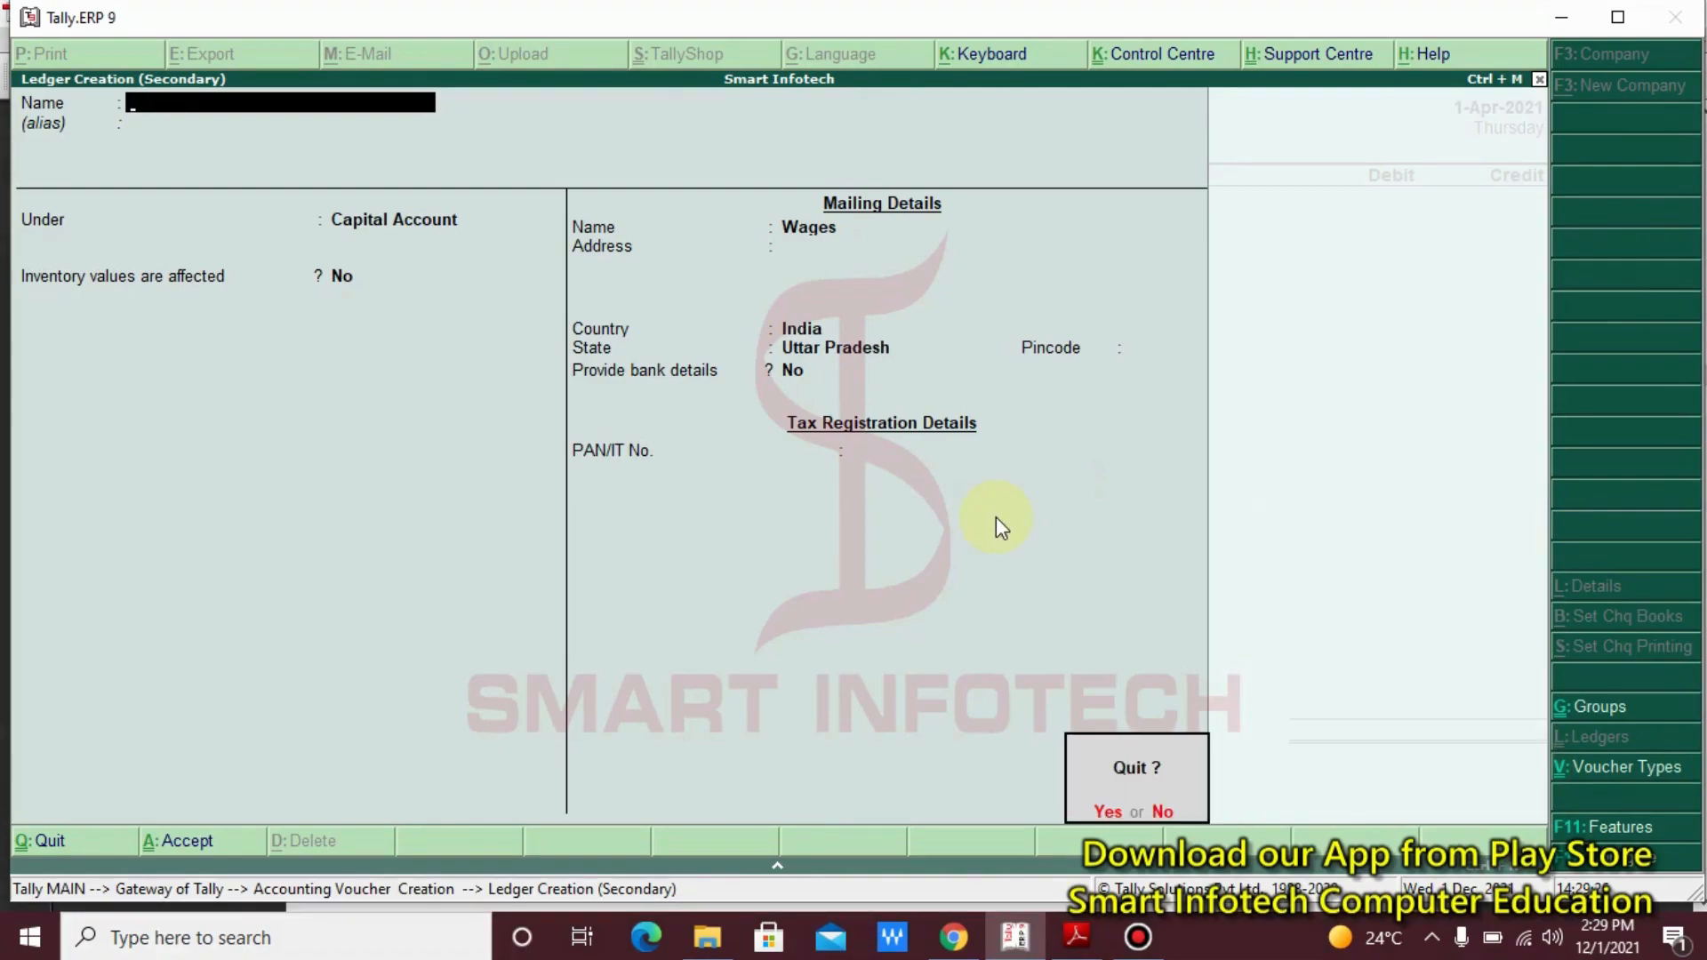
key(y)
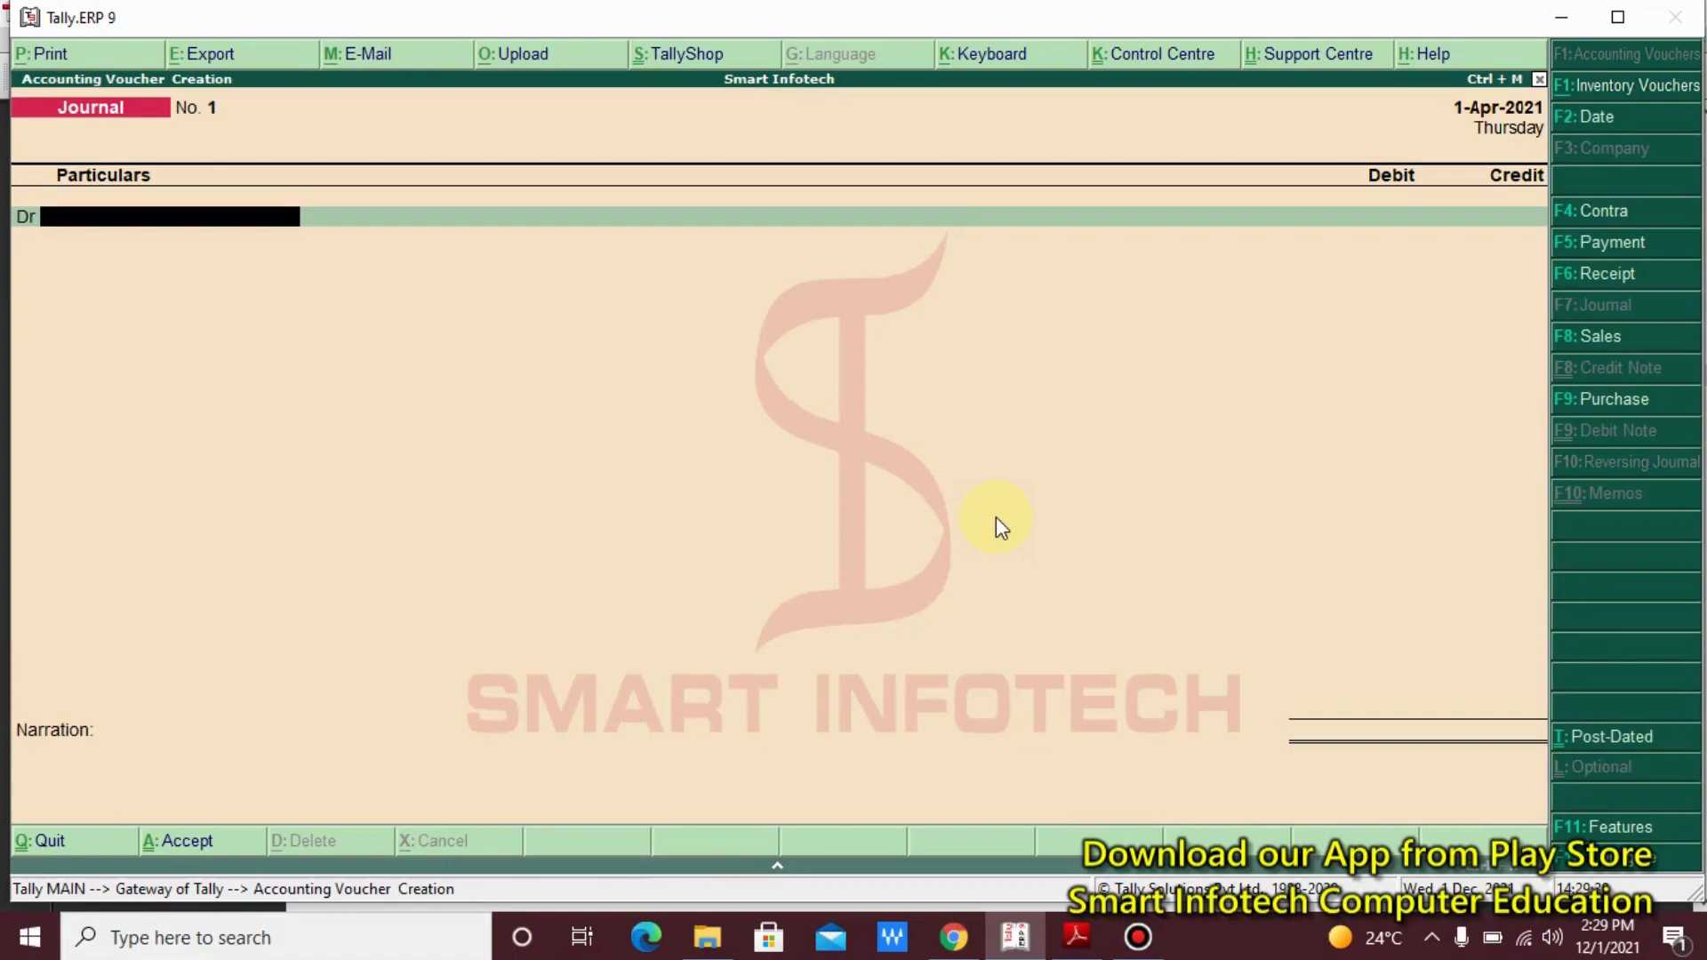
Debit the existing Wages ledger with 500 in the journal voucher
key(space)
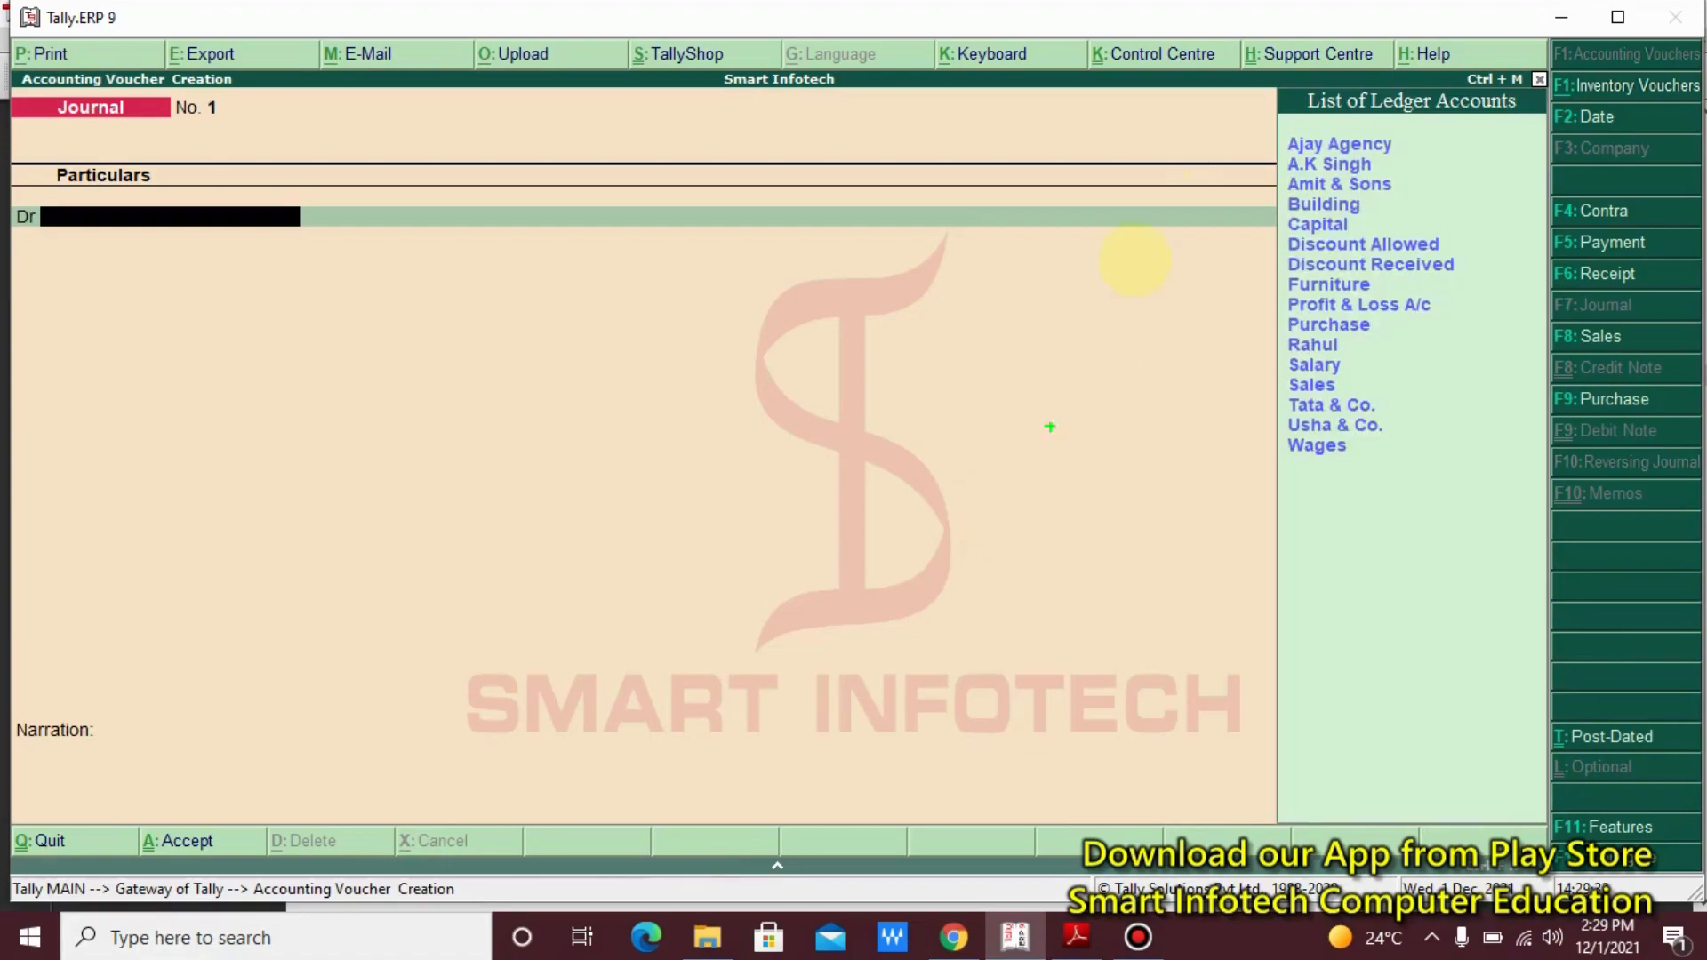
mouse_move(1175, 59)
mouse_down()
mouse_move(1458, 240)
mouse_move(1523, 564)
mouse_up()
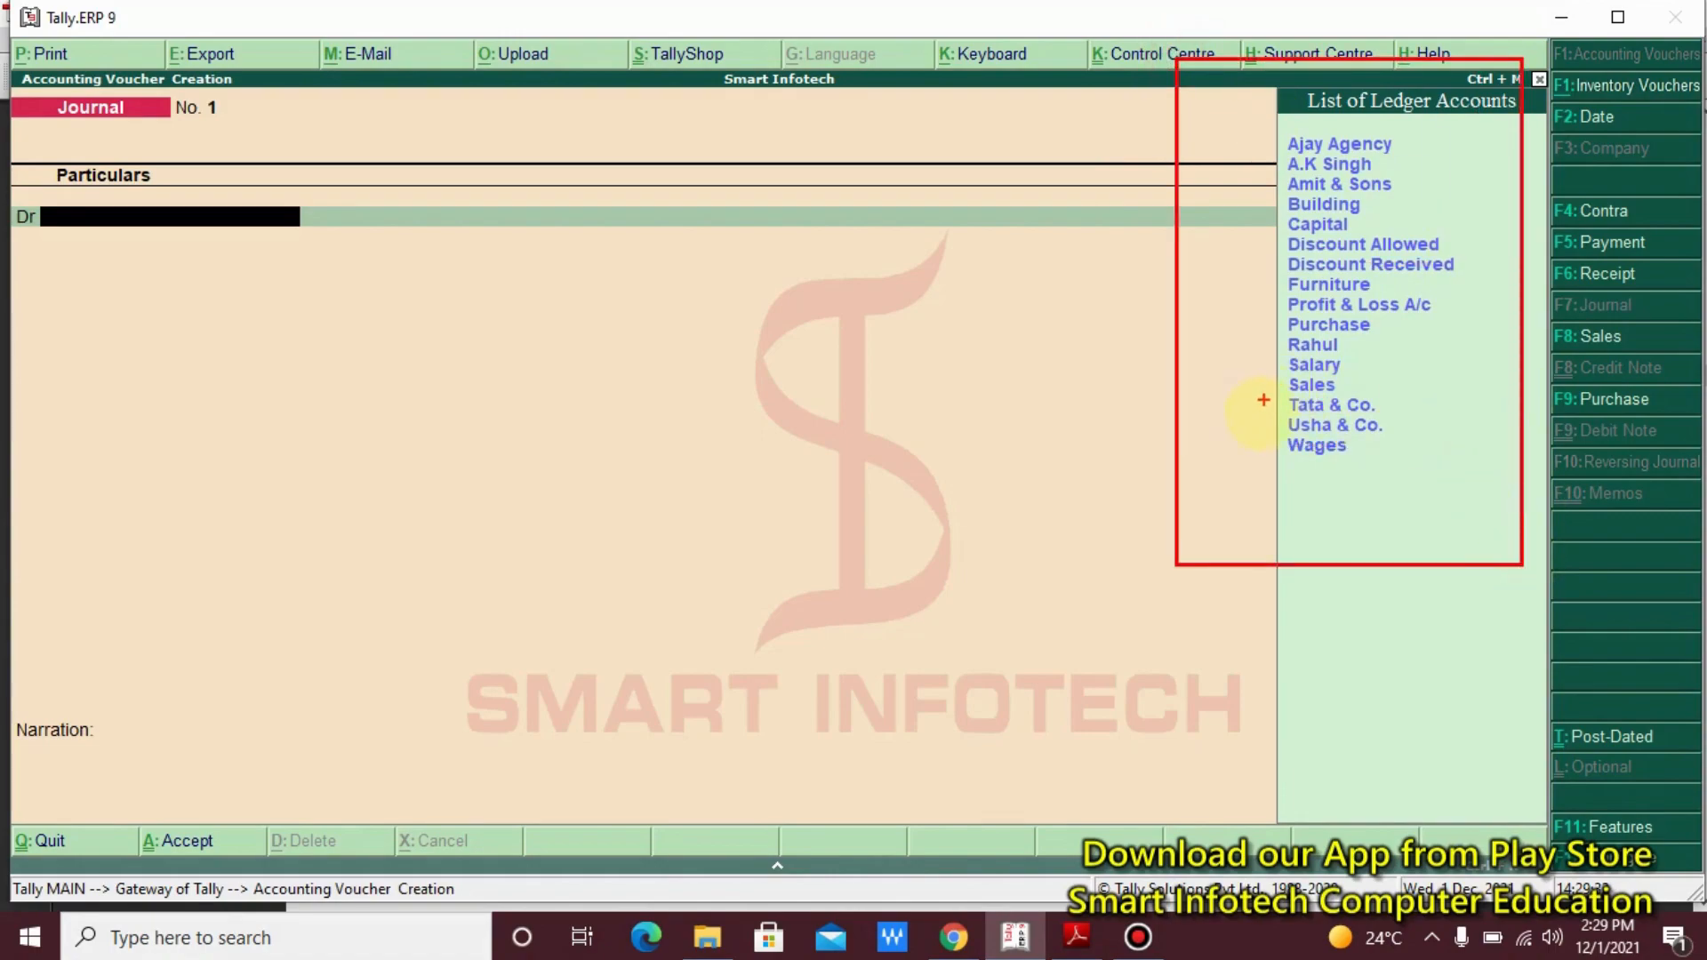
drag(1256, 431, 1362, 460)
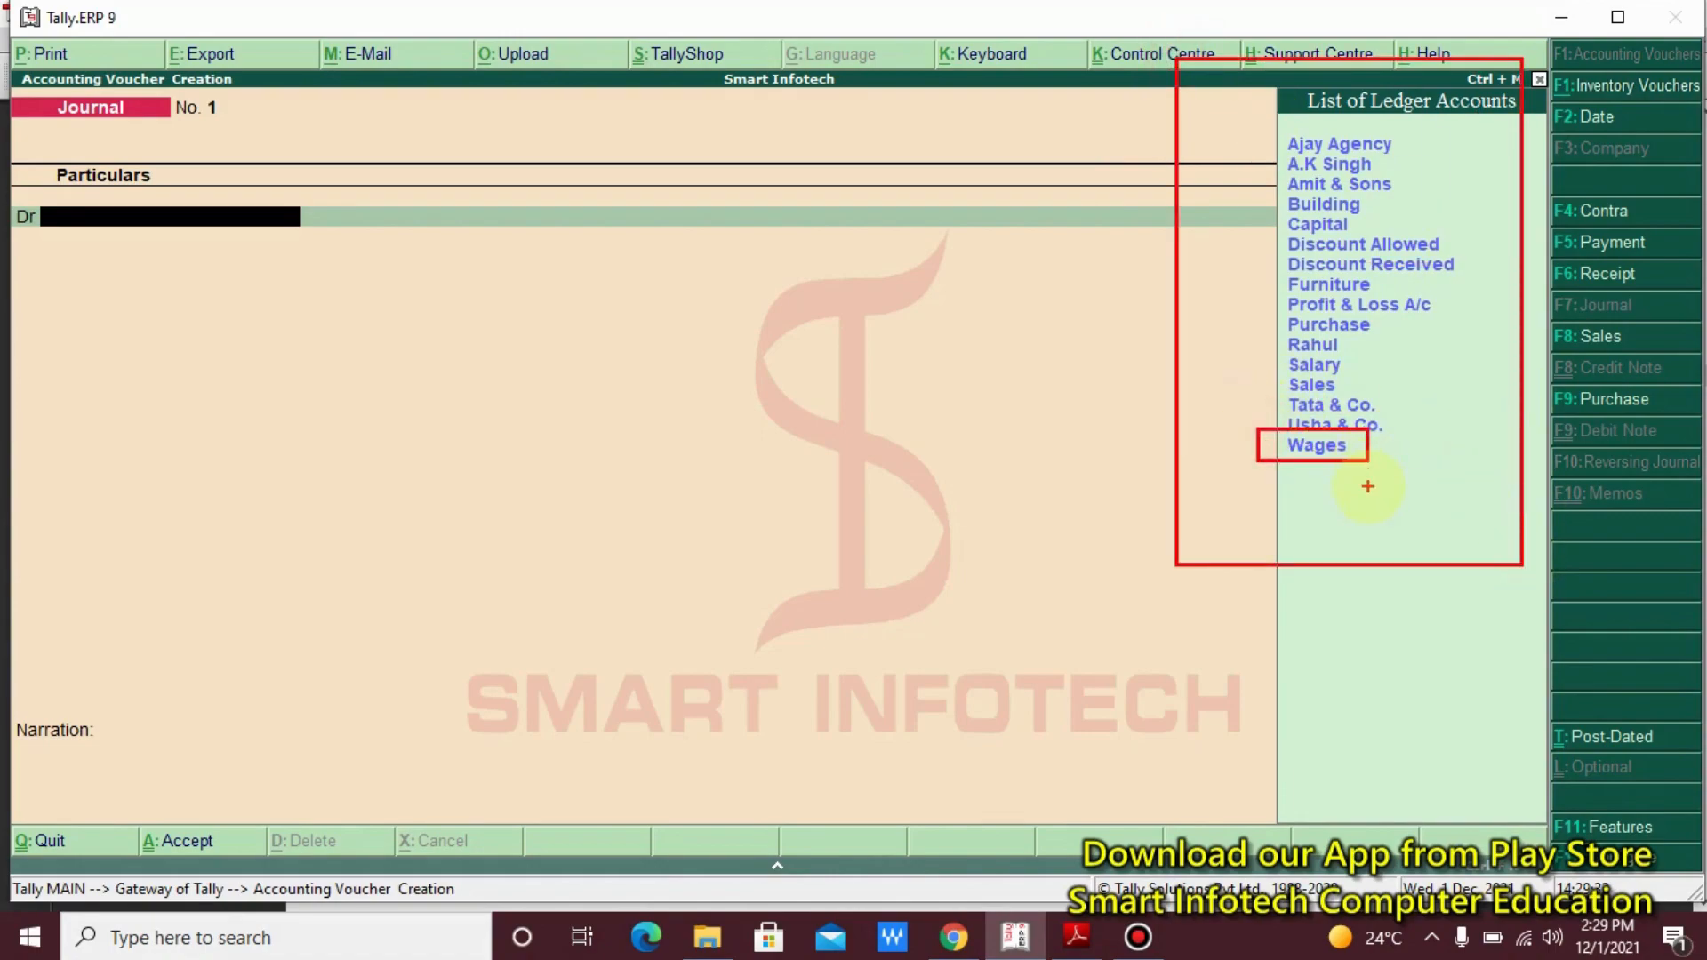
key(Escape)
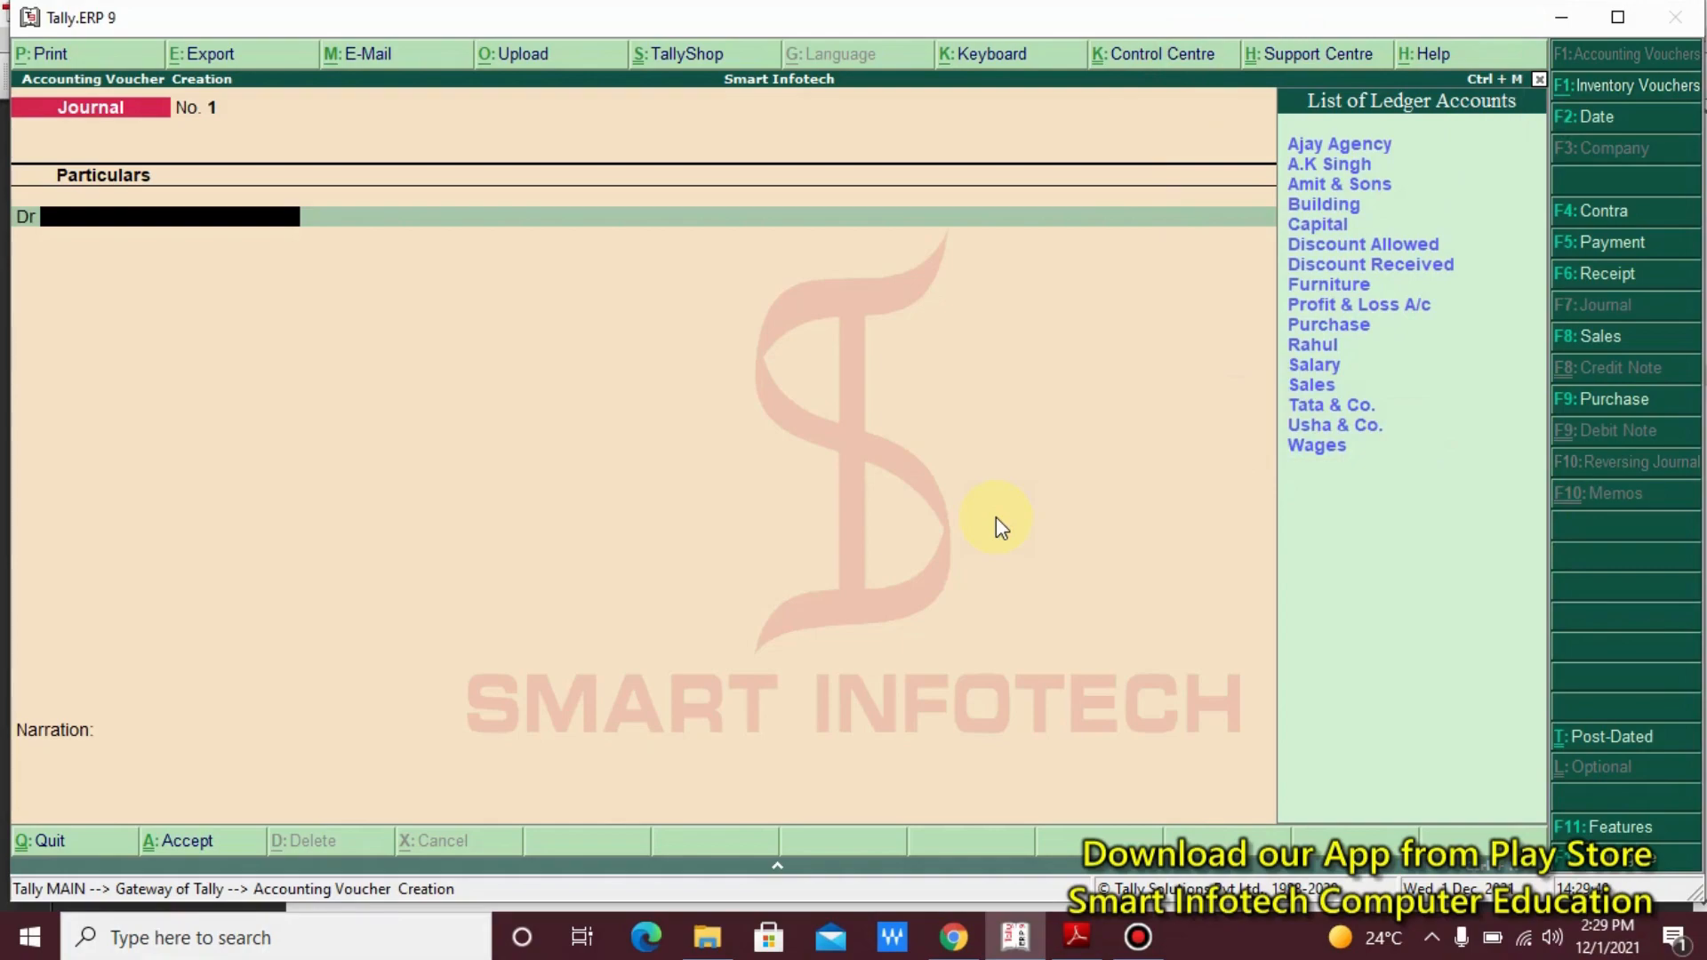
text(w)
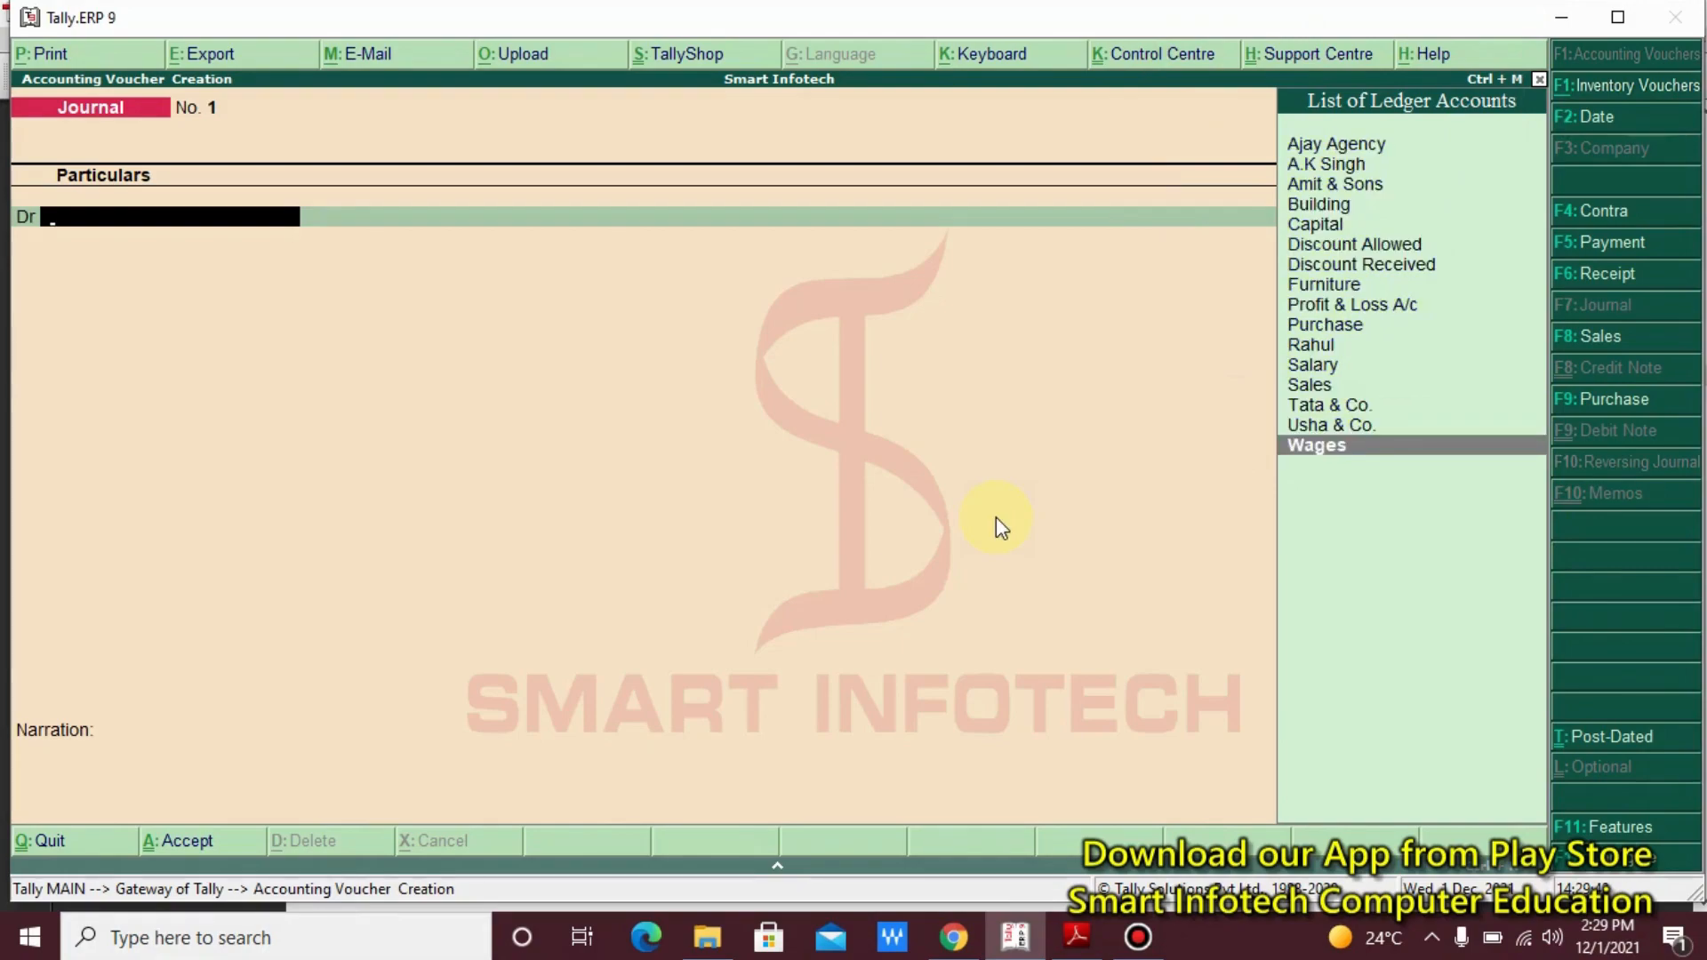
key(Return)
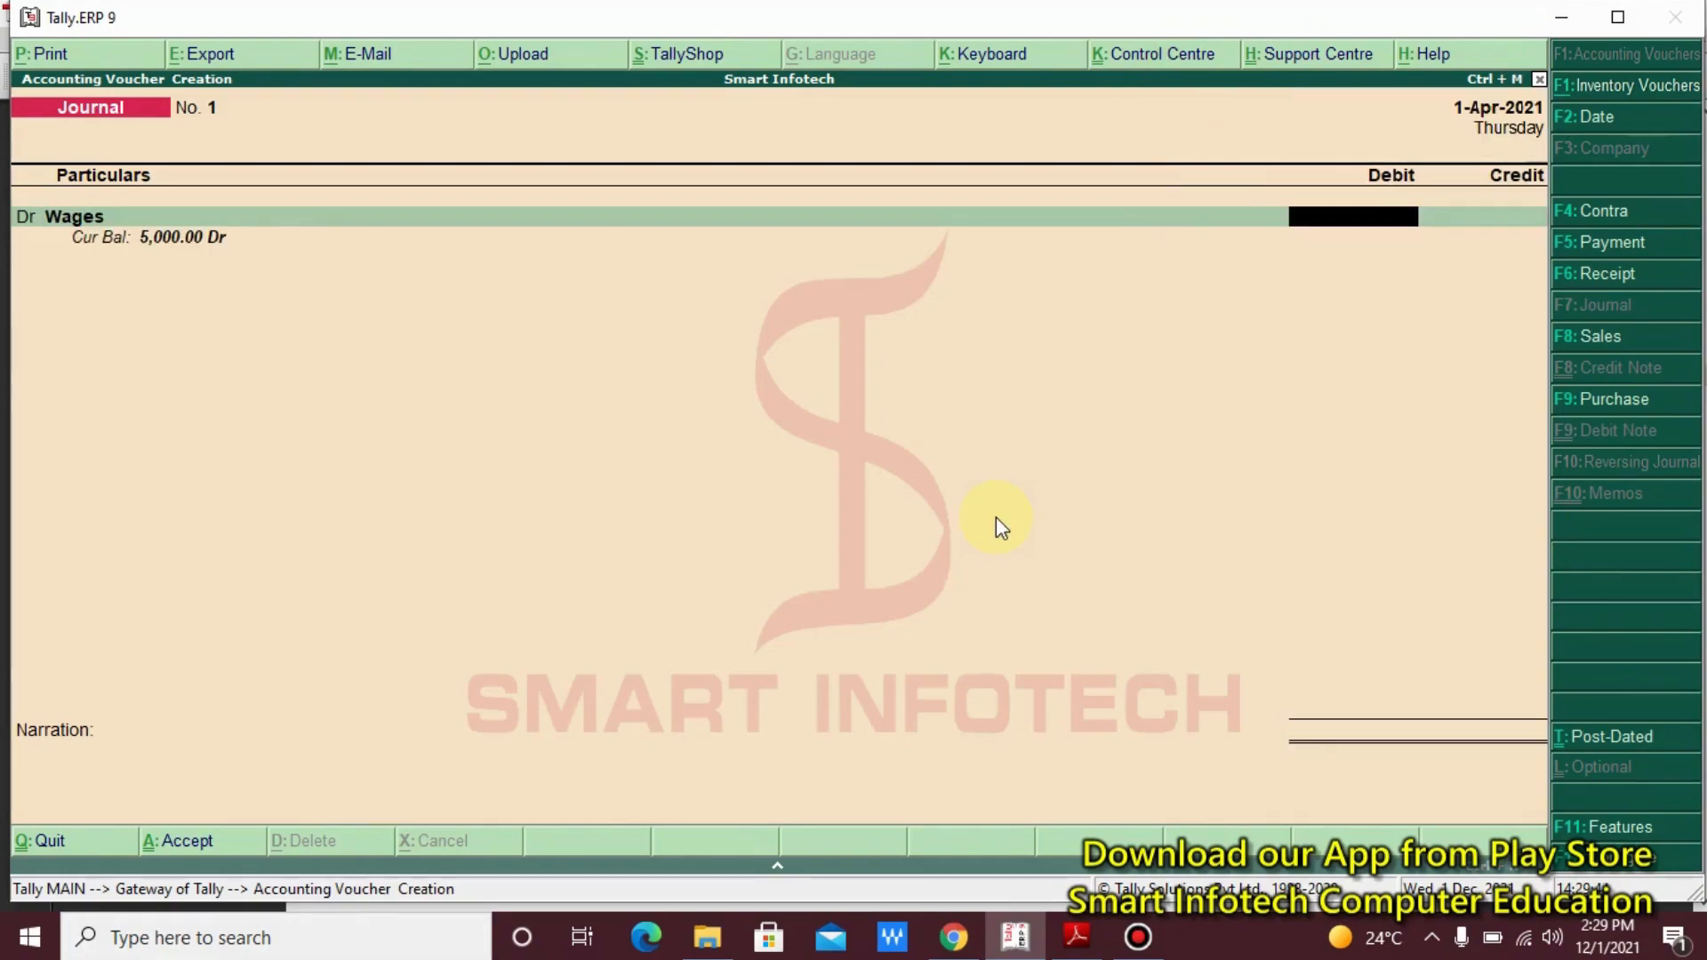
click(1075, 948)
click(1076, 948)
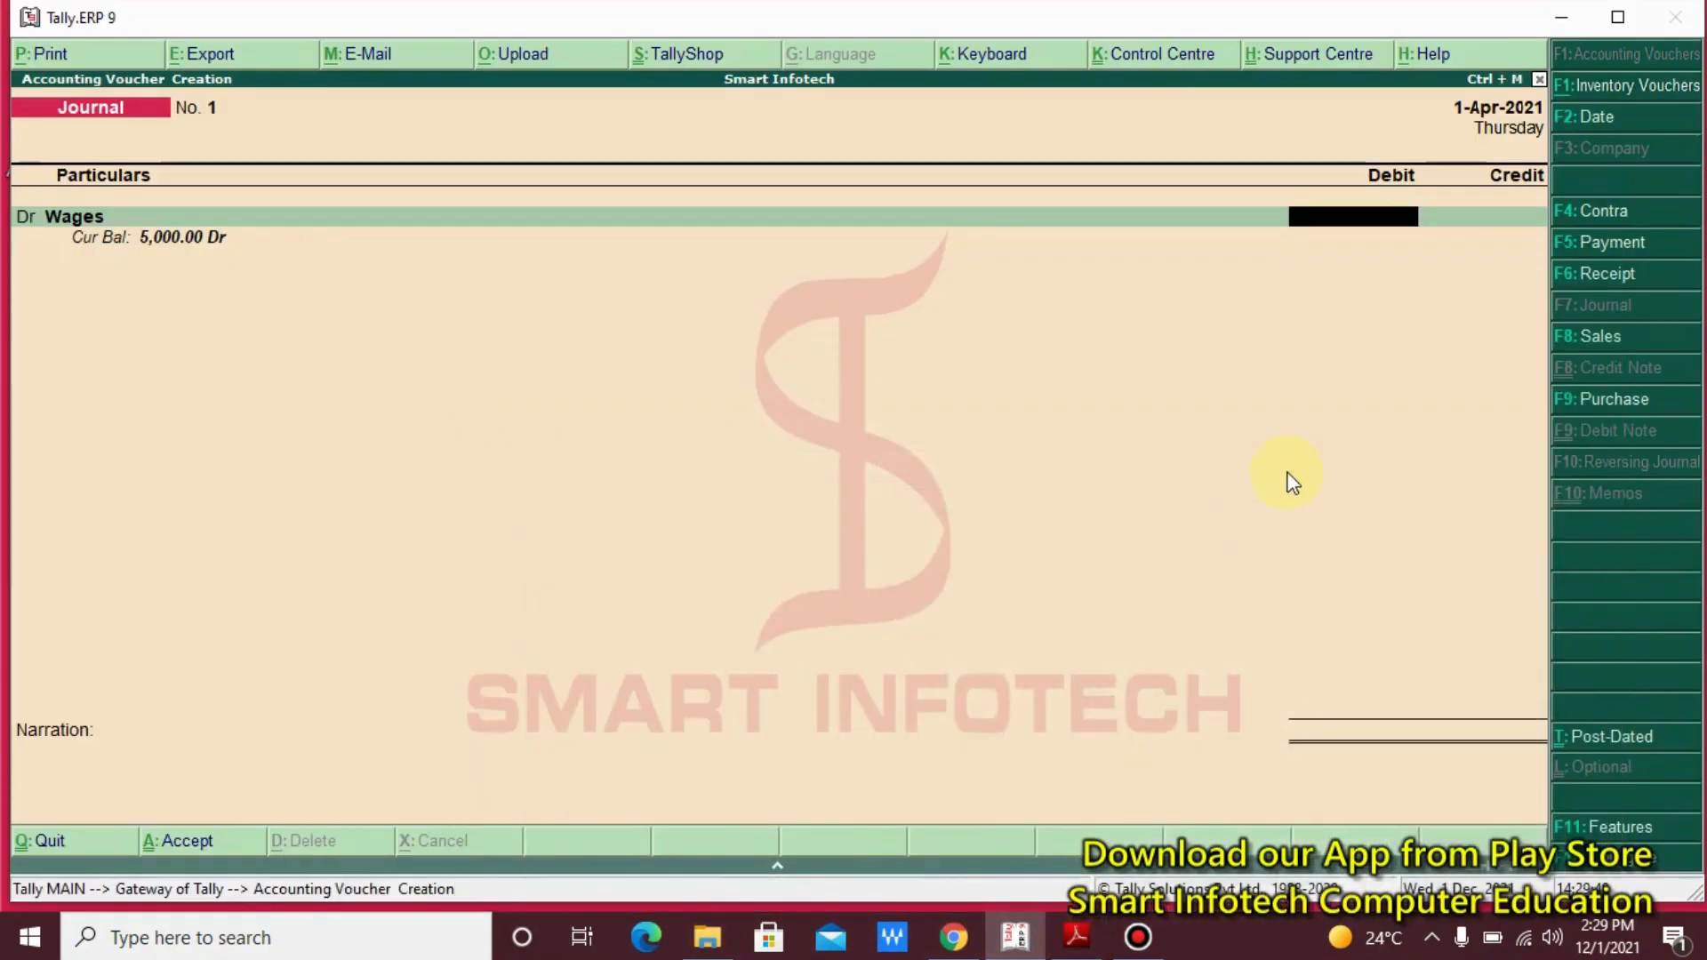
text(500)
key(Return)
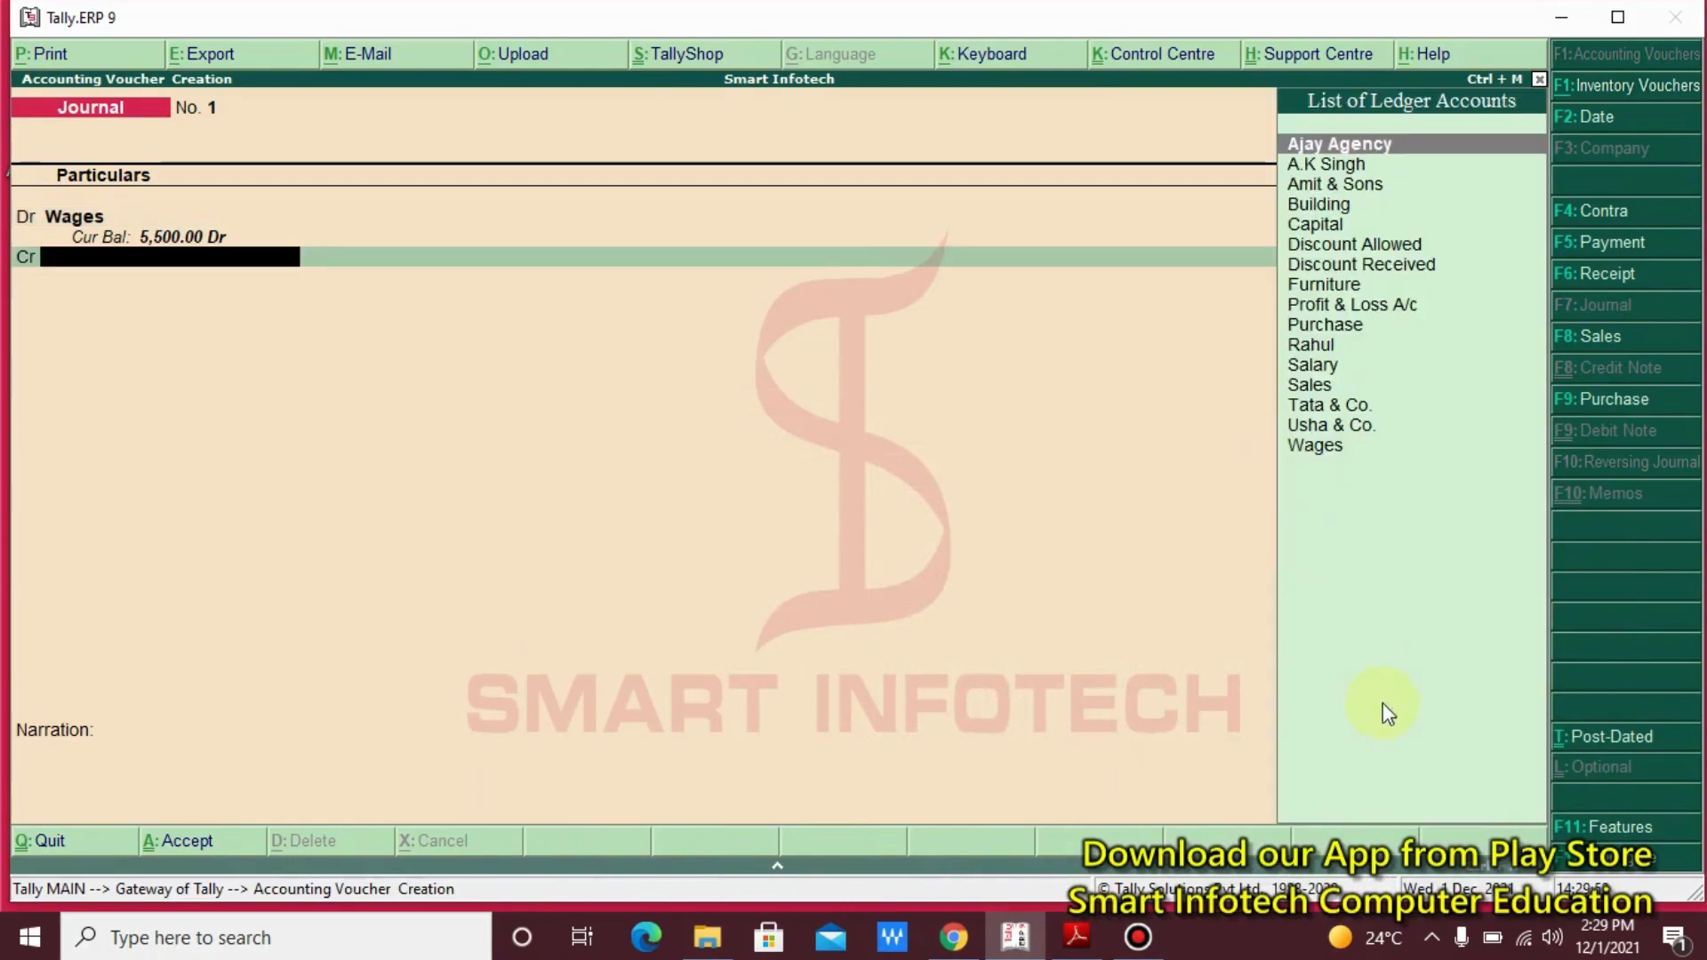
Start a new ledger from the voucher's credit line and name it Outstanding Wages, leaving the alias blank
click(1097, 937)
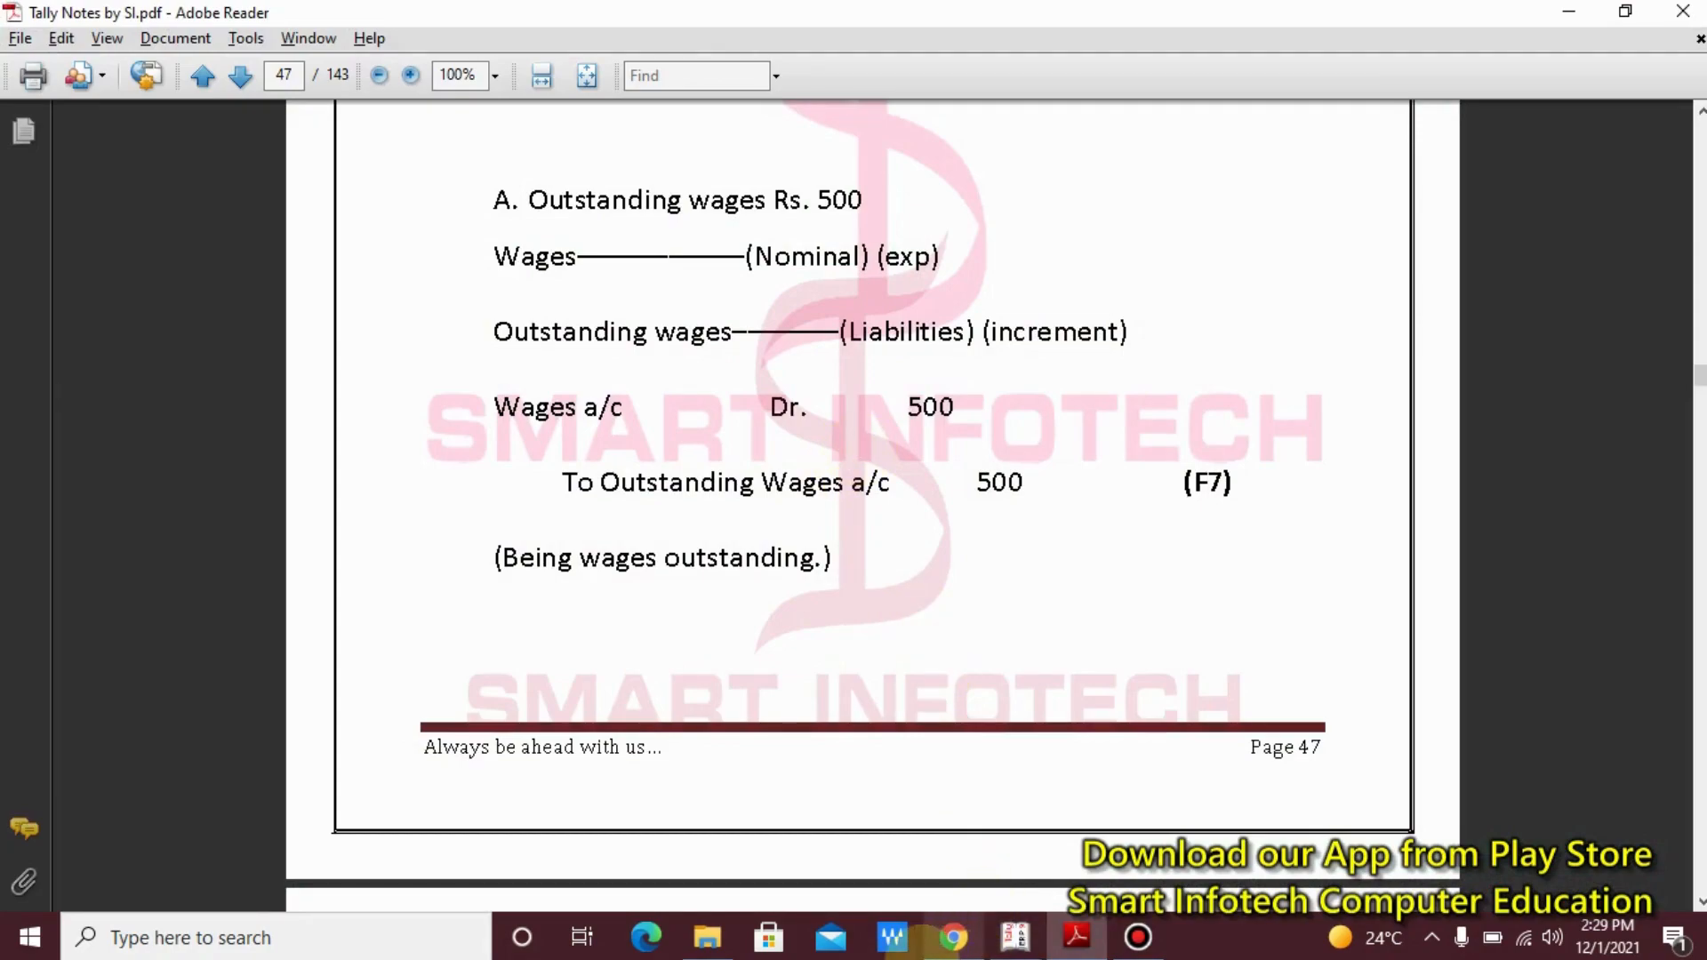
click(1015, 937)
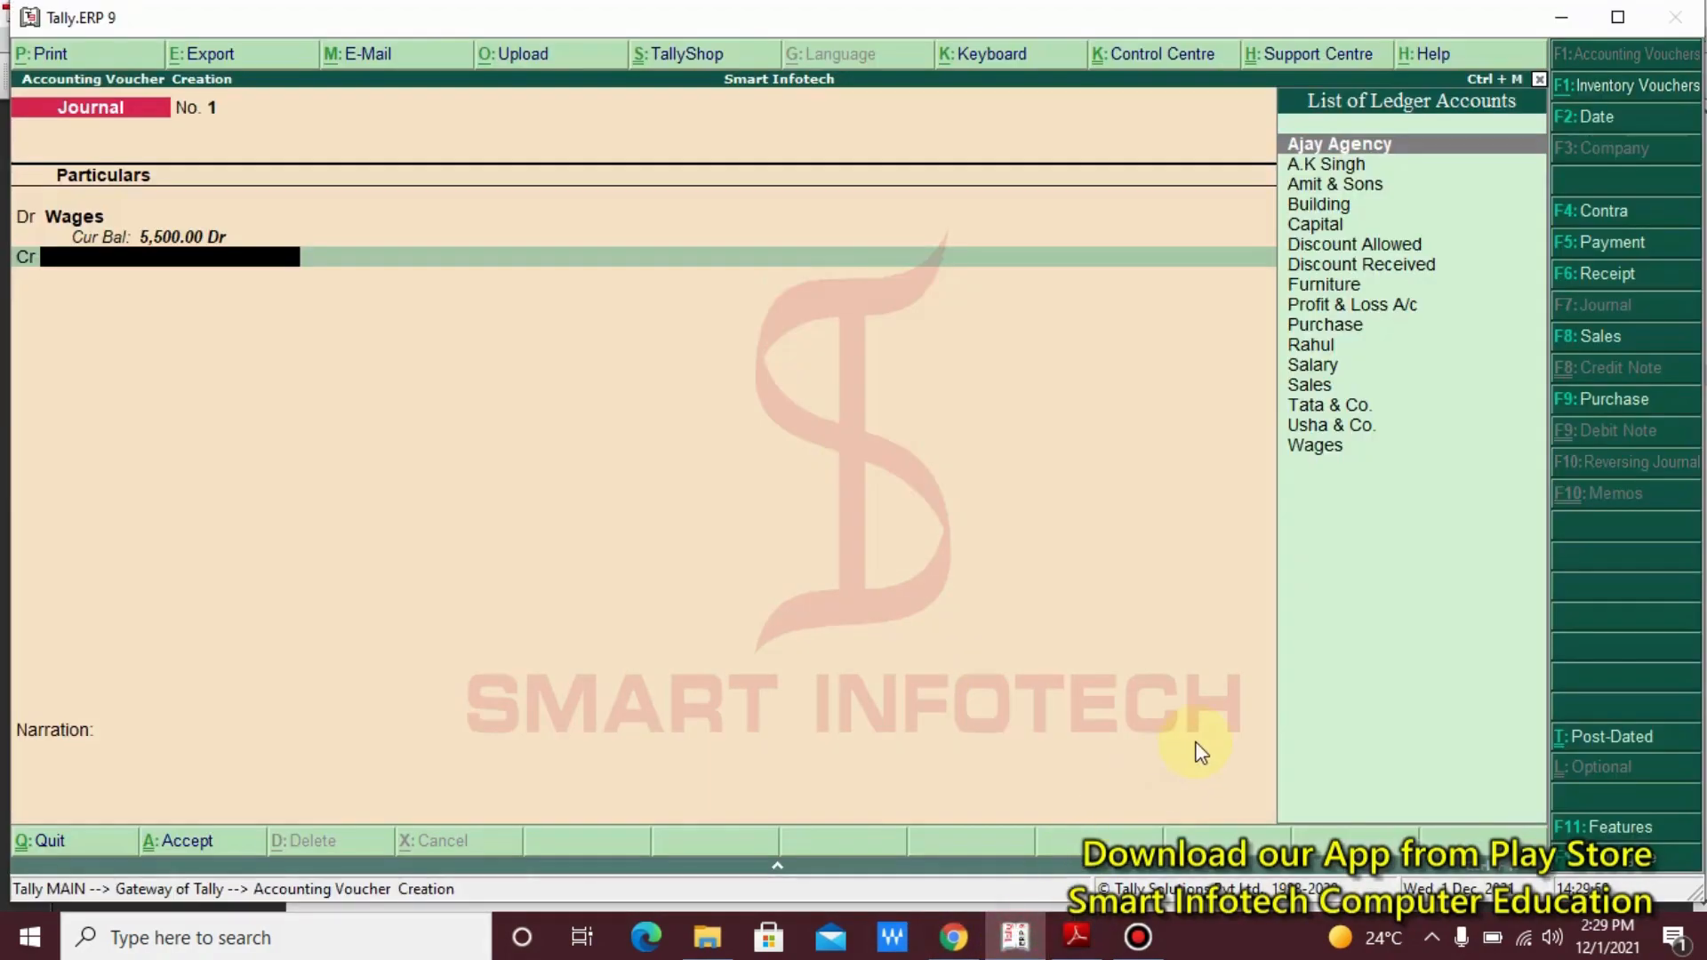
key(alt+c)
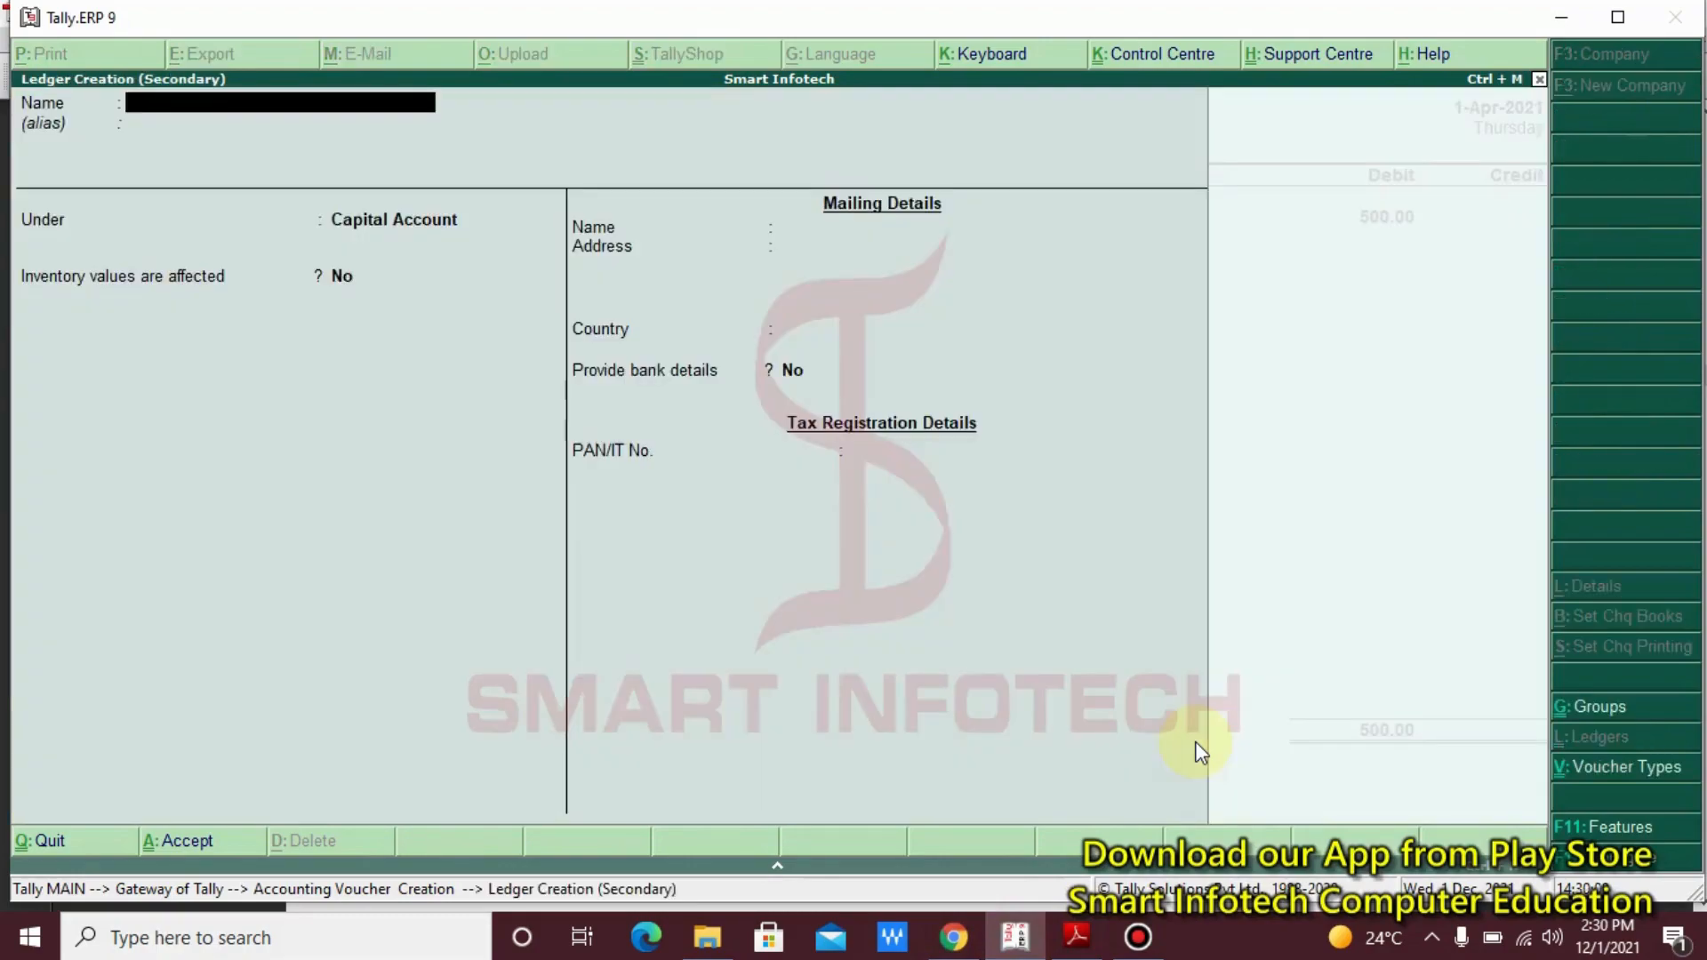
text(Outstanding Wages)
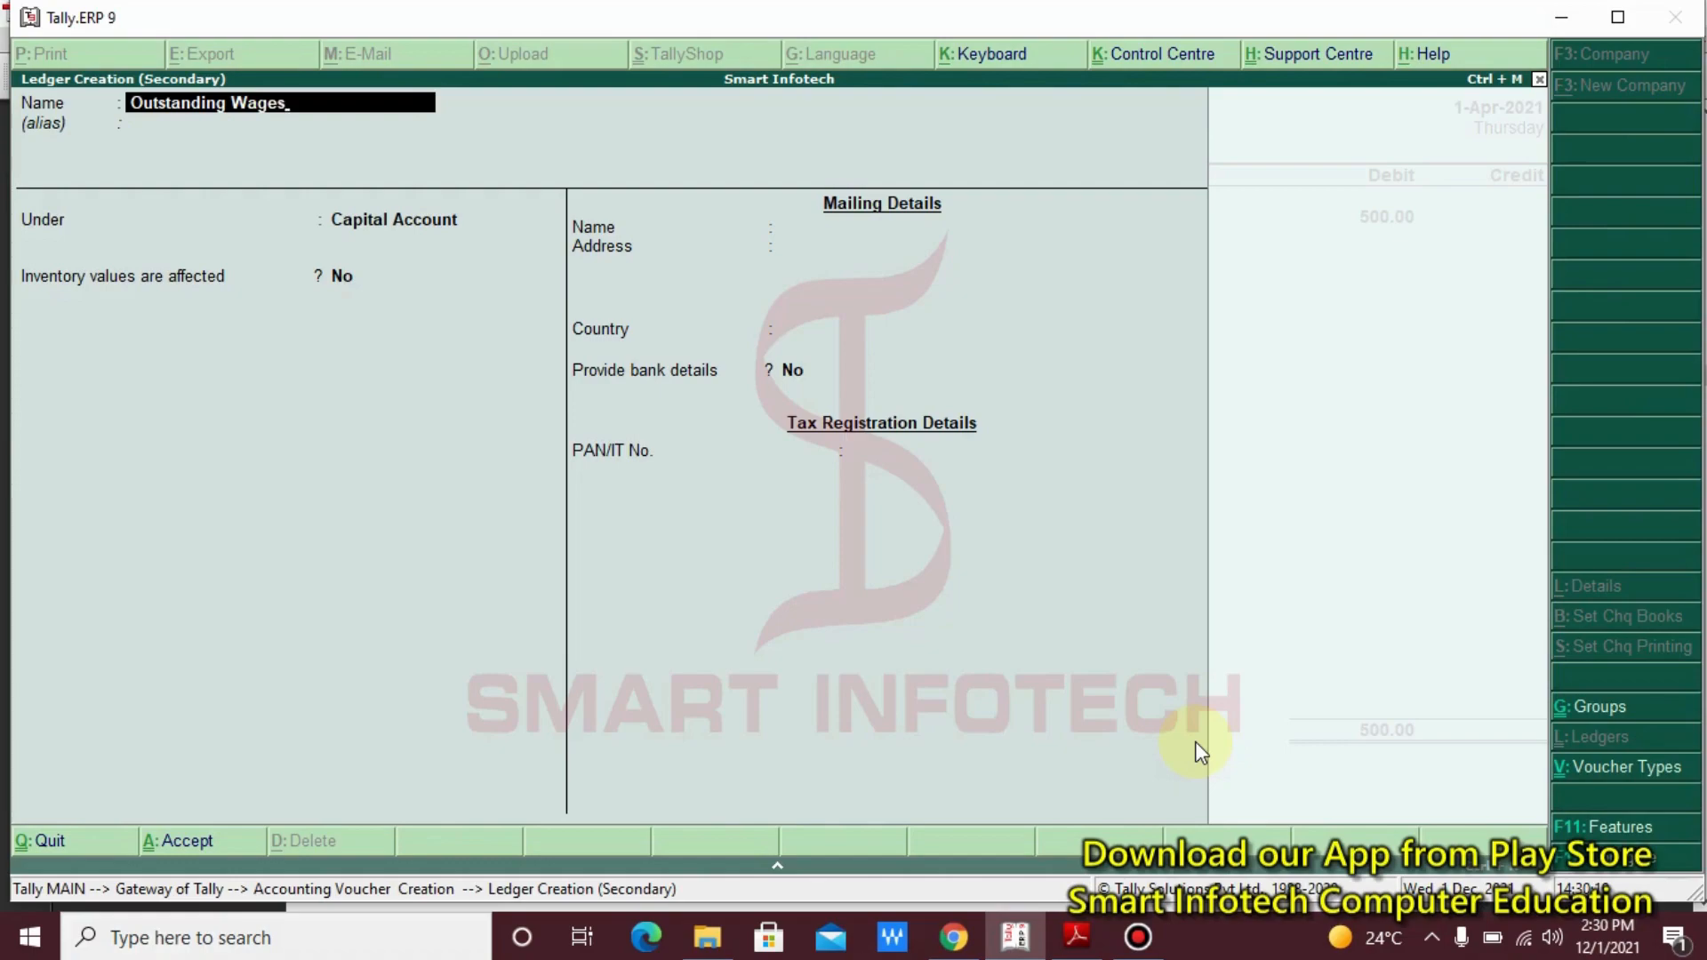
key(Return)
key(Return)
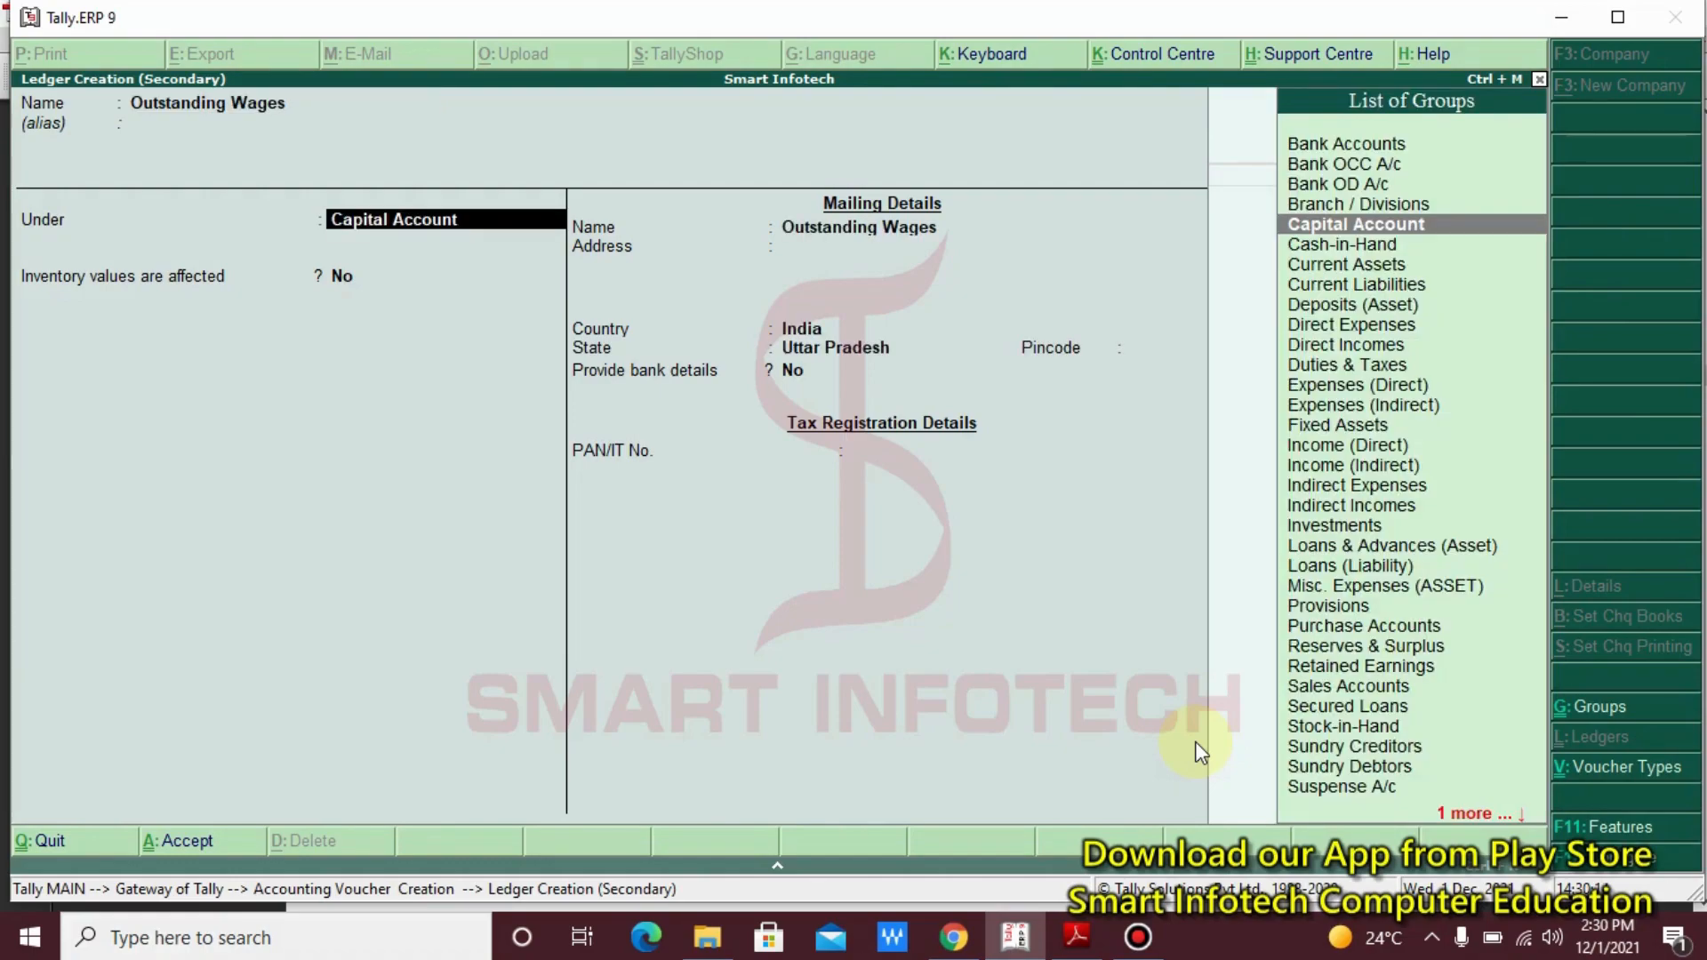
Check in the Adobe Reader notes how outstanding wages are classified, and return to the ledger creation in Tally.ERP 9
click(1076, 937)
scroll(988, 587, up, 5)
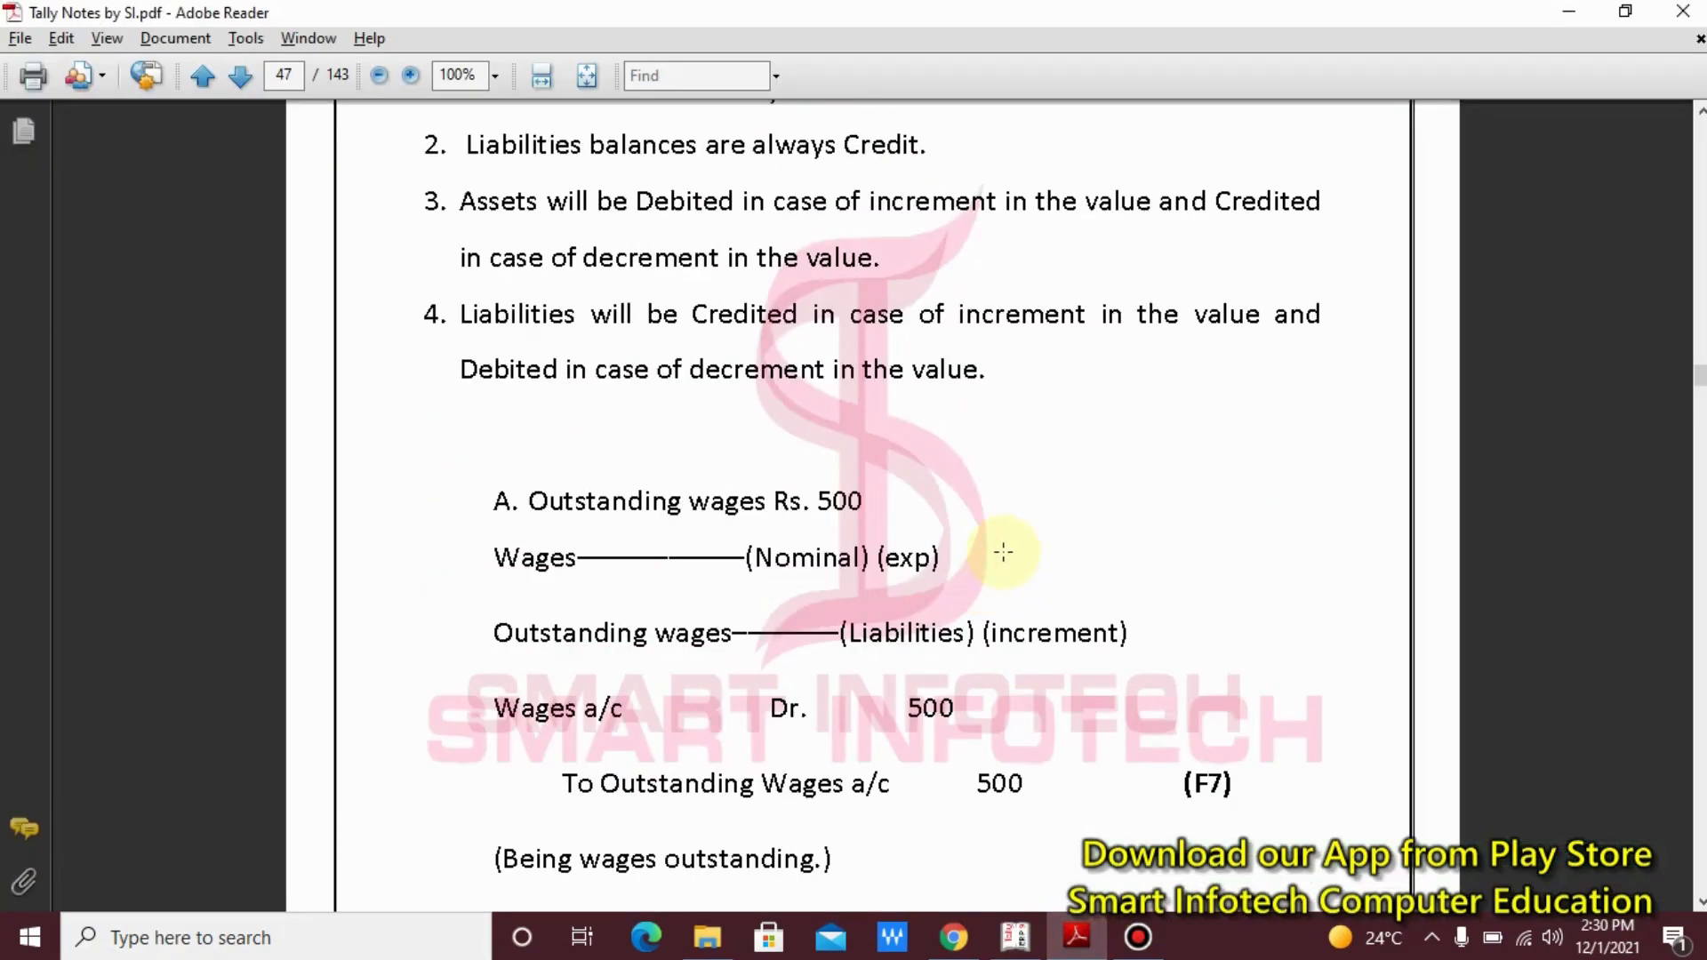
scroll(934, 427, down, 3)
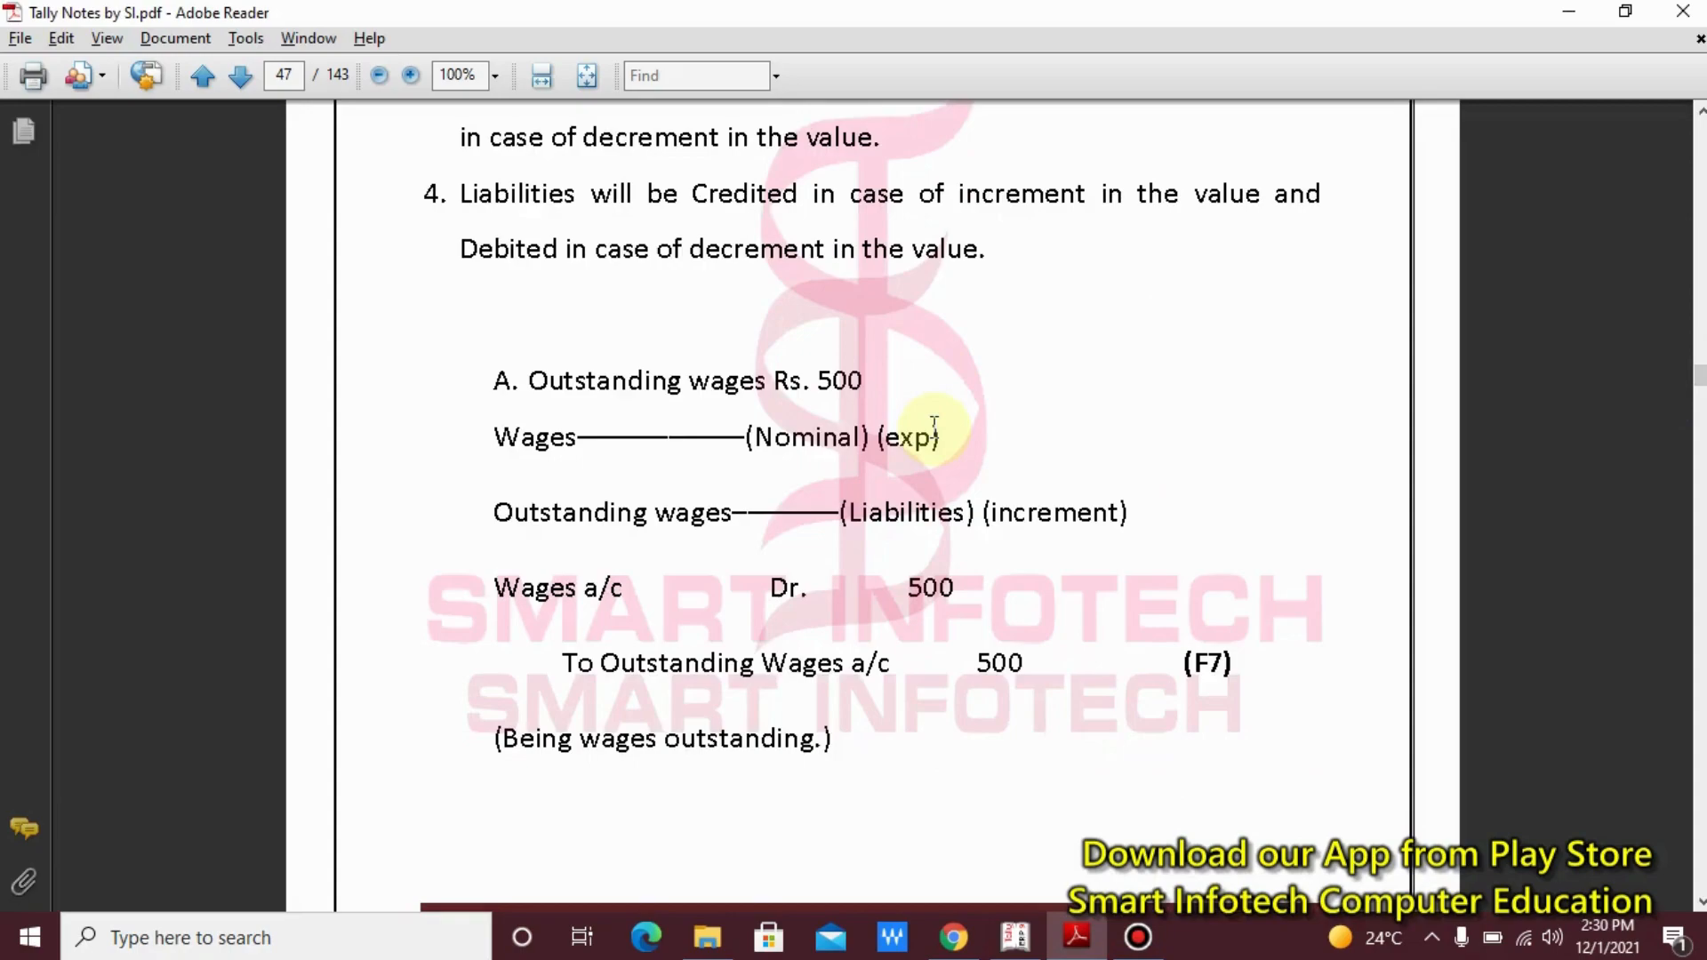
scroll(934, 427, down, 1)
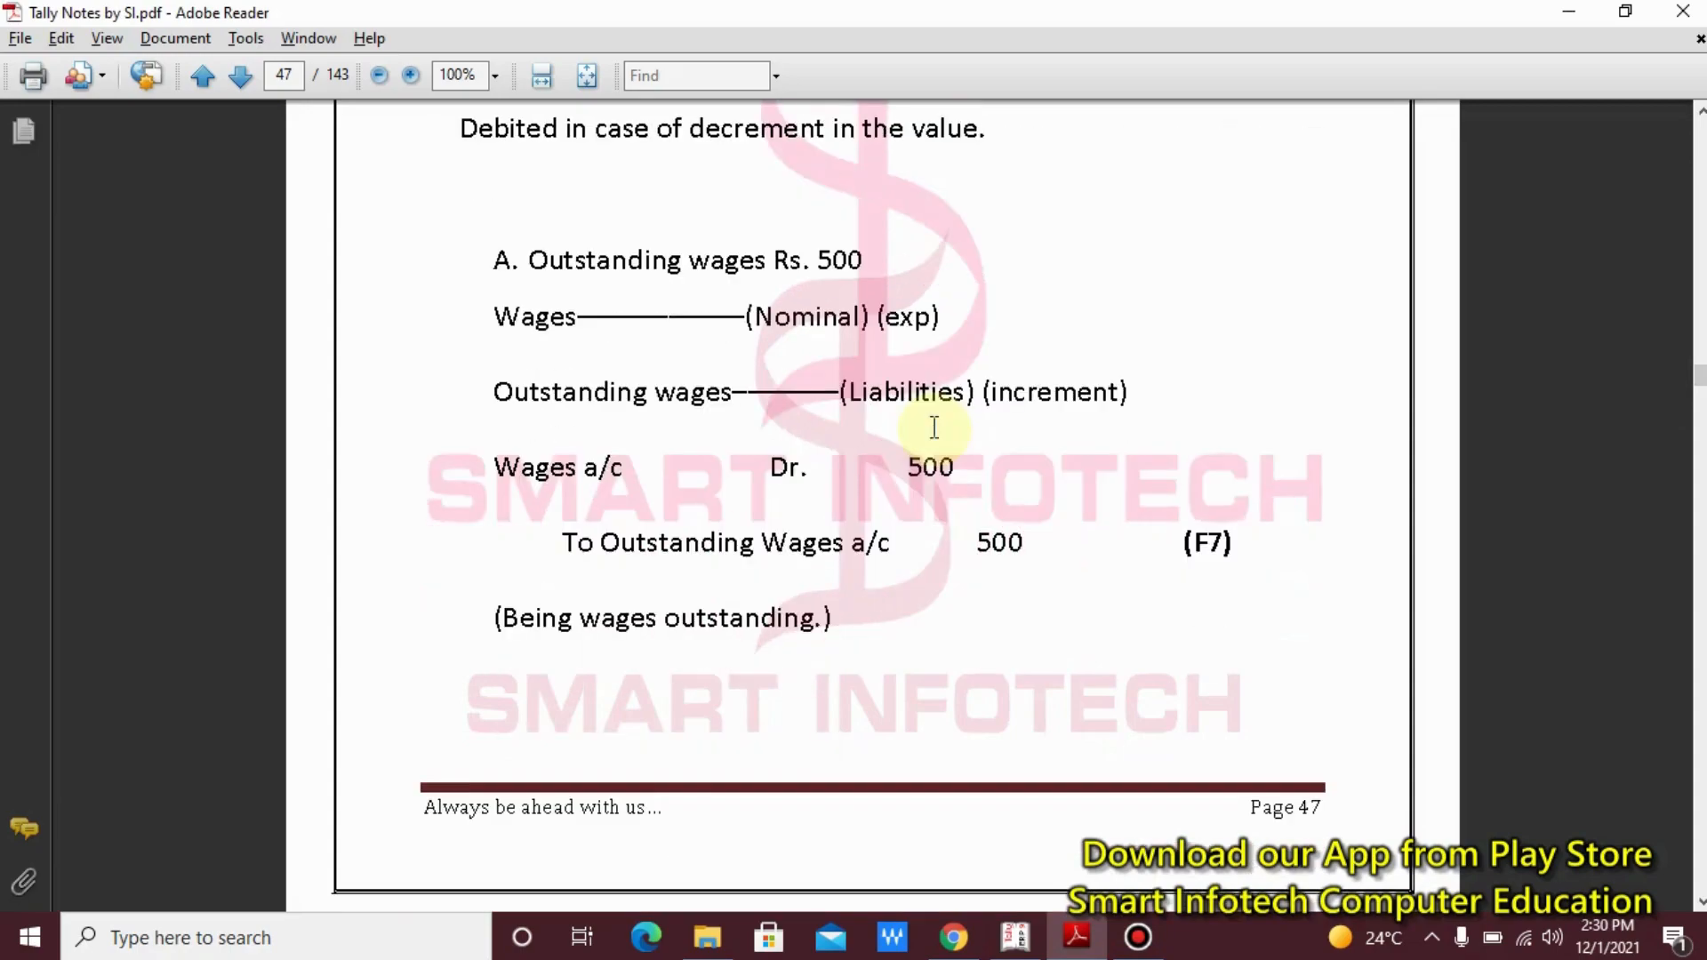
scroll(934, 427, up, 1)
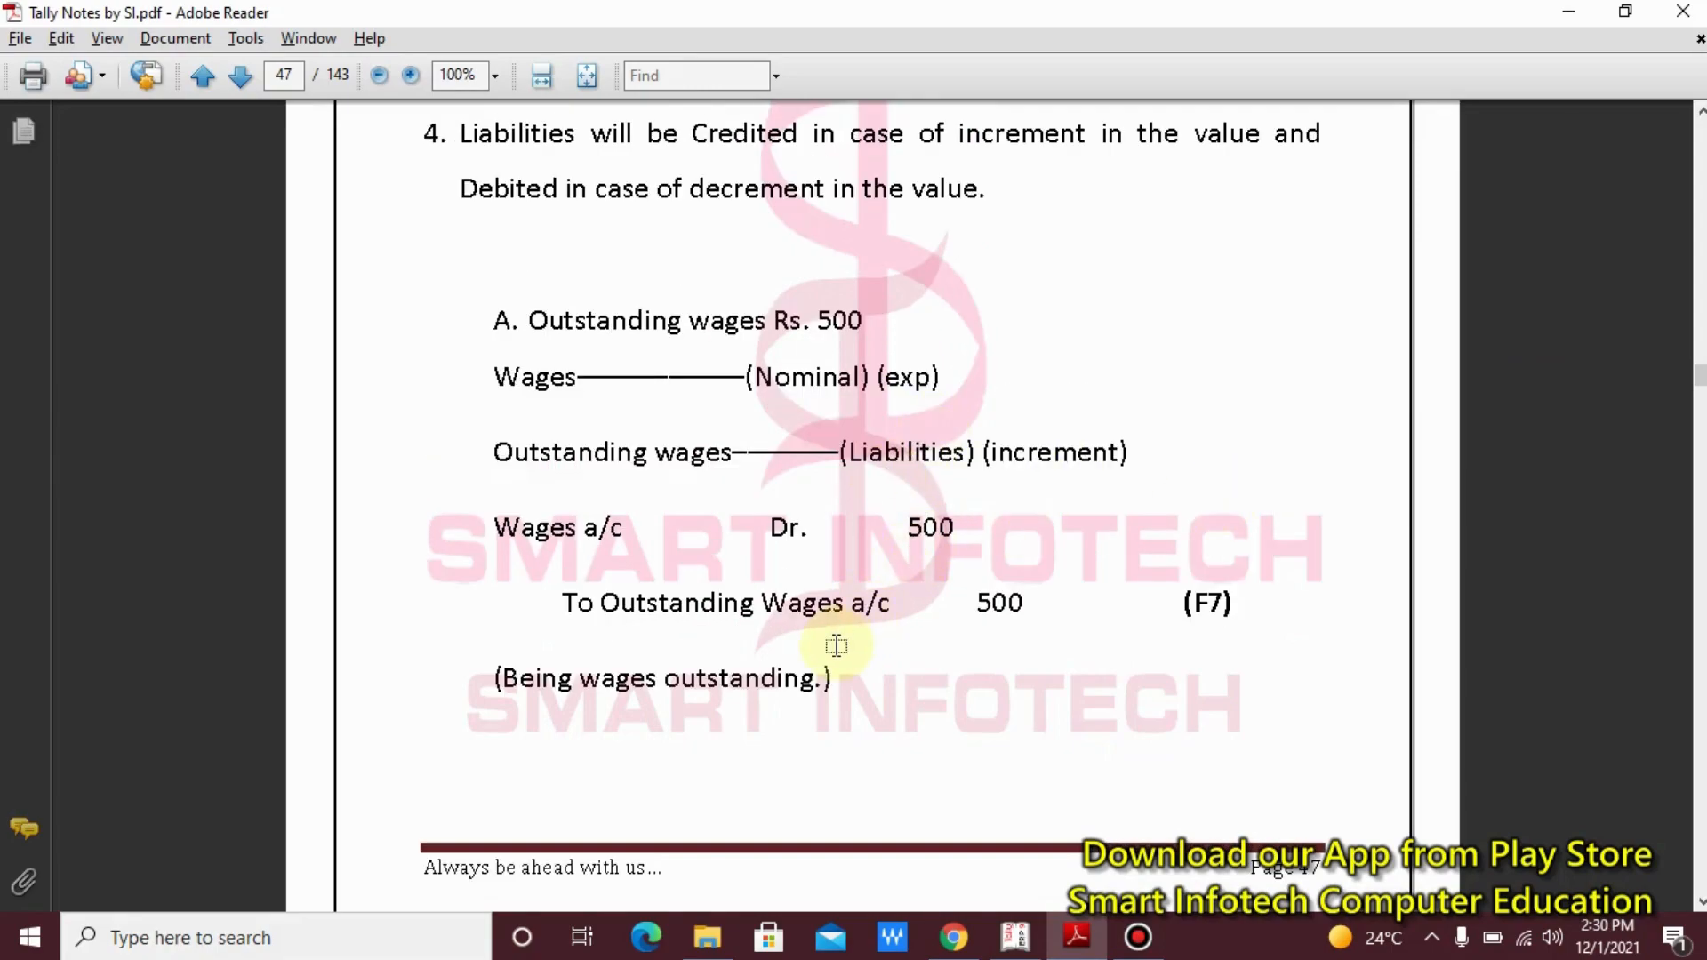
key(alt+Tab)
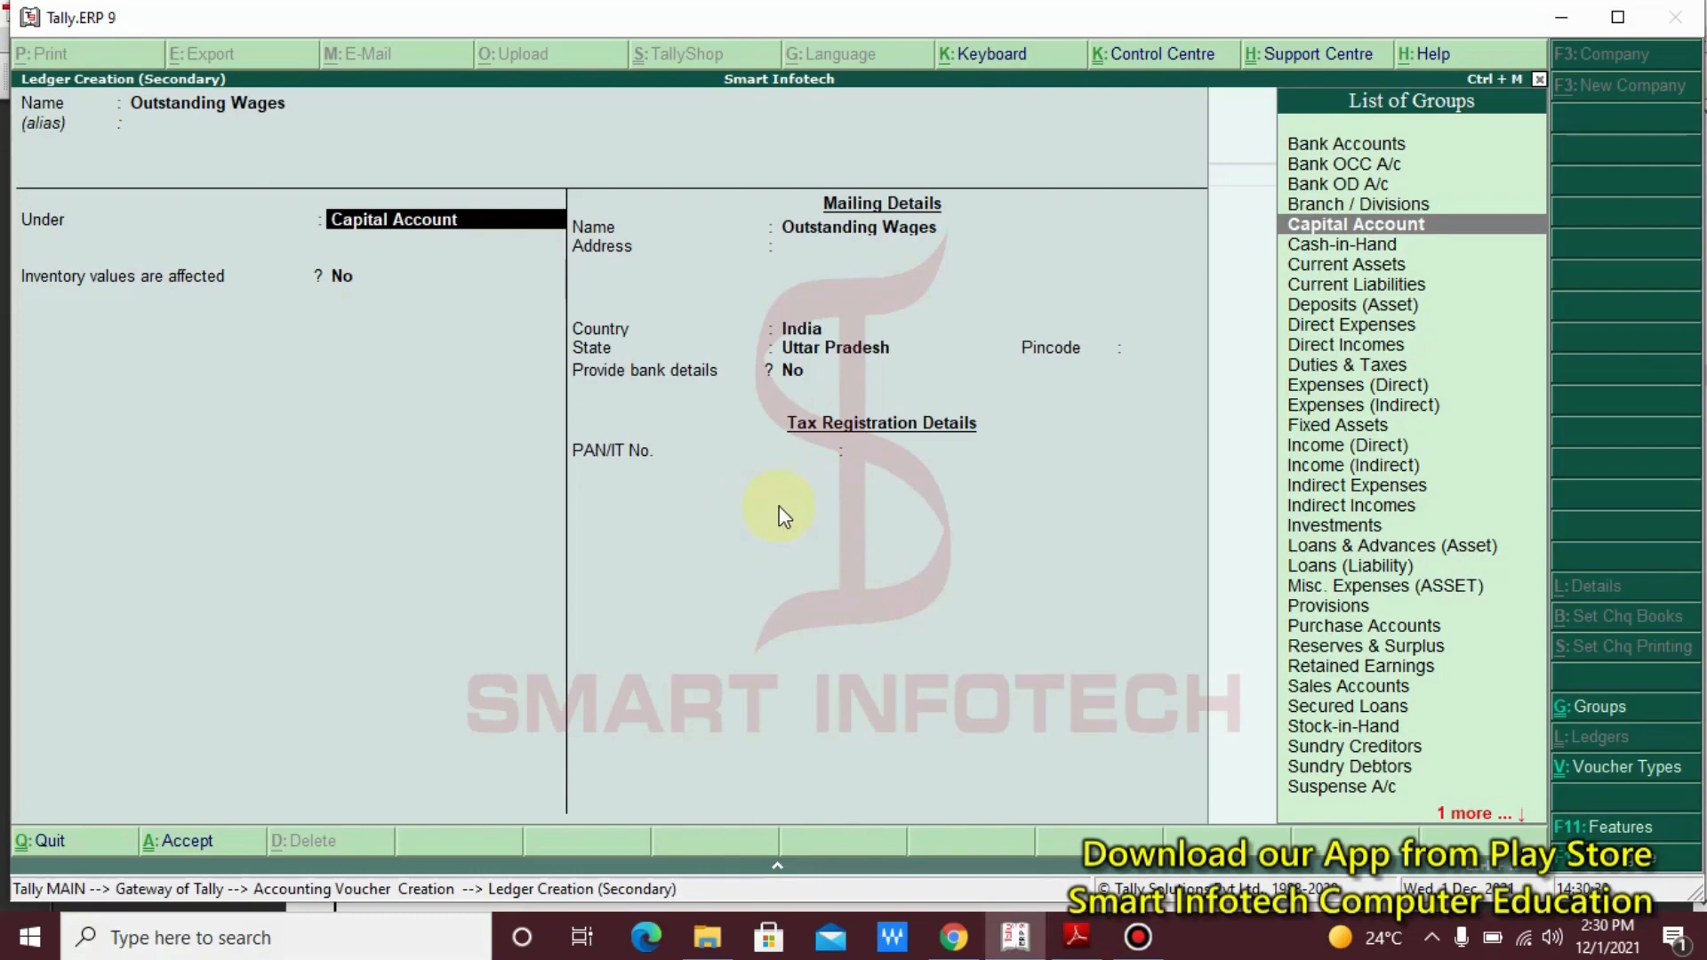
Place the Outstanding Wages ledger under the Current Liabilities group
text(C)
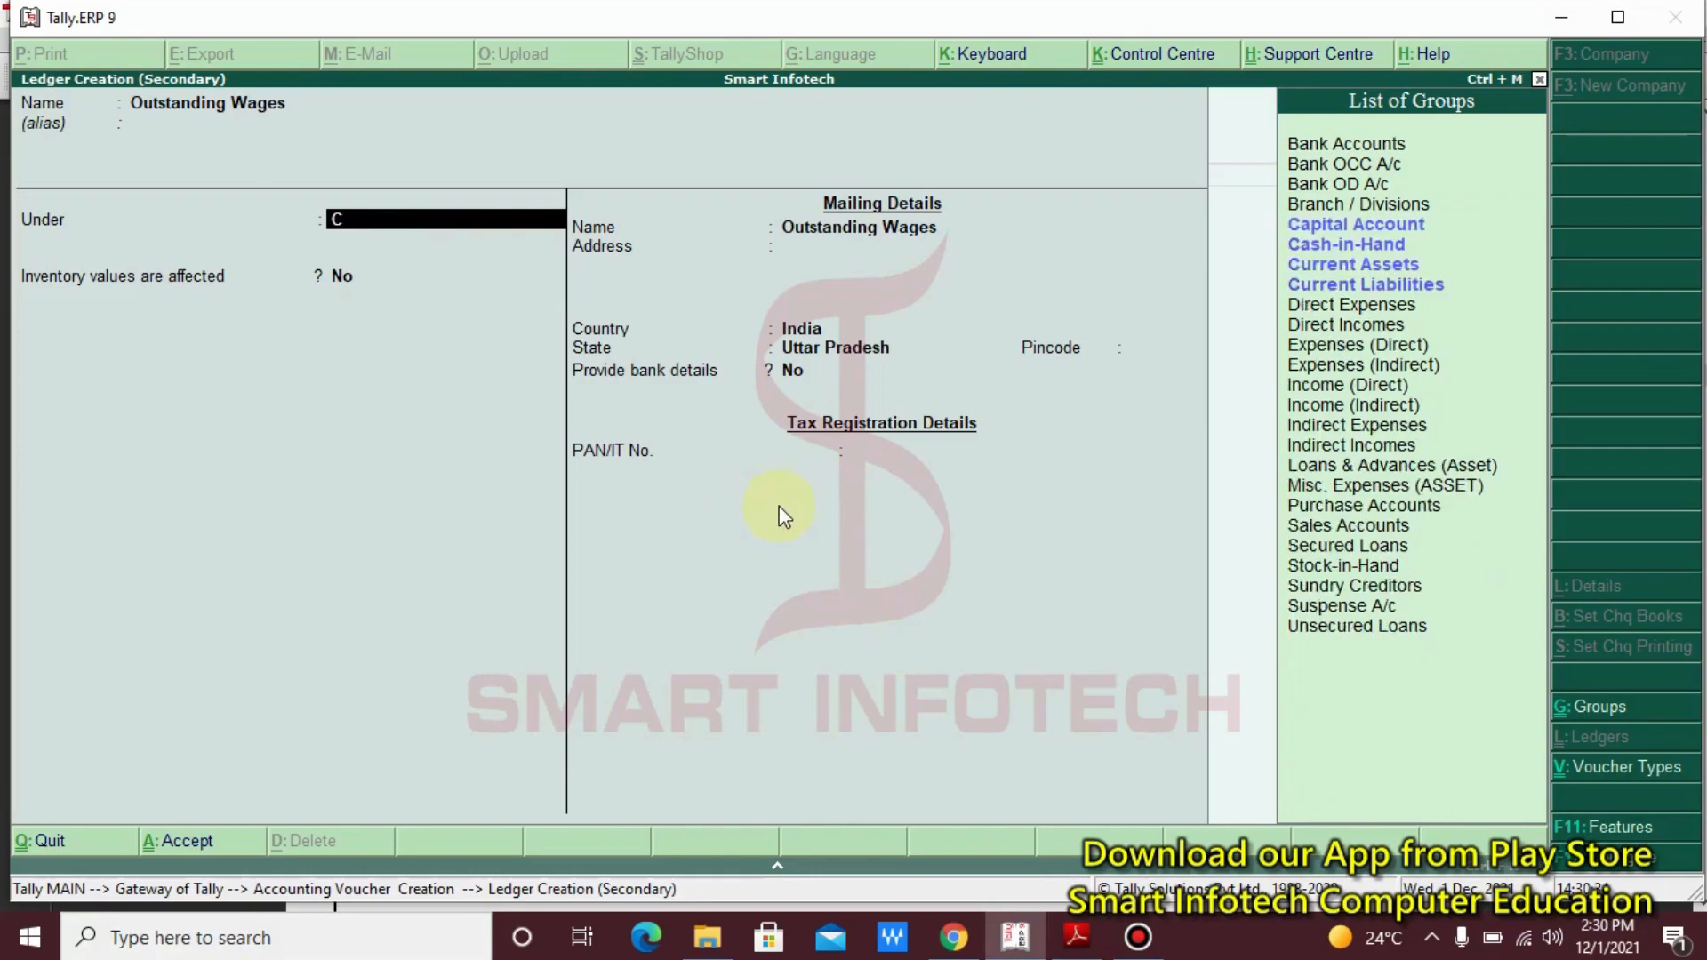
key(Down)
key(Down)
key(Down)
key(Down)
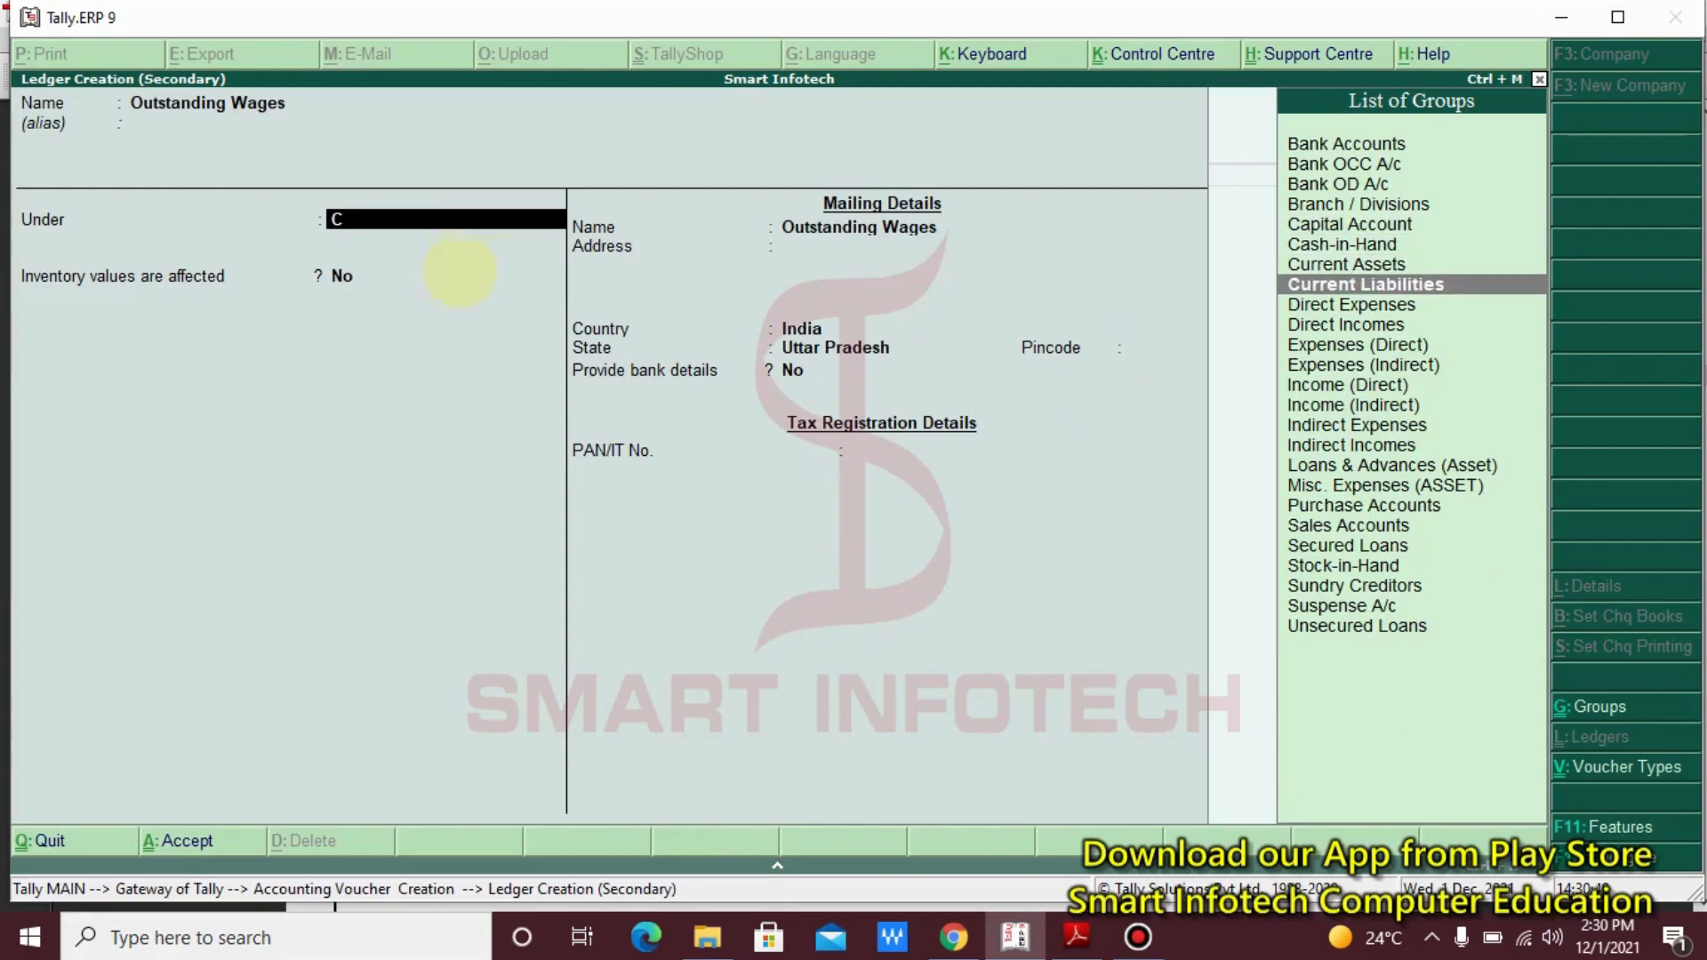
mouse_move(414, 219)
mouse_down()
mouse_move(1257, 324)
mouse_move(1280, 281)
mouse_move(1314, 305)
mouse_up()
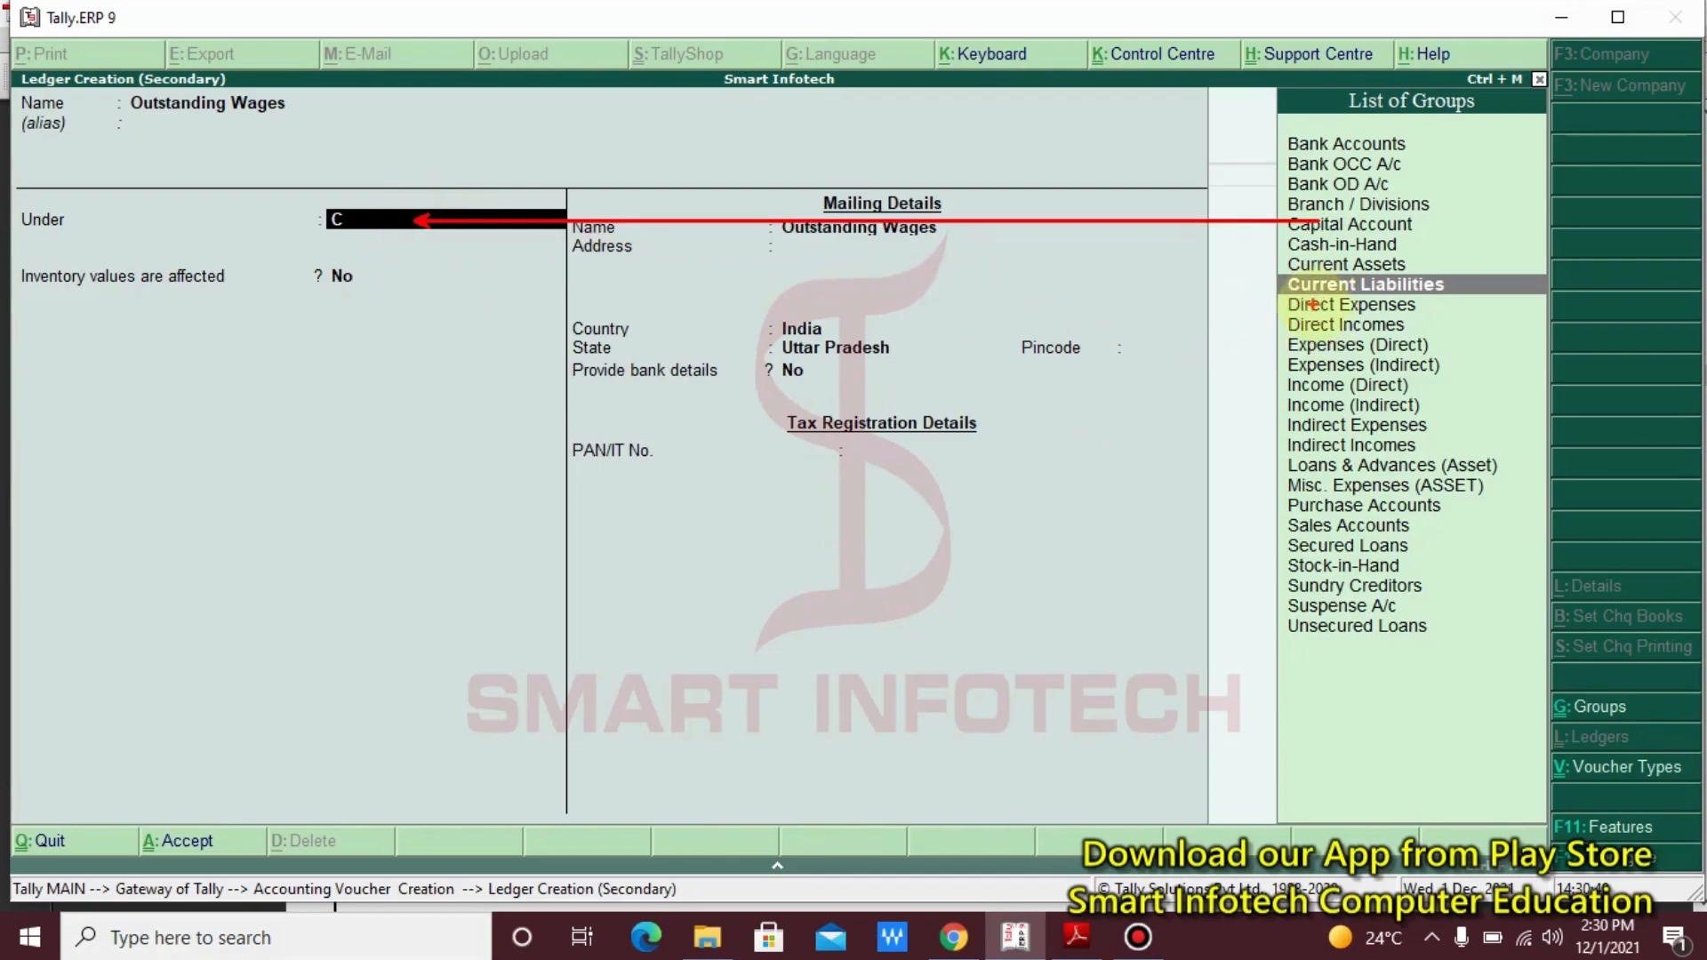
key(Escape)
click(1288, 287)
drag(1039, 270, 460, 205)
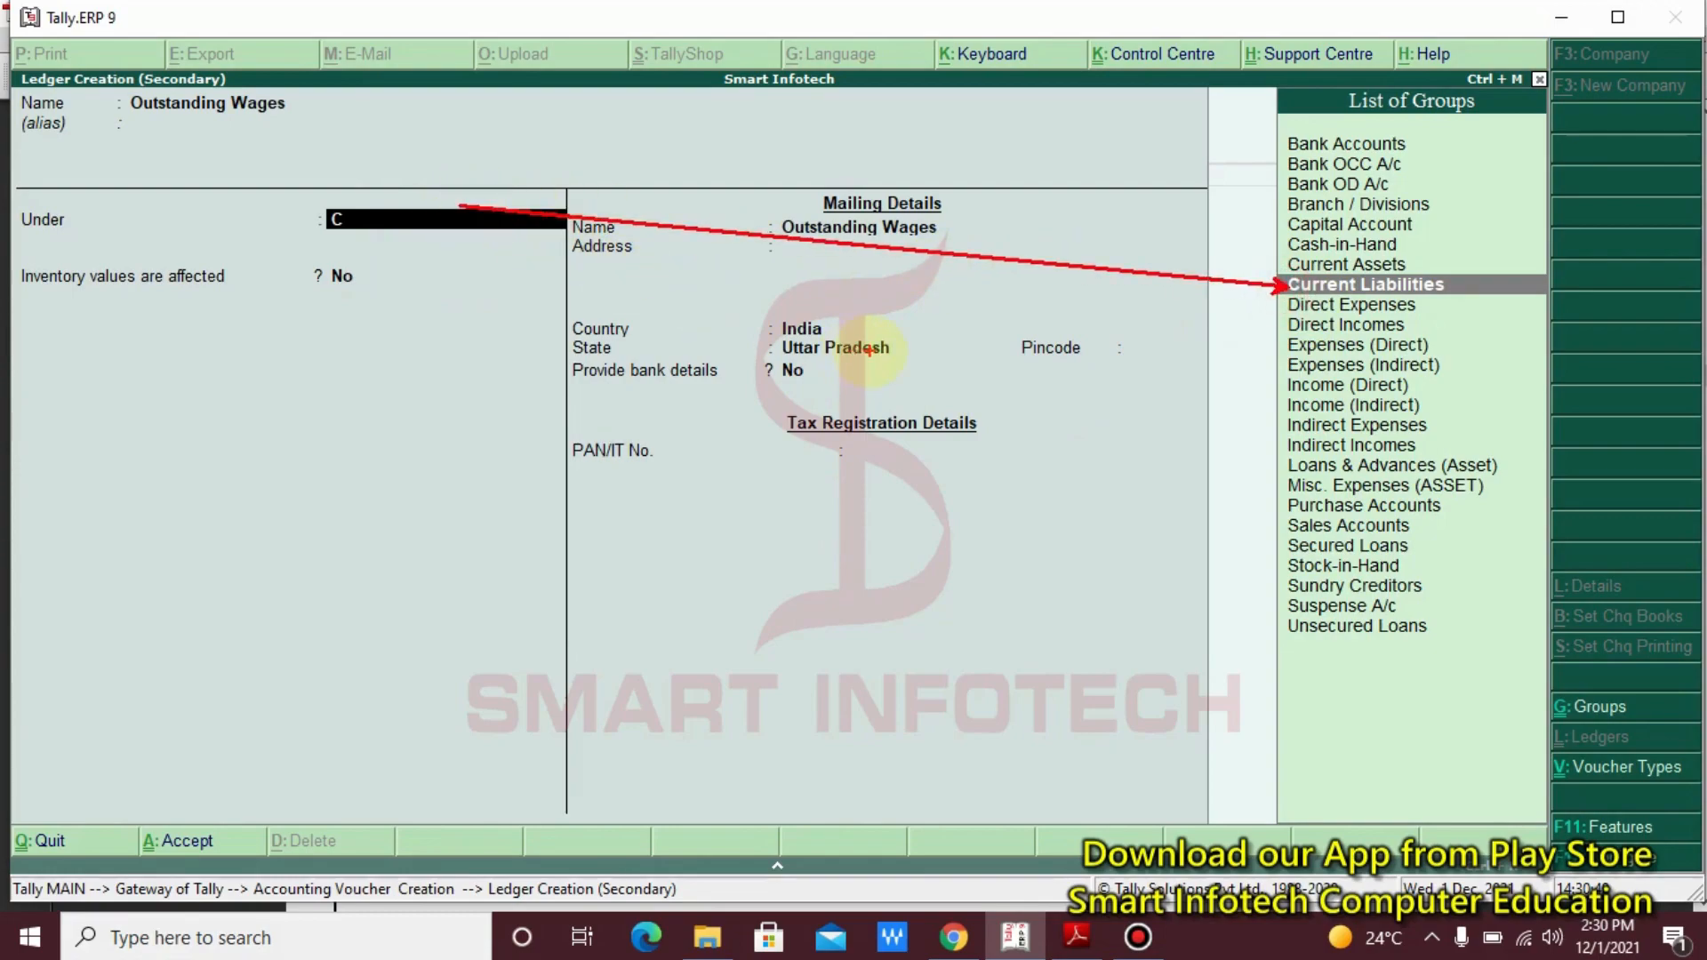
key(Escape)
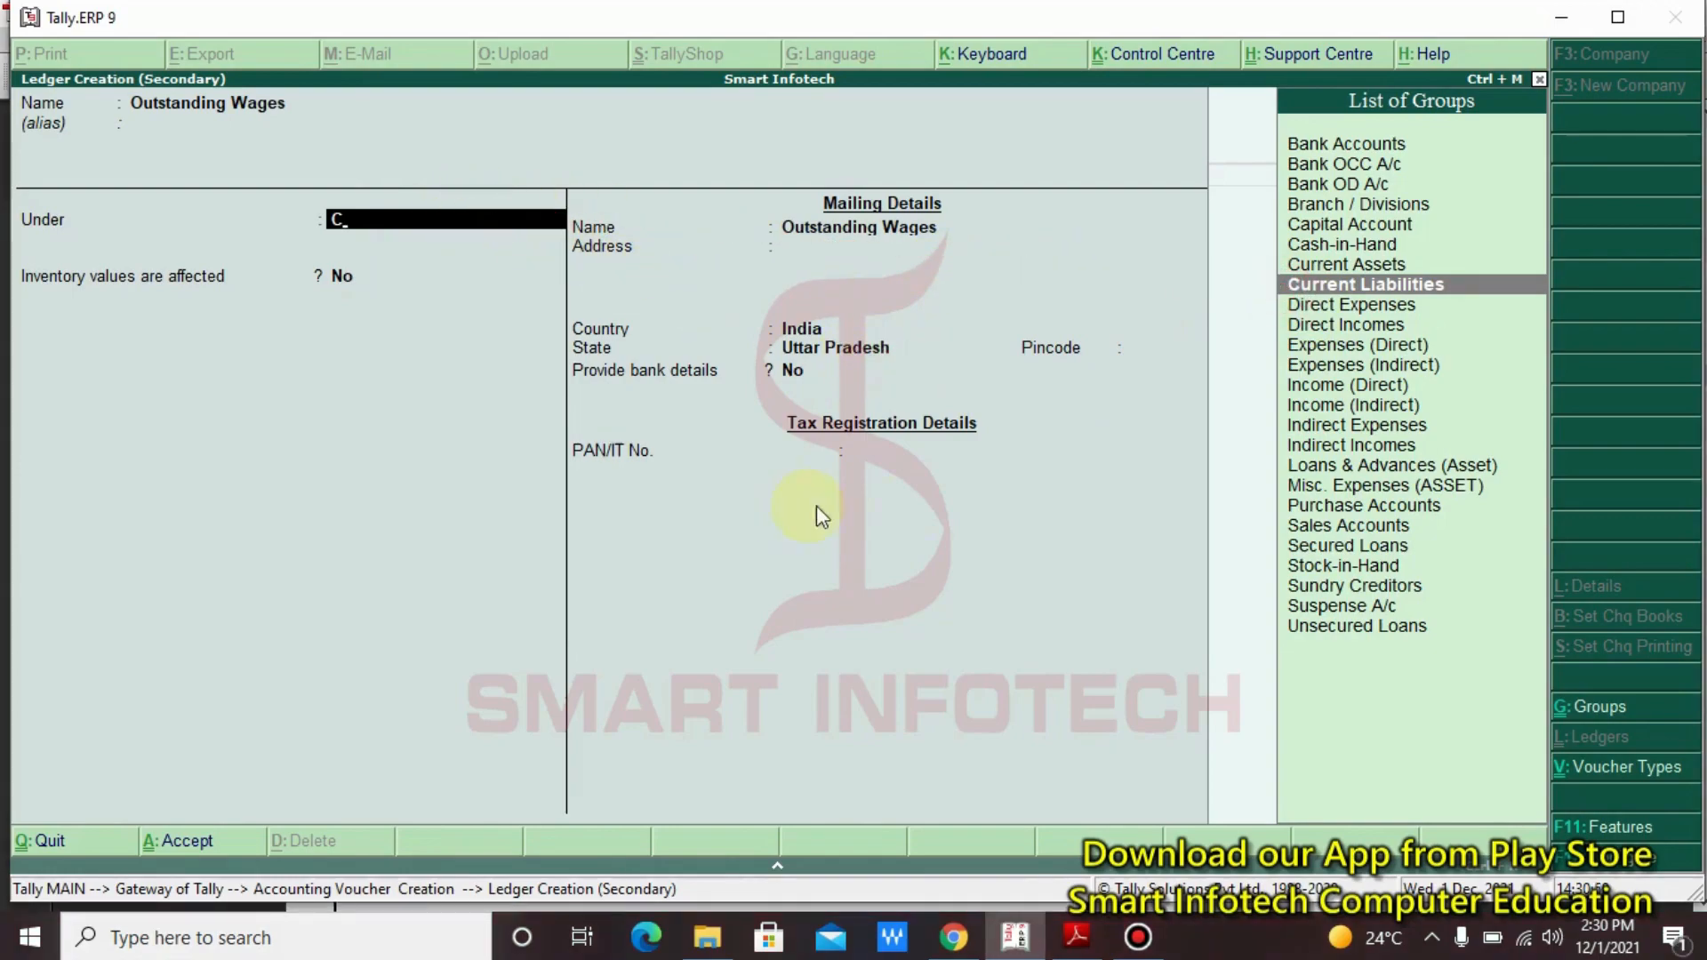
key(Return)
key(Return)
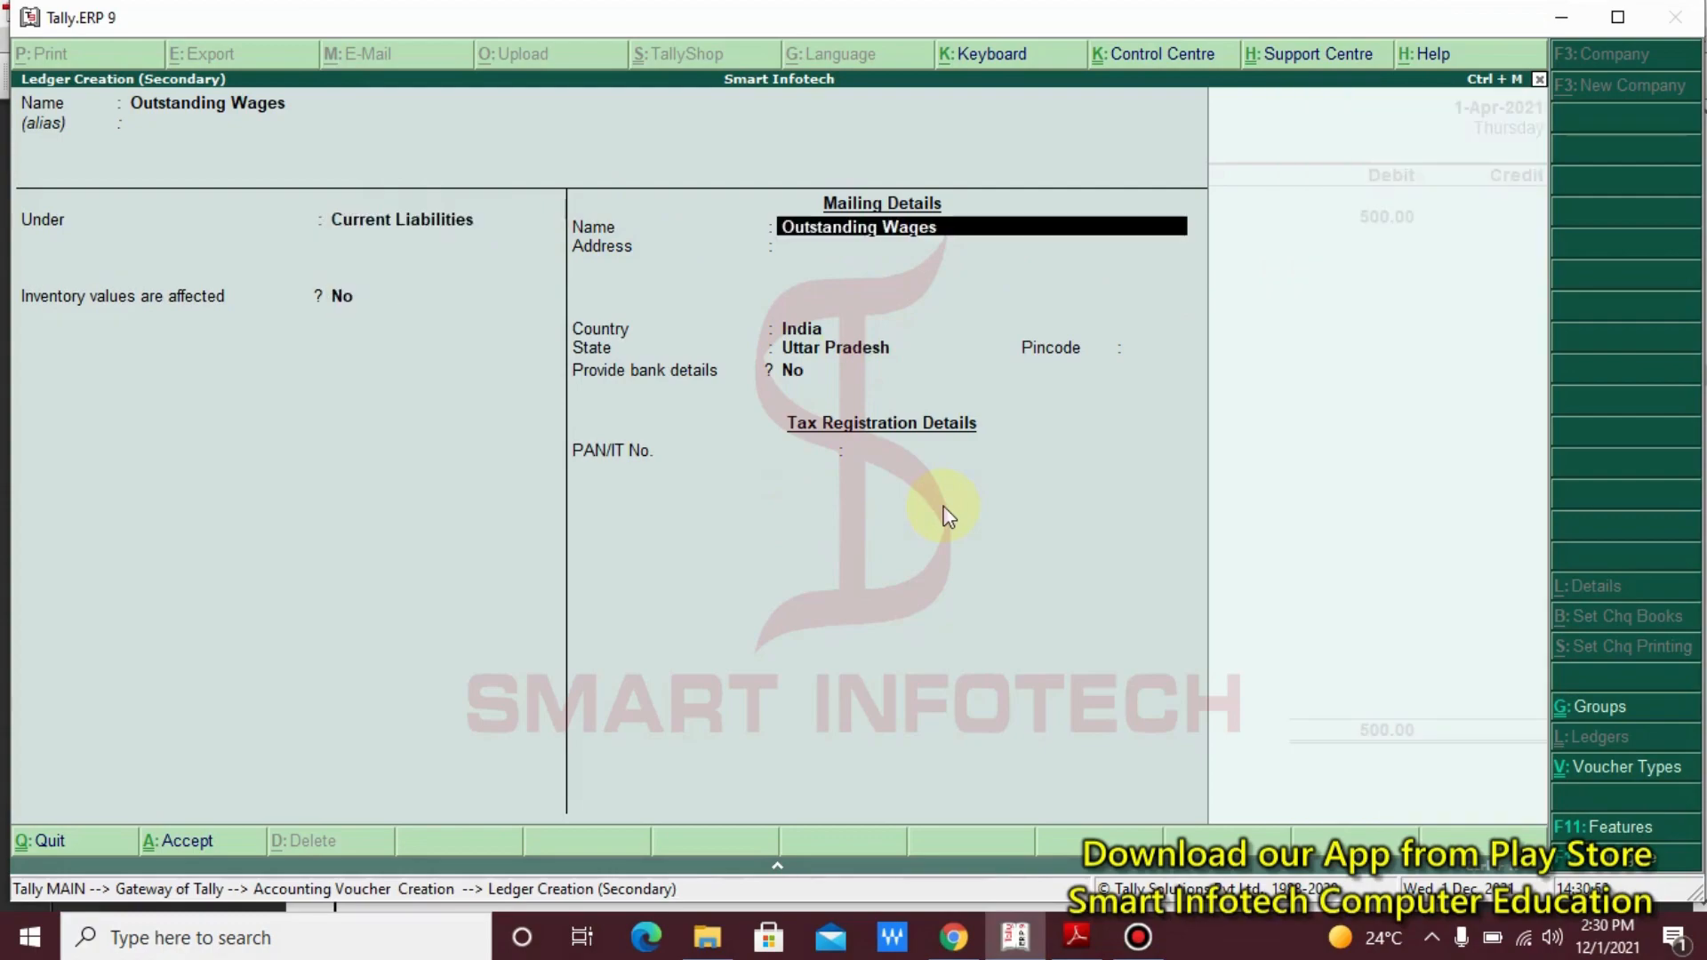
Leave the remaining details of the Outstanding Wages ledger at their defaults and save the ledger
key(Return)
key(Return)
key(Return)
key(Return)
key(Return)
key(Return)
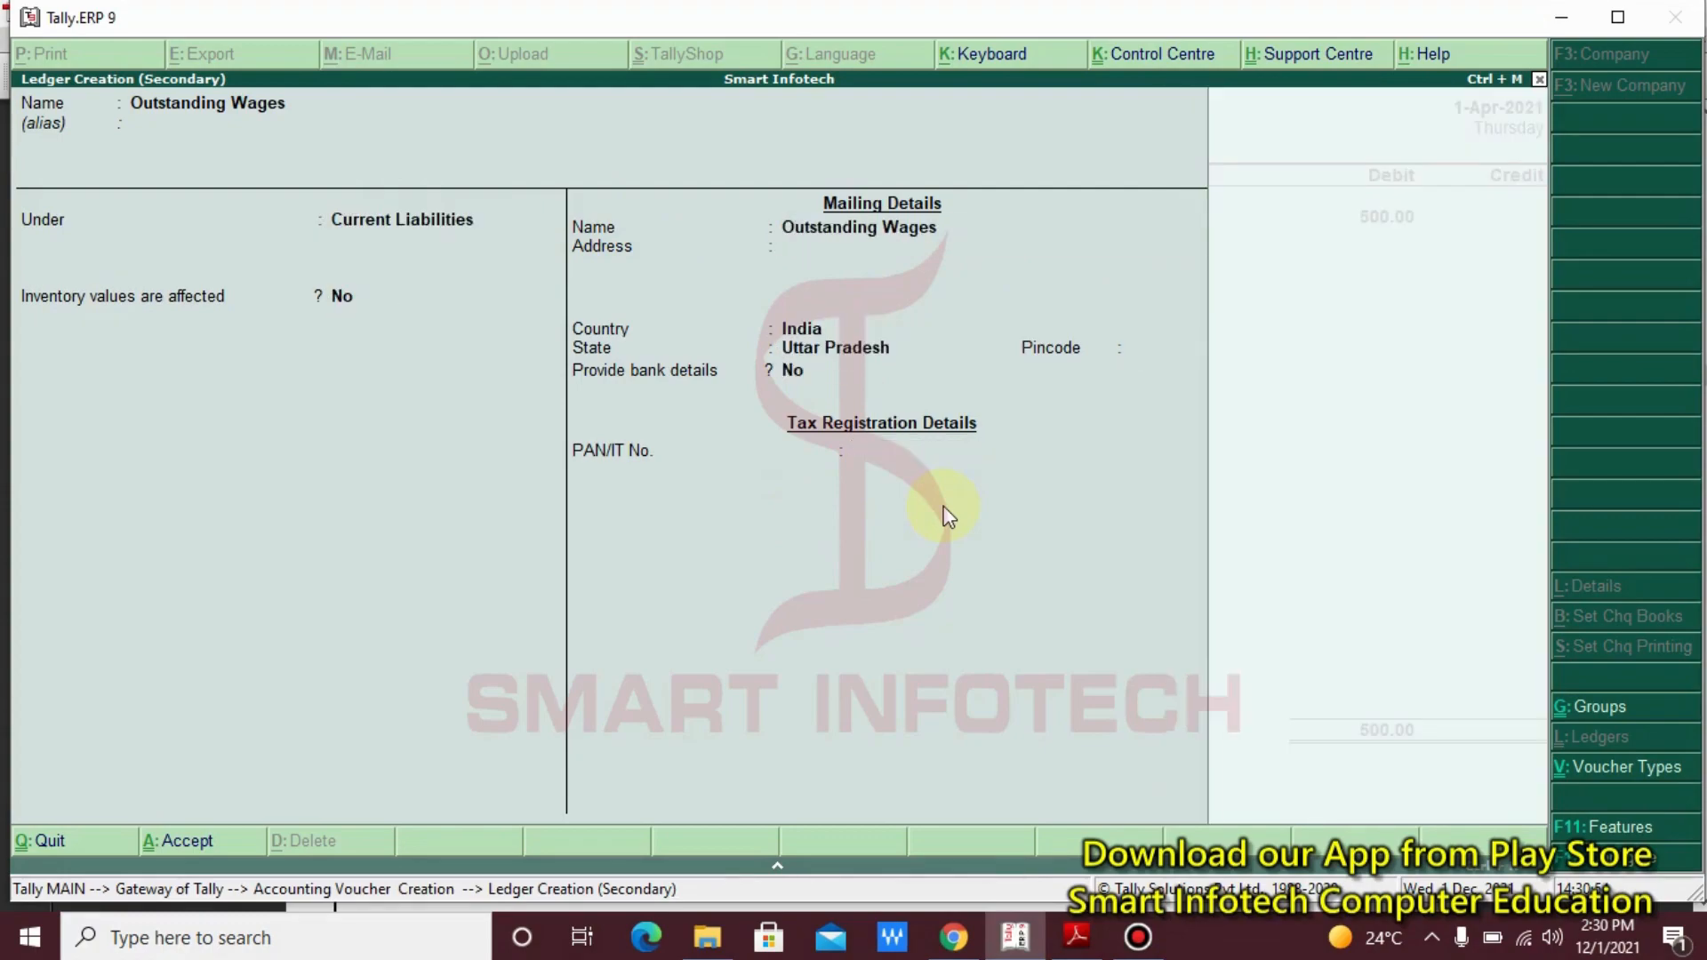
key(Return)
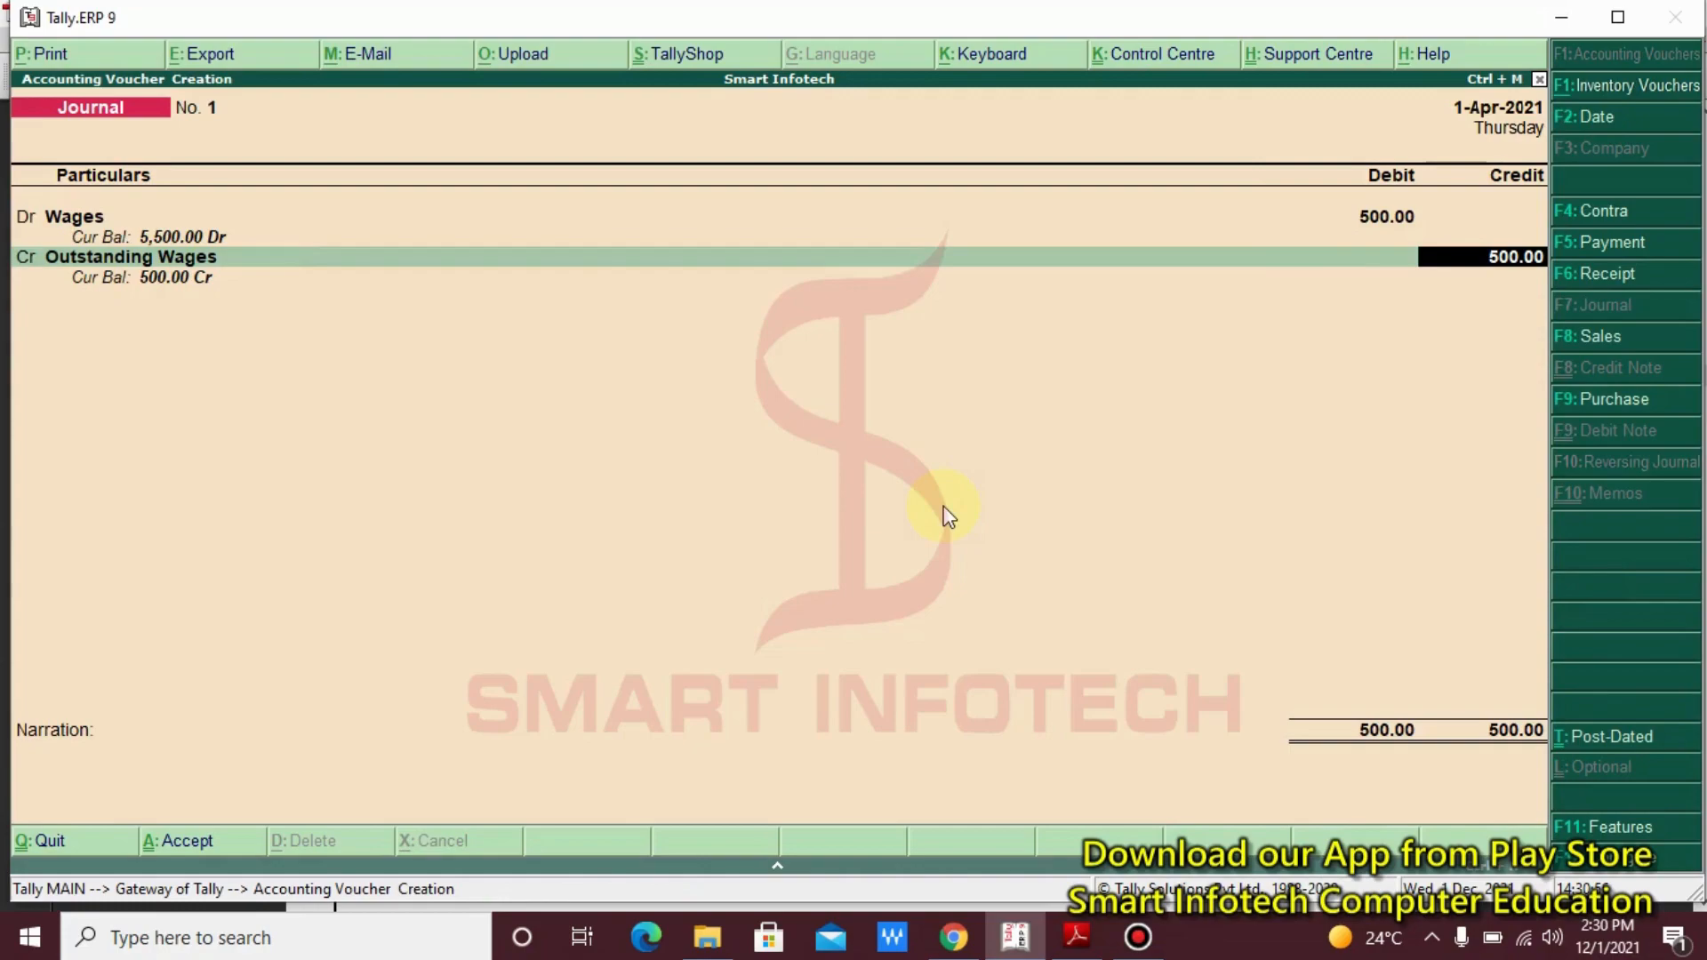
Credit Outstanding Wages with 500, enter the narration "Being wages outstanding" and save the journal voucher
key(Return)
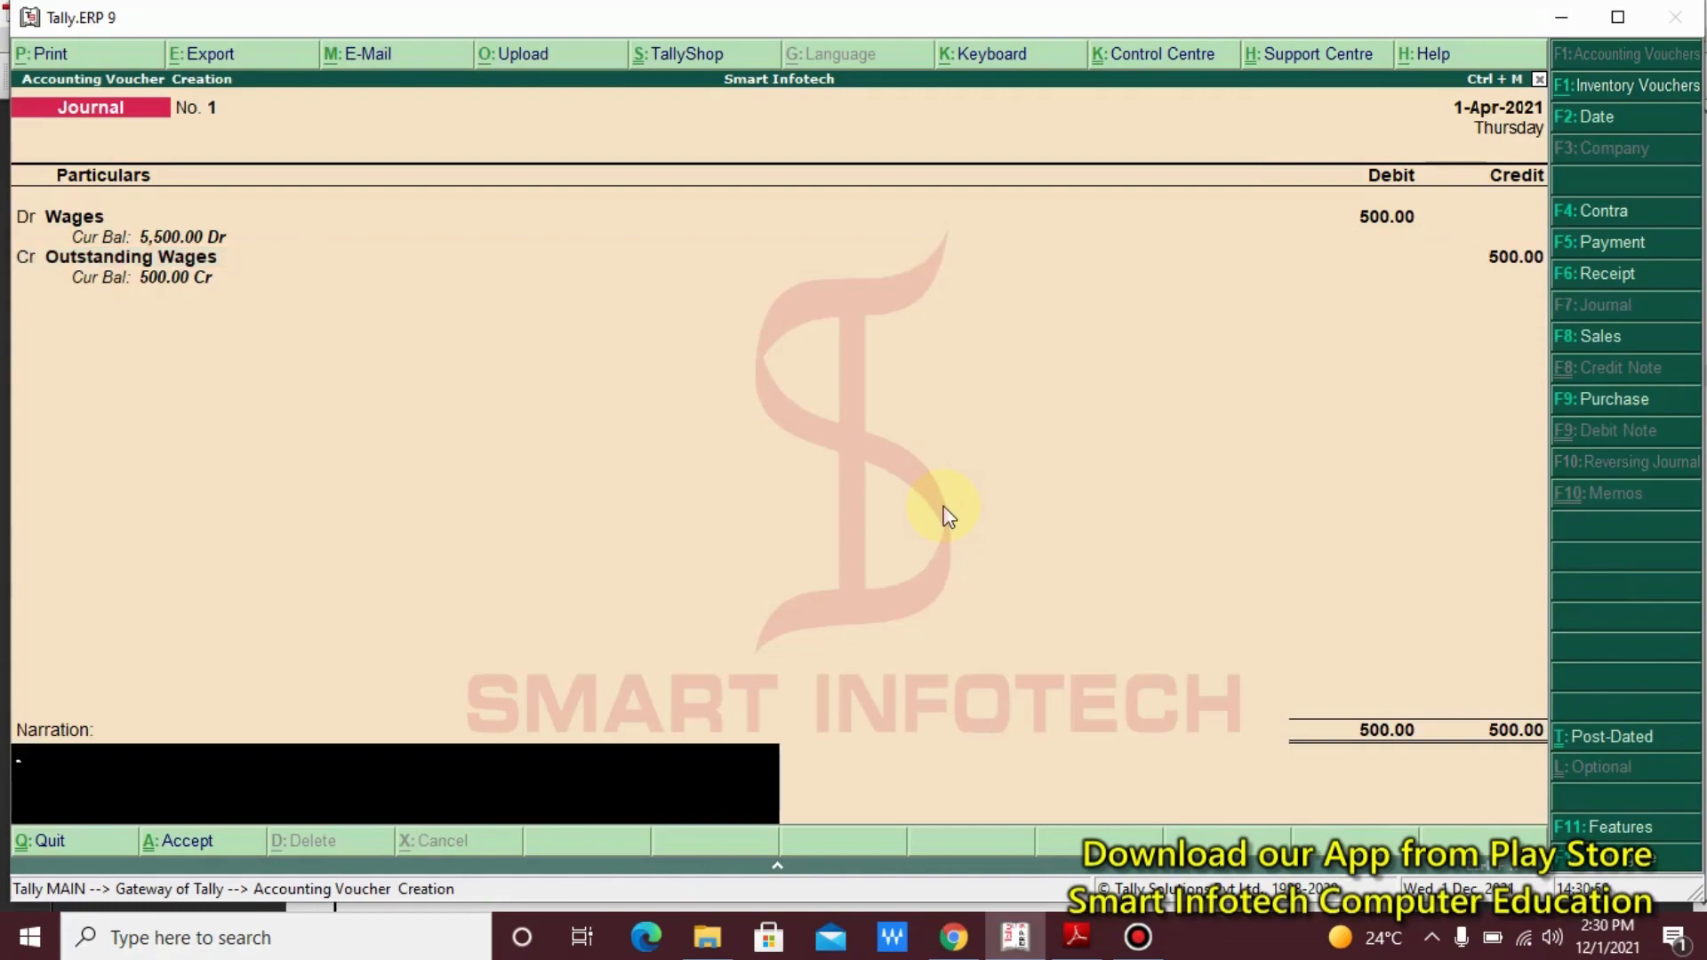
text(Being wages outsta)
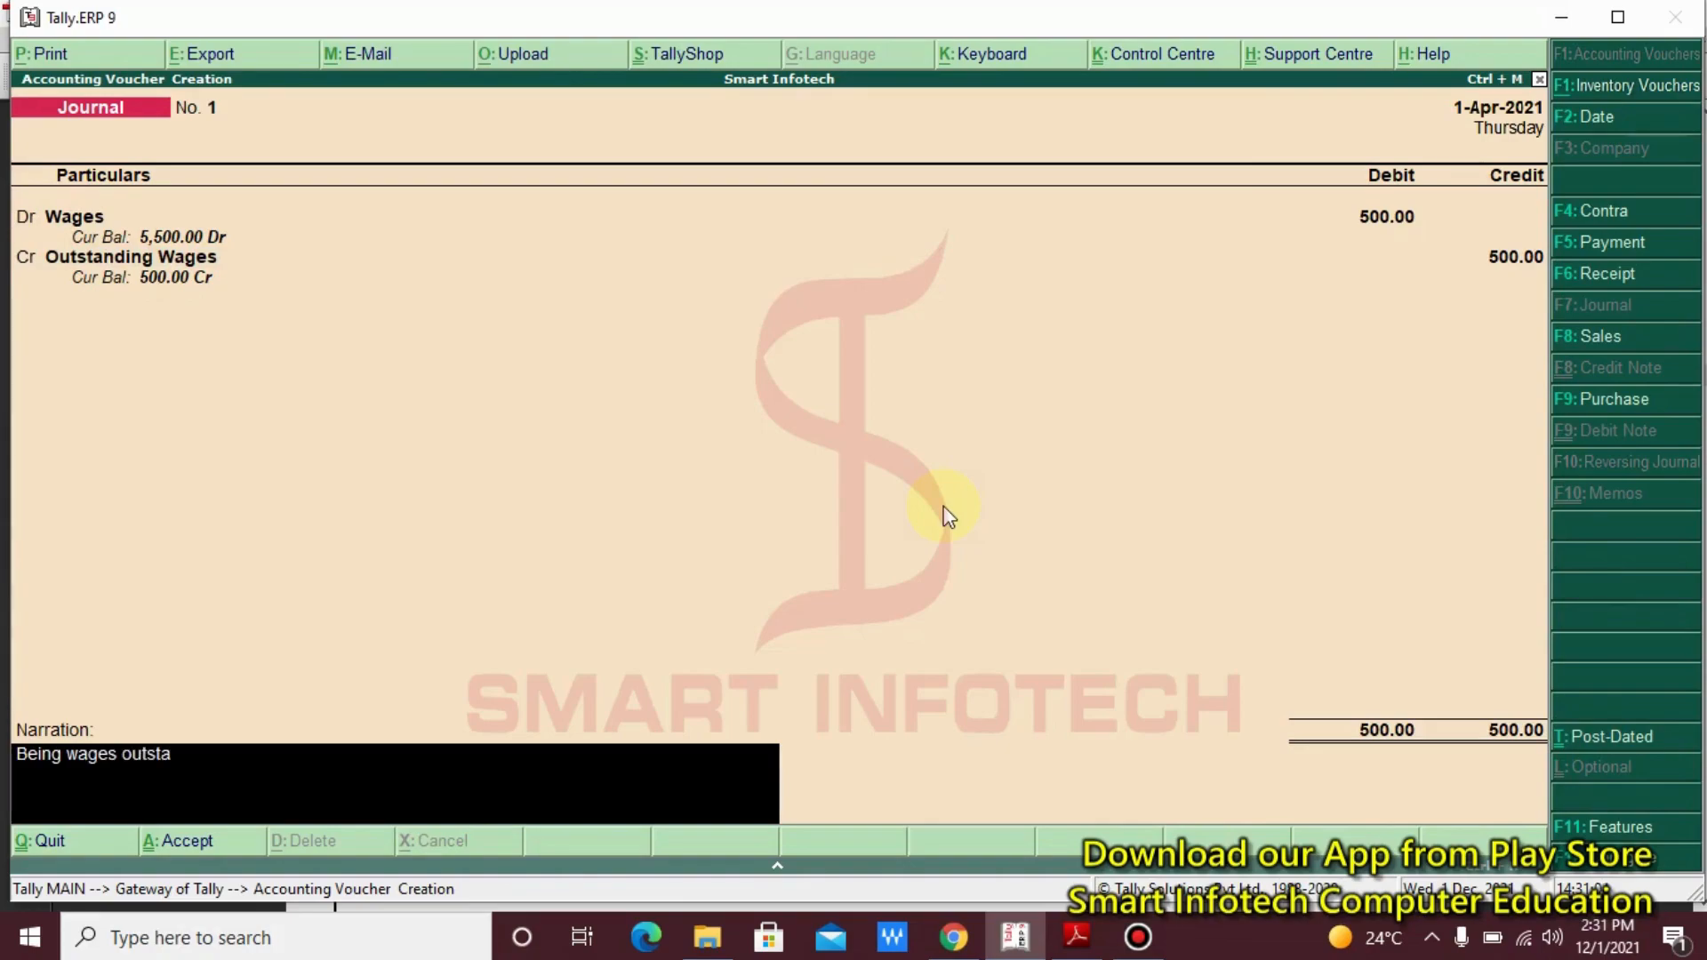
text(nding)
key(Return)
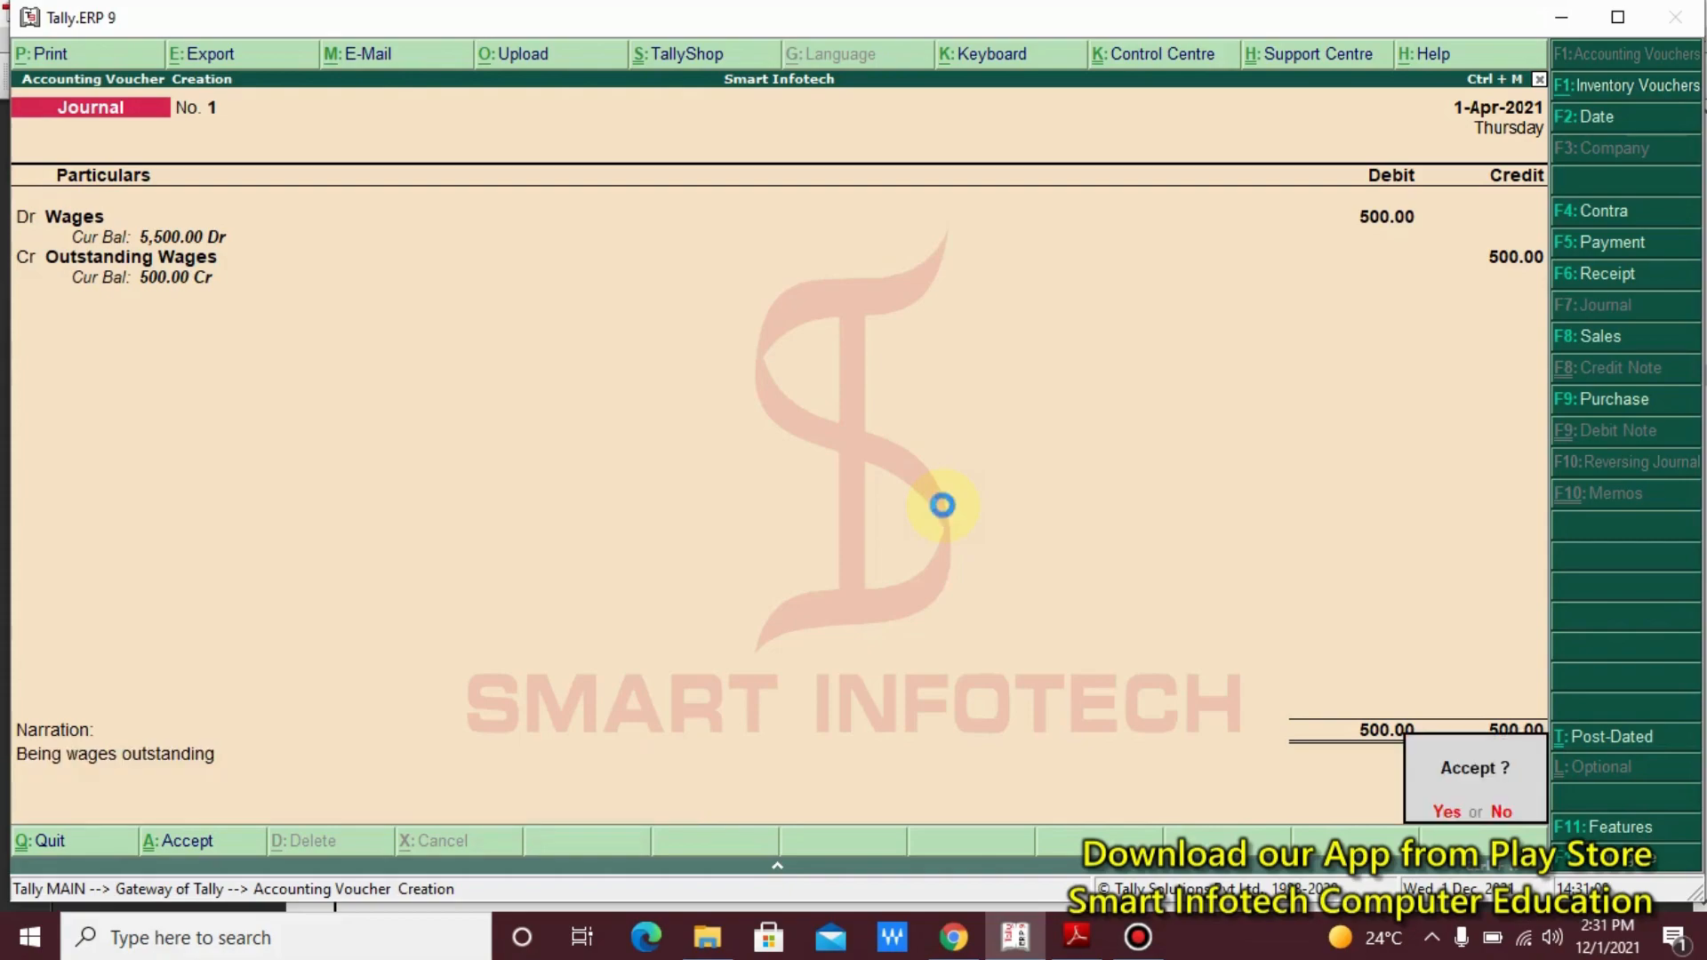
key(Return)
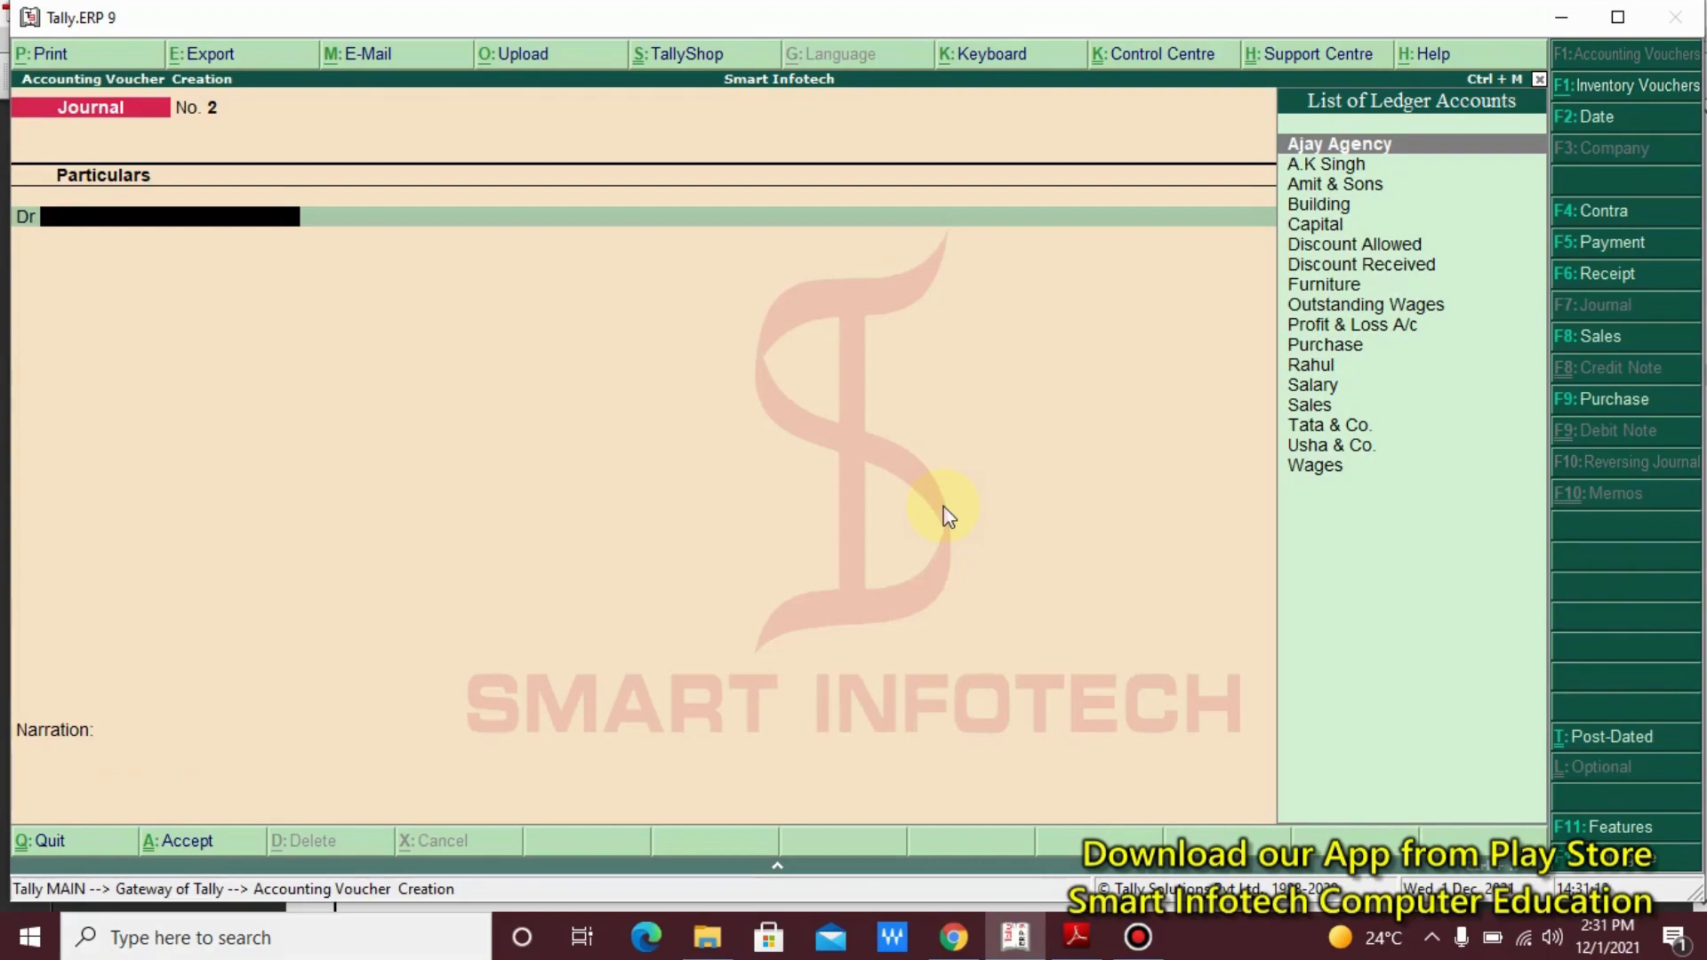
Look up the prepaid insurance adjustment entry in the Adobe Reader notes and return to the new journal voucher in Tally.ERP 9
click(1076, 936)
scroll(1013, 569, down, 2)
scroll(1013, 533, down, 7)
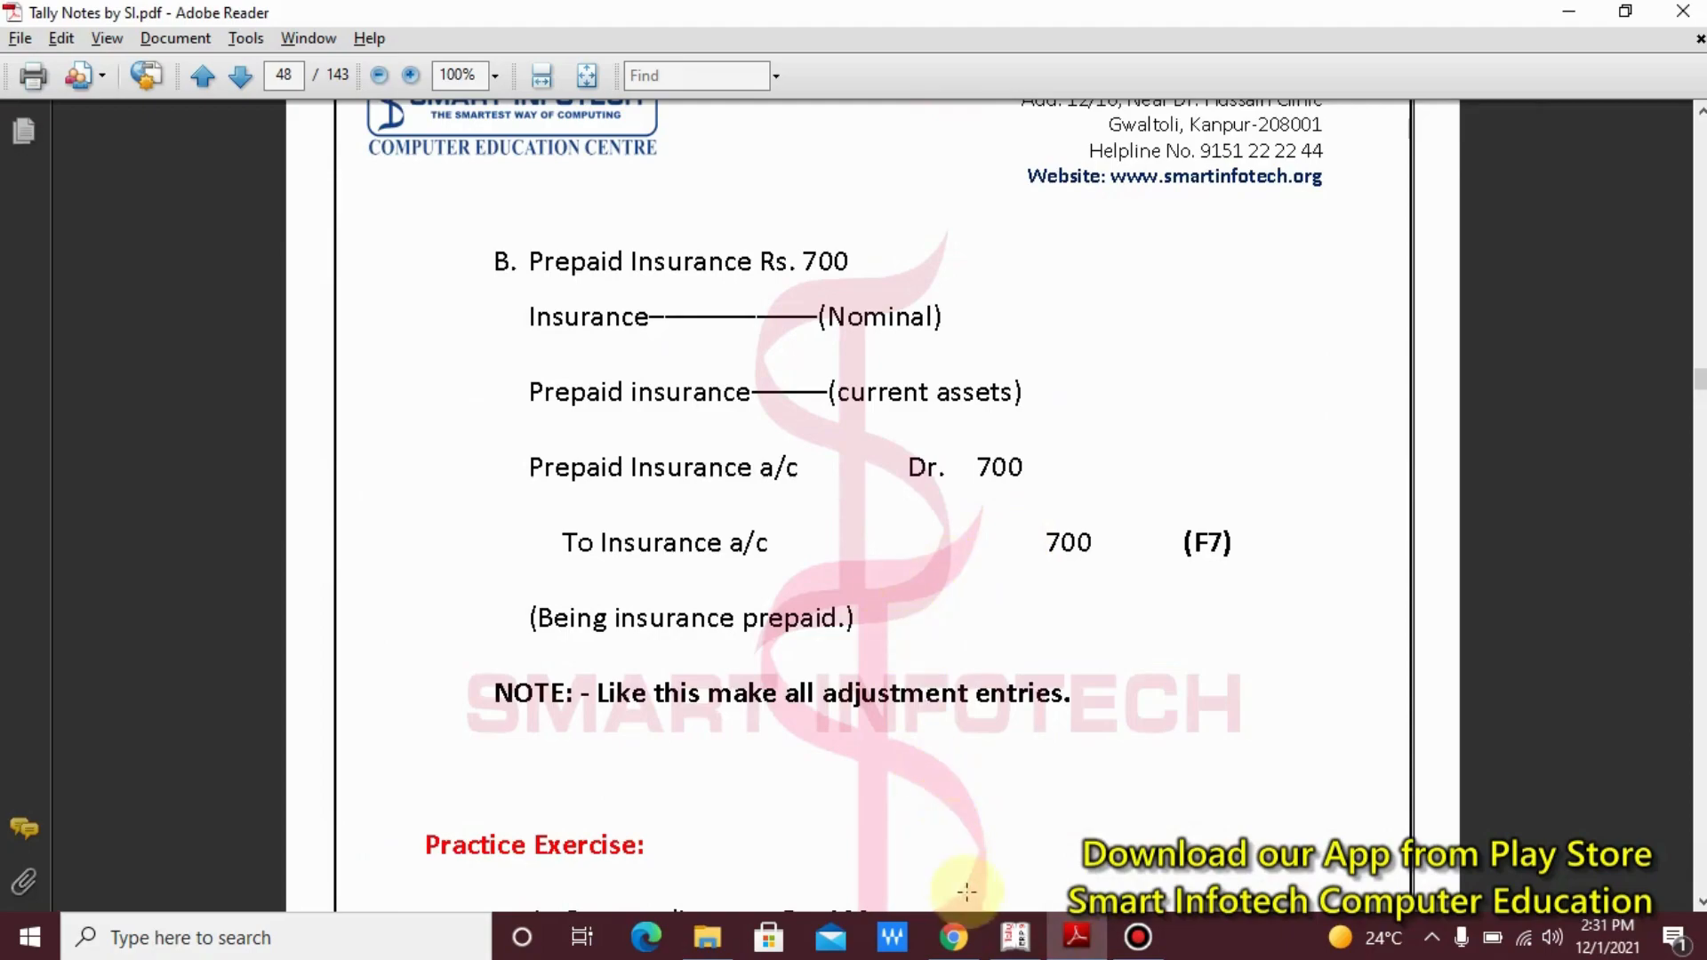
click(1014, 936)
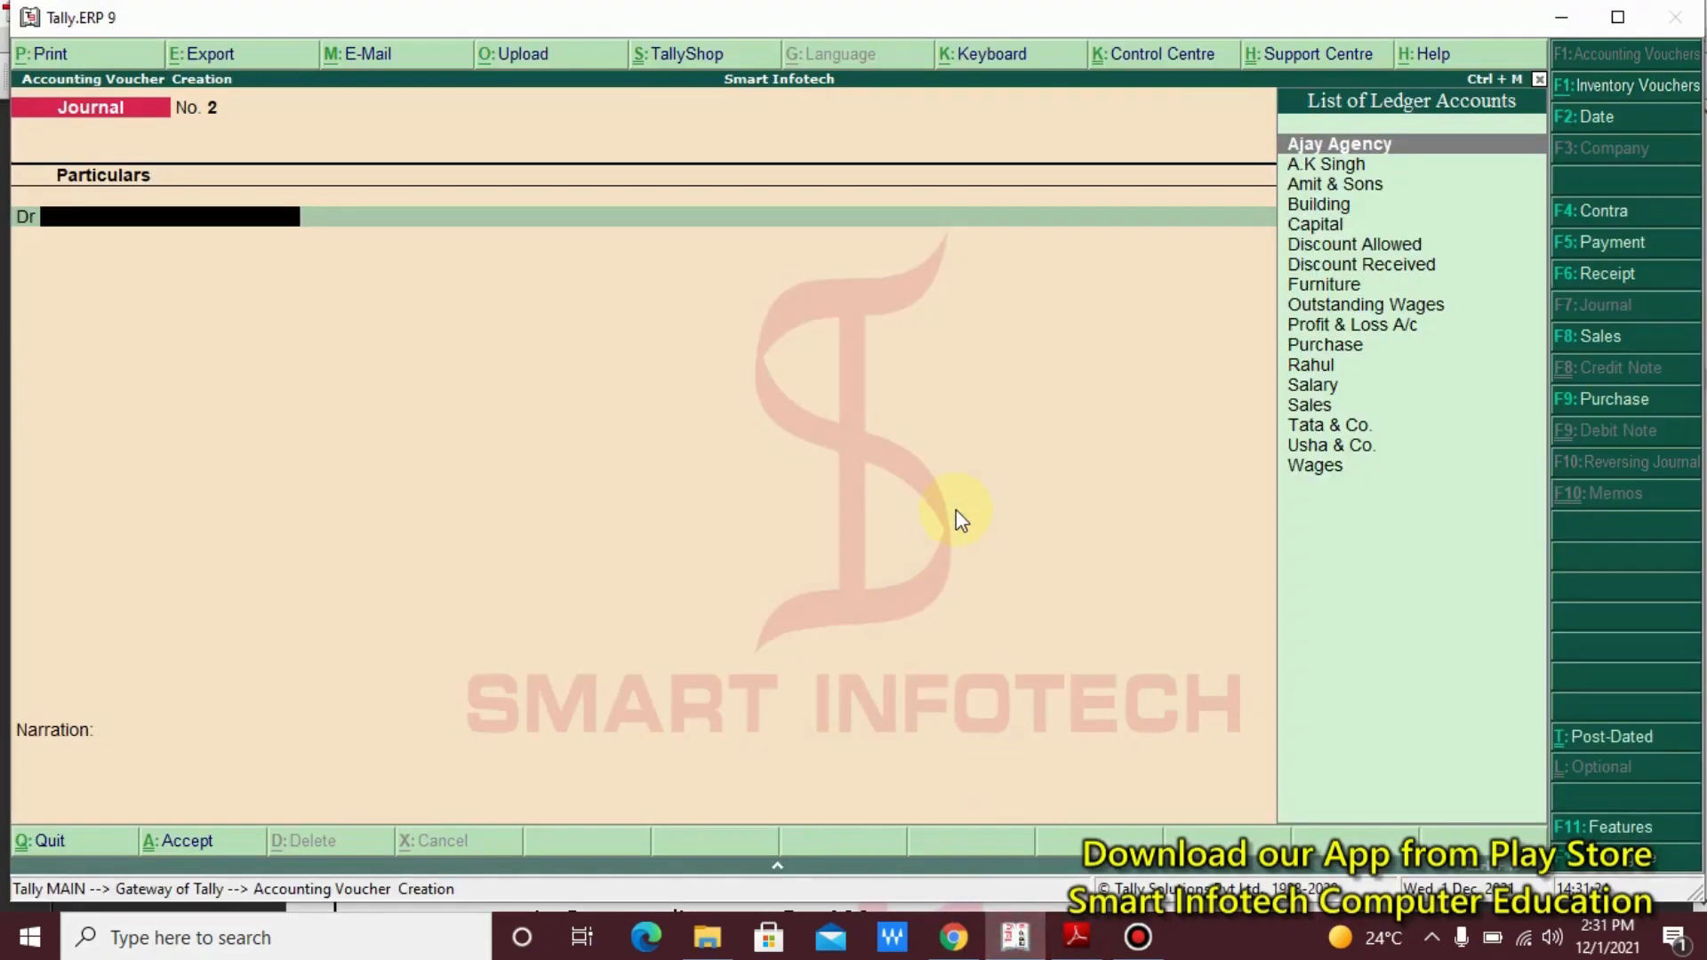
Start a new ledger from the voucher's debit line and name it Prepaid Insurance, leaving the alias blank
key(alt+c)
text(Pr)
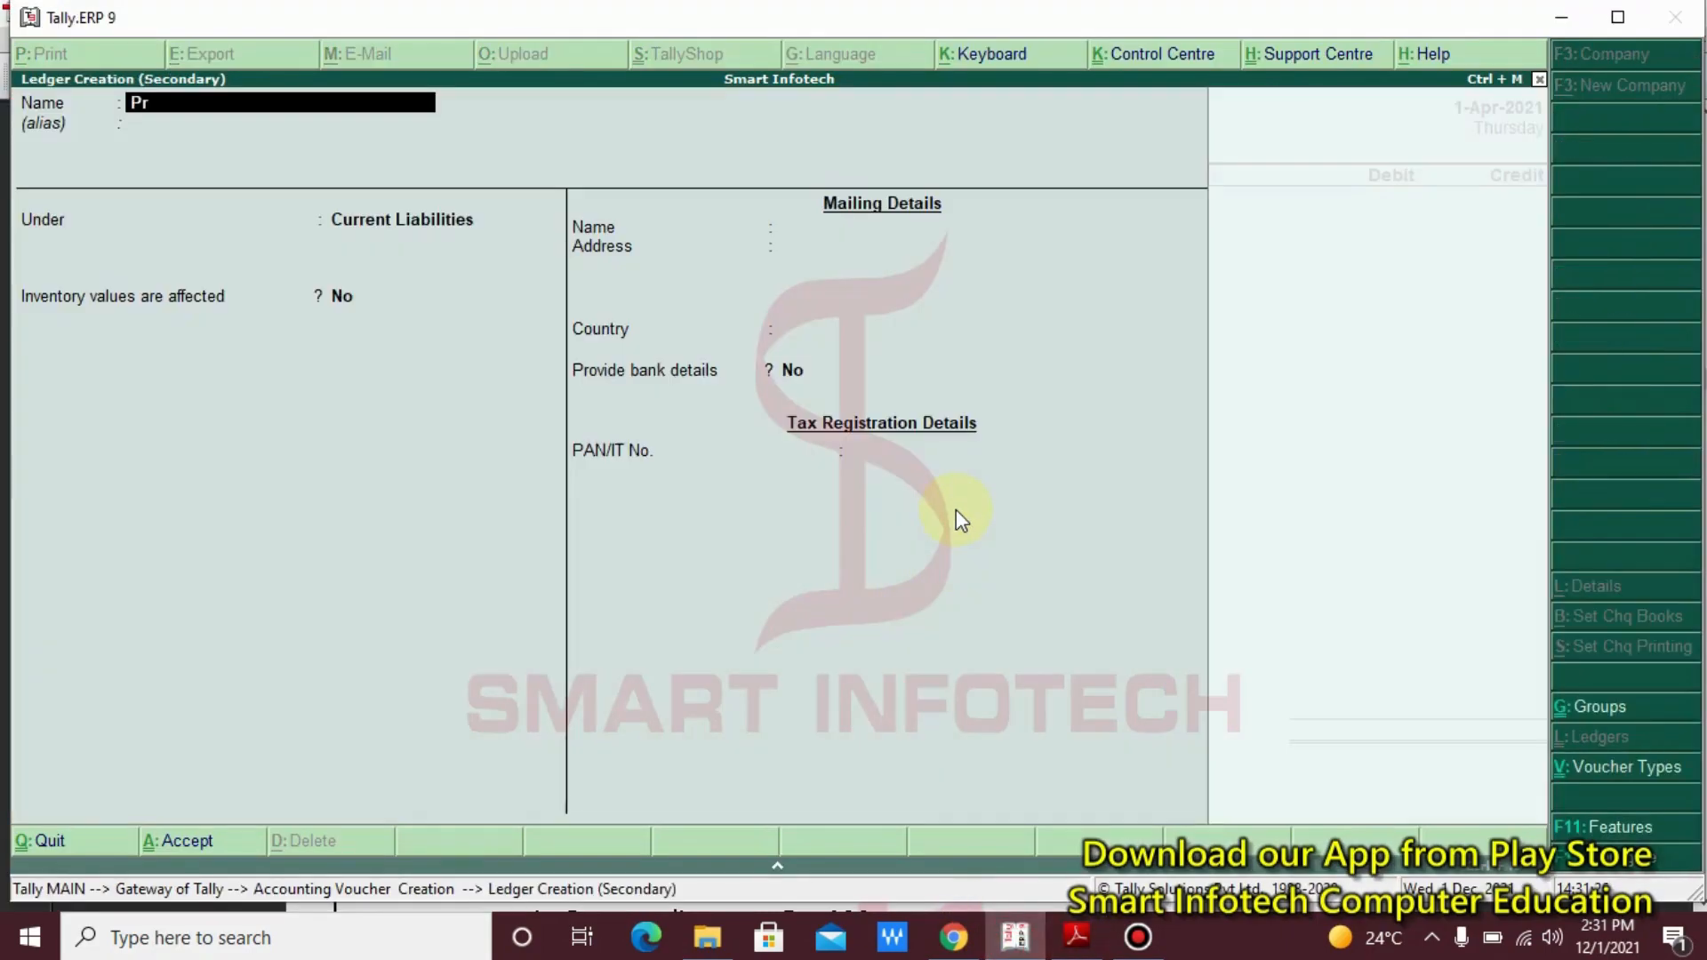
text(epaid insurance)
key(Return)
key(Return)
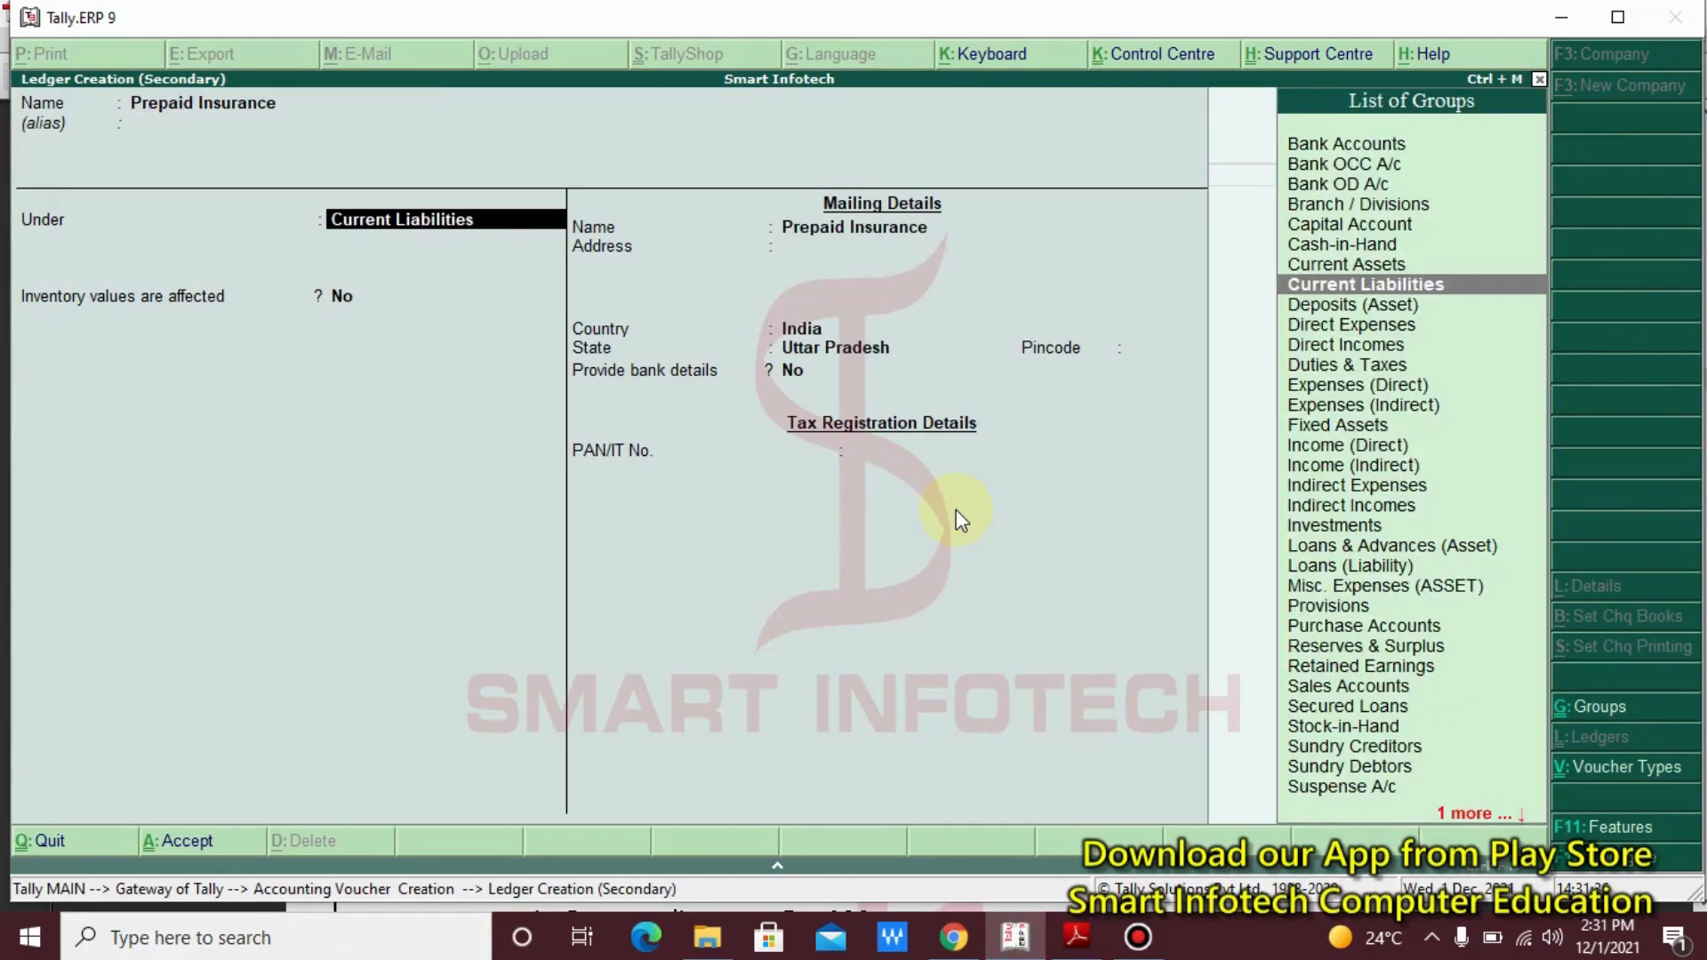
Place the Prepaid Insurance ledger under Current Assets and save it with the other details at their defaults
key(Up)
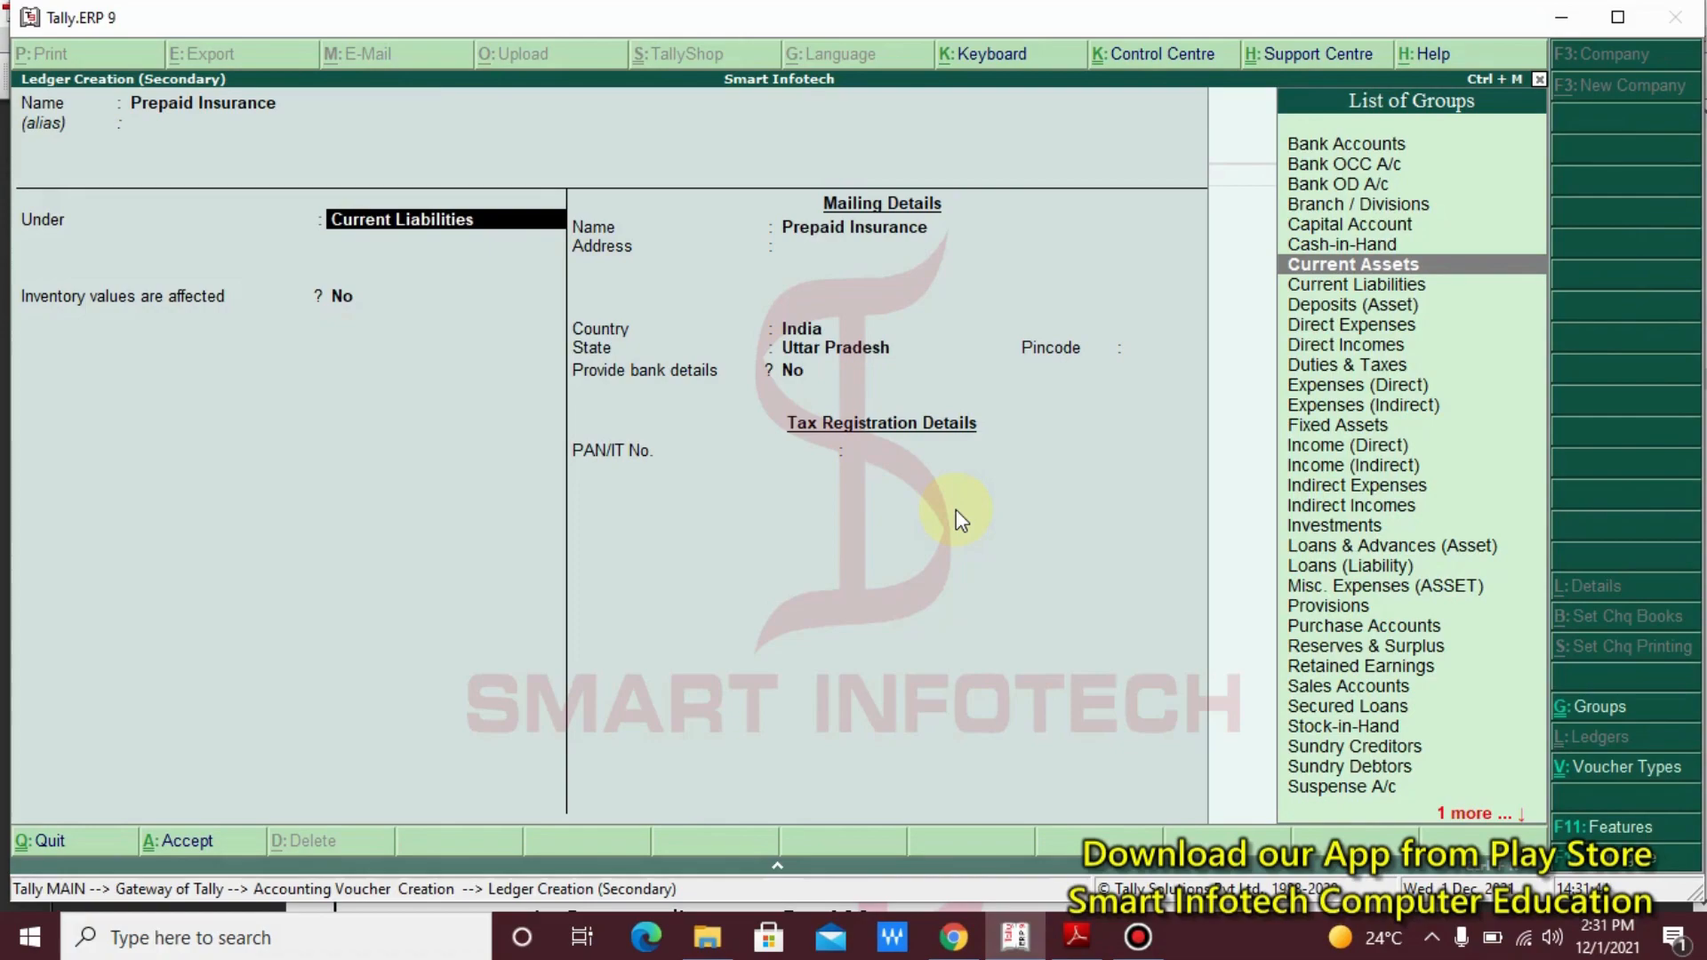
key(Return)
key(Return)
key(Return)
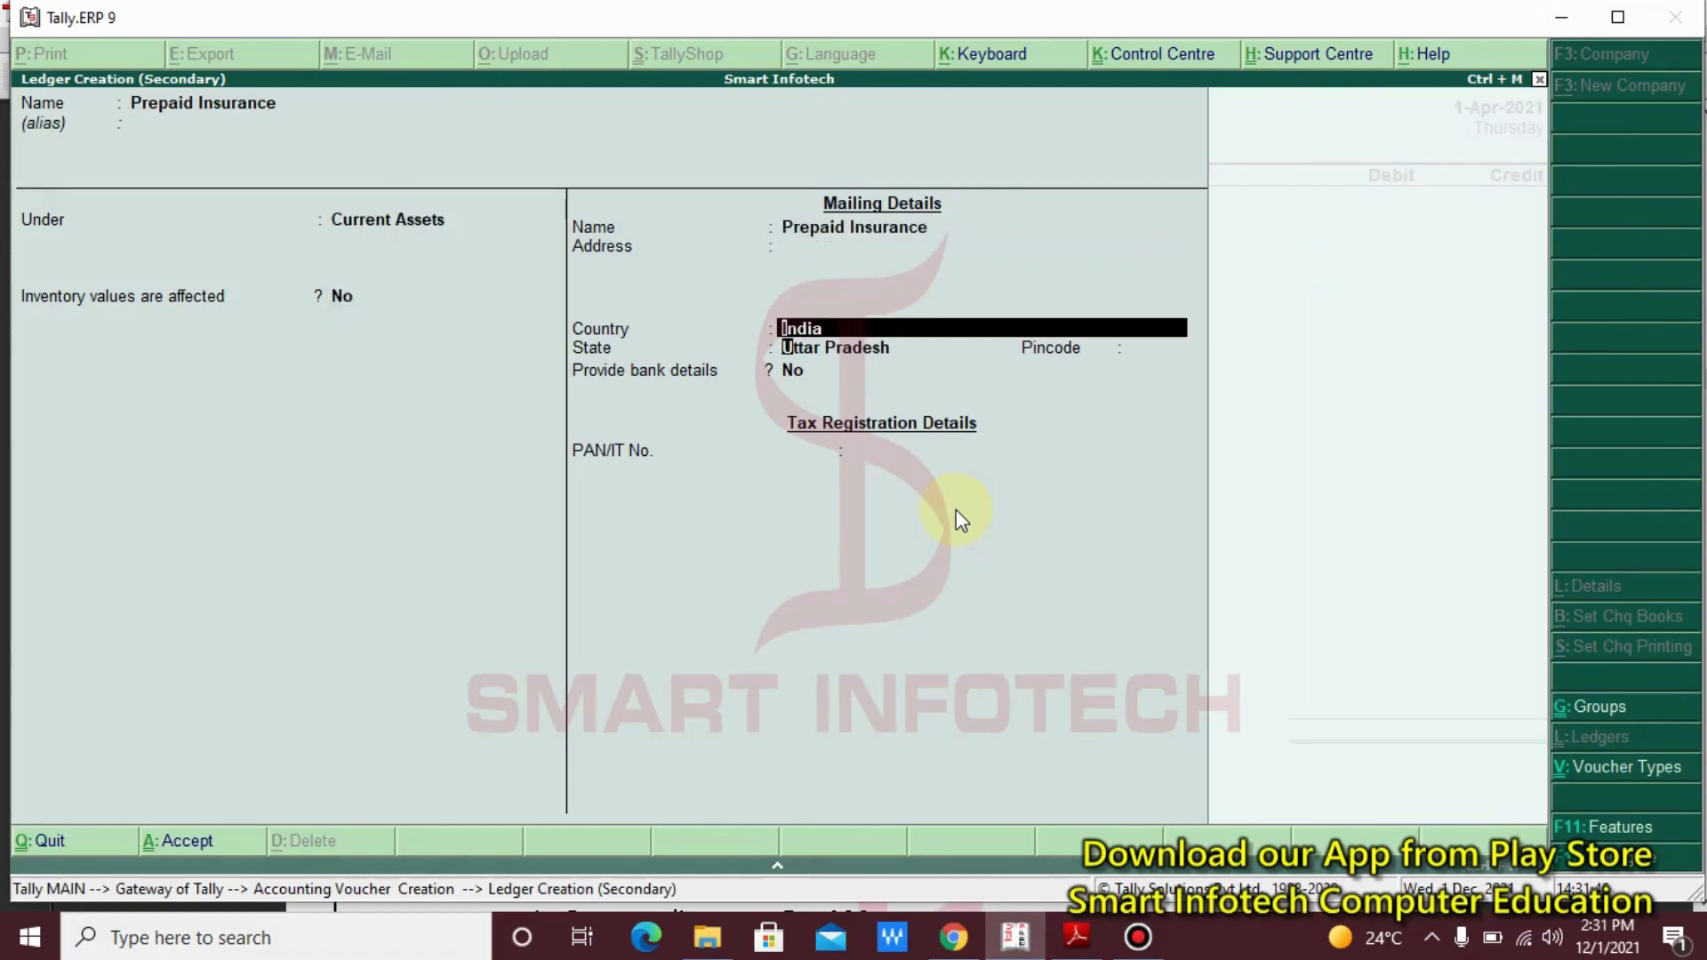
key(Return)
key(Return)
key(Return)
key(Return)
key(Return)
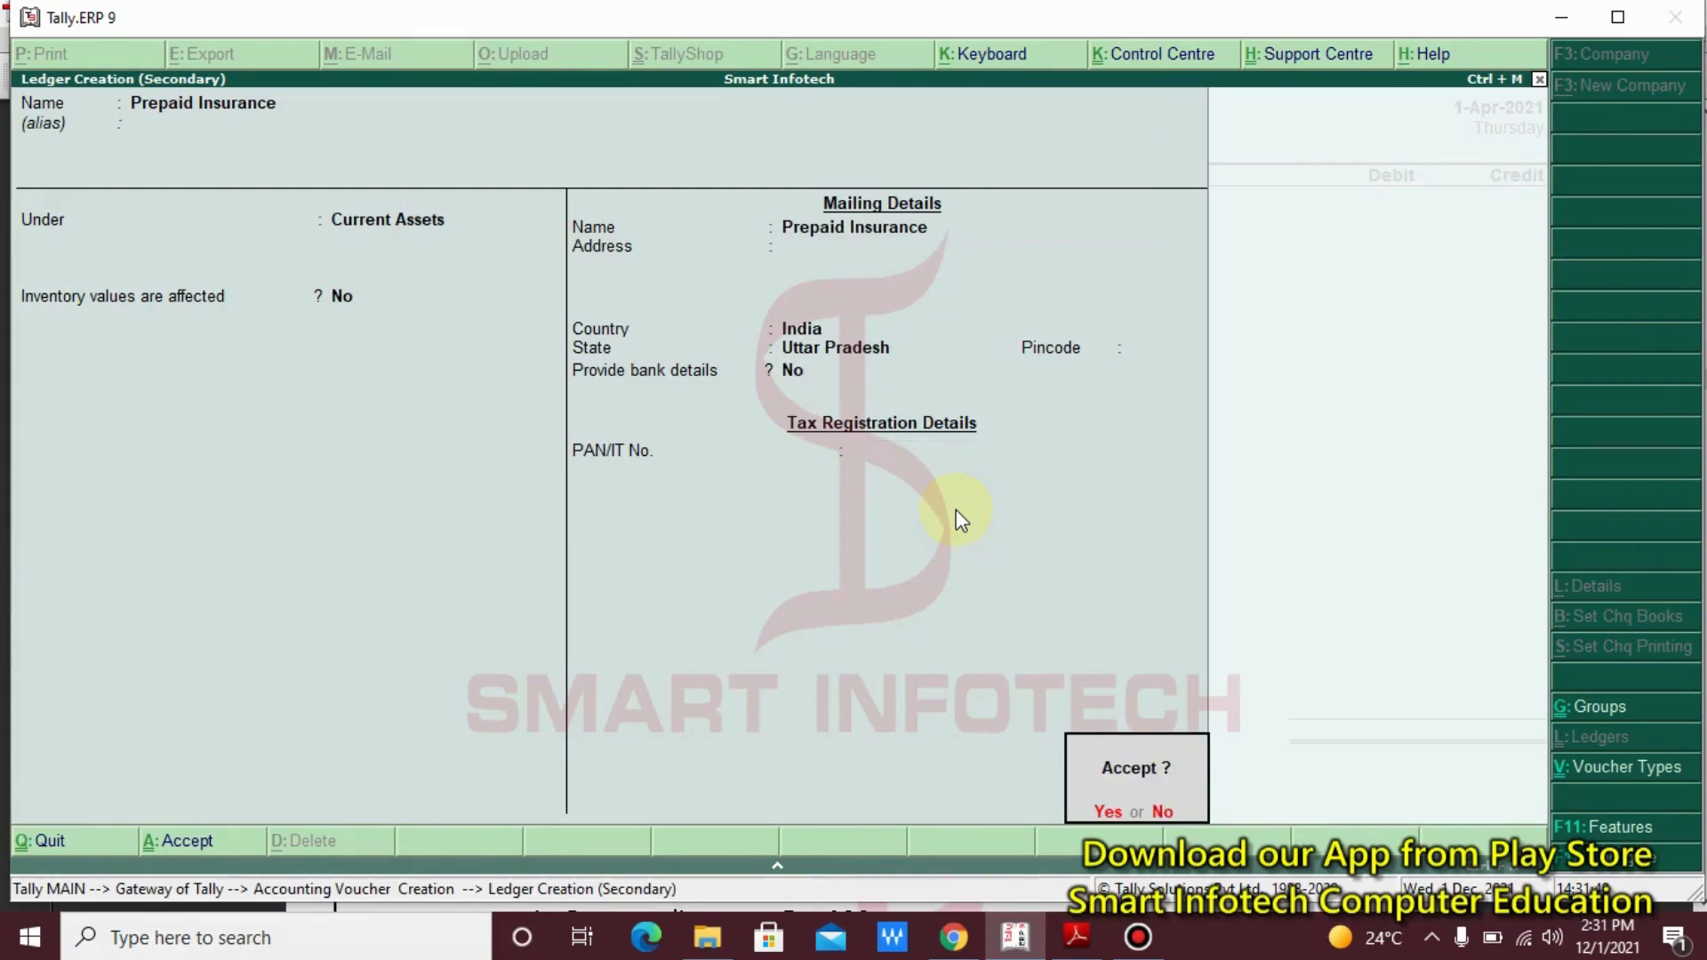
key(Return)
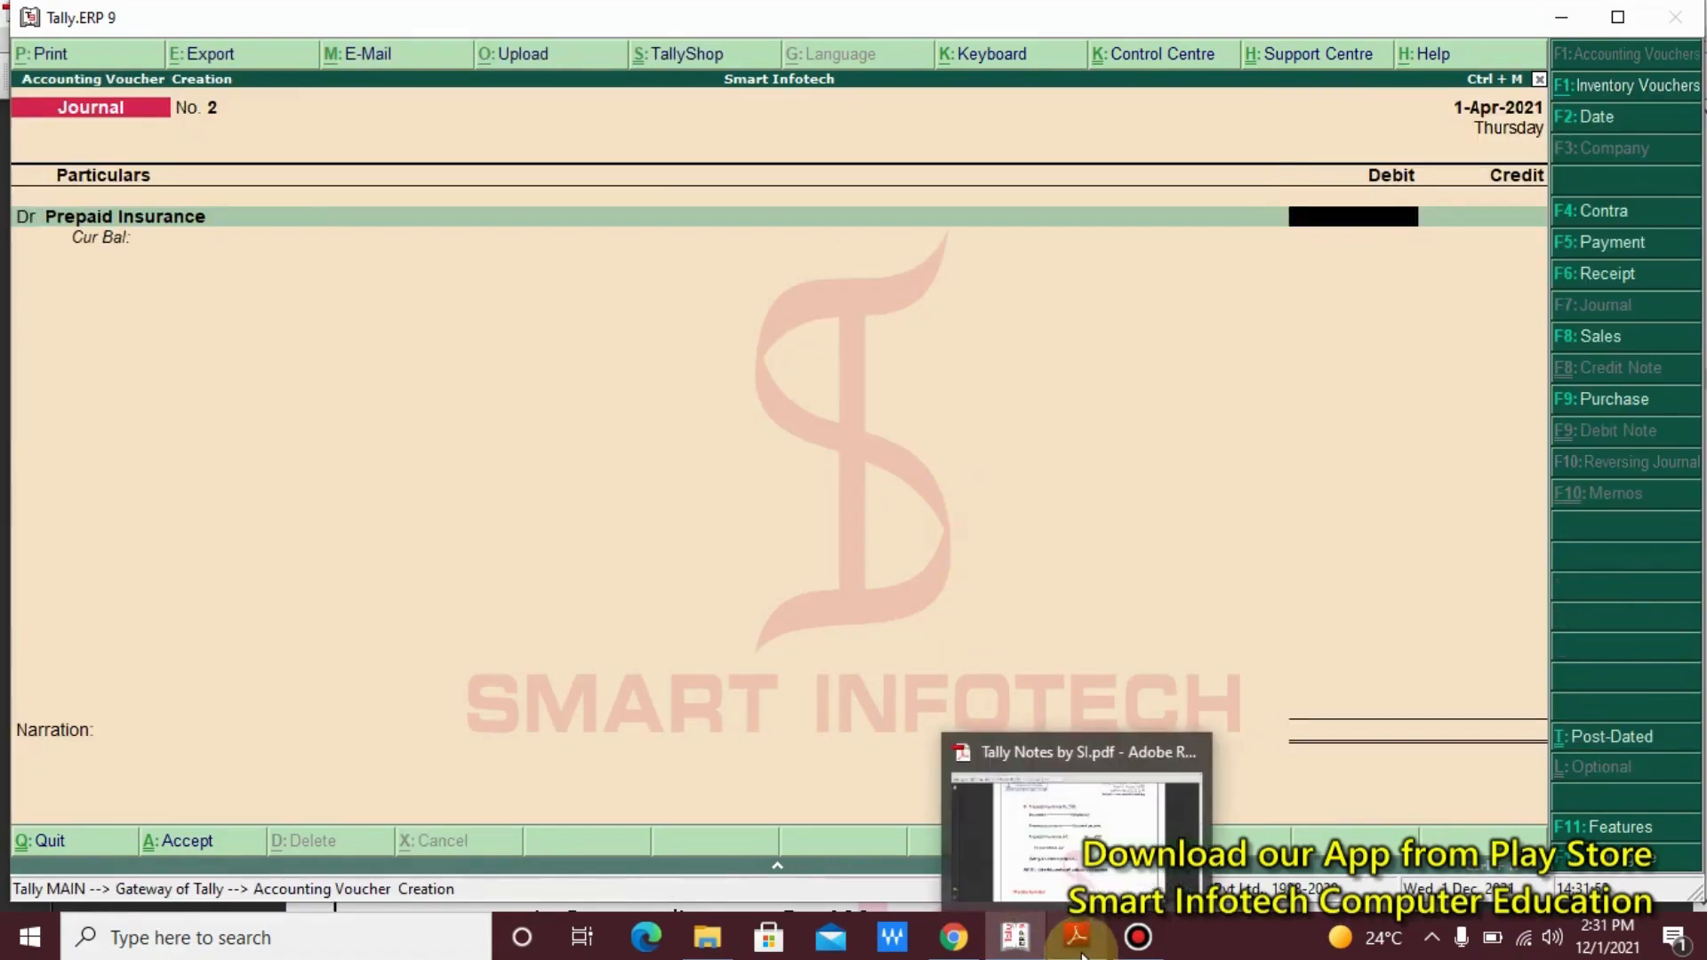
Check the prepaid insurance amount in the Adobe Reader notes, and debit Prepaid Insurance with 700 in the Tally.ERP 9 voucher
click(1097, 883)
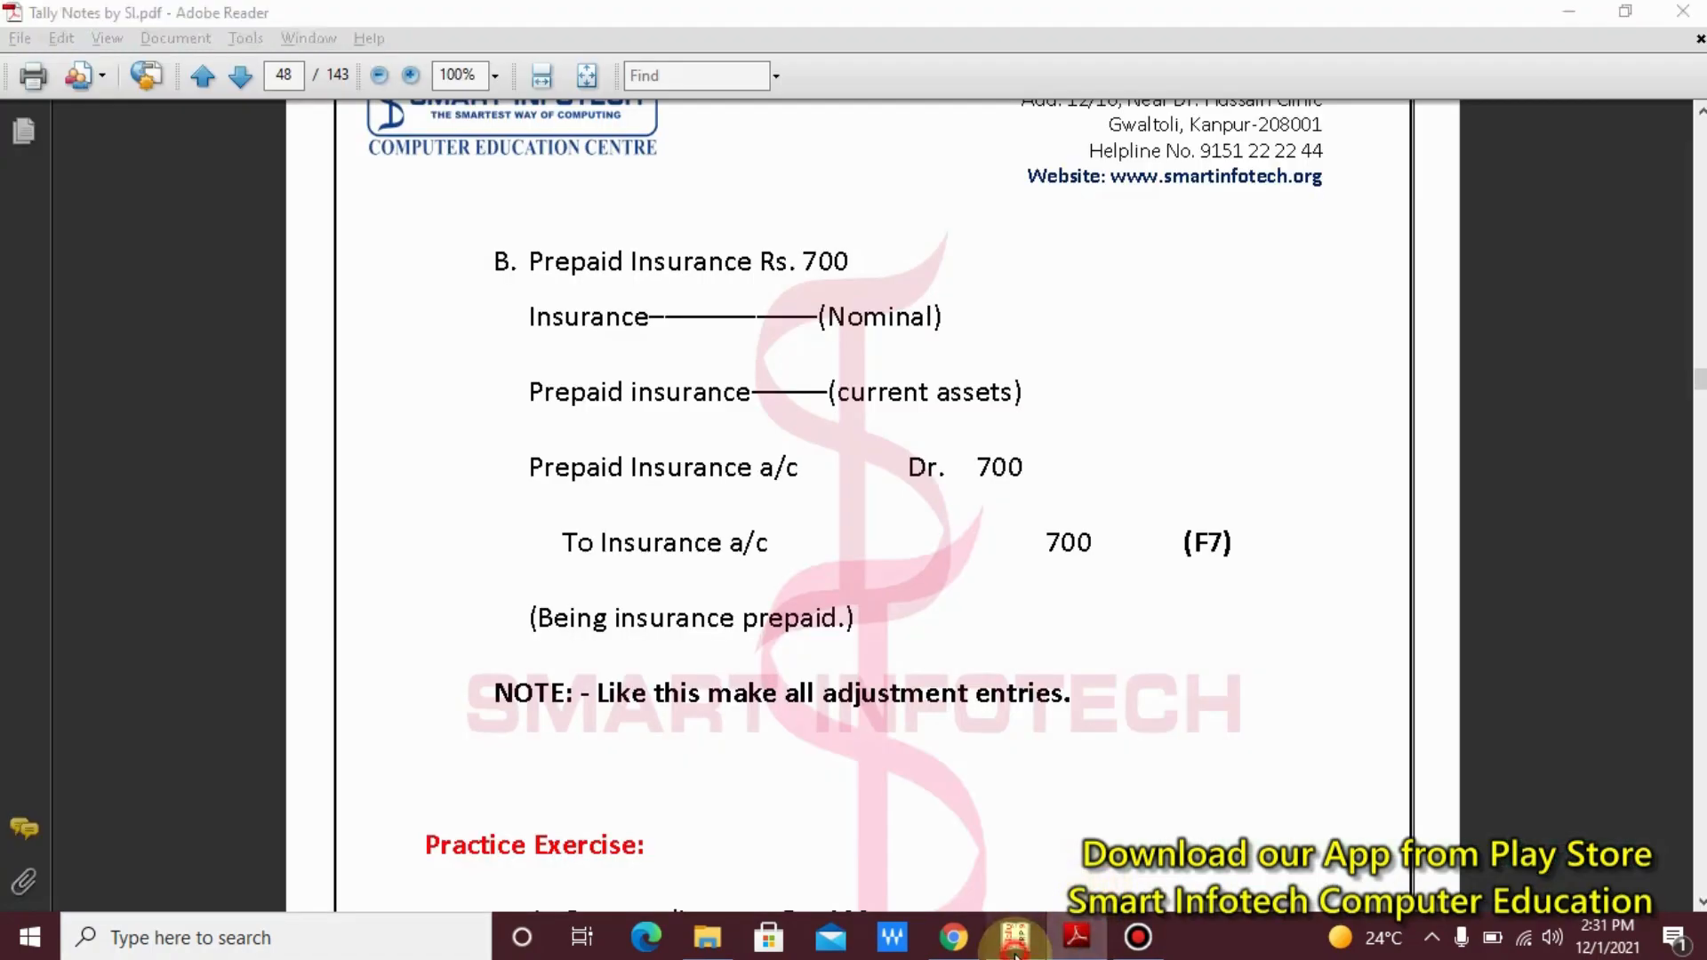
click(1014, 937)
text(700)
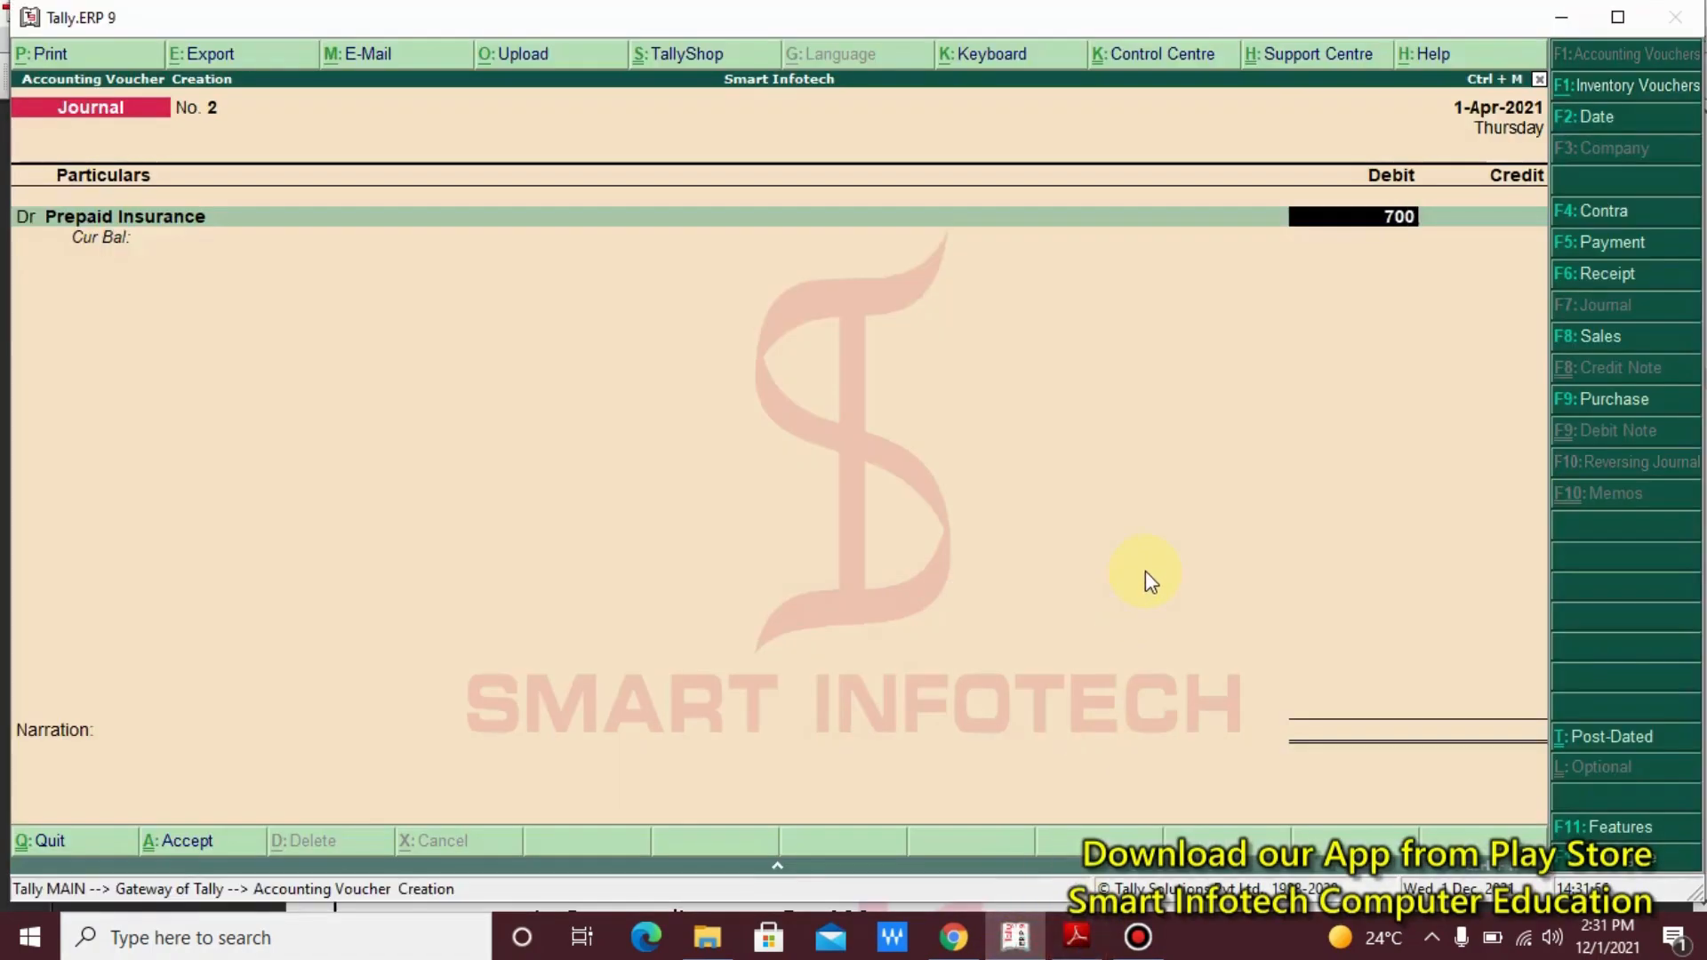
key(Return)
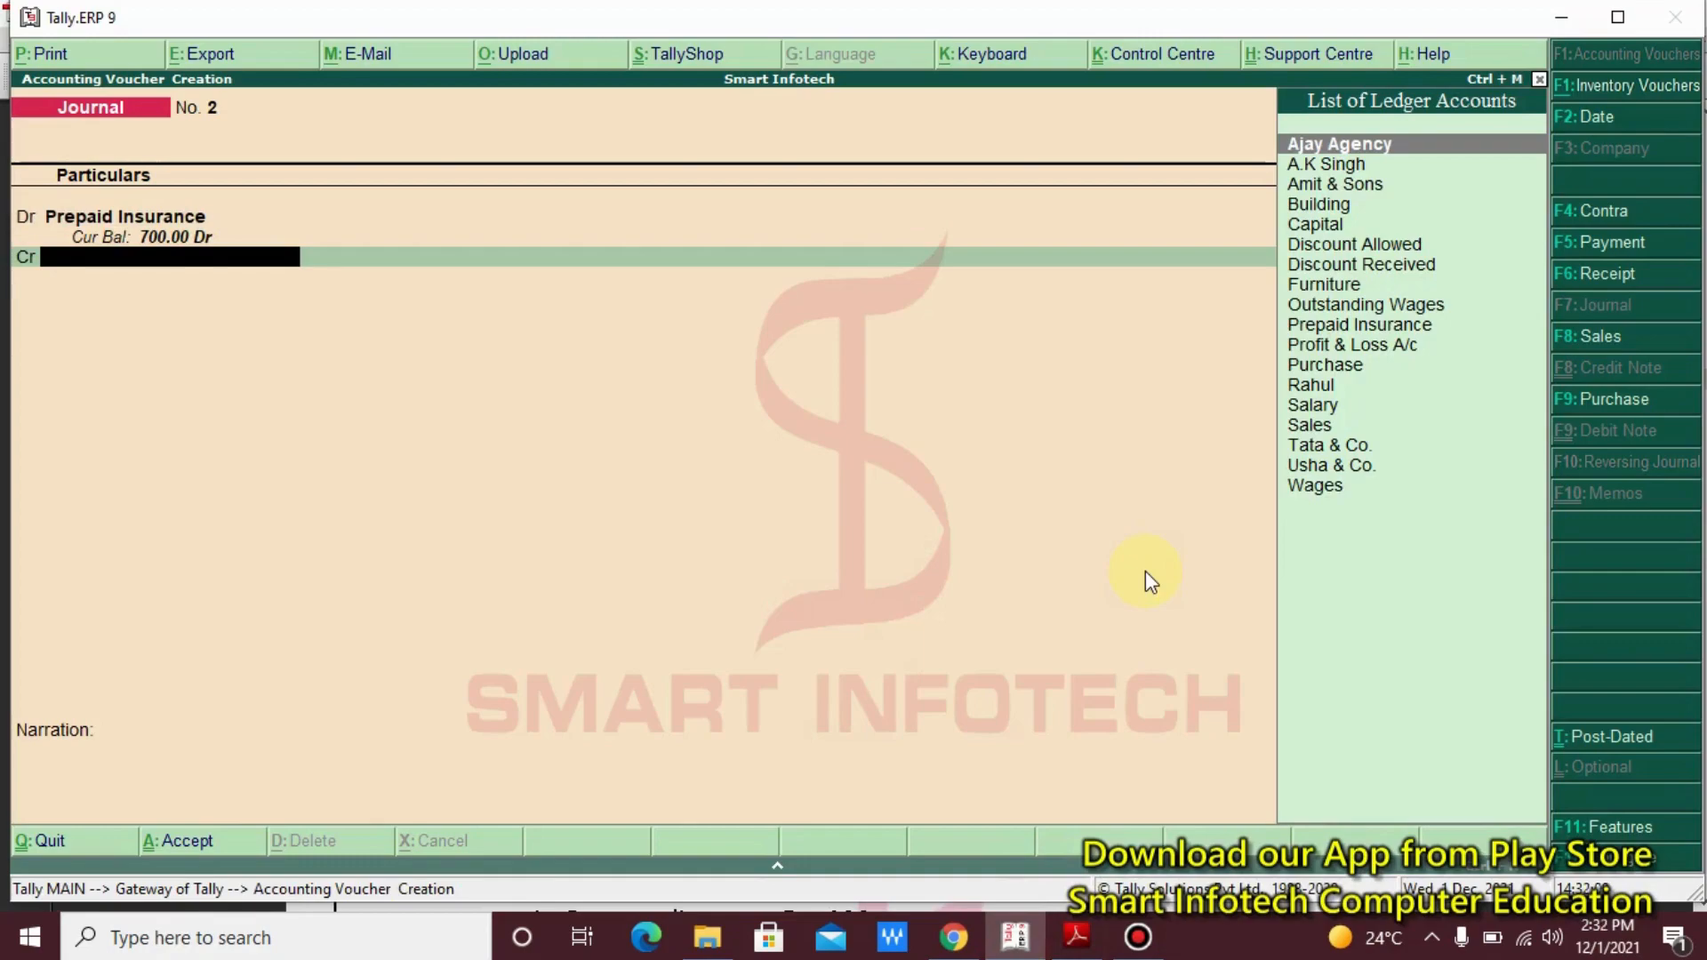
Start a new ledger from the voucher's credit line and name it Insurance, leaving the alias blank
key(alt+c)
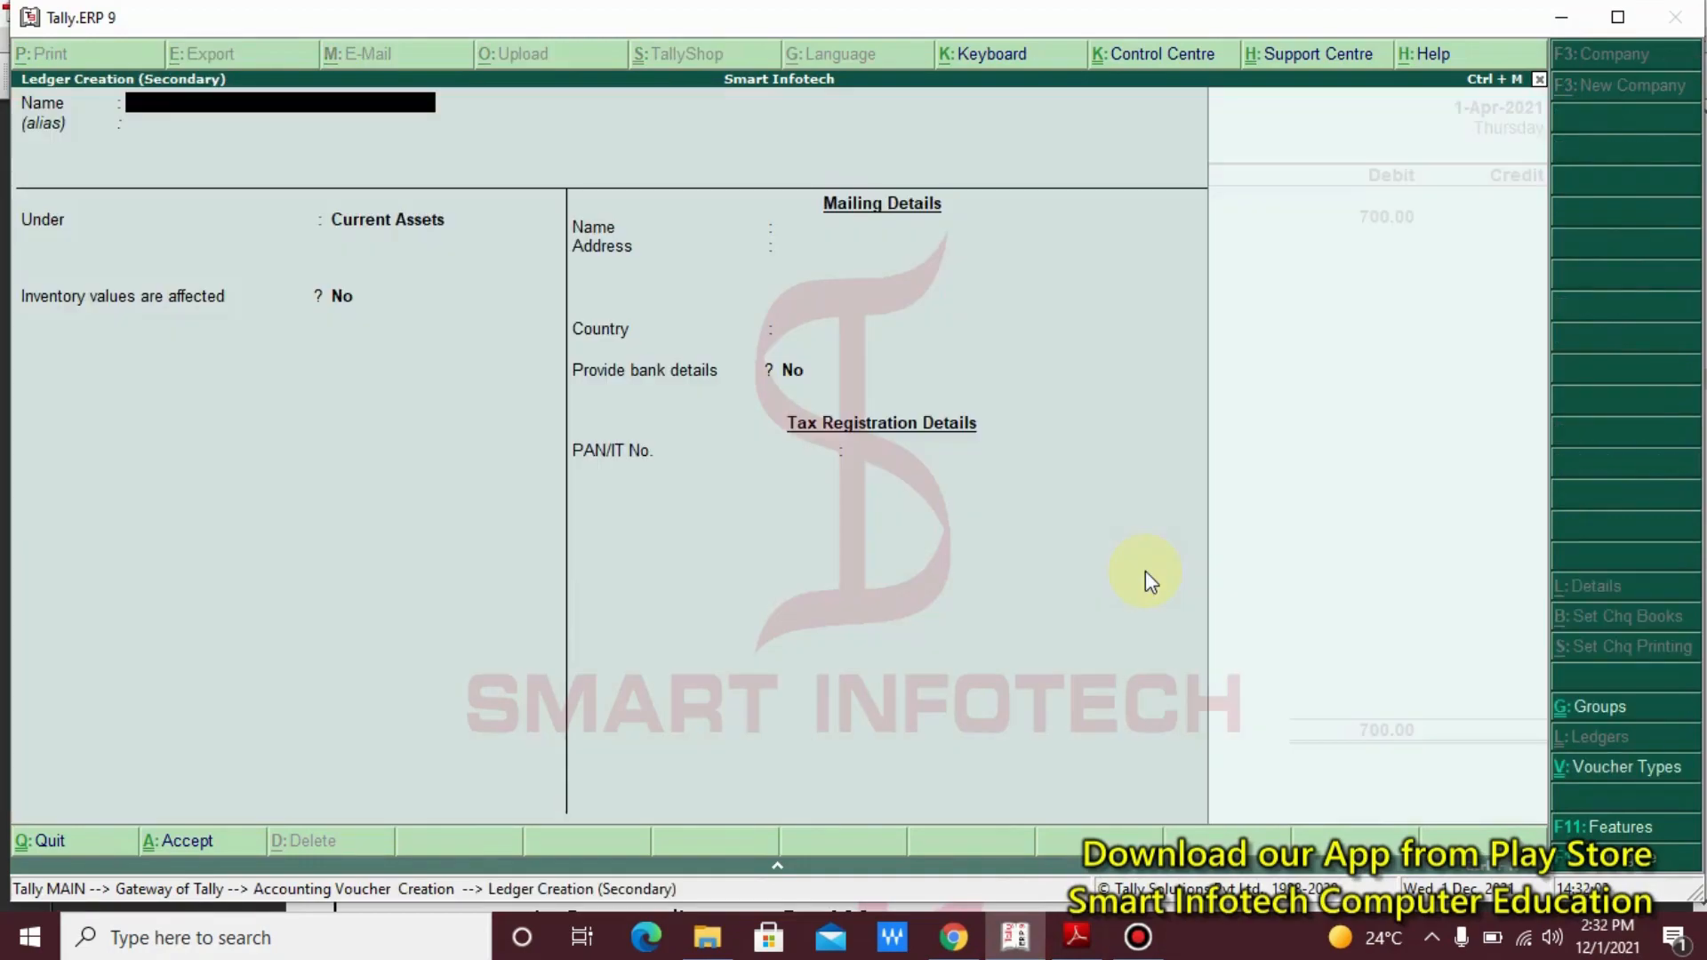
text(Insurance)
key(Return)
key(Return)
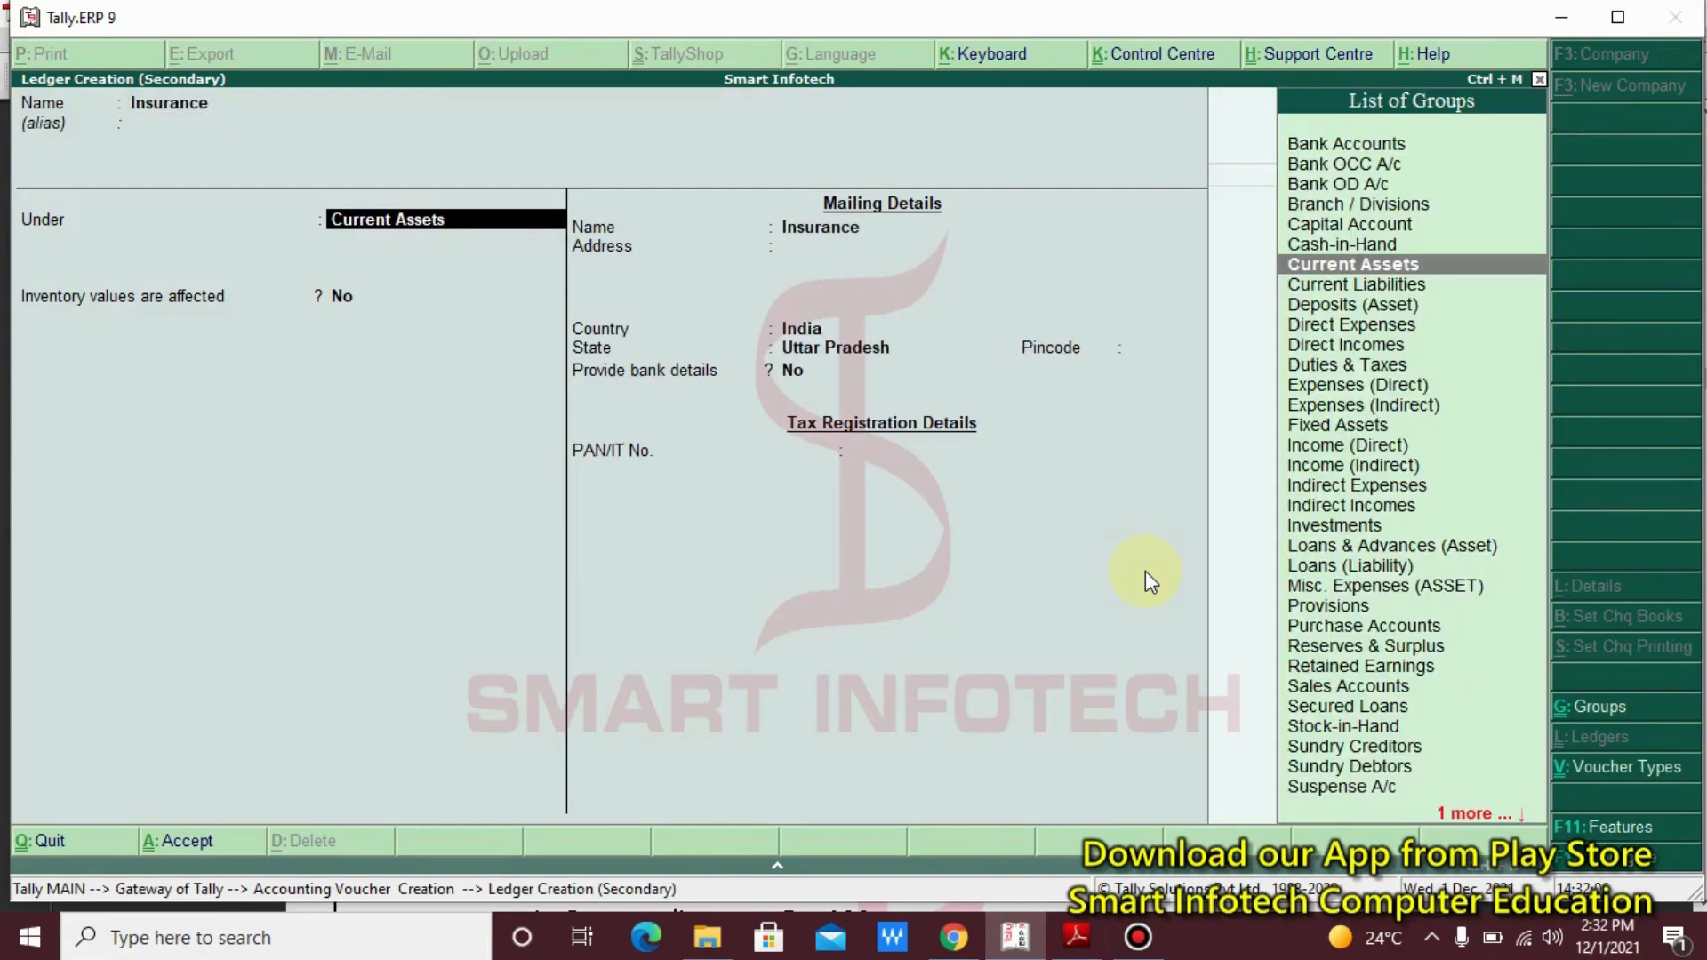
Place the Insurance ledger under Indirect Incomes and save it with the other details at their defaults
key(BackSpace)
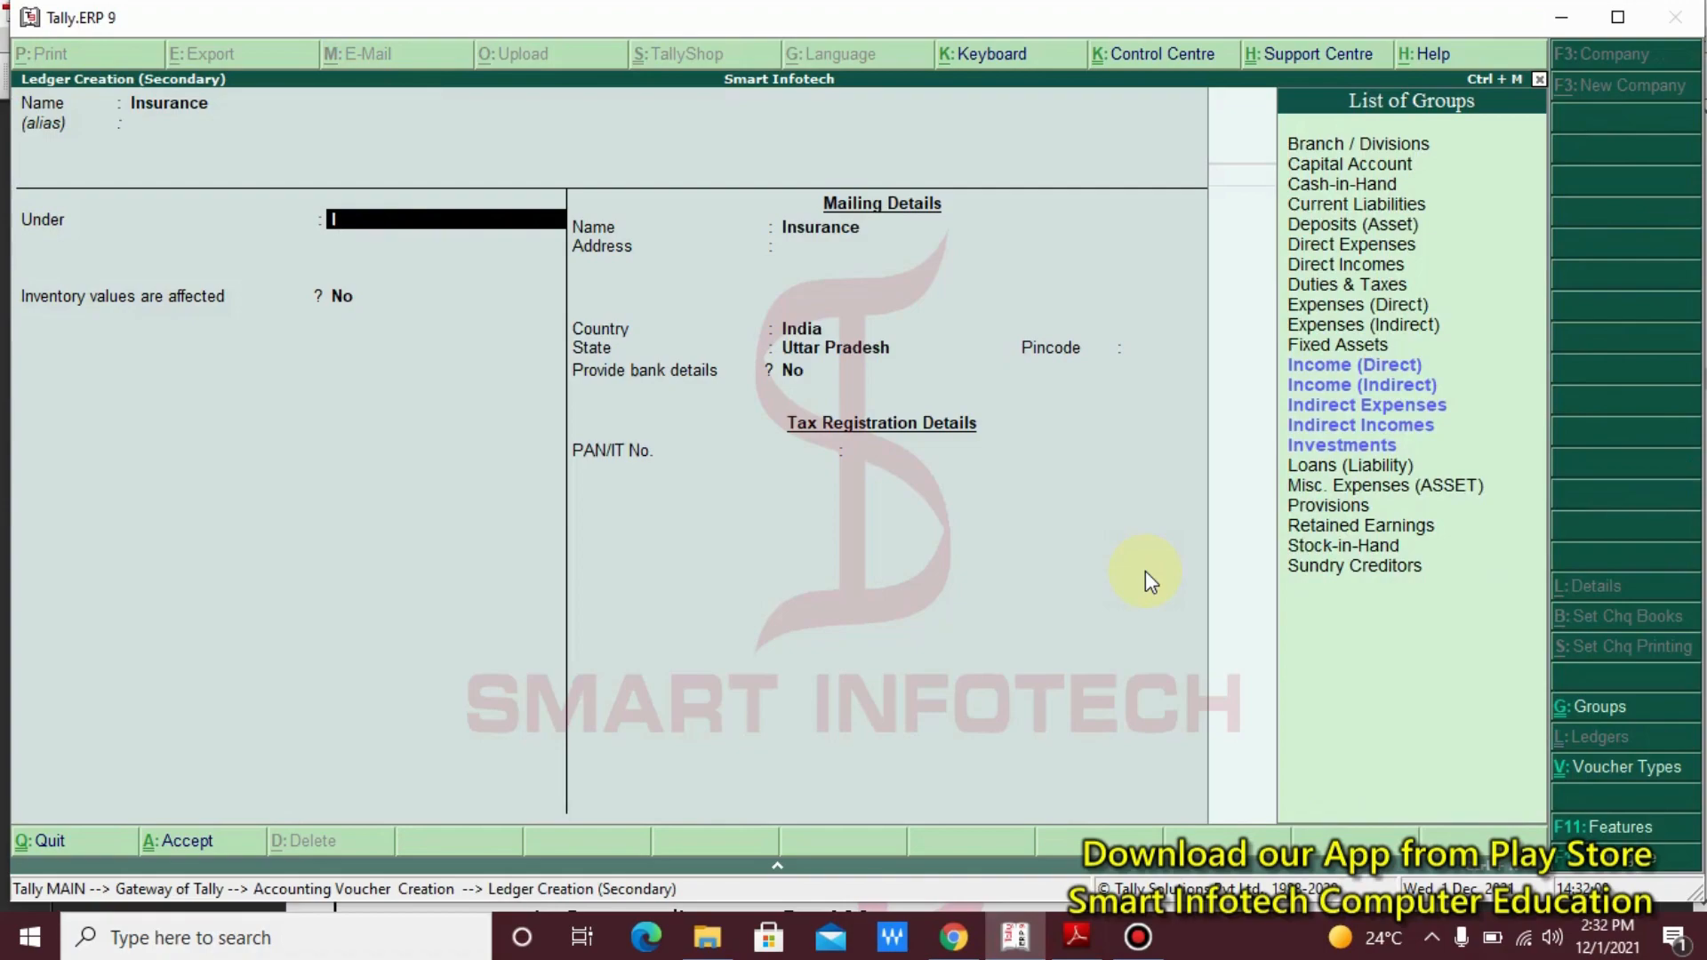
text(I)
key(Down)
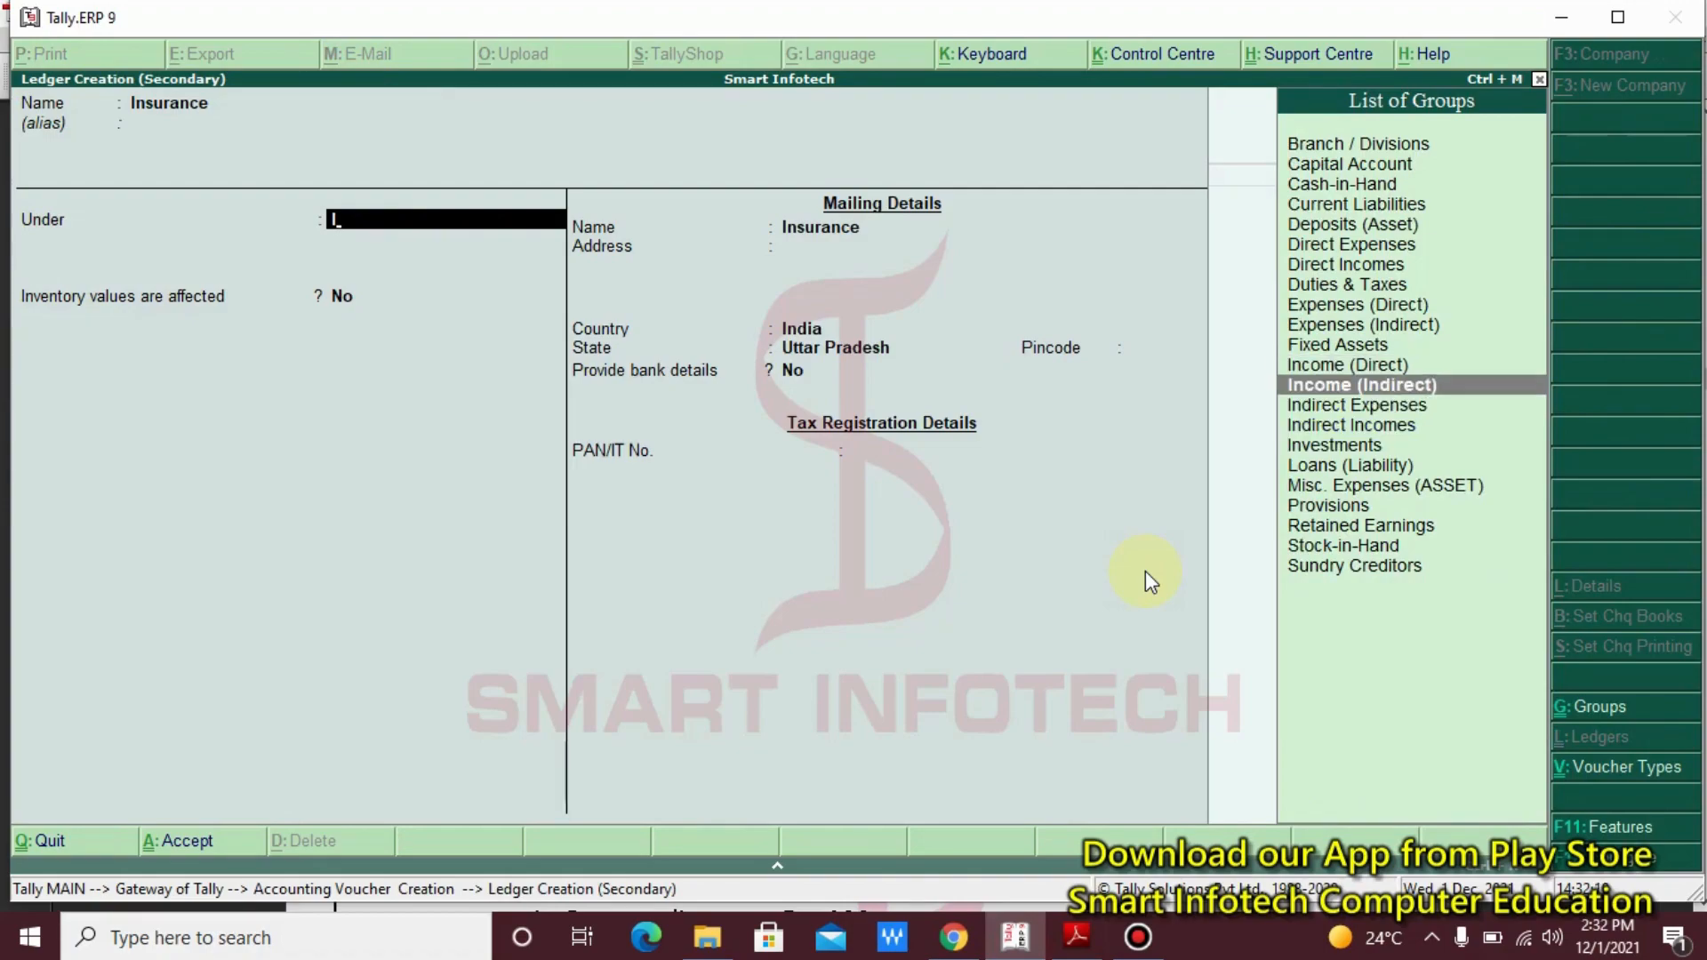
key(Down)
key(Down)
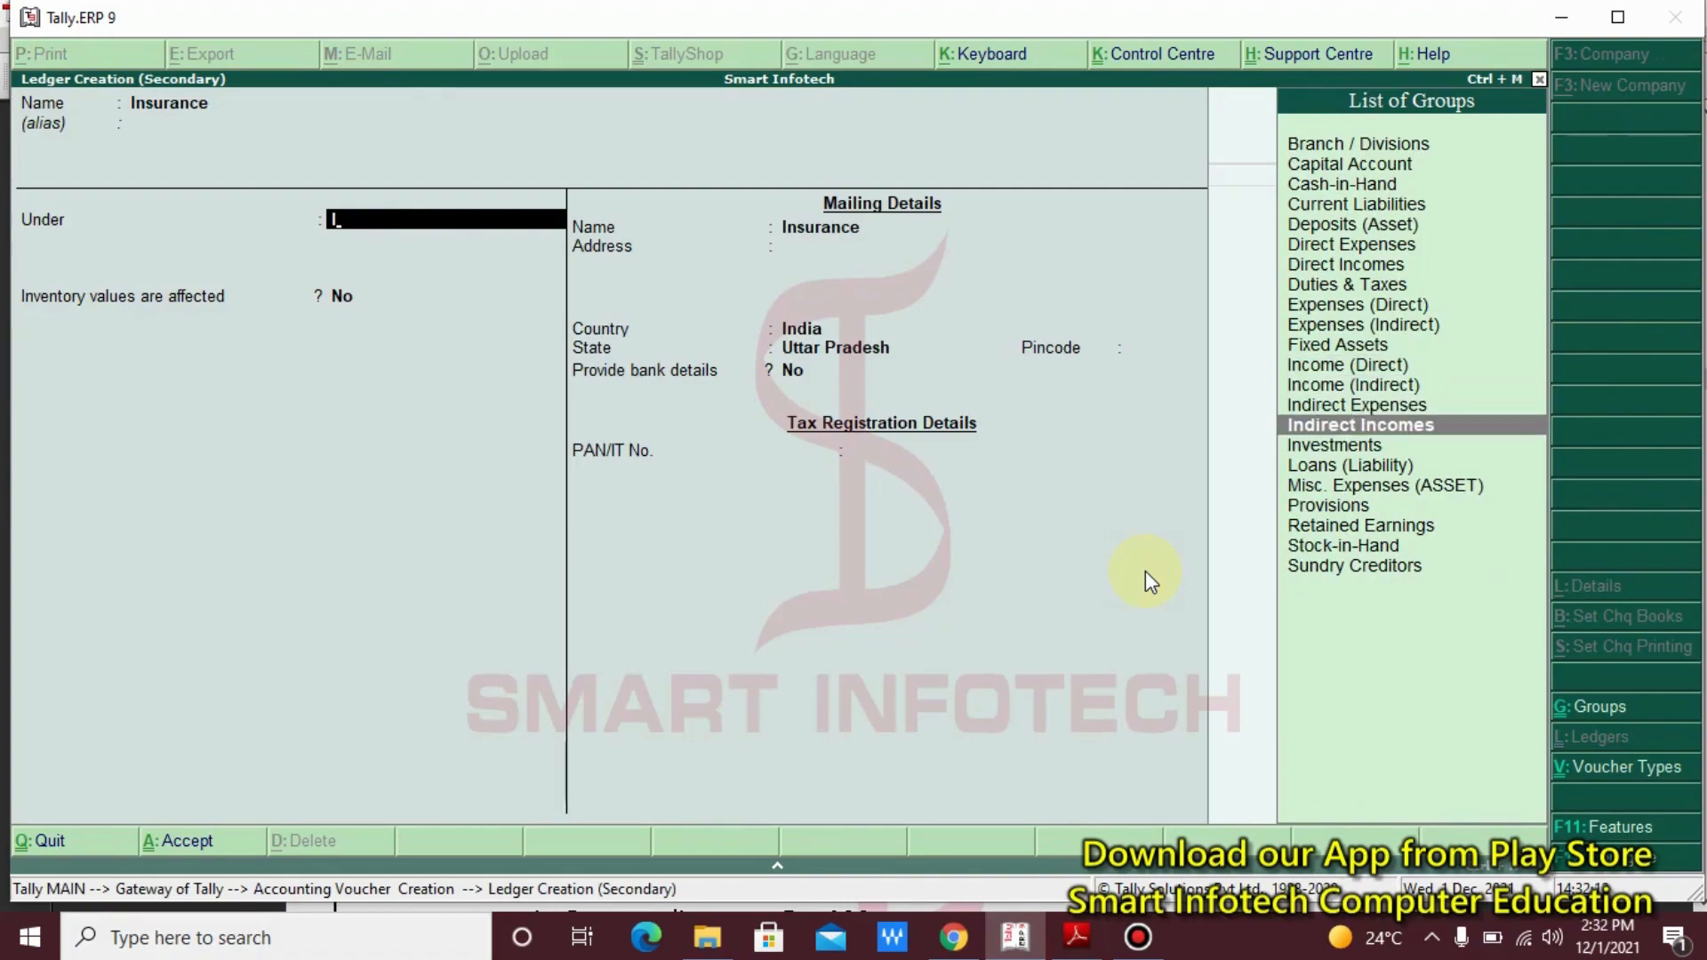
key(Return)
key(Return)
key(Return)
key(Return)
key(Return)
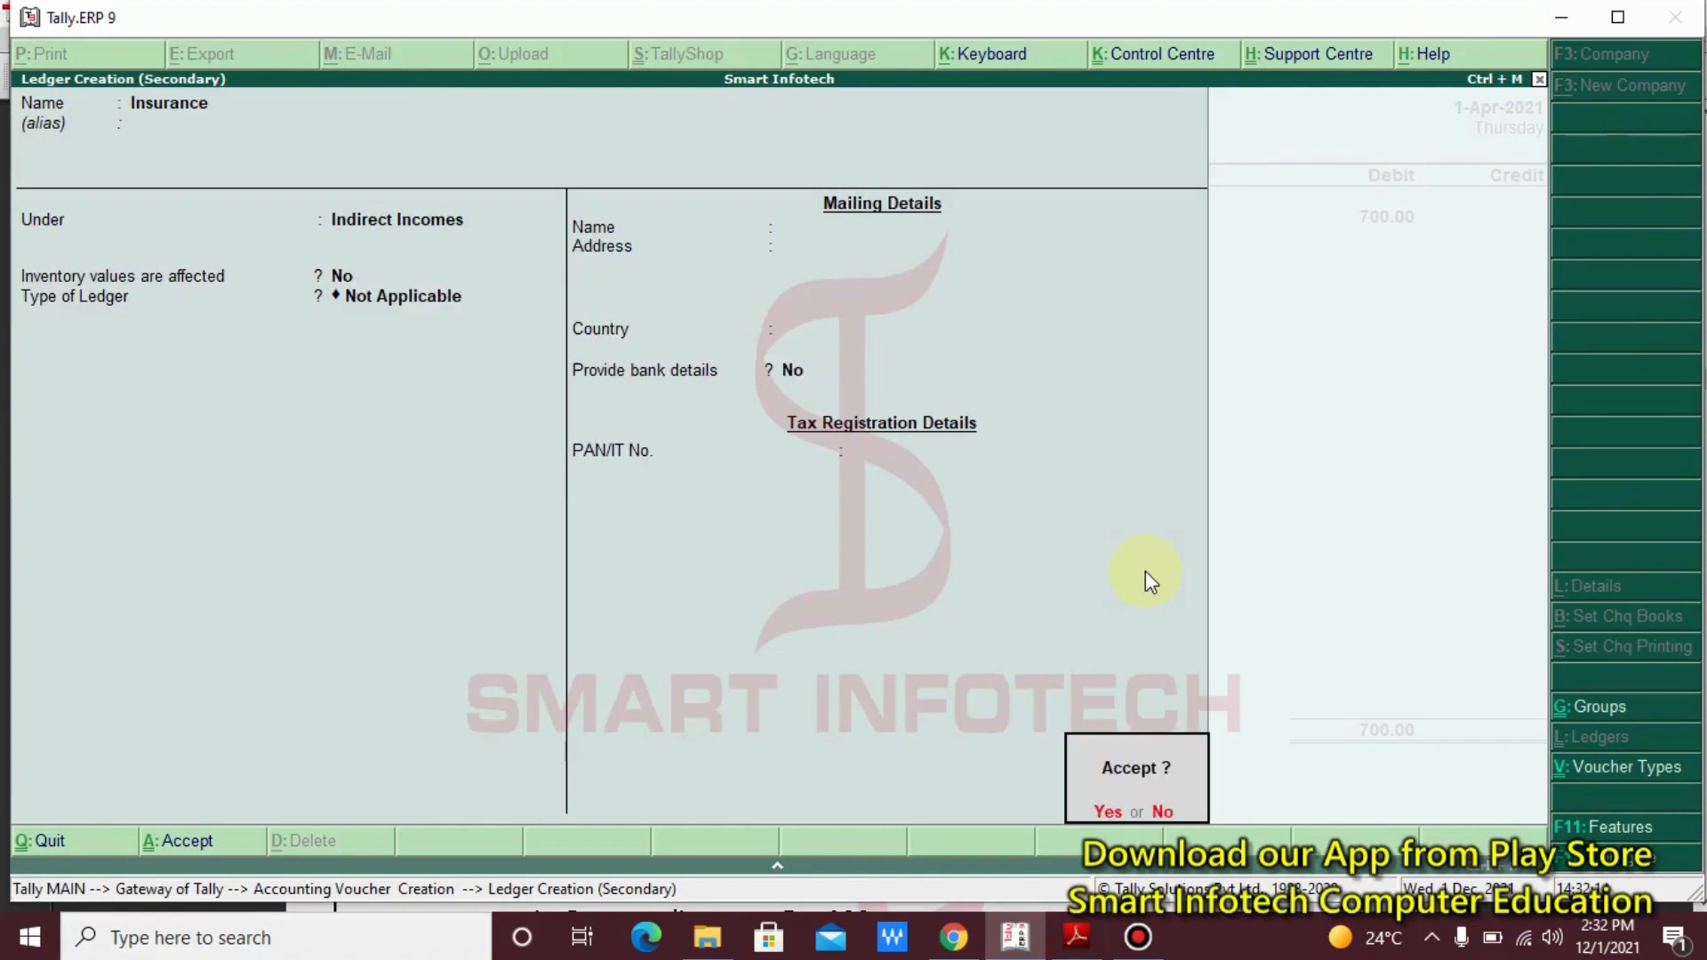
key(Return)
Credit Insurance with 700, leave the narration blank and save the journal voucher
key(Return)
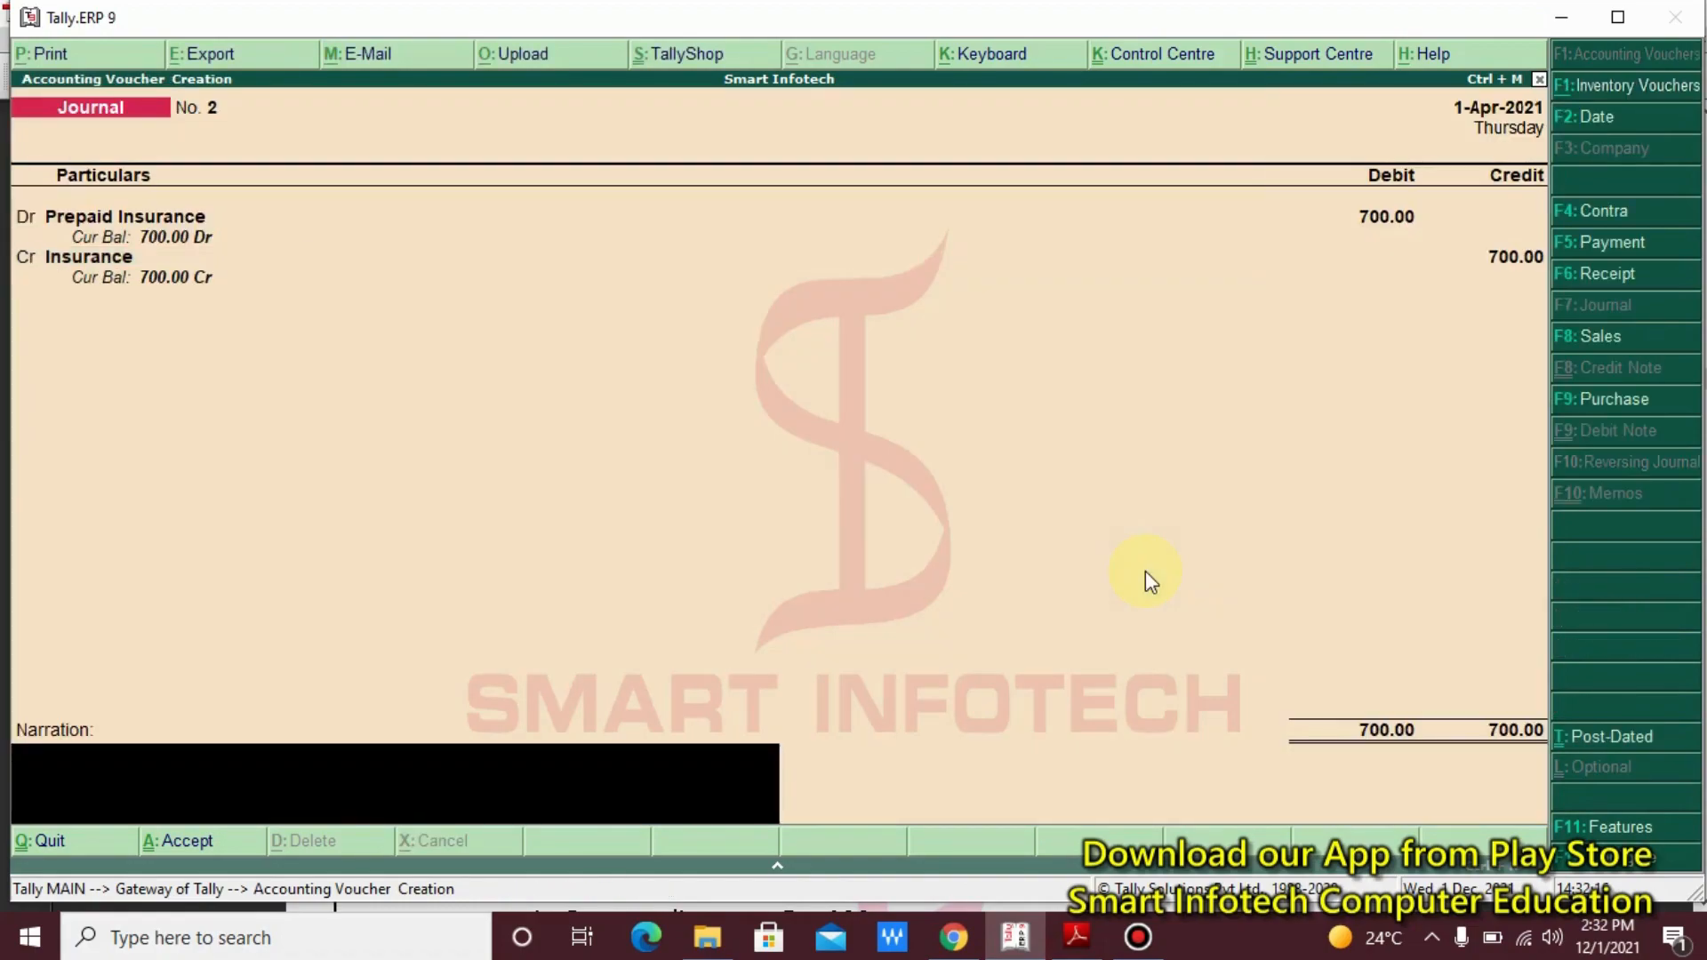
key(Return)
key(Return)
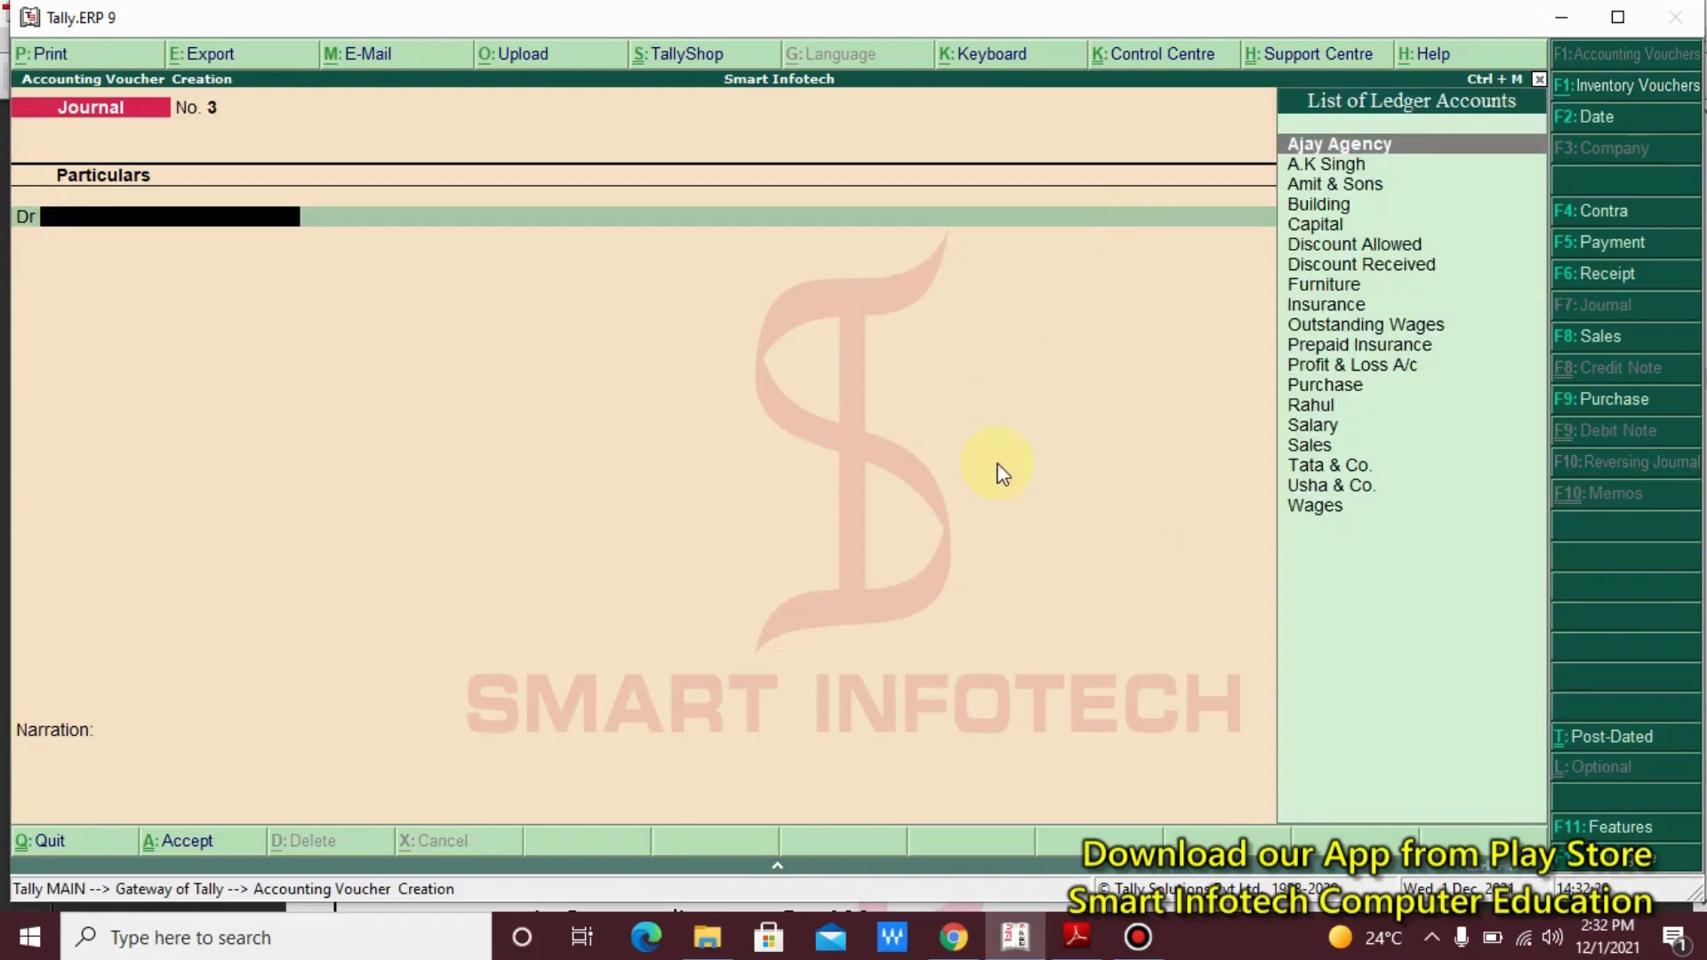
Review the practice exercise adjustments in the Adobe Reader notes, temporarily marking the outstanding rent and prepaid advertisement items, and return to Tally.ERP 9
click(1072, 945)
scroll(900, 589, down, 6)
scroll(901, 589, down, 3)
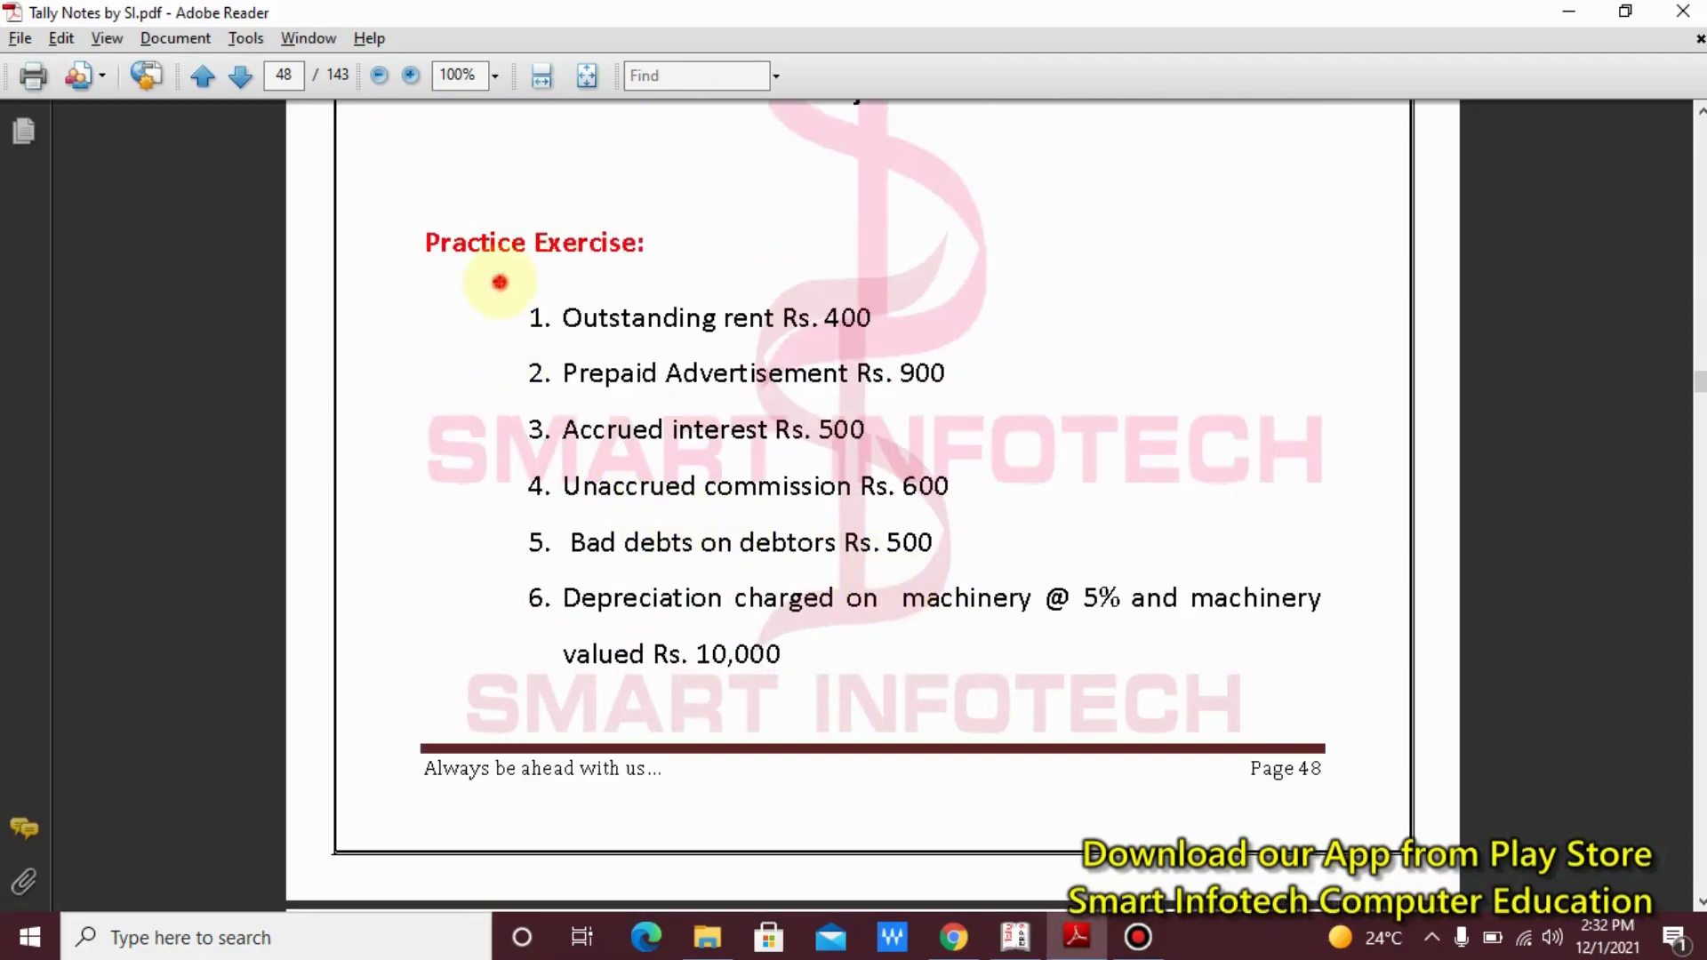
mouse_move(499, 283)
mouse_down()
mouse_move(903, 408)
mouse_move(1016, 405)
mouse_up()
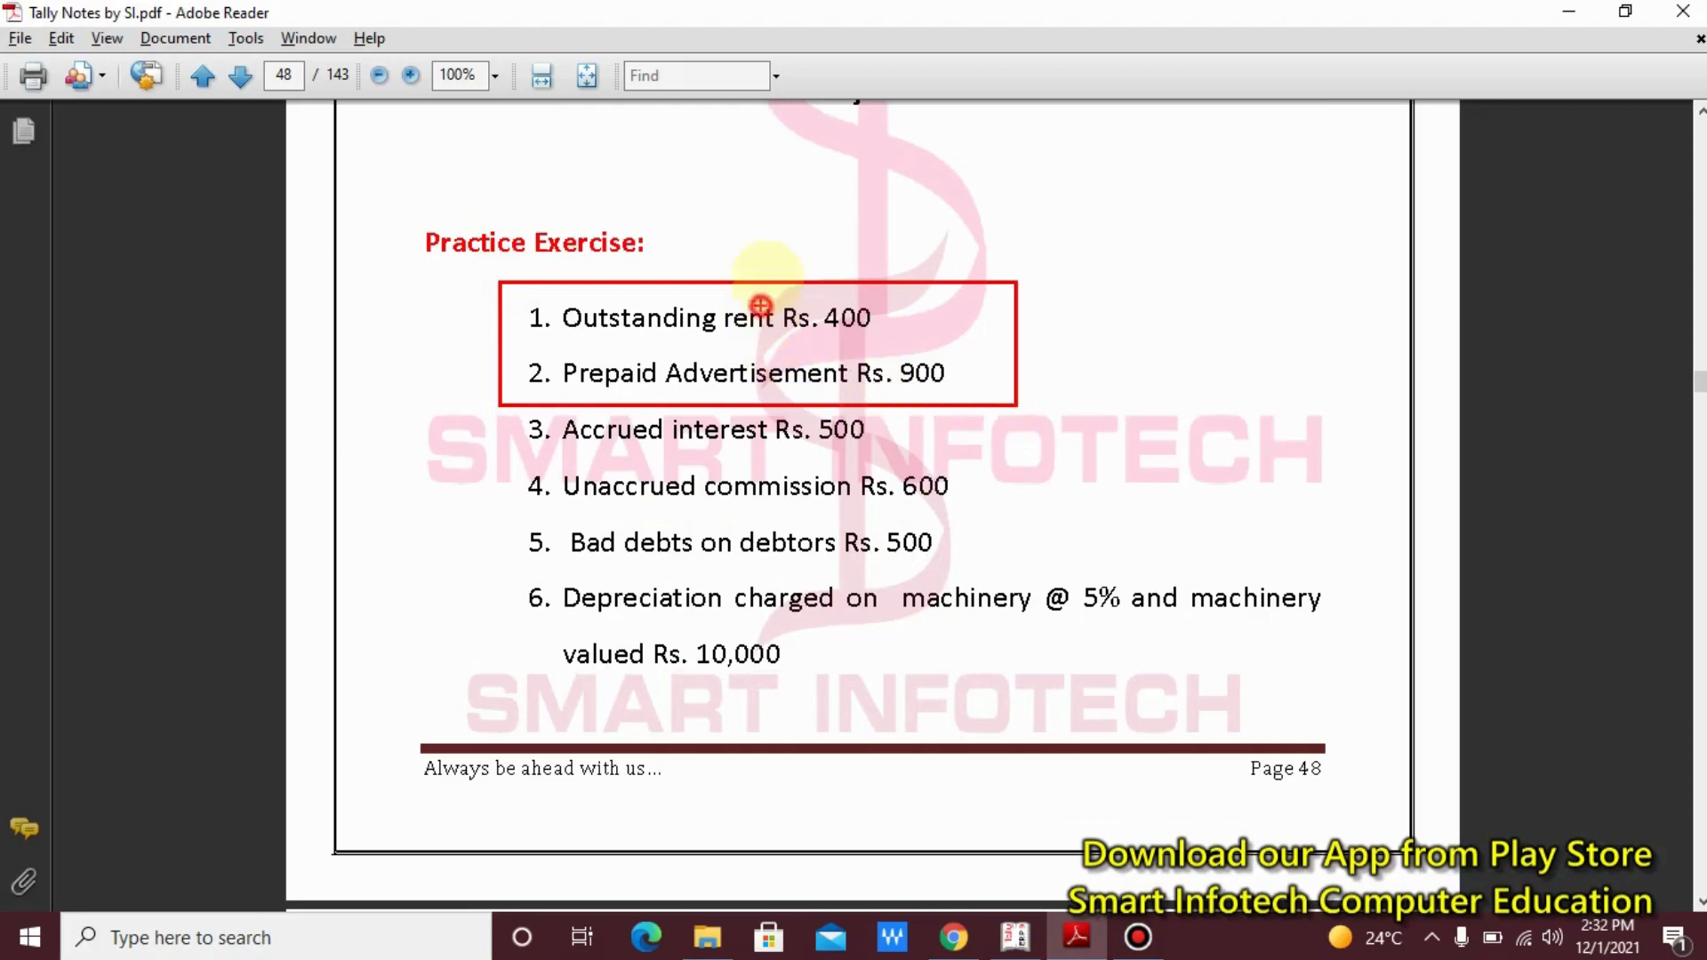
drag(762, 302, 789, 234)
drag(790, 389, 948, 425)
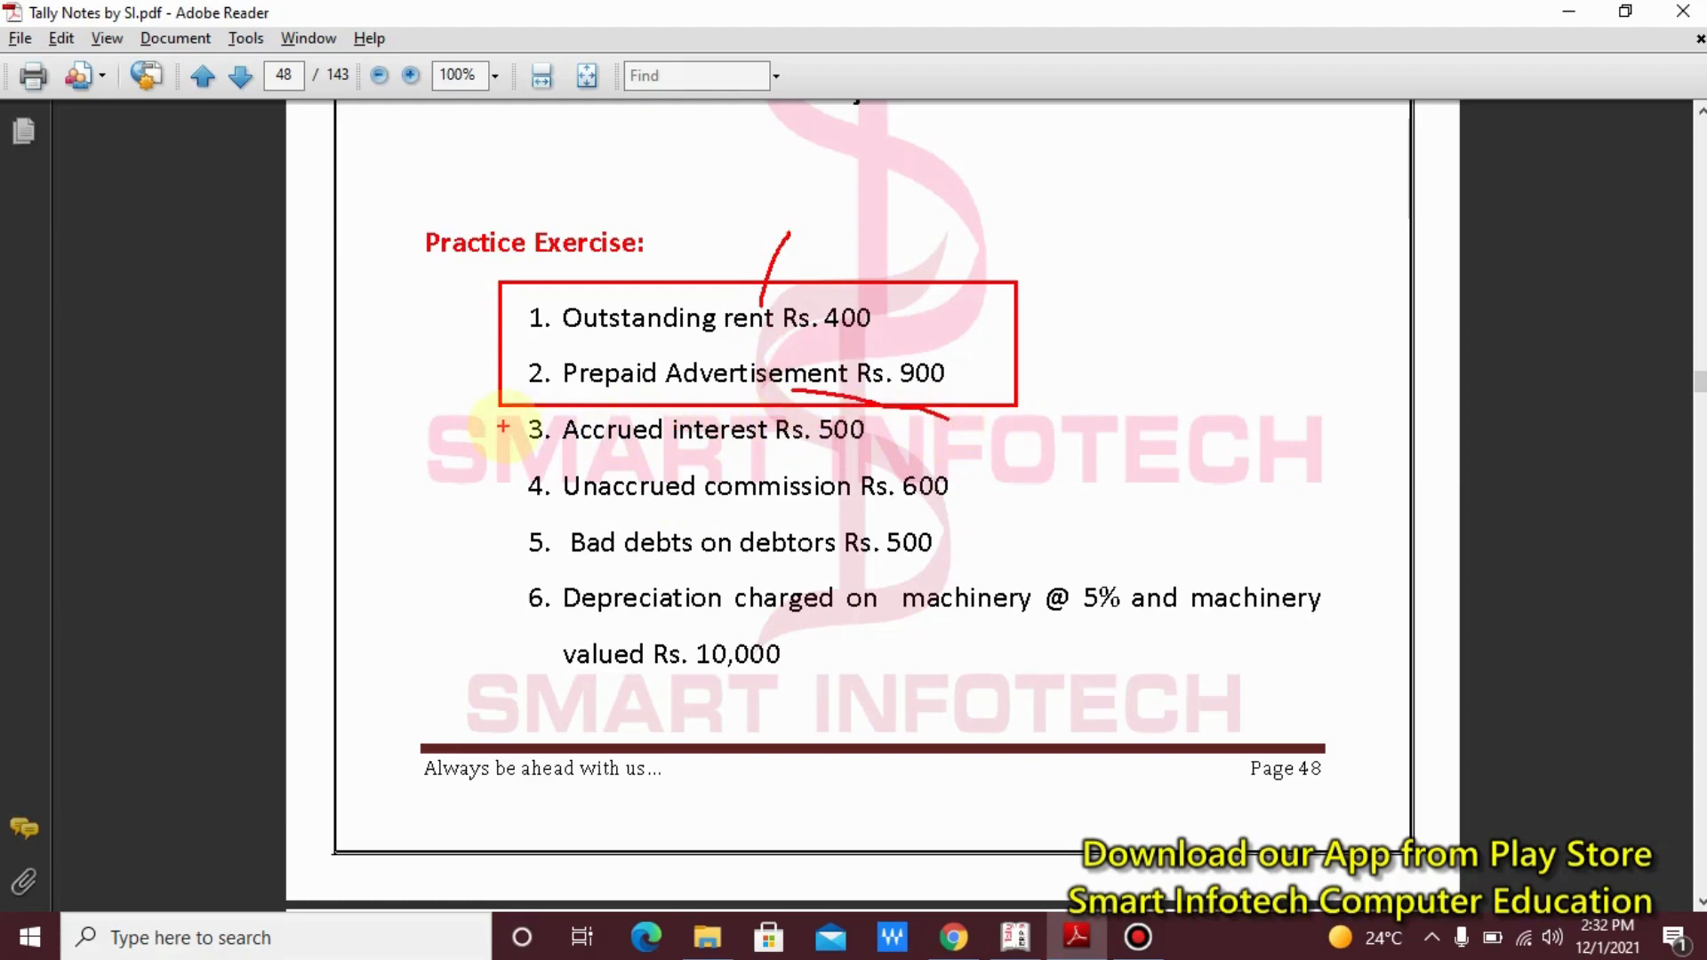
key(Escape)
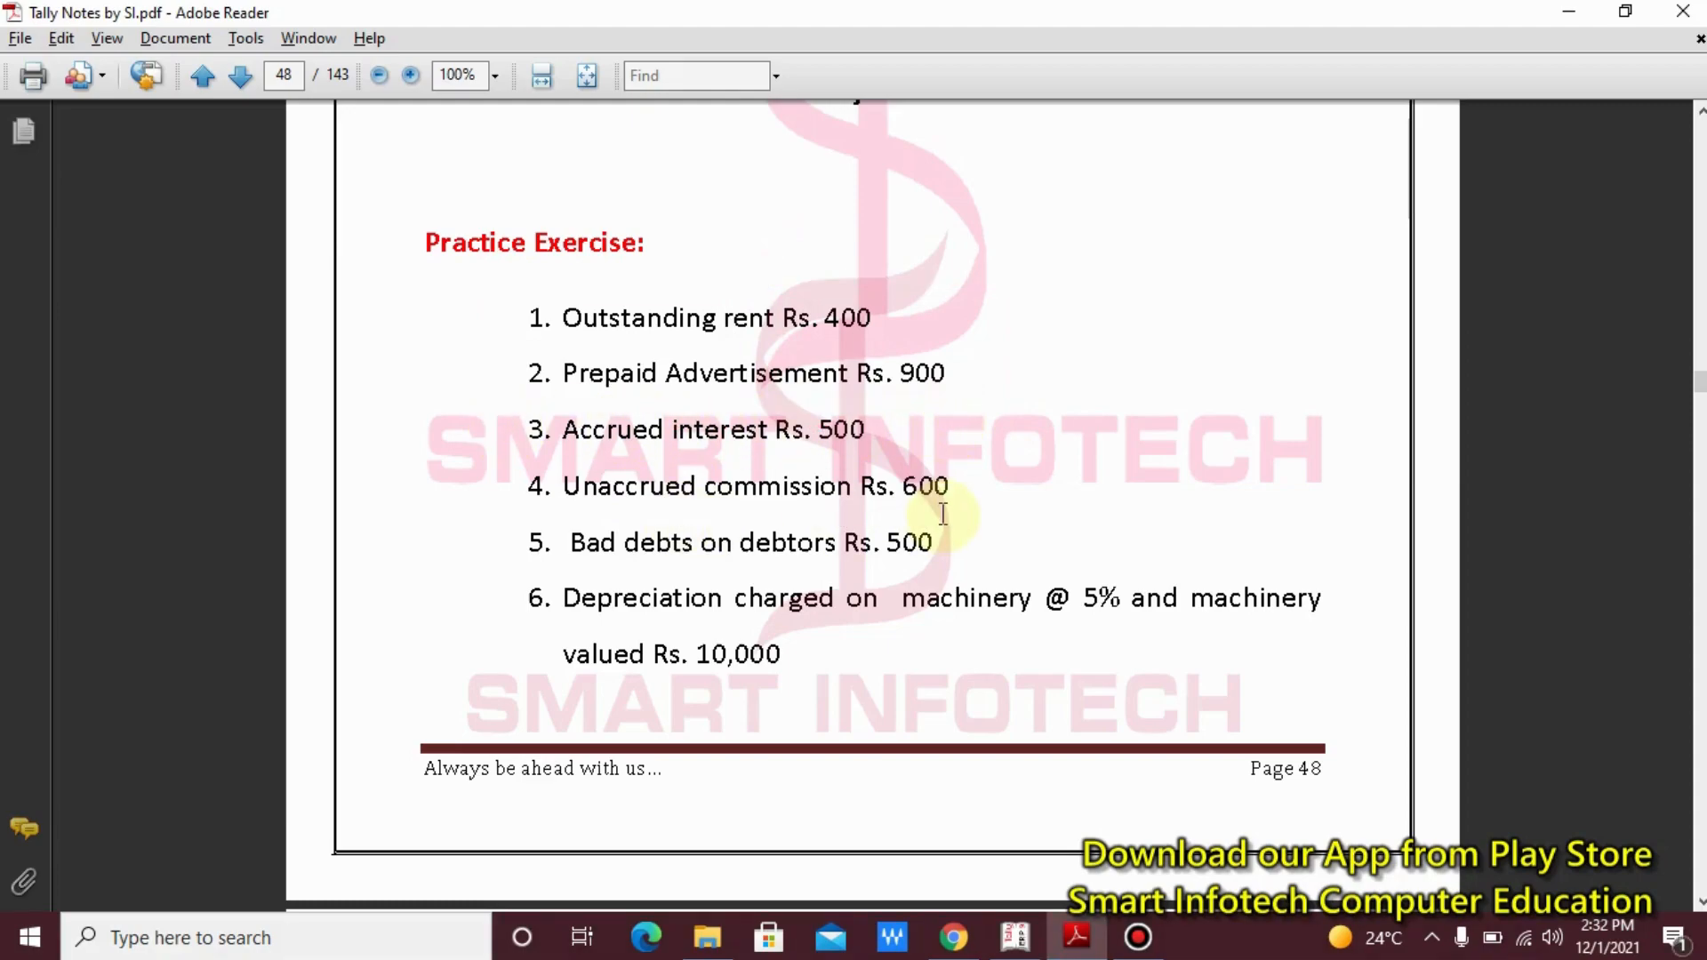
click(1014, 936)
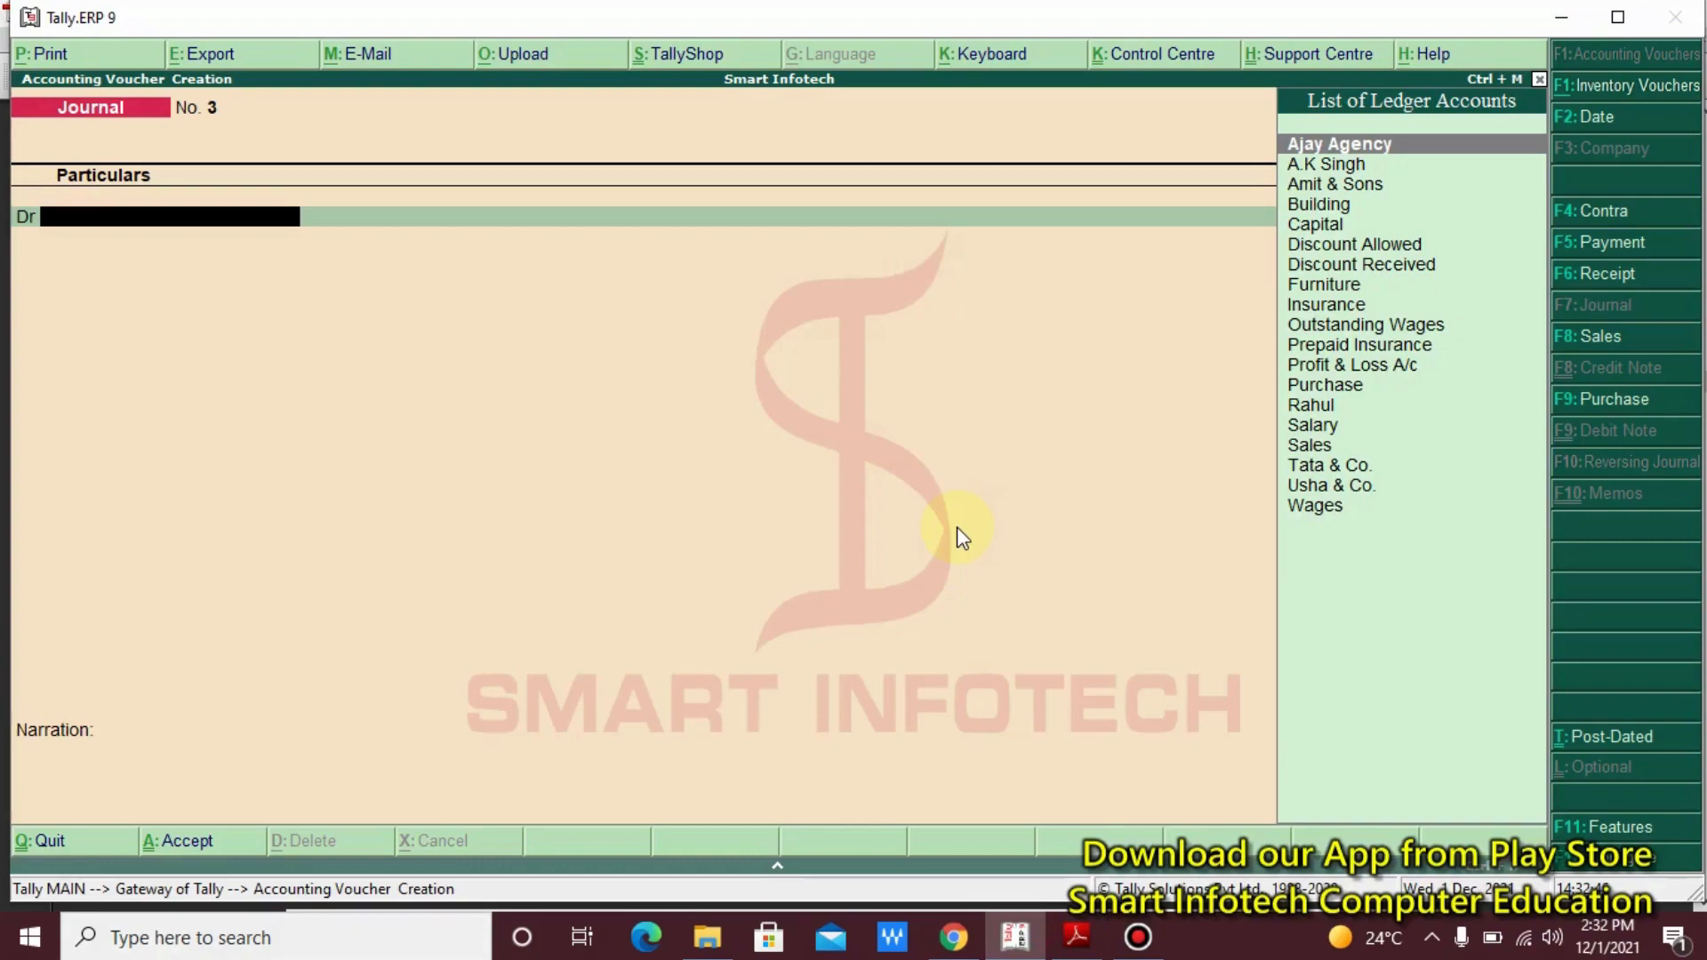
Start a new ledger from the debit line of the next journal voucher and name it Accrued Interest
key(alt+c)
text(Ac)
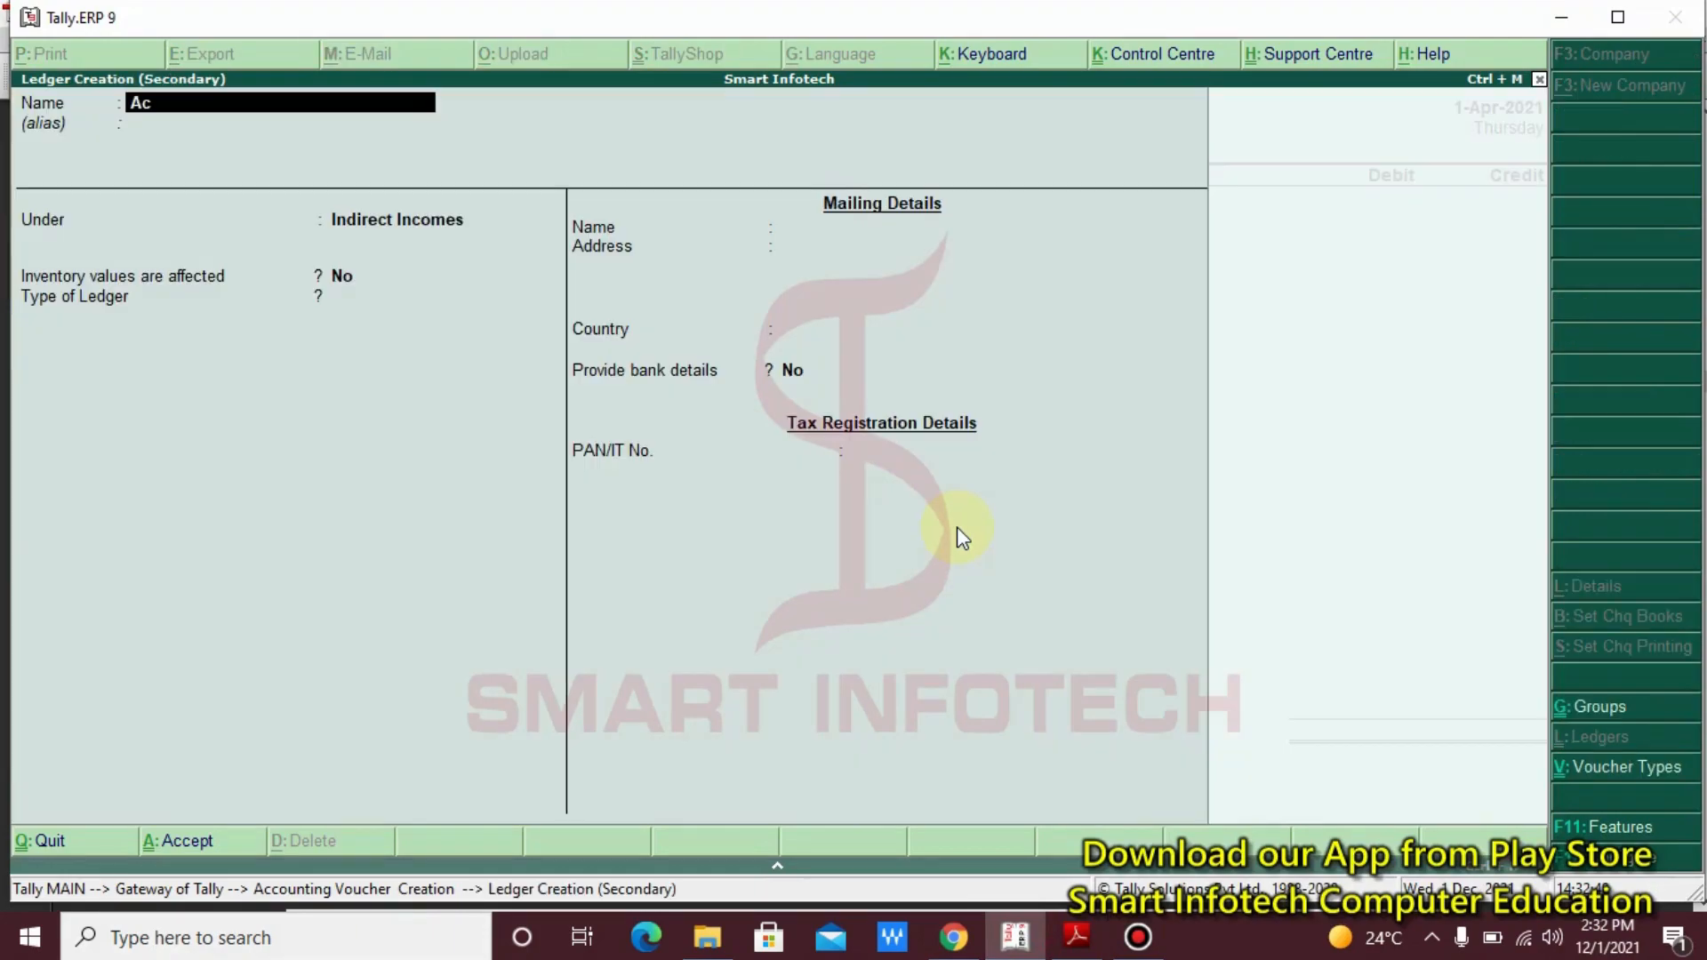
text(crued Interest)
key(Return)
Place the Accrued Interest ledger under Current Assets and save it with the other details at their defaults
text(C)
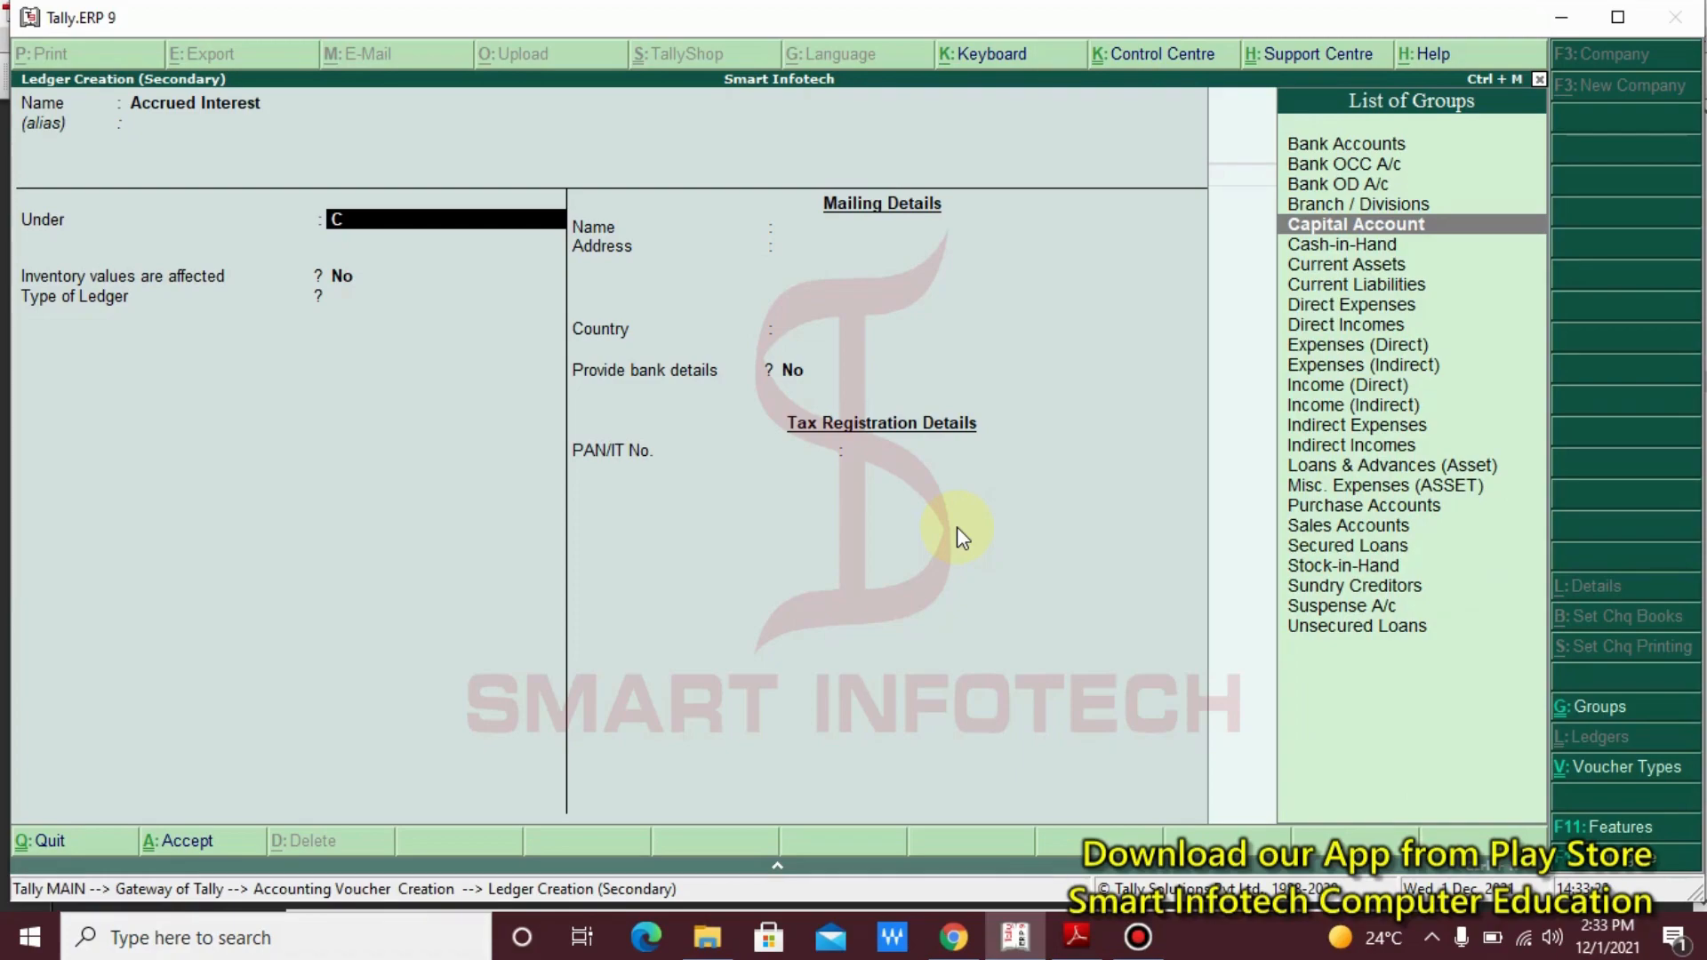
key(Down)
key(Down)
key(Return)
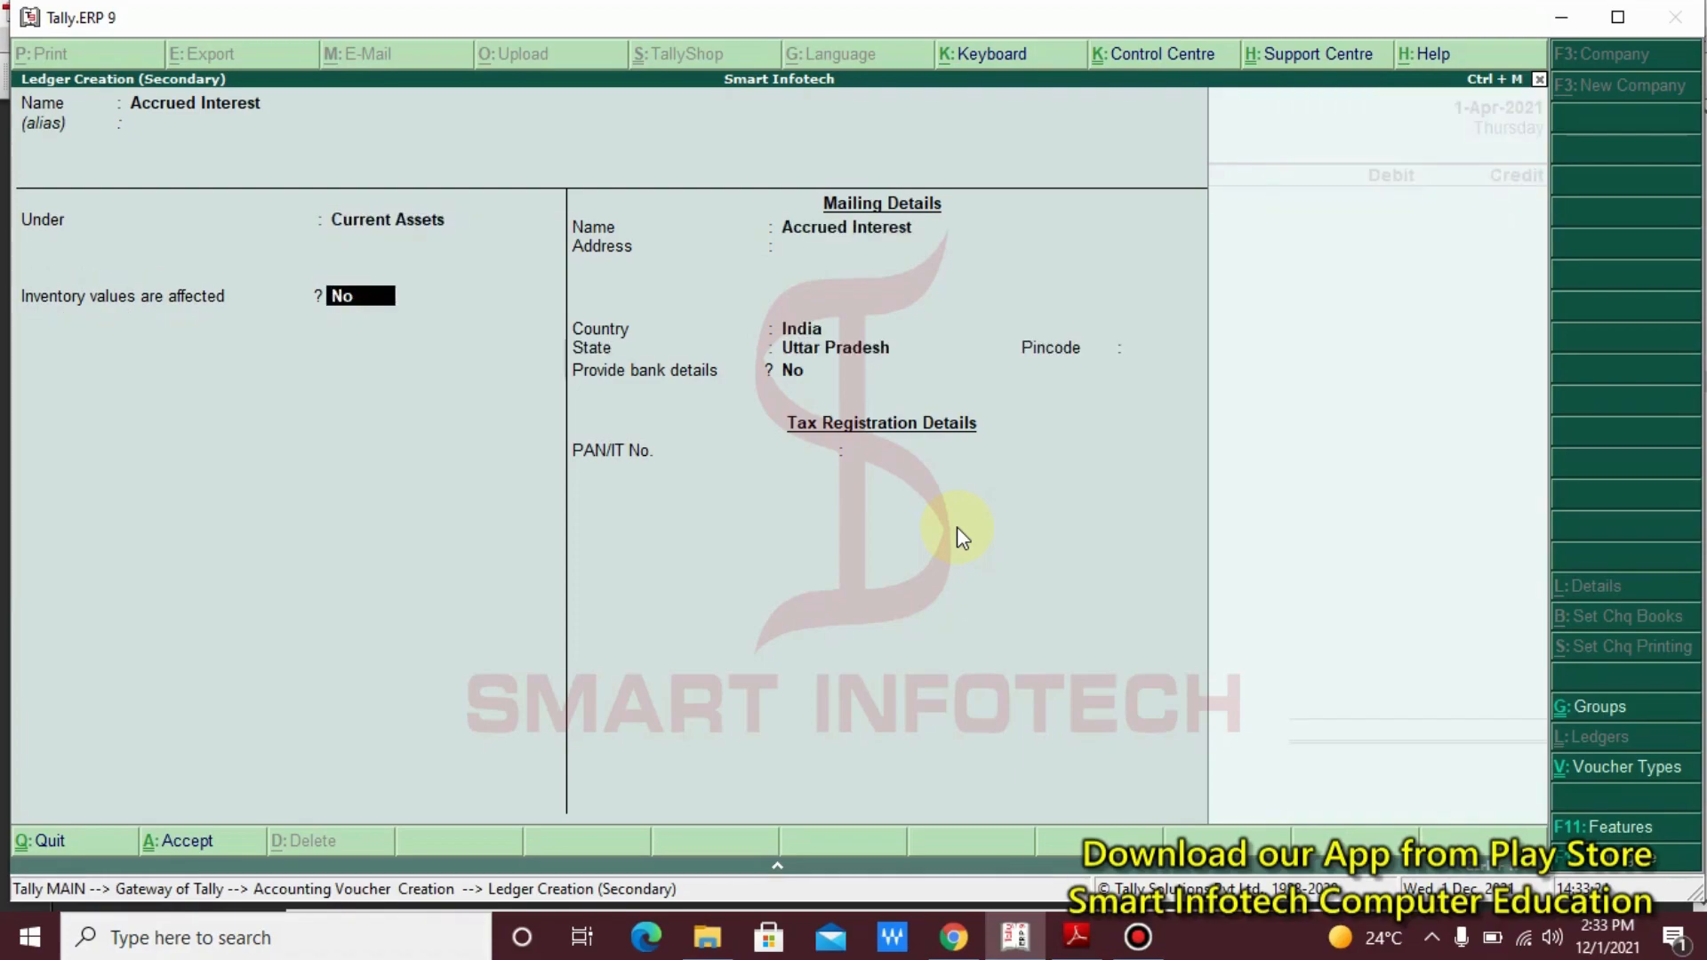
key(Return)
key(Return)
key(Return)
key(Return)
key(Return)
key(Return)
key(Return)
key(Return)
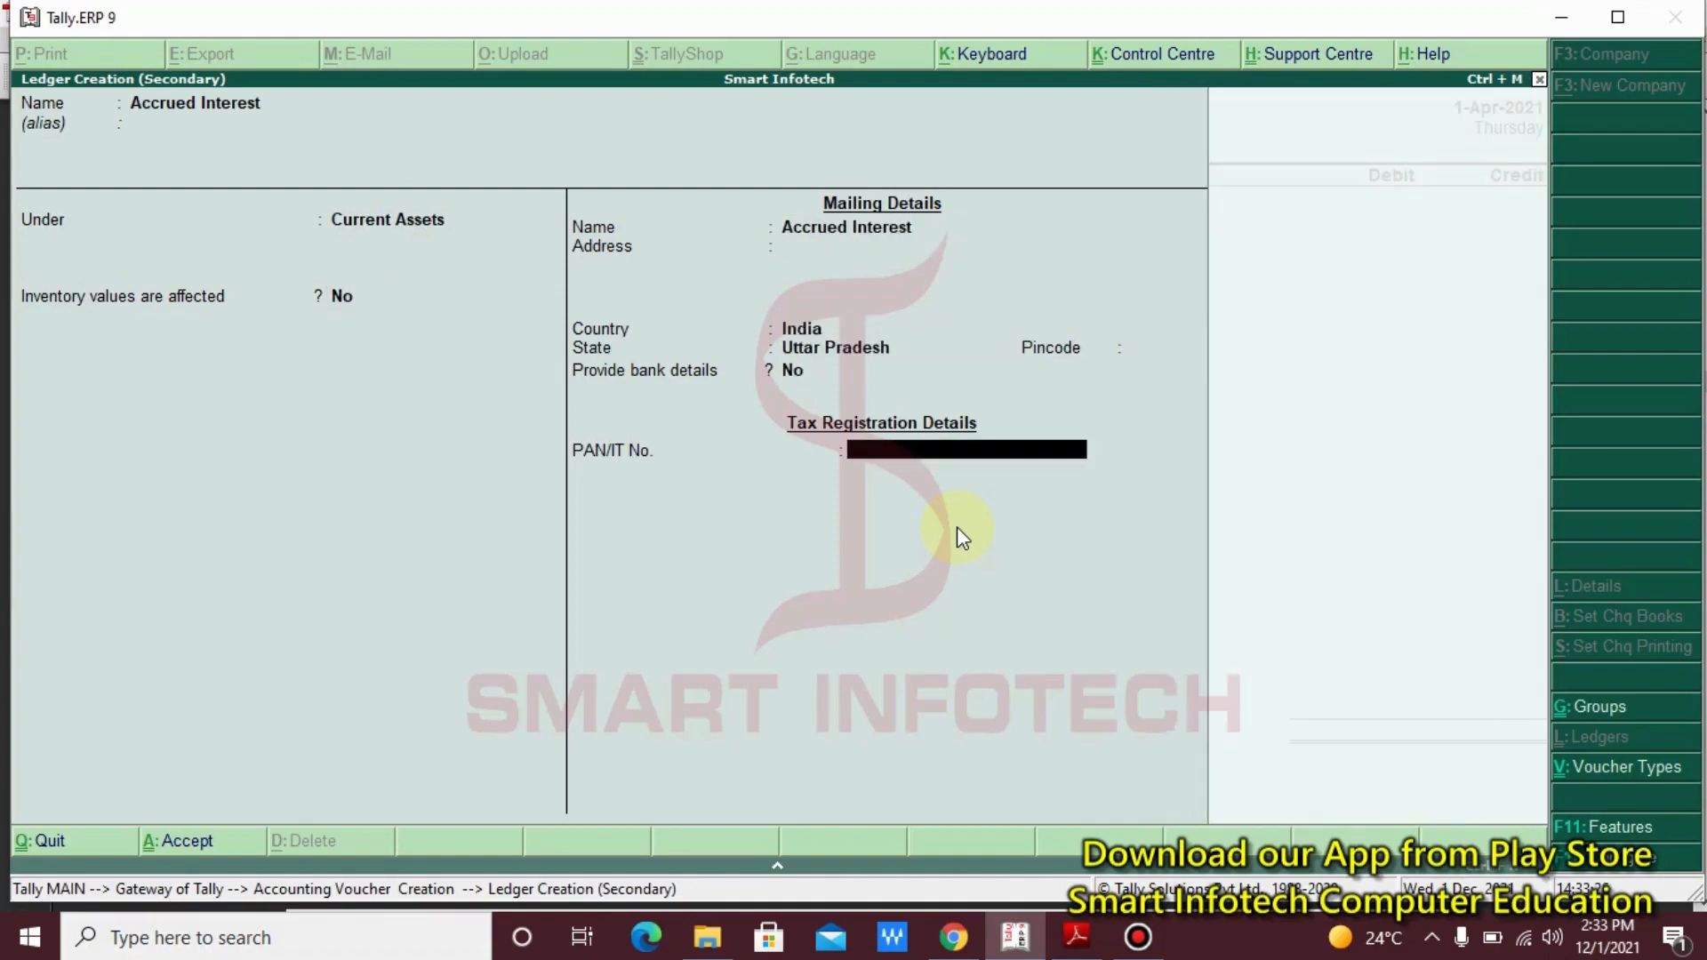
key(Return)
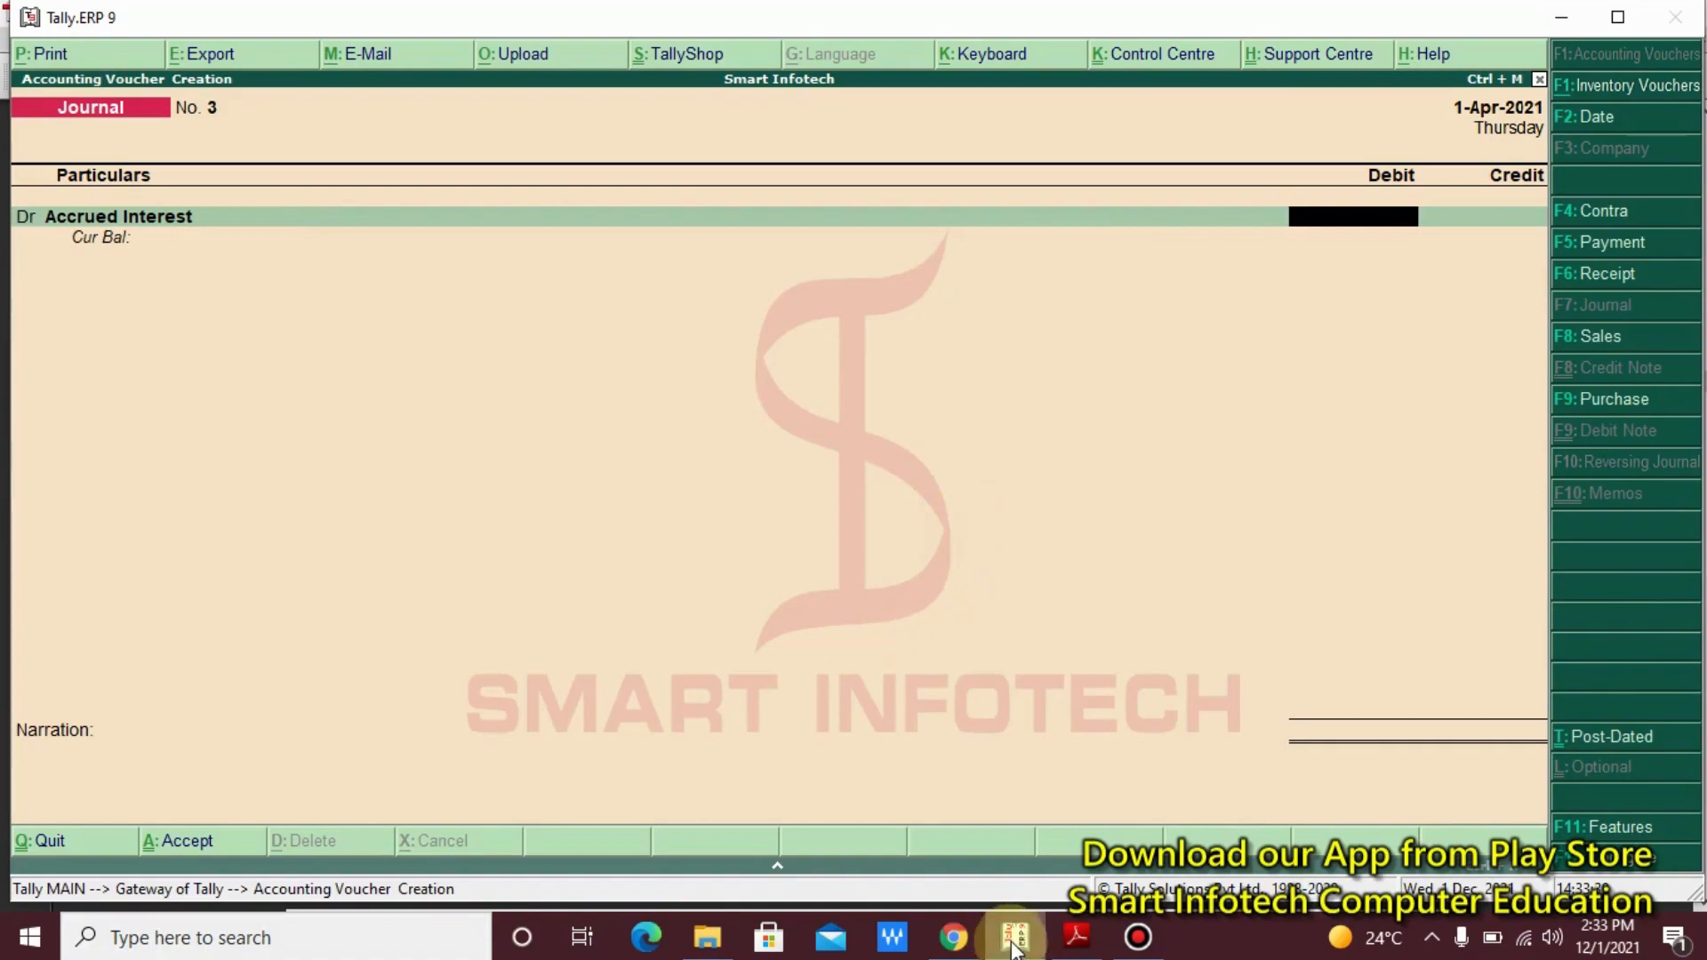
Check the accrued interest amount in the Adobe Reader notes, return to Tally.ERP 9 and debit Accrued Interest with 500
click(1075, 940)
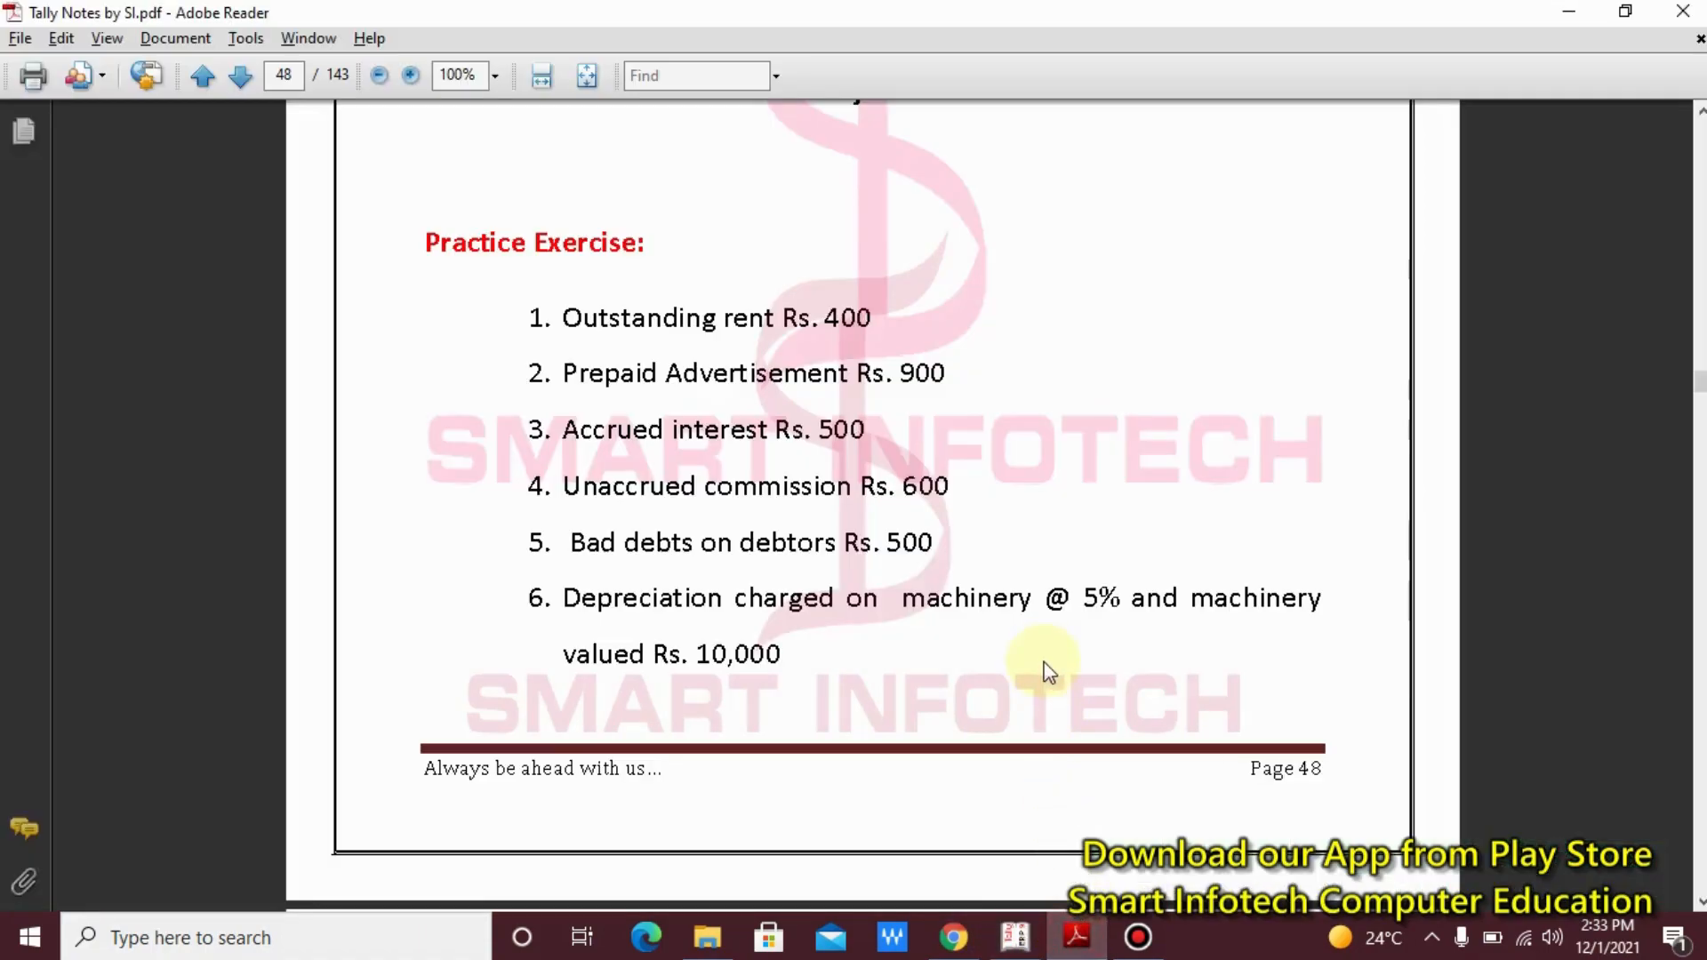
click(1015, 935)
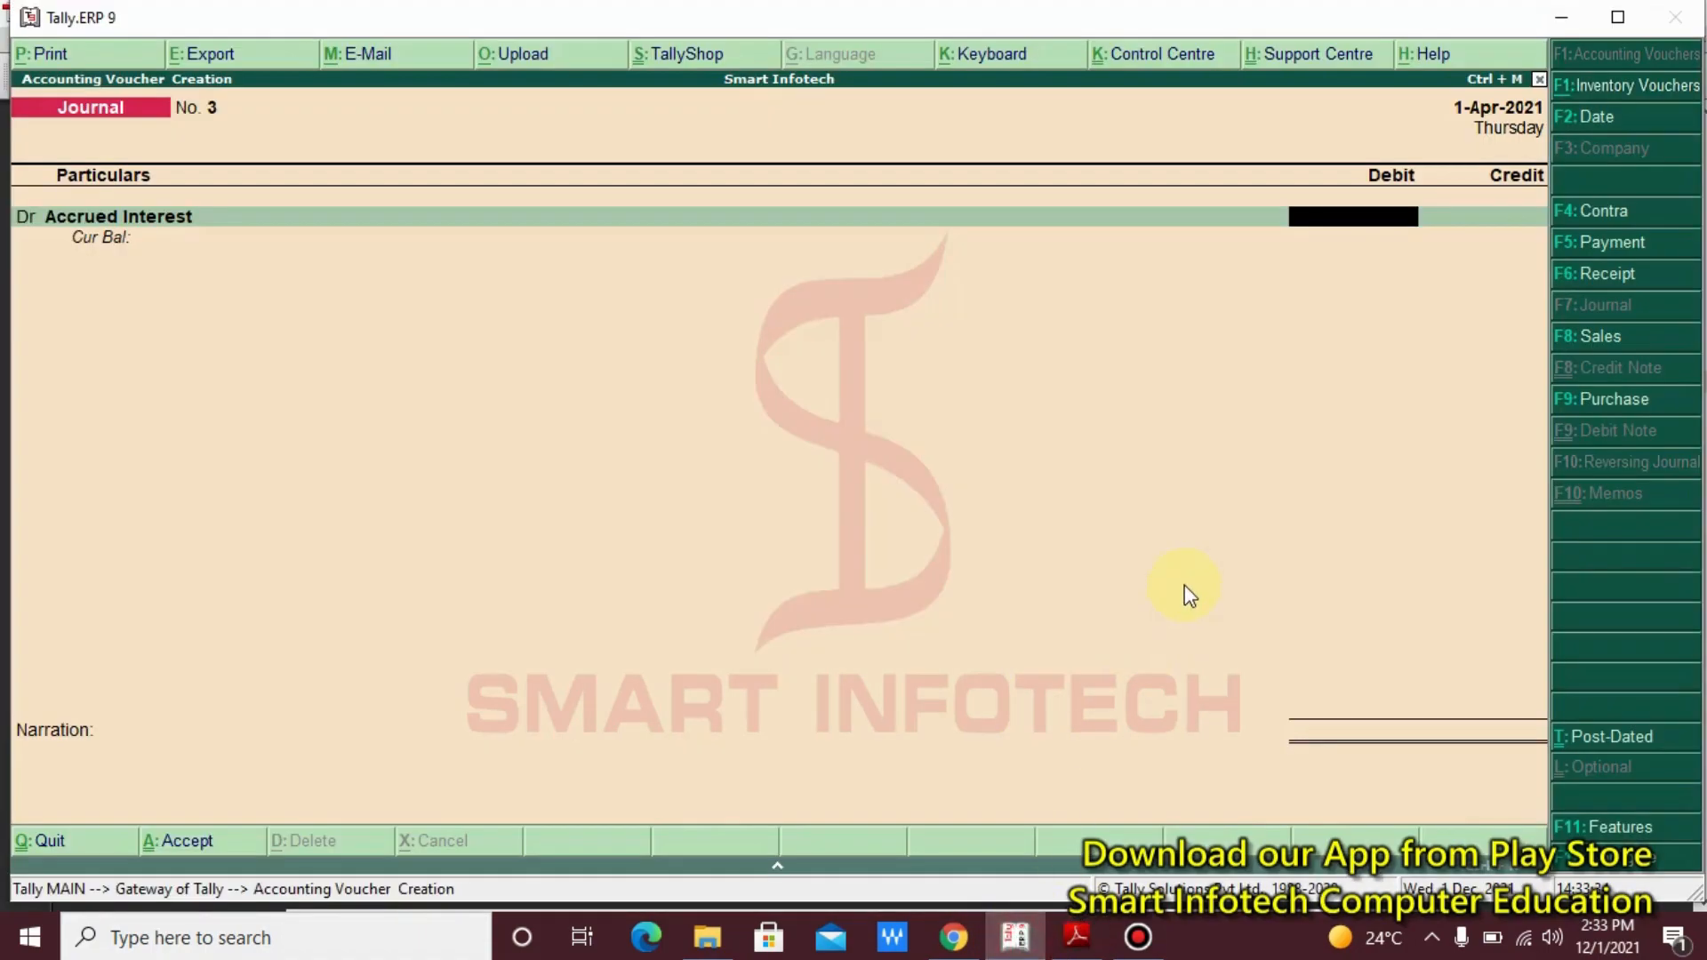
text(500)
key(Return)
key(Return)
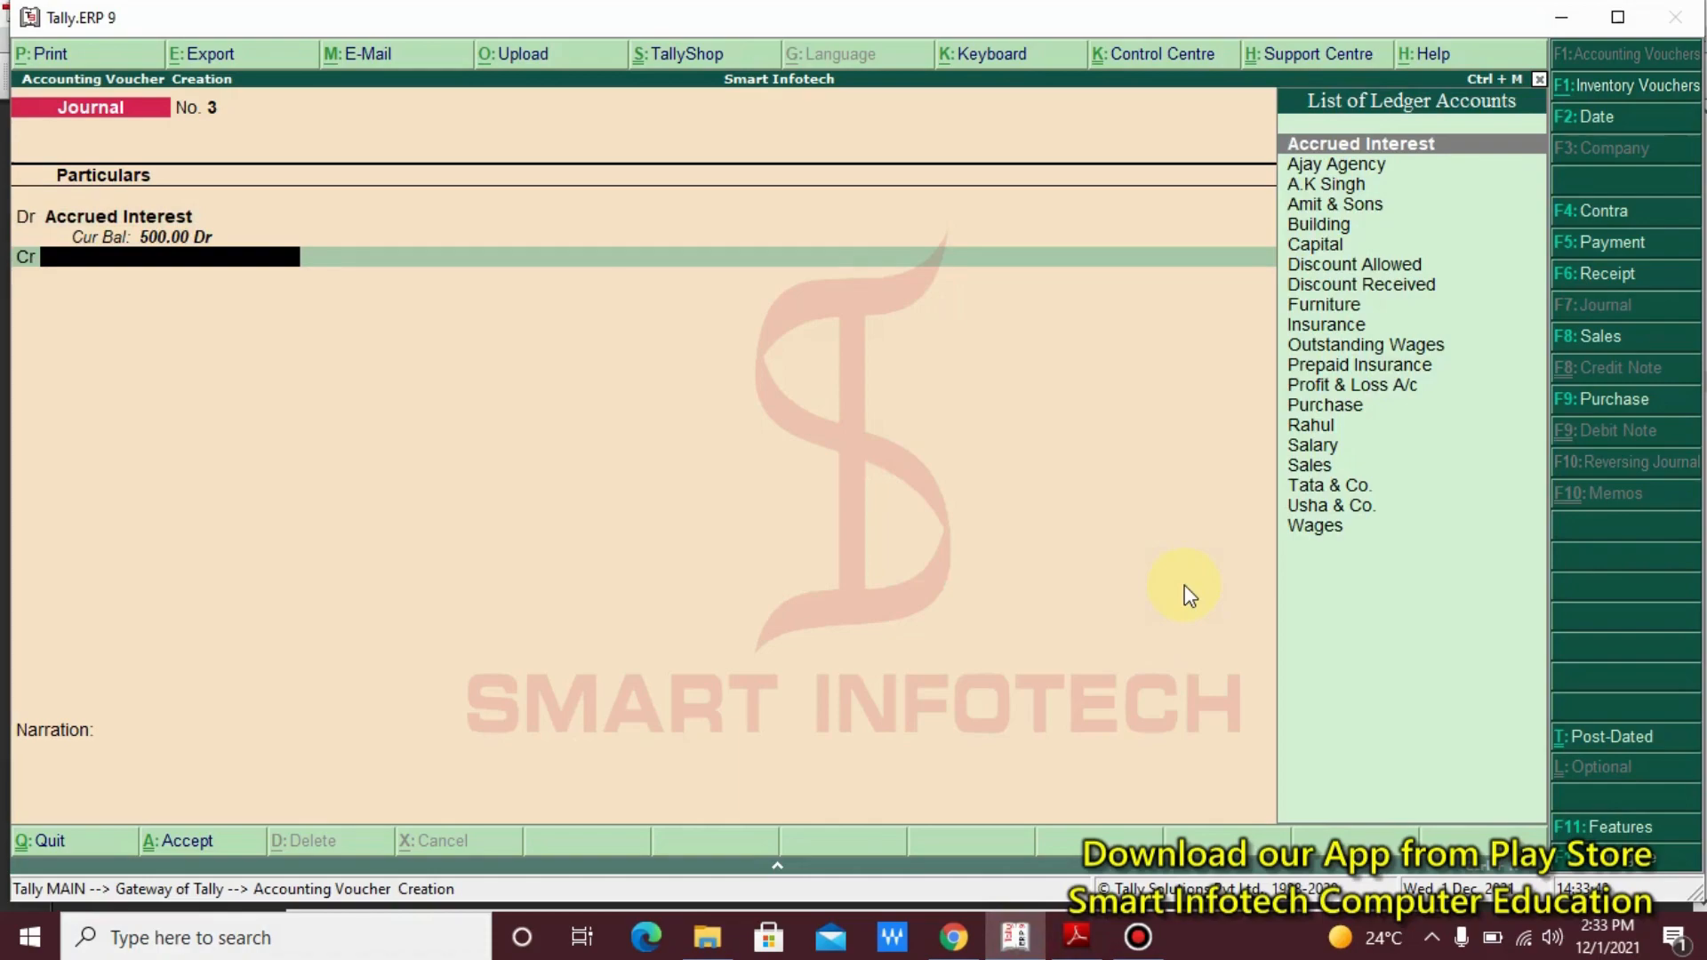
Start a new ledger from the credit line of the journal voucher and name it Interest, without an alias
key(alt+c)
text(In)
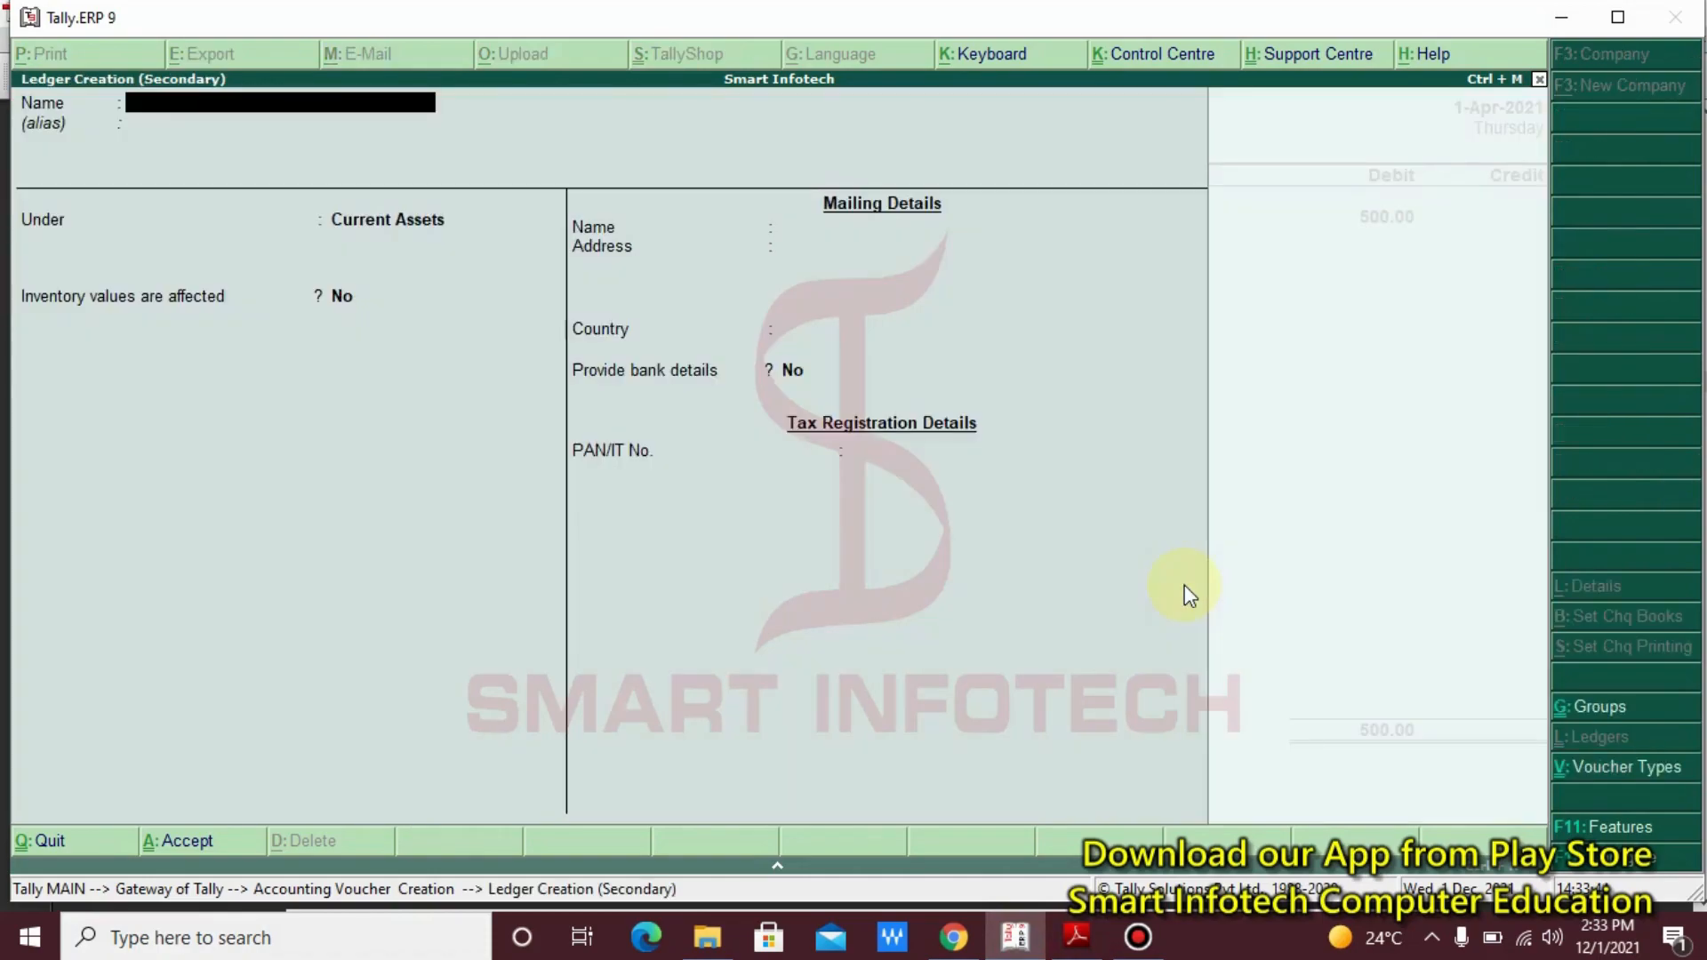
text(terest)
key(Return)
key(Return)
Place the Interest ledger under Indirect Incomes and save it with the other details at their defaults
text(I)
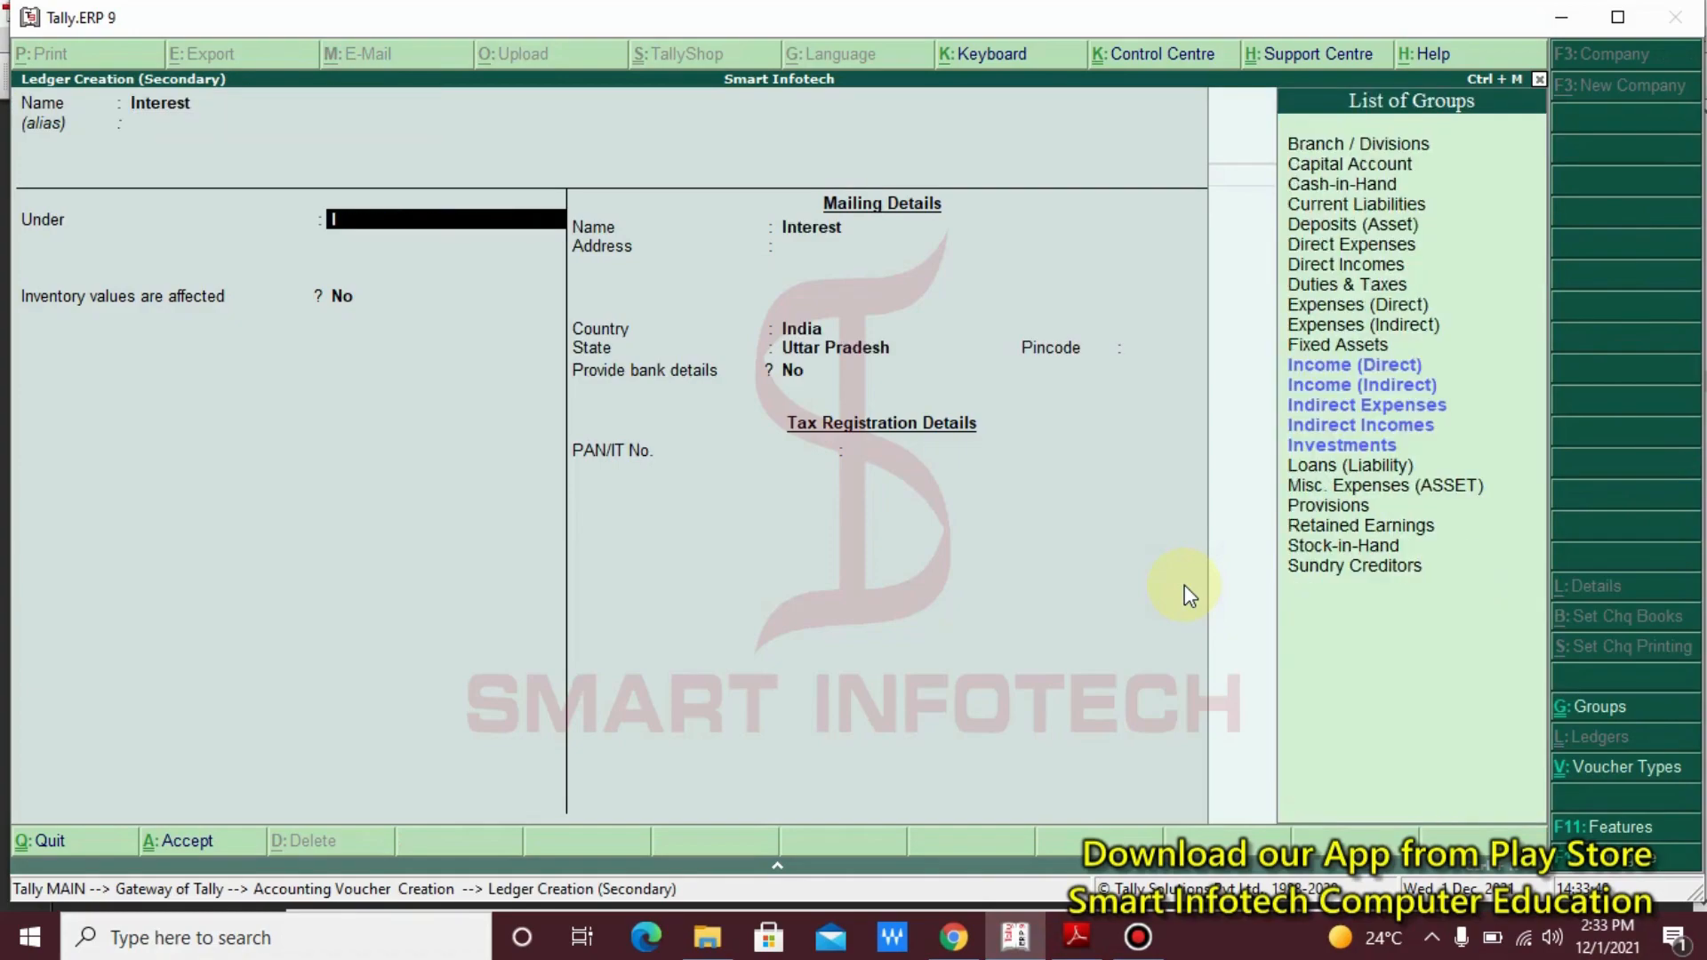
key(Down)
key(Down)
key(Down)
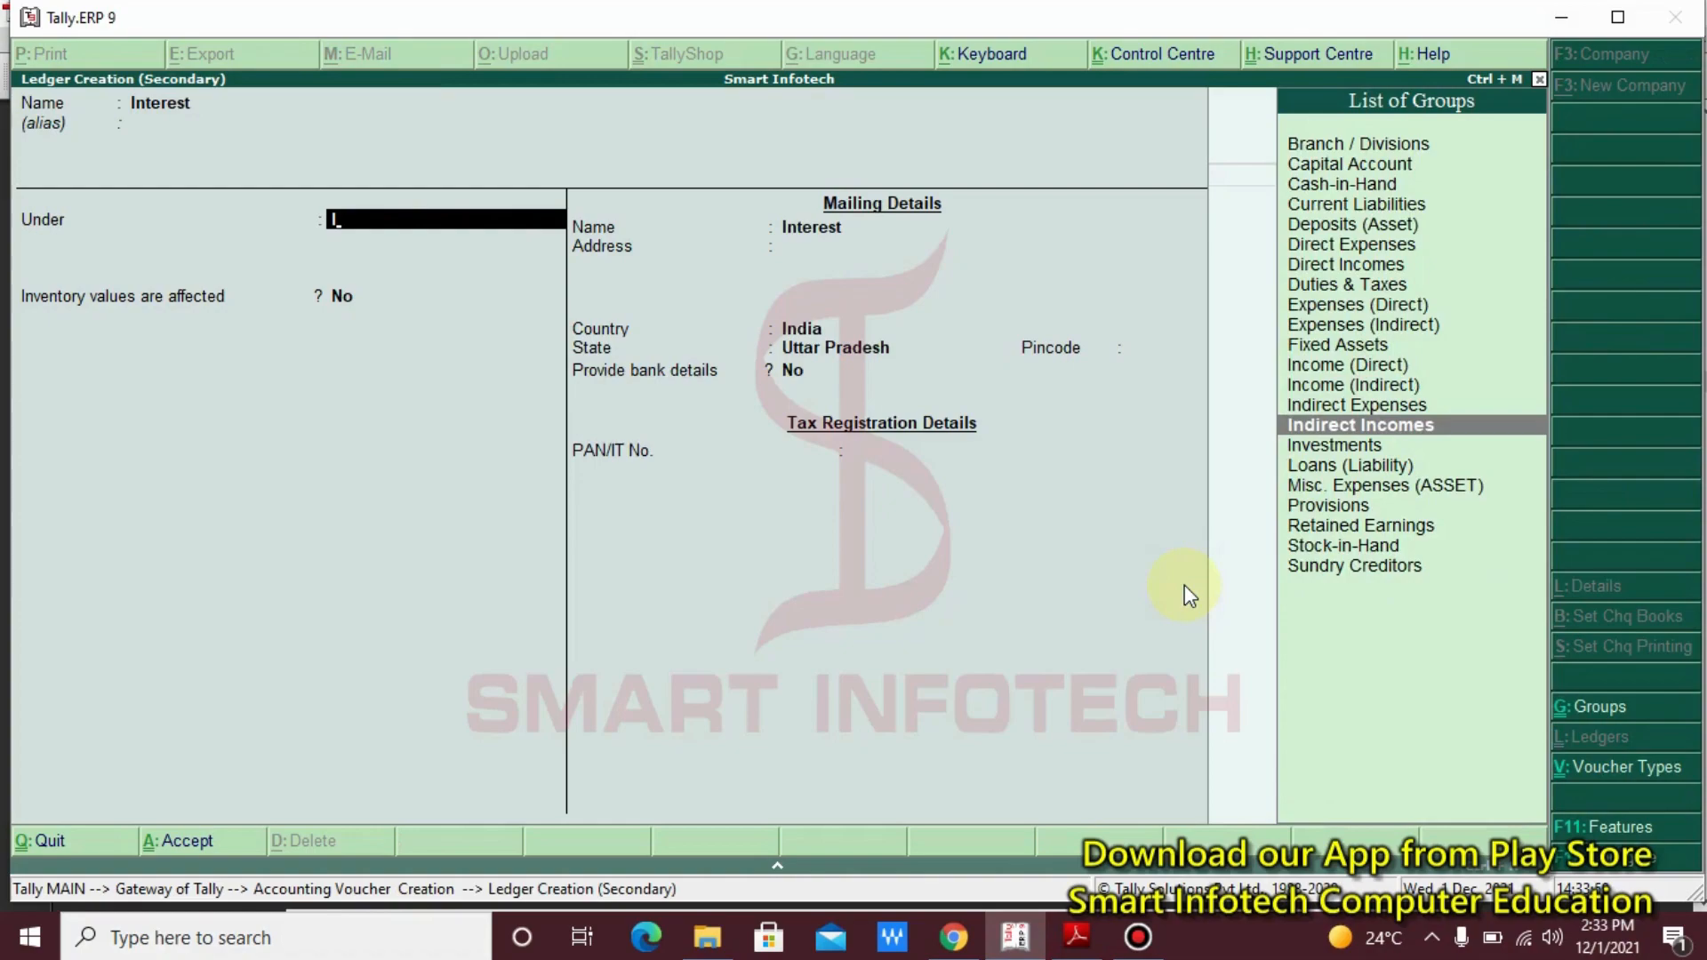
key(Return)
key(Return)
key(Return)
key(Return)
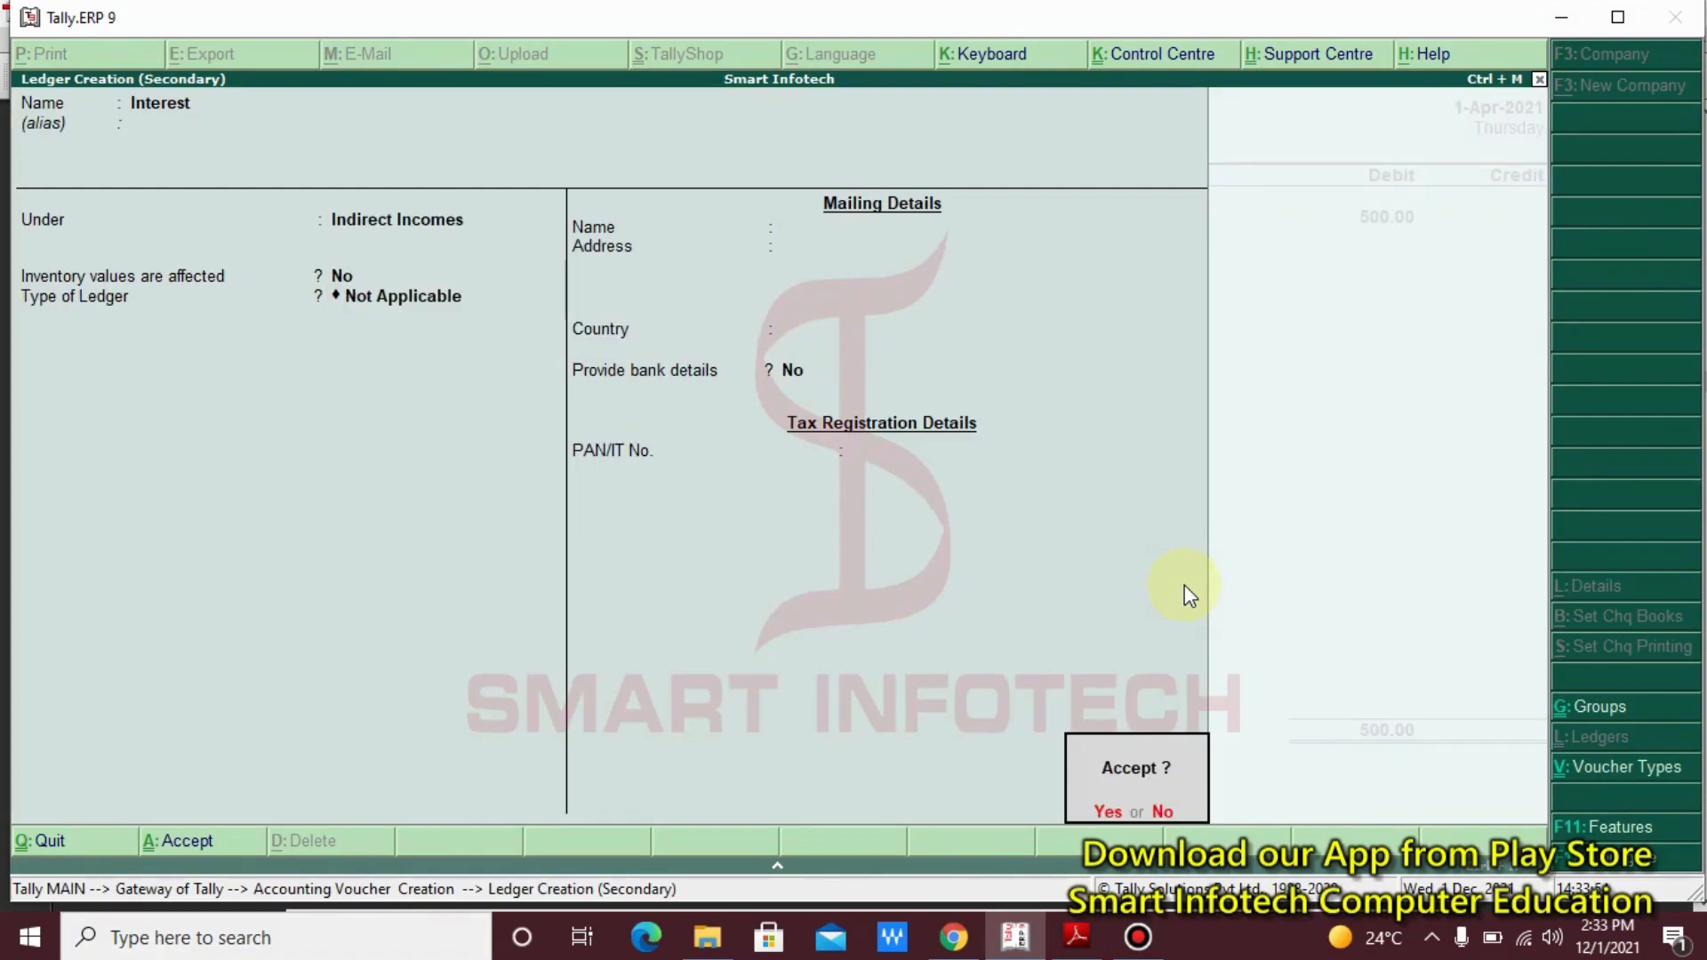
key(Return)
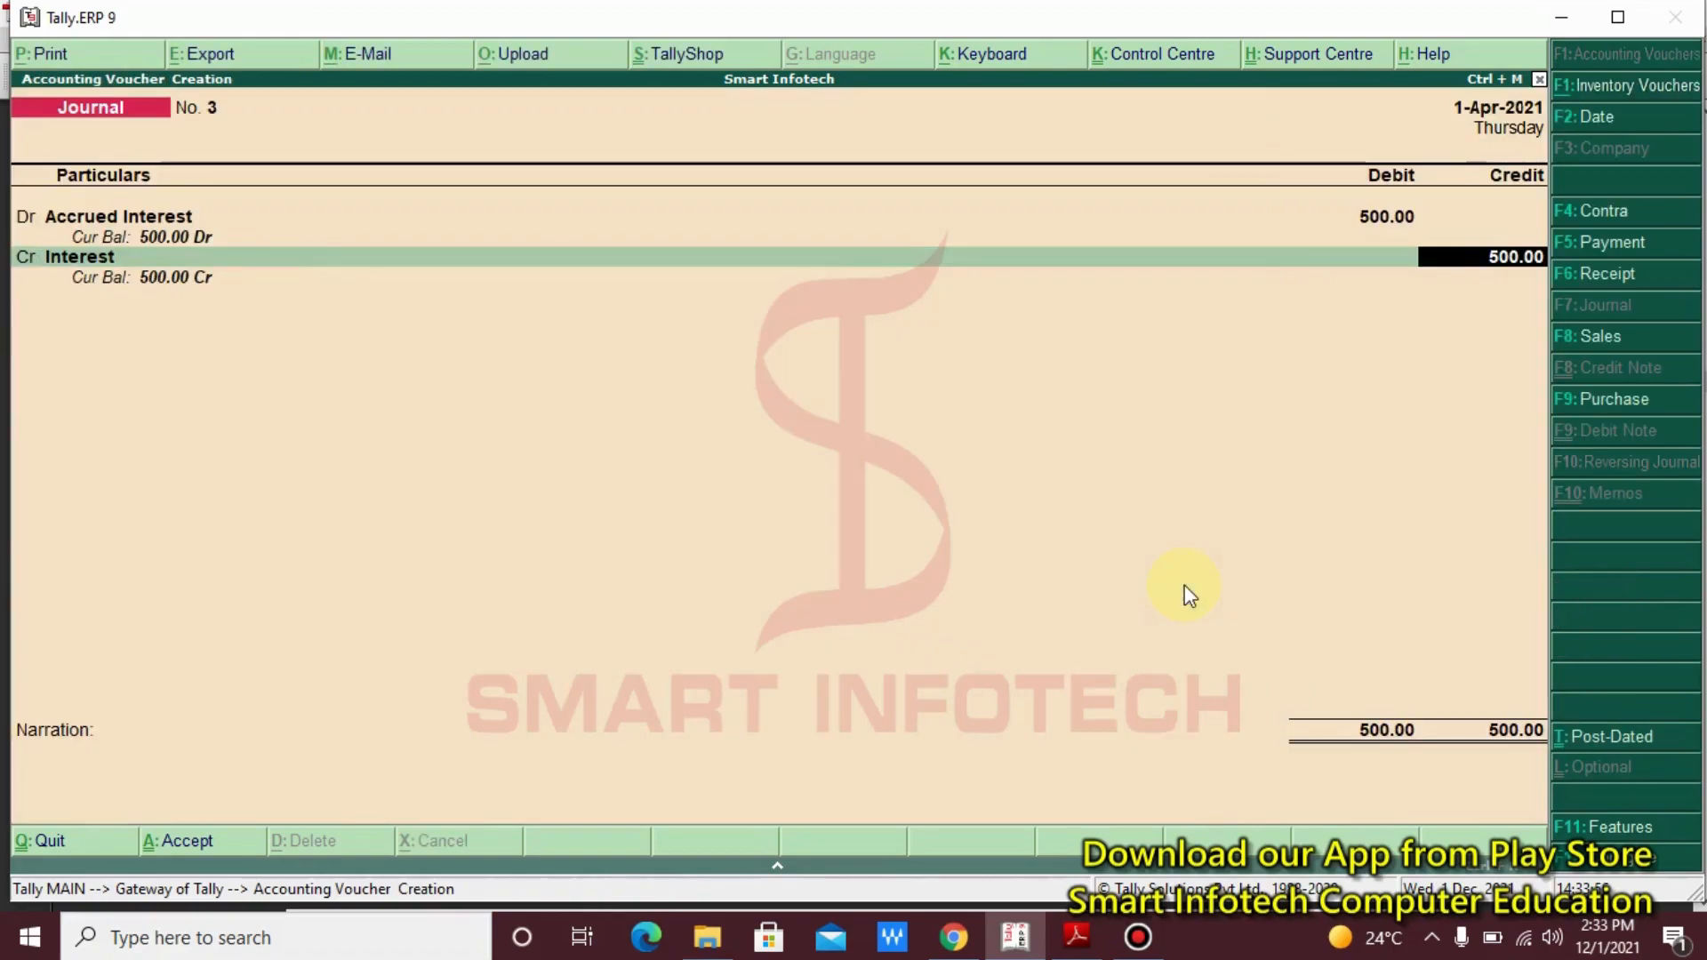
Credit Interest with 500, leave the narration blank and save the journal voucher
key(Return)
key(Return)
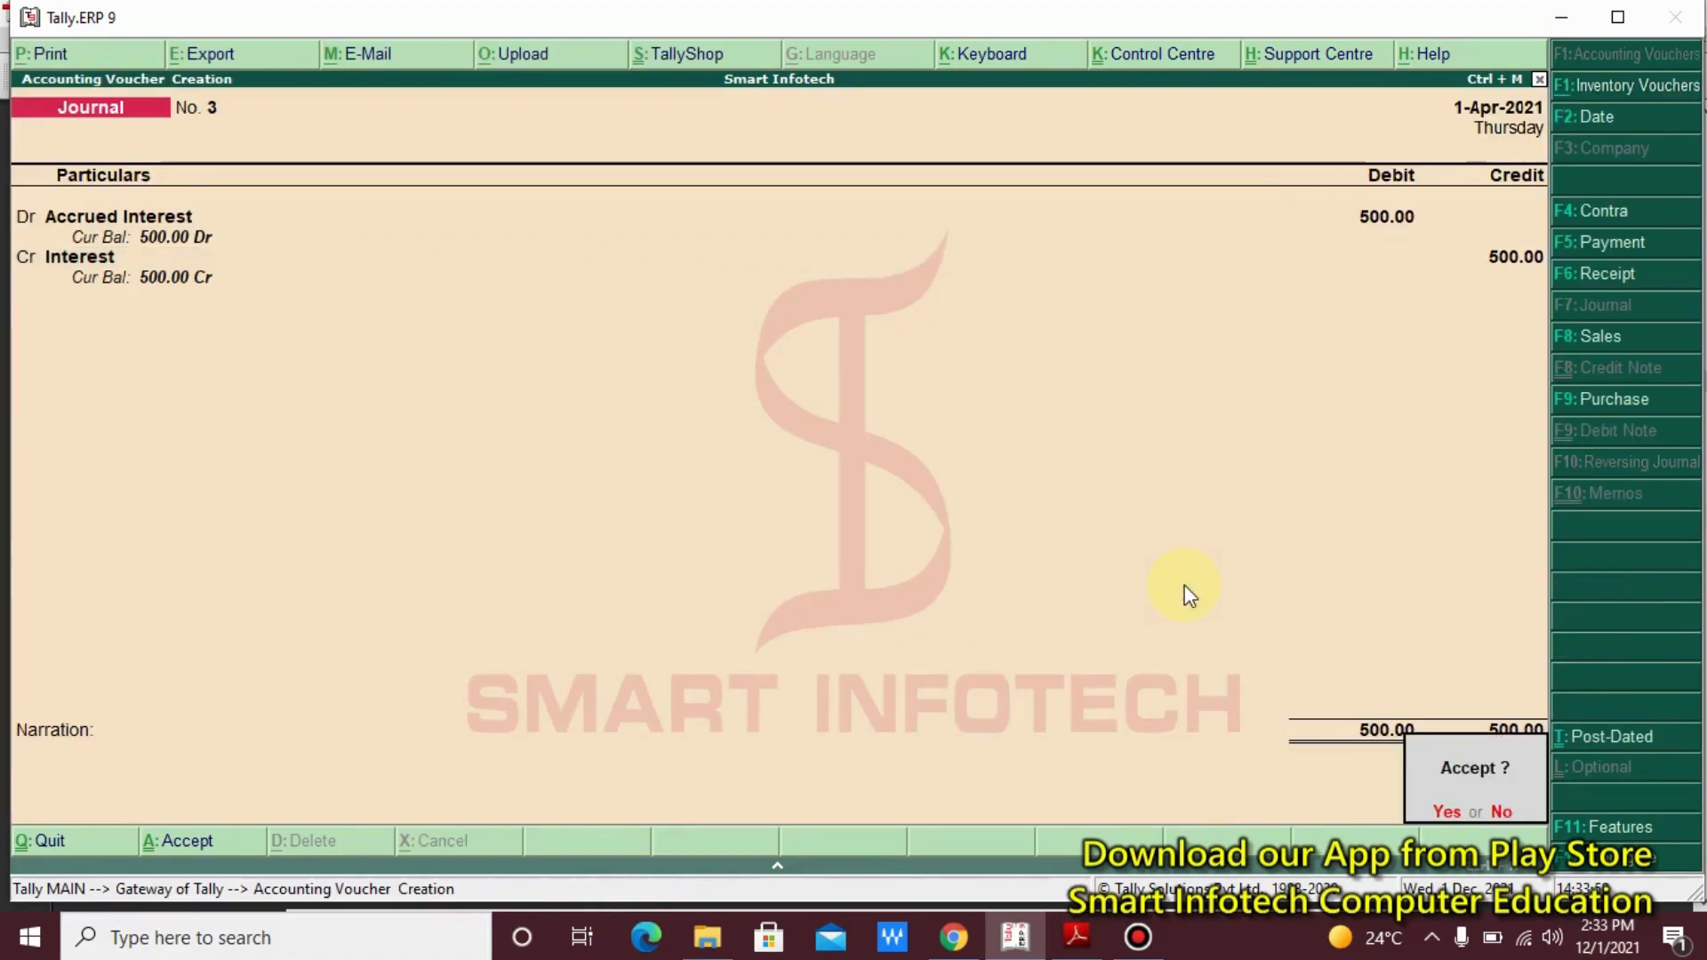
key(Return)
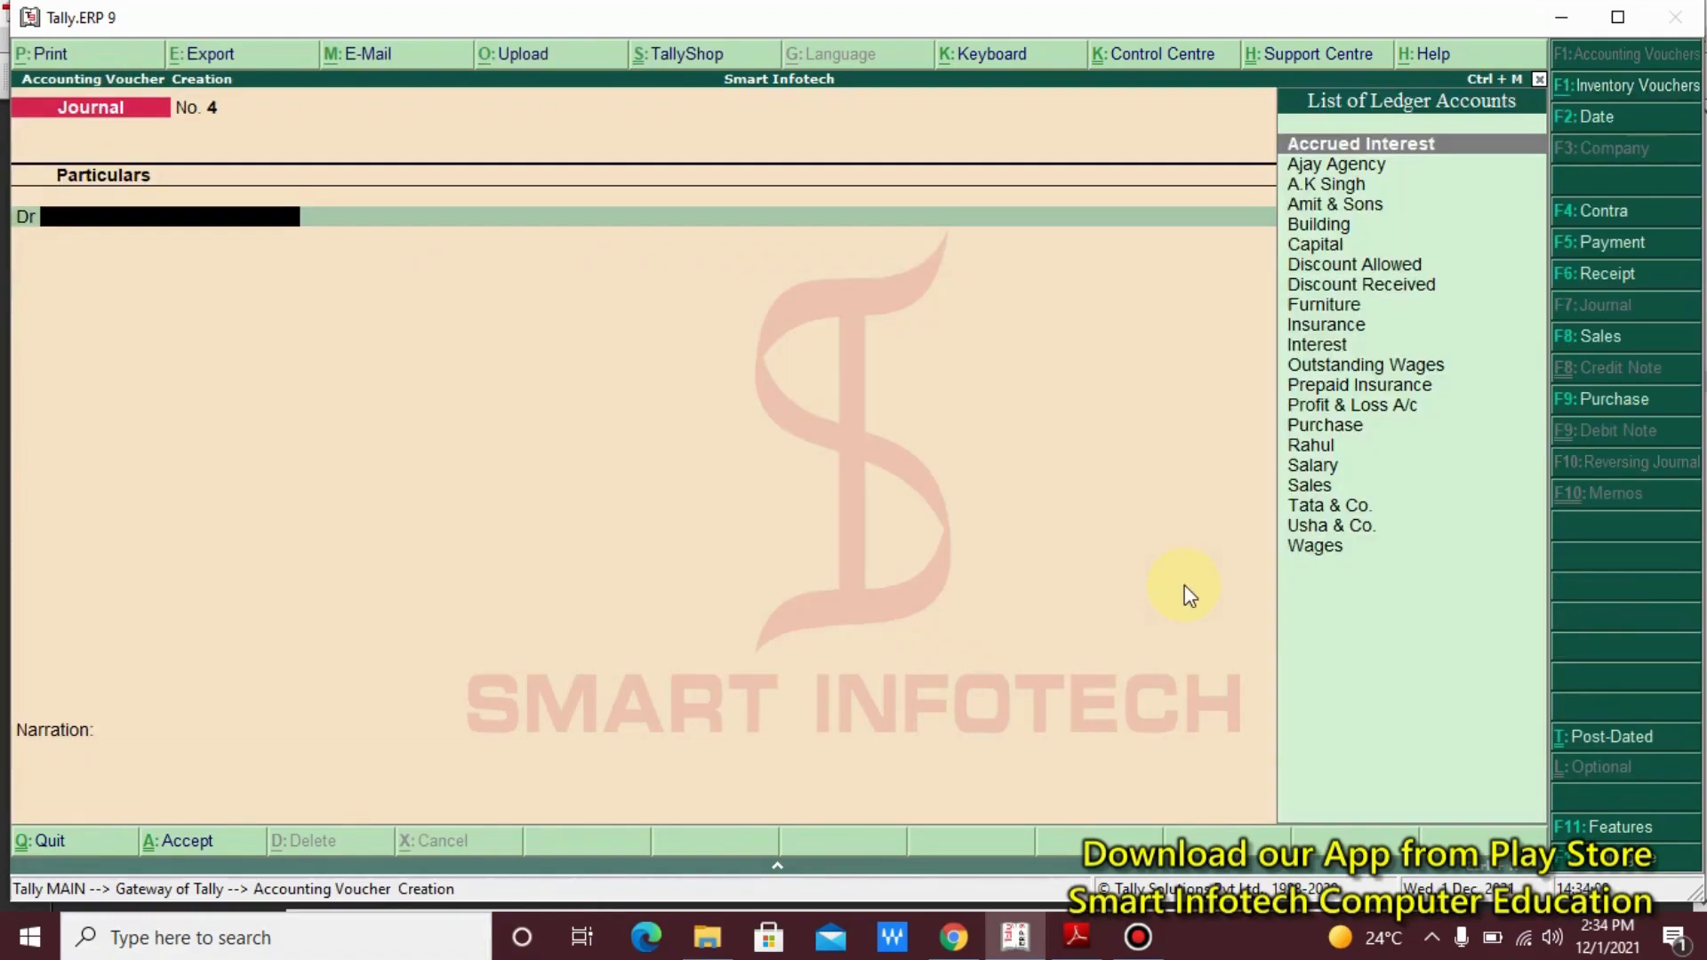
Consult the unaccrued commission item in the Adobe Reader notes, return to Tally.ERP 9 and start a debit-line ledger named Commission
click(1076, 937)
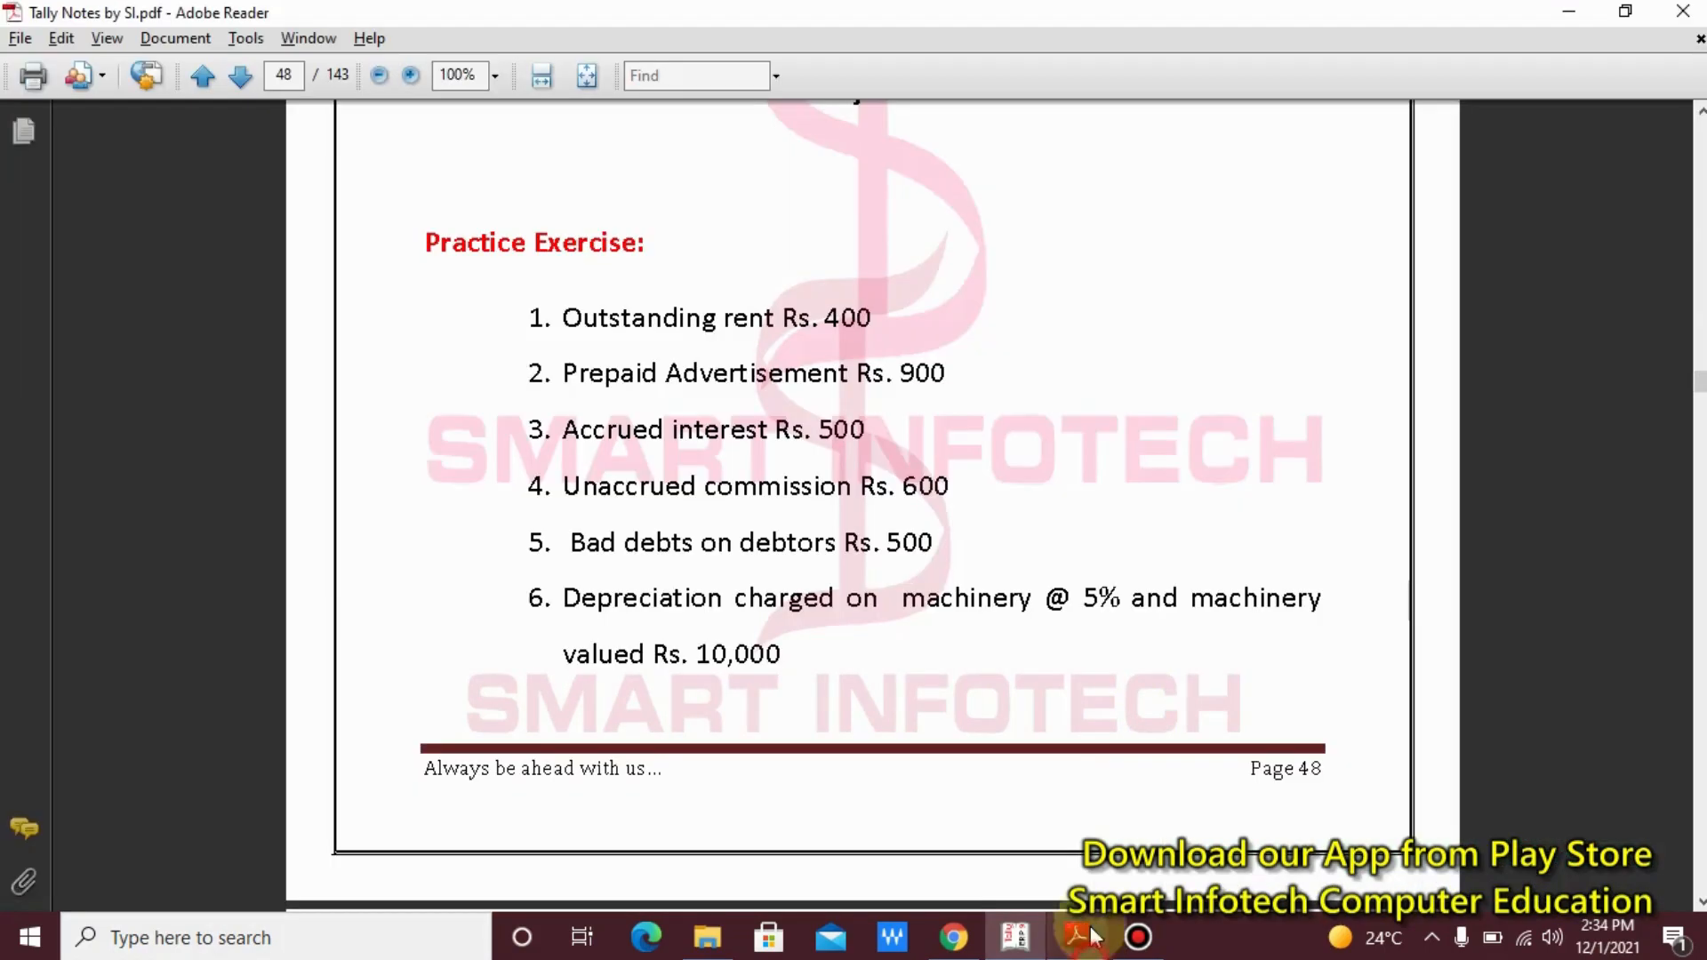
scroll(1061, 698, down, 2)
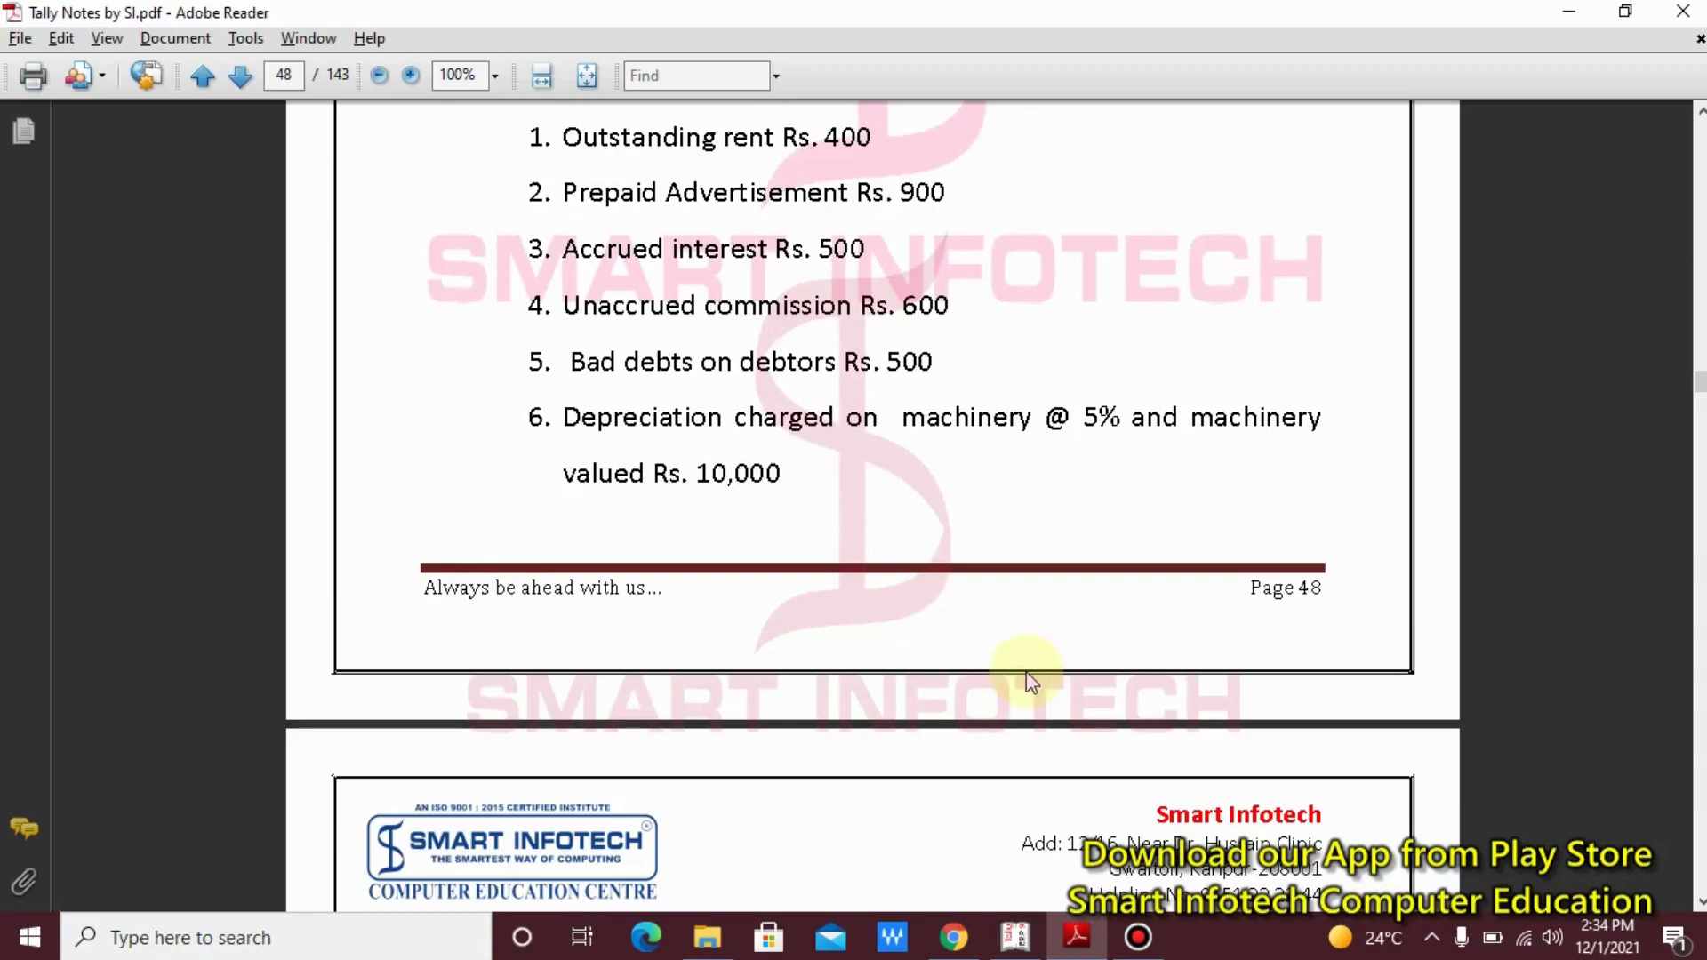
click(1015, 936)
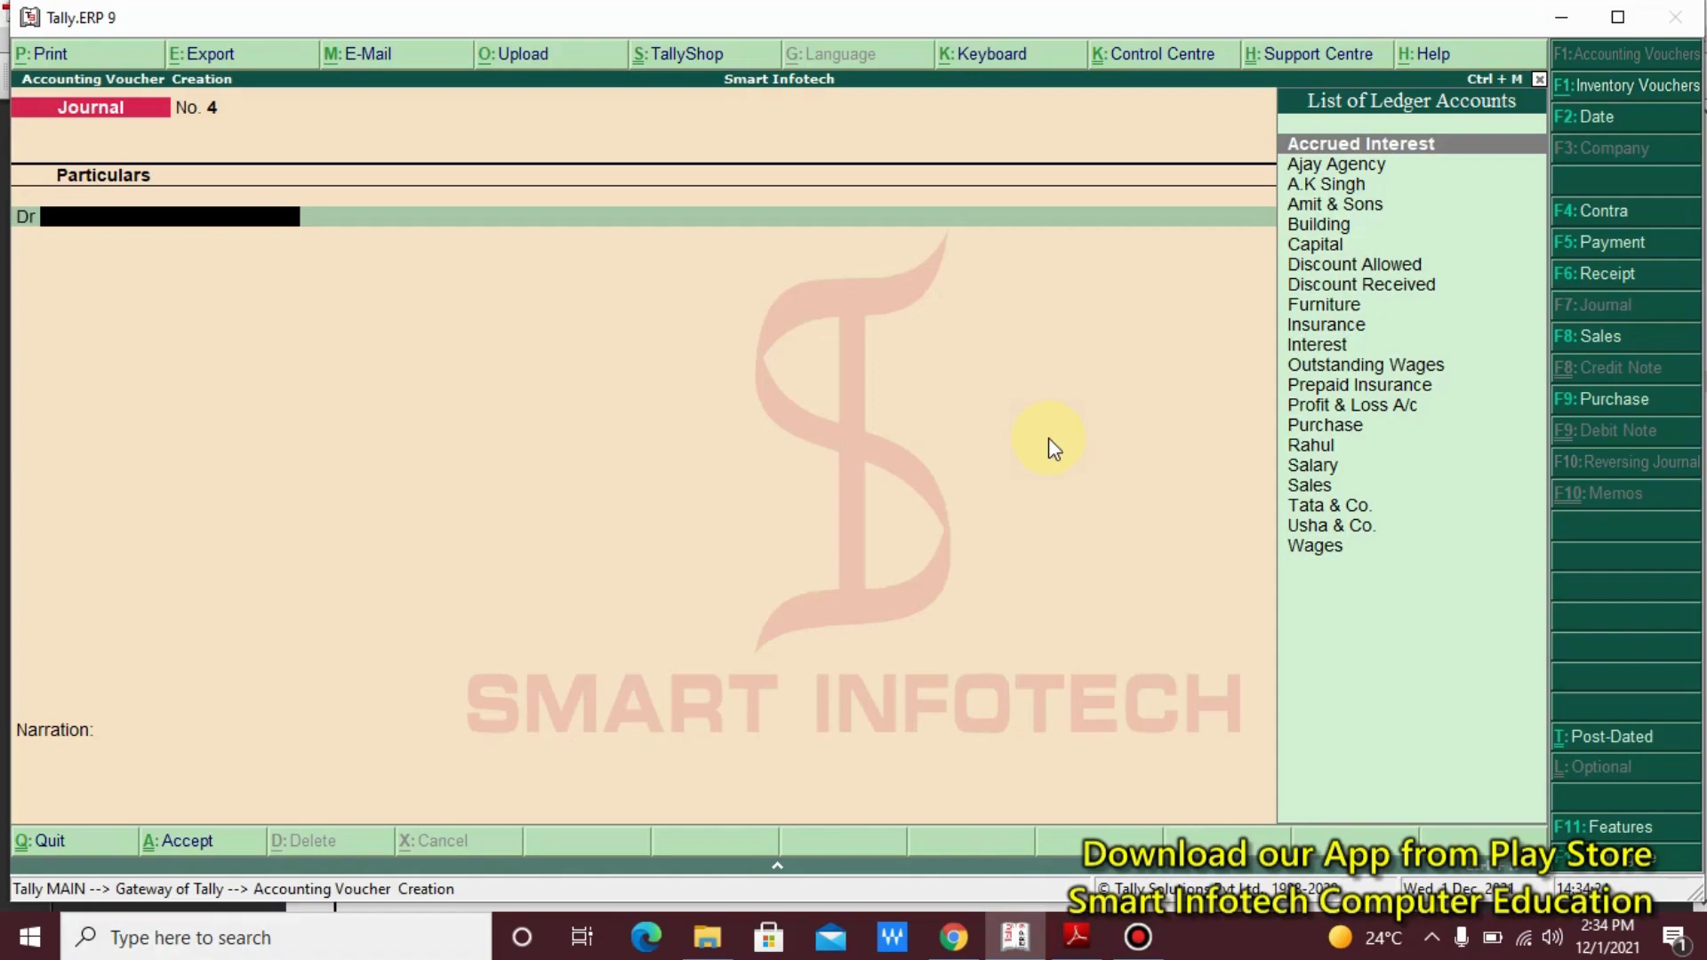
key(alt+c)
text(Co)
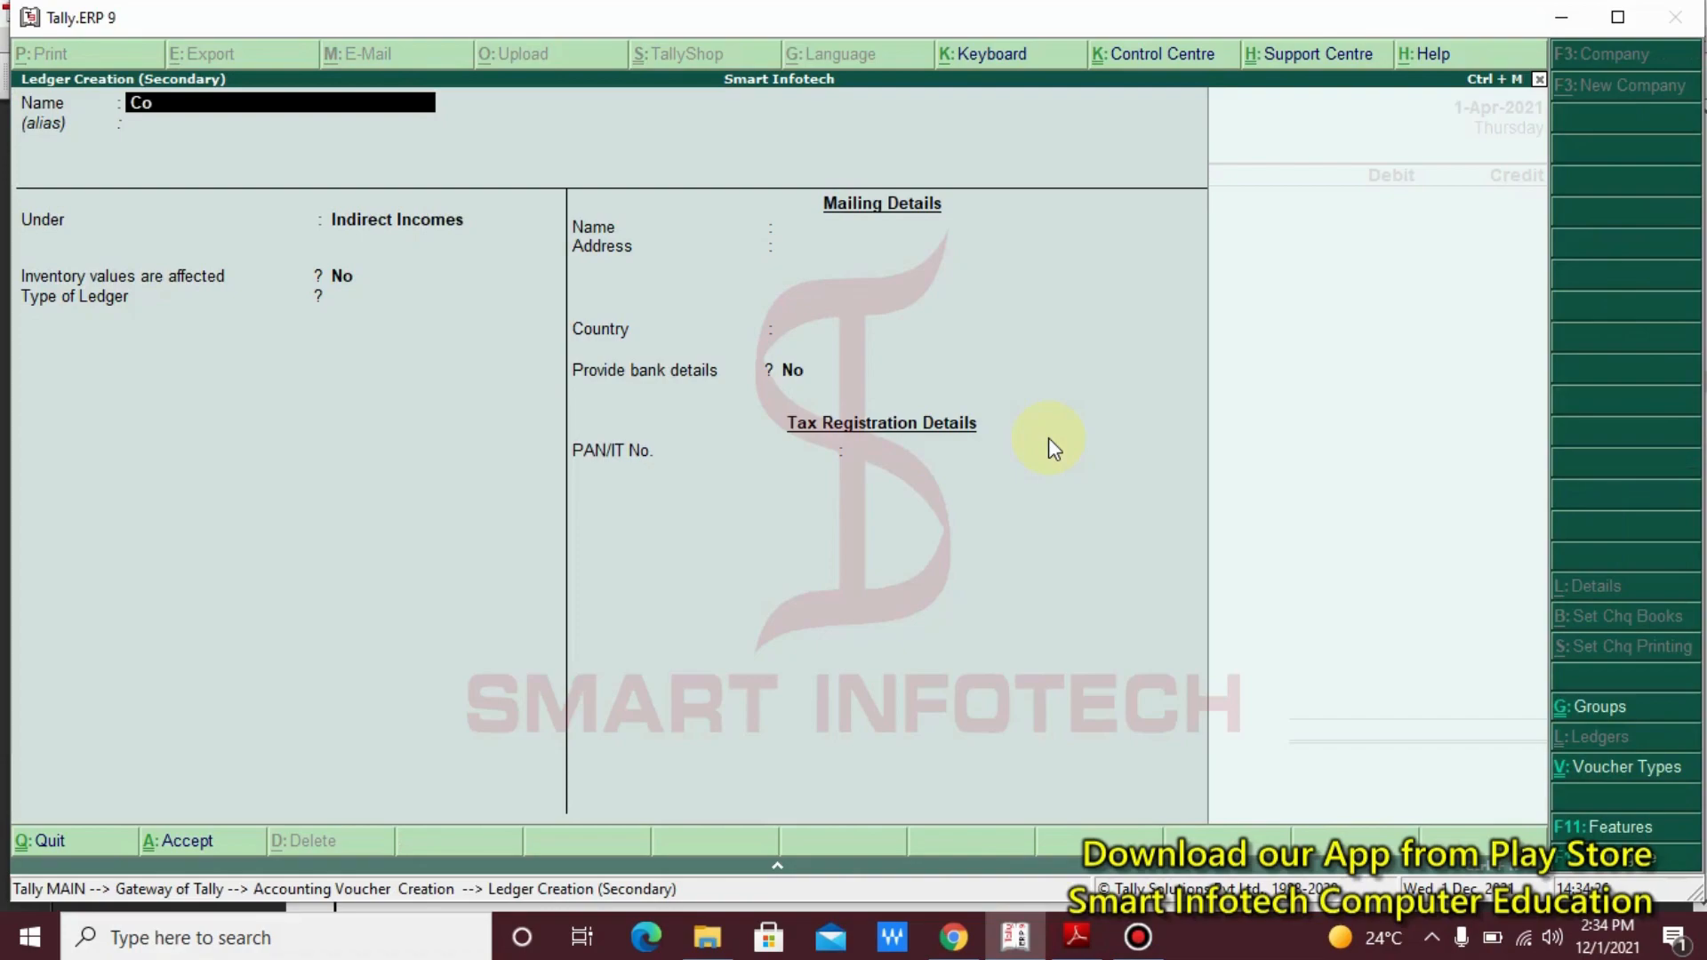
text(mmission)
key(Return)
key(Return)
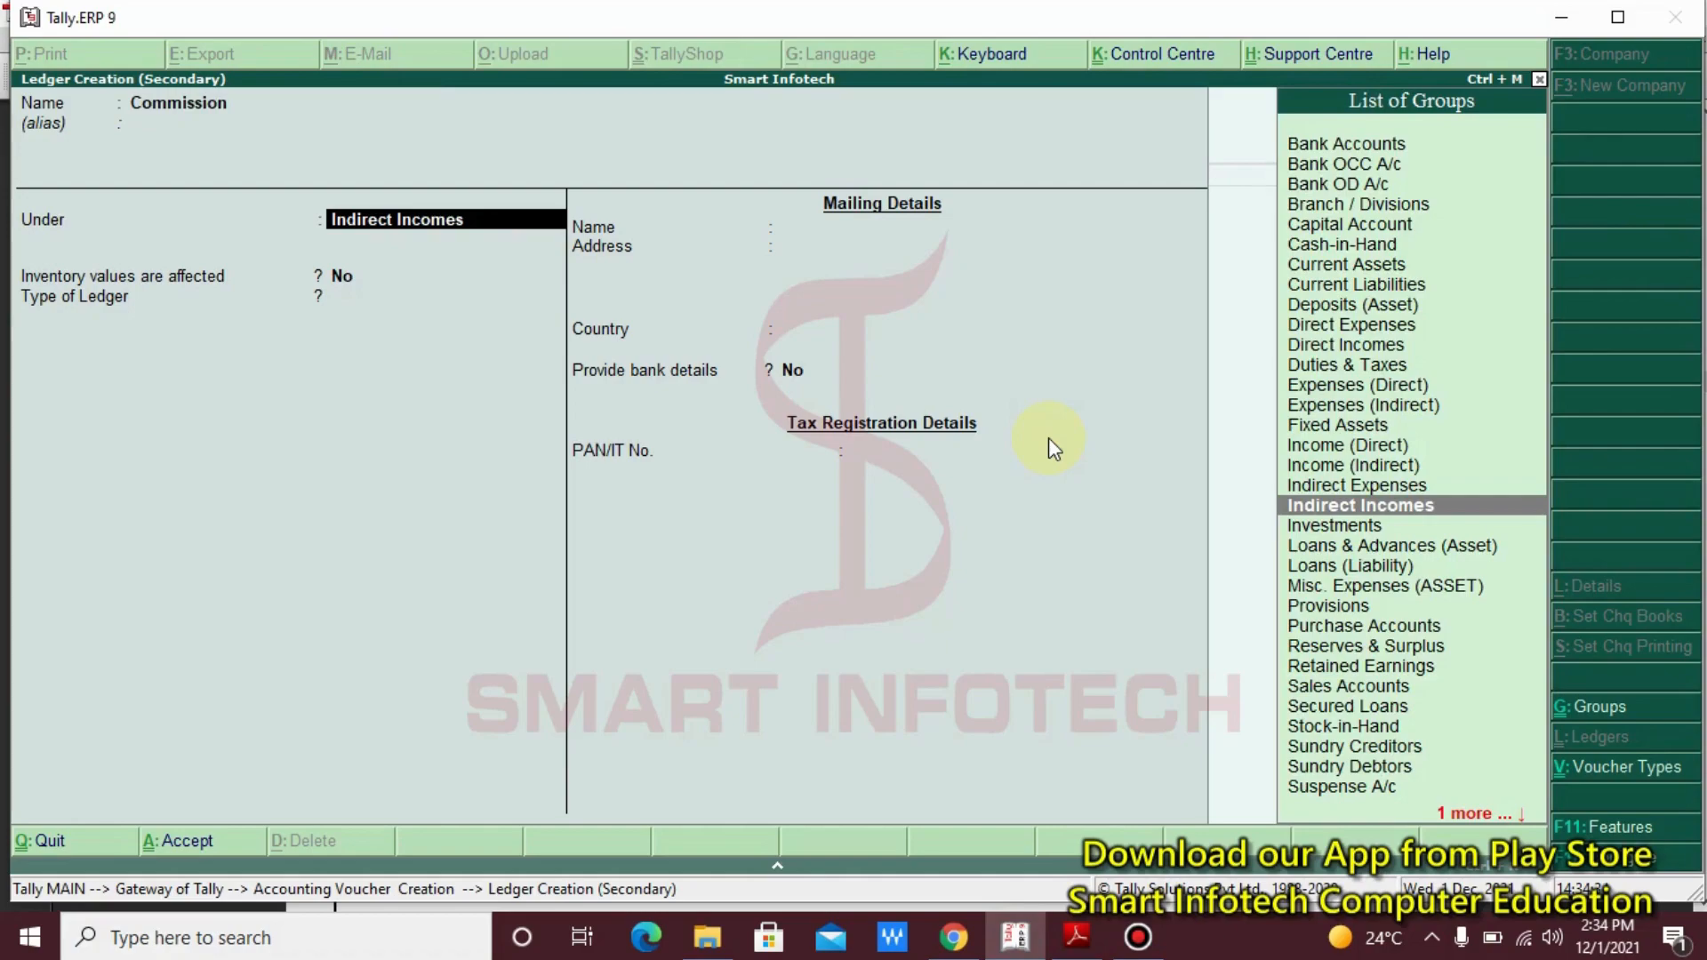
Place the Commission ledger under Indirect Expenses and save it with the other details at their defaults
key(Down)
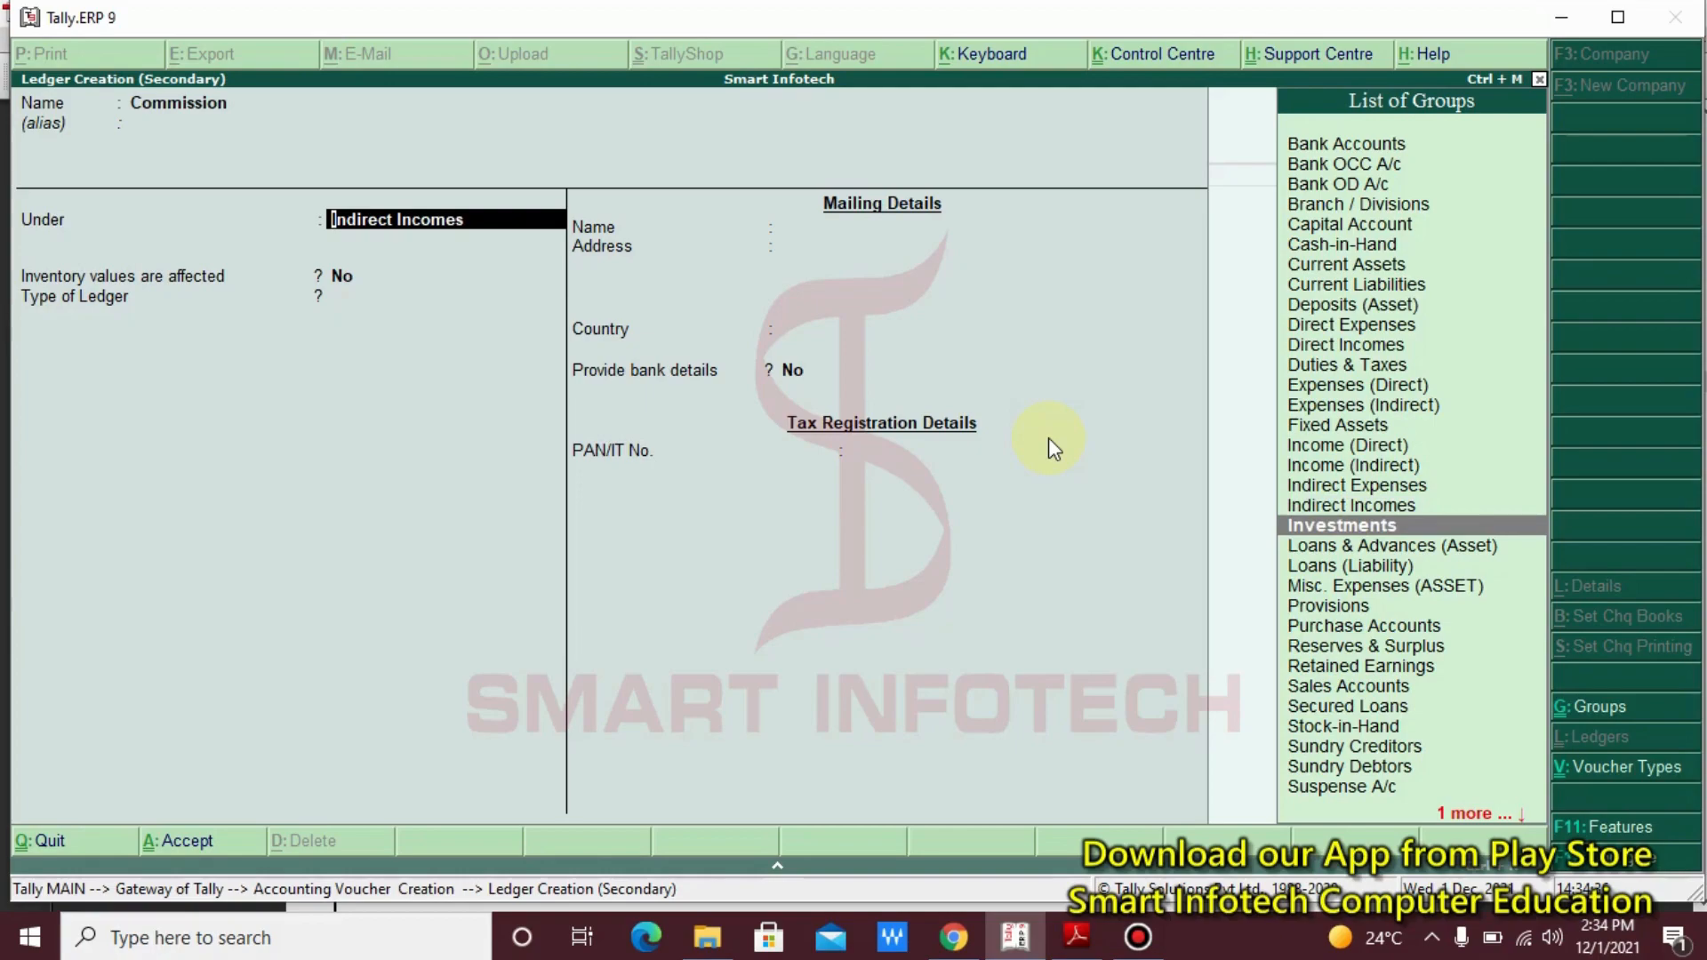
key(Up)
key(Up)
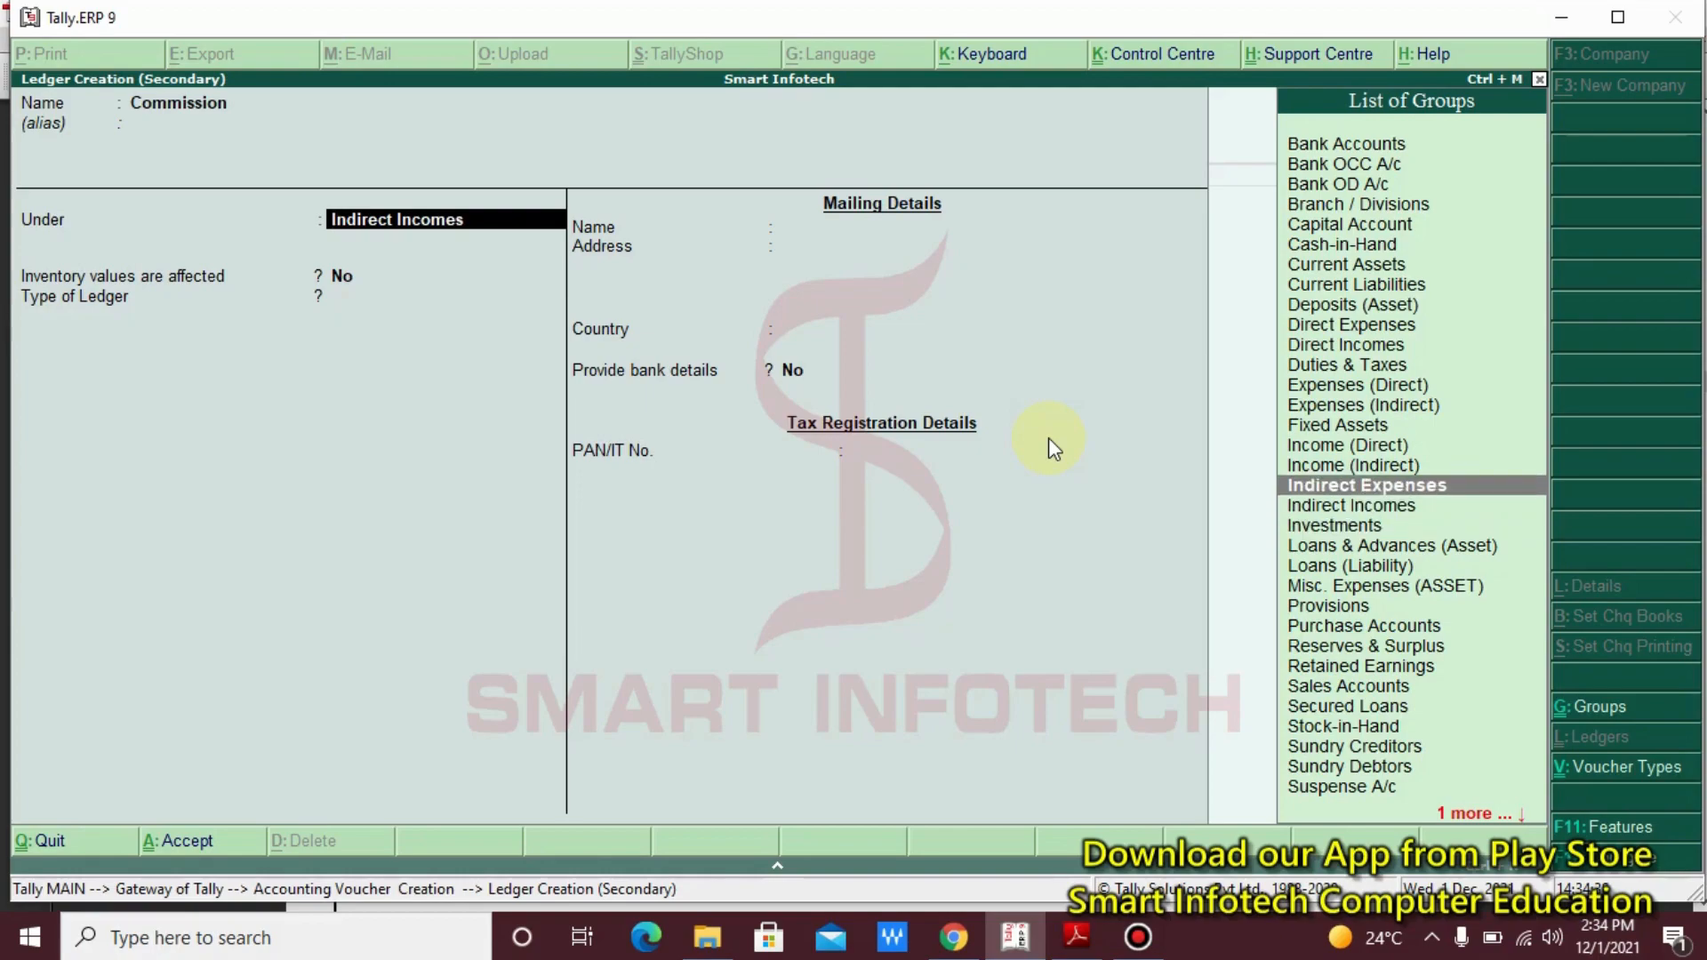
key(Return)
key(Return)
key(Return)
key(Return)
key(Return)
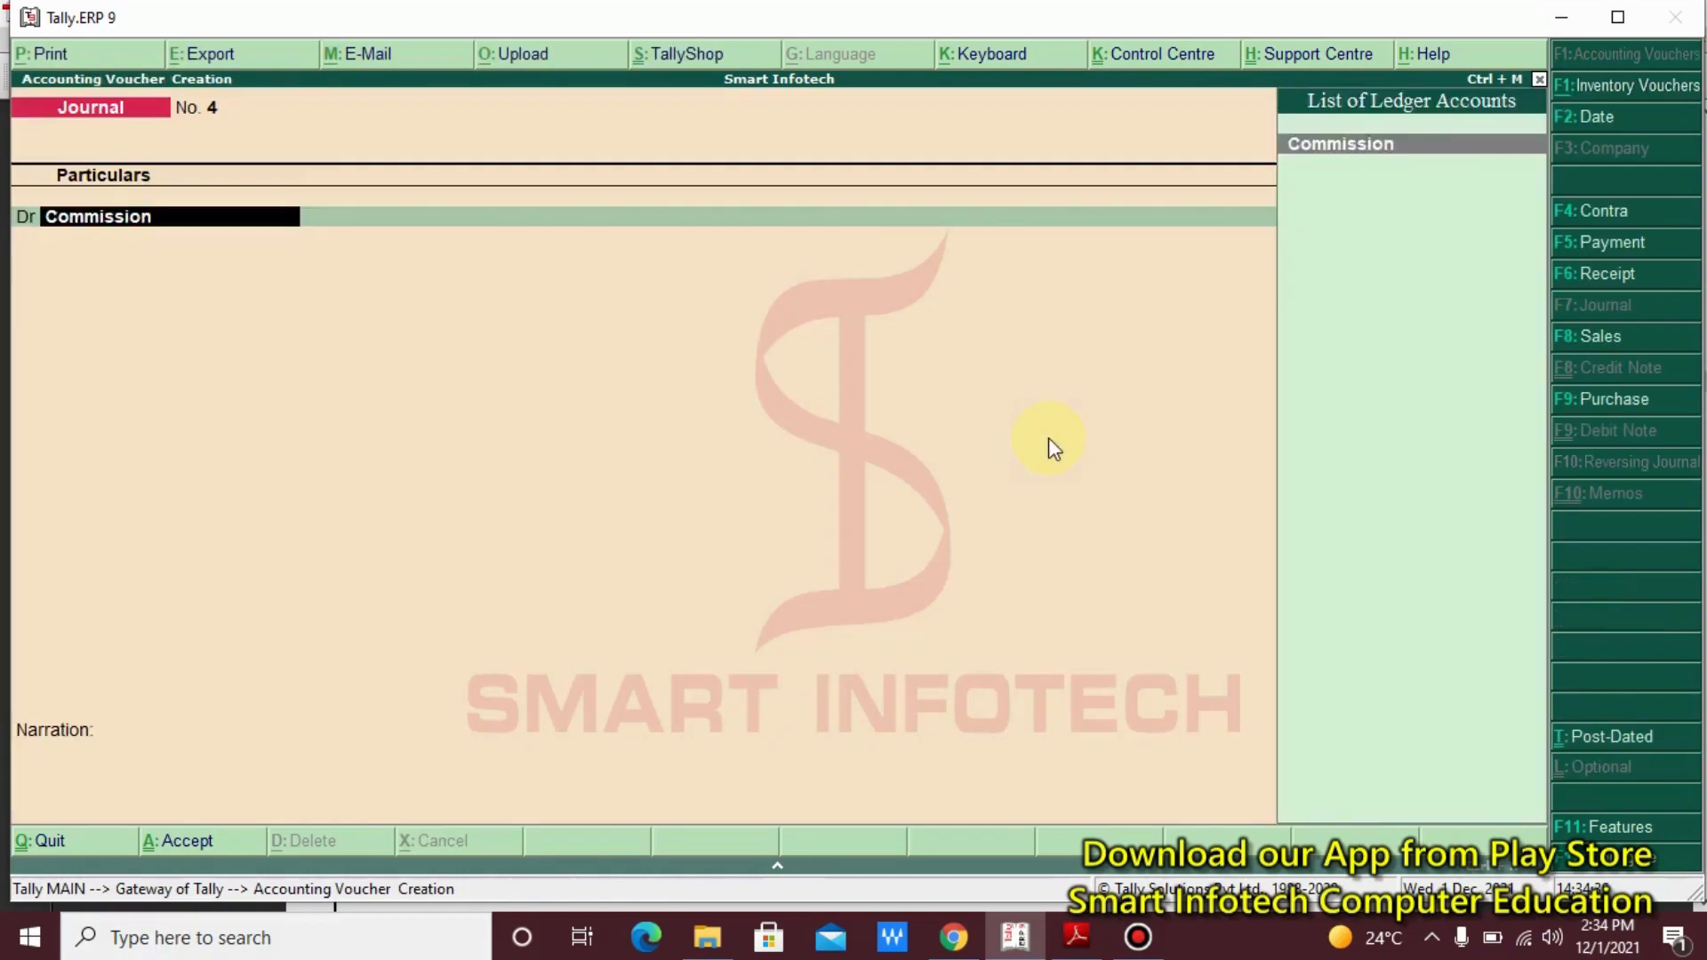
Debit Commission with 600 and start a new credit-line ledger named Unaccrued Commission, without an alias
text(600)
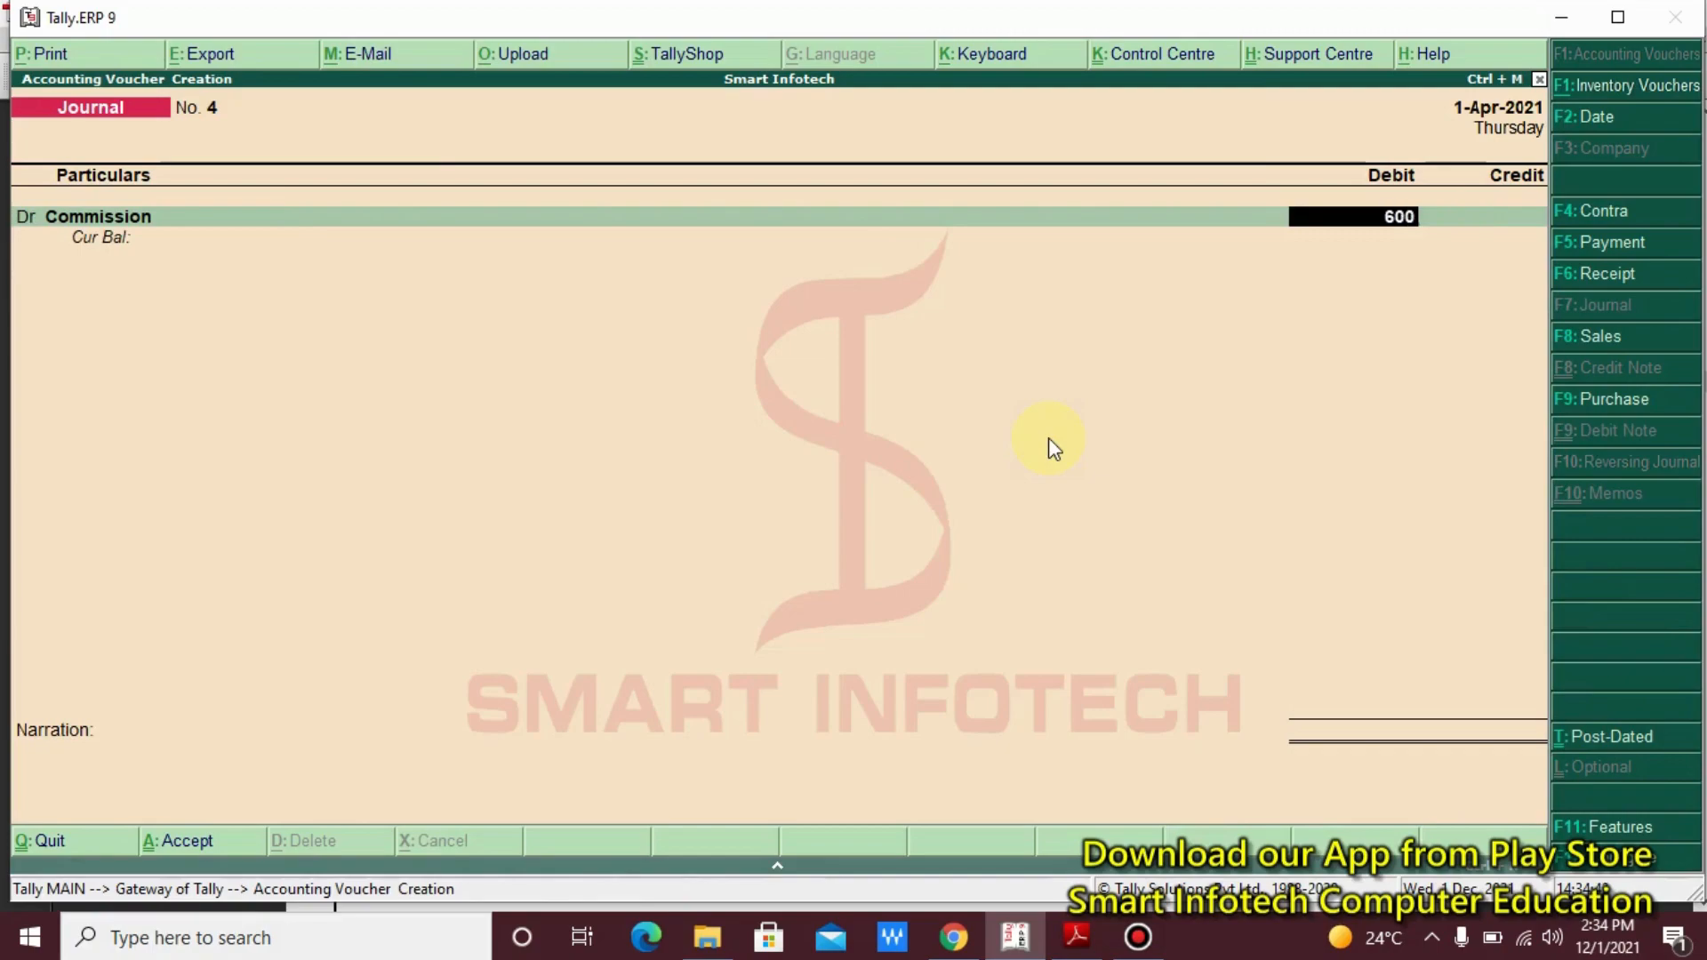
key(Return)
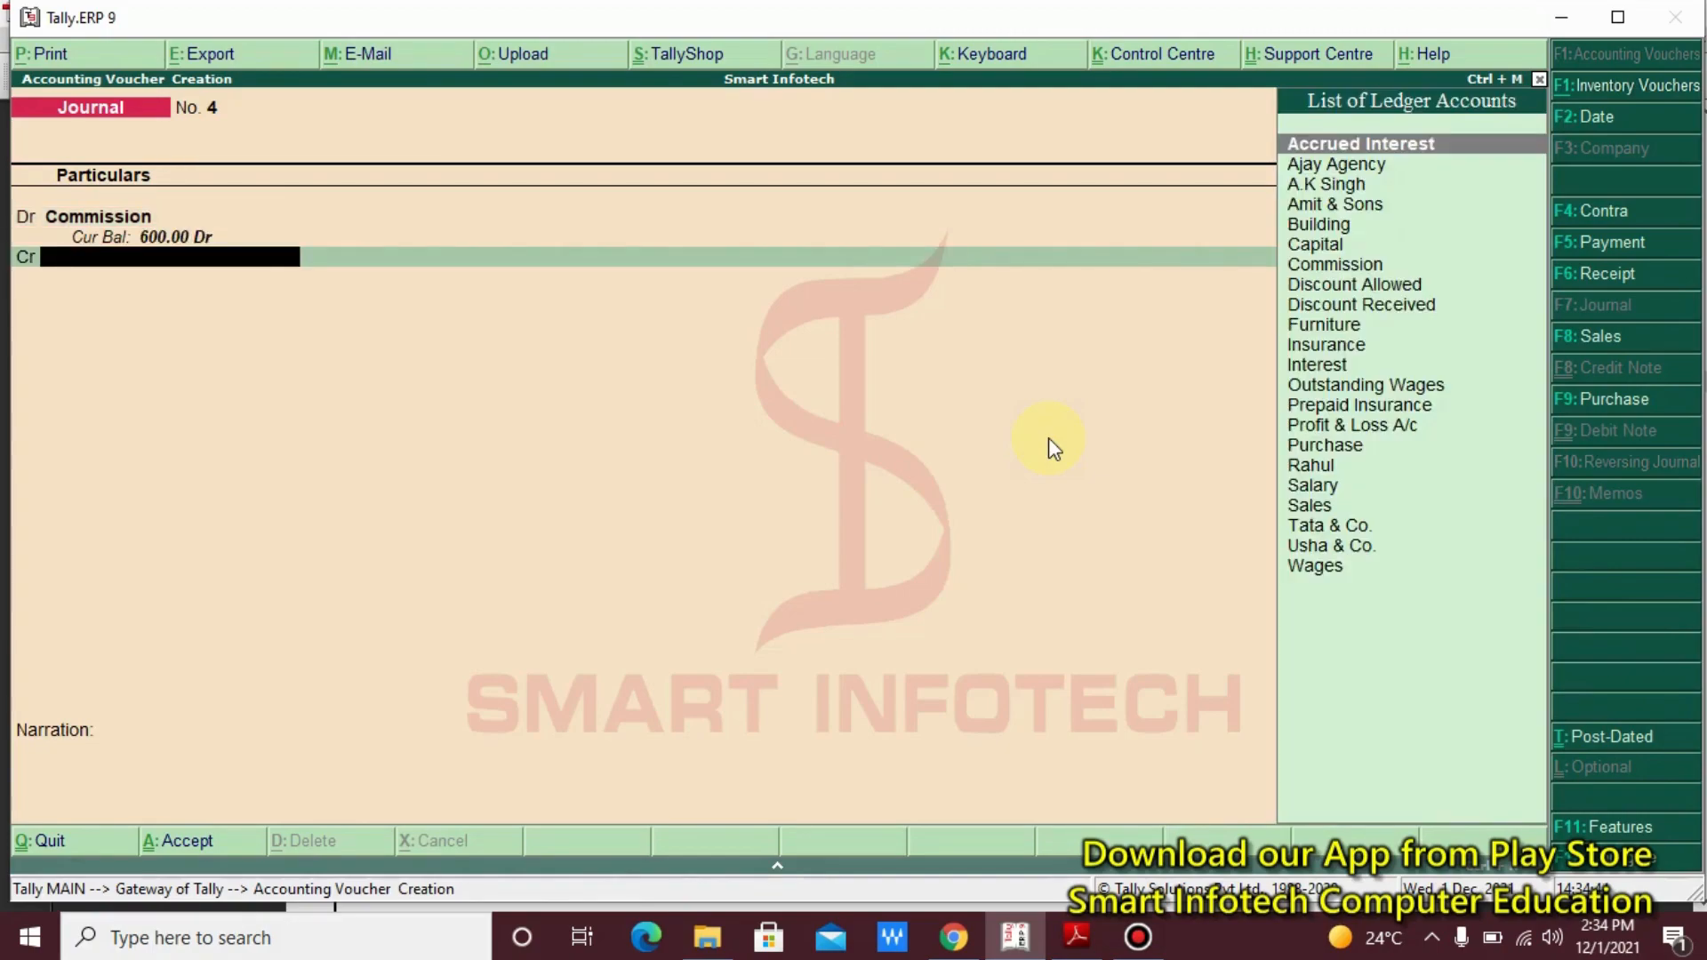
key(alt+c)
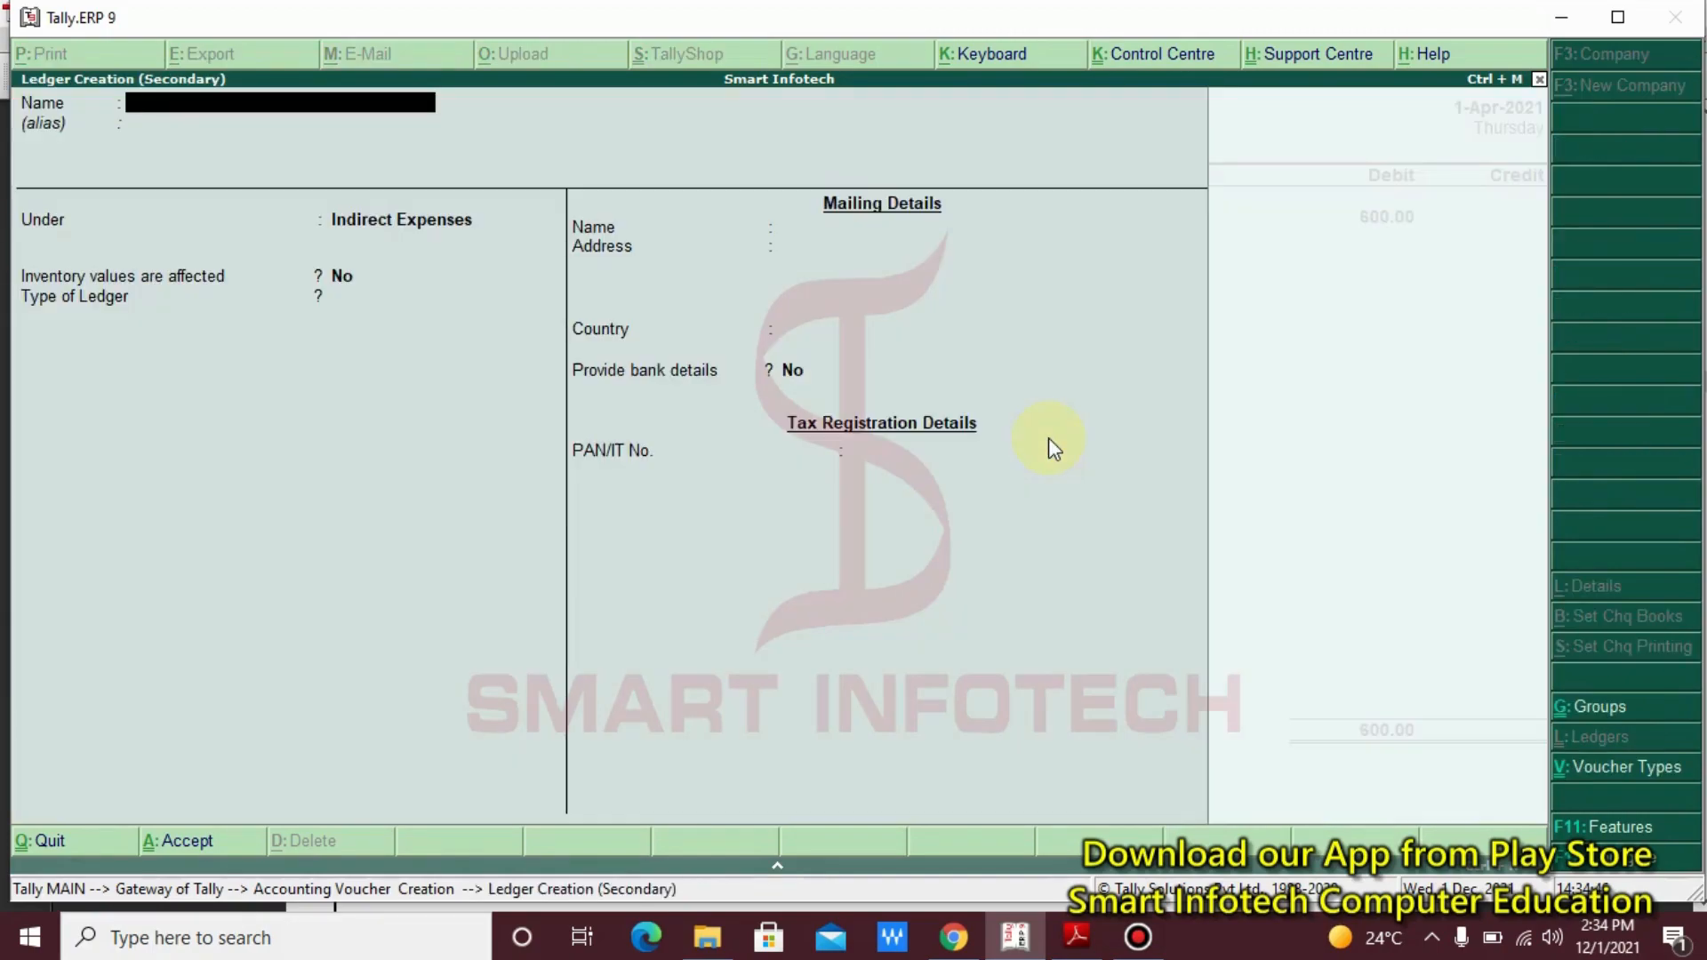
text(Unaccrued Commission)
key(Return)
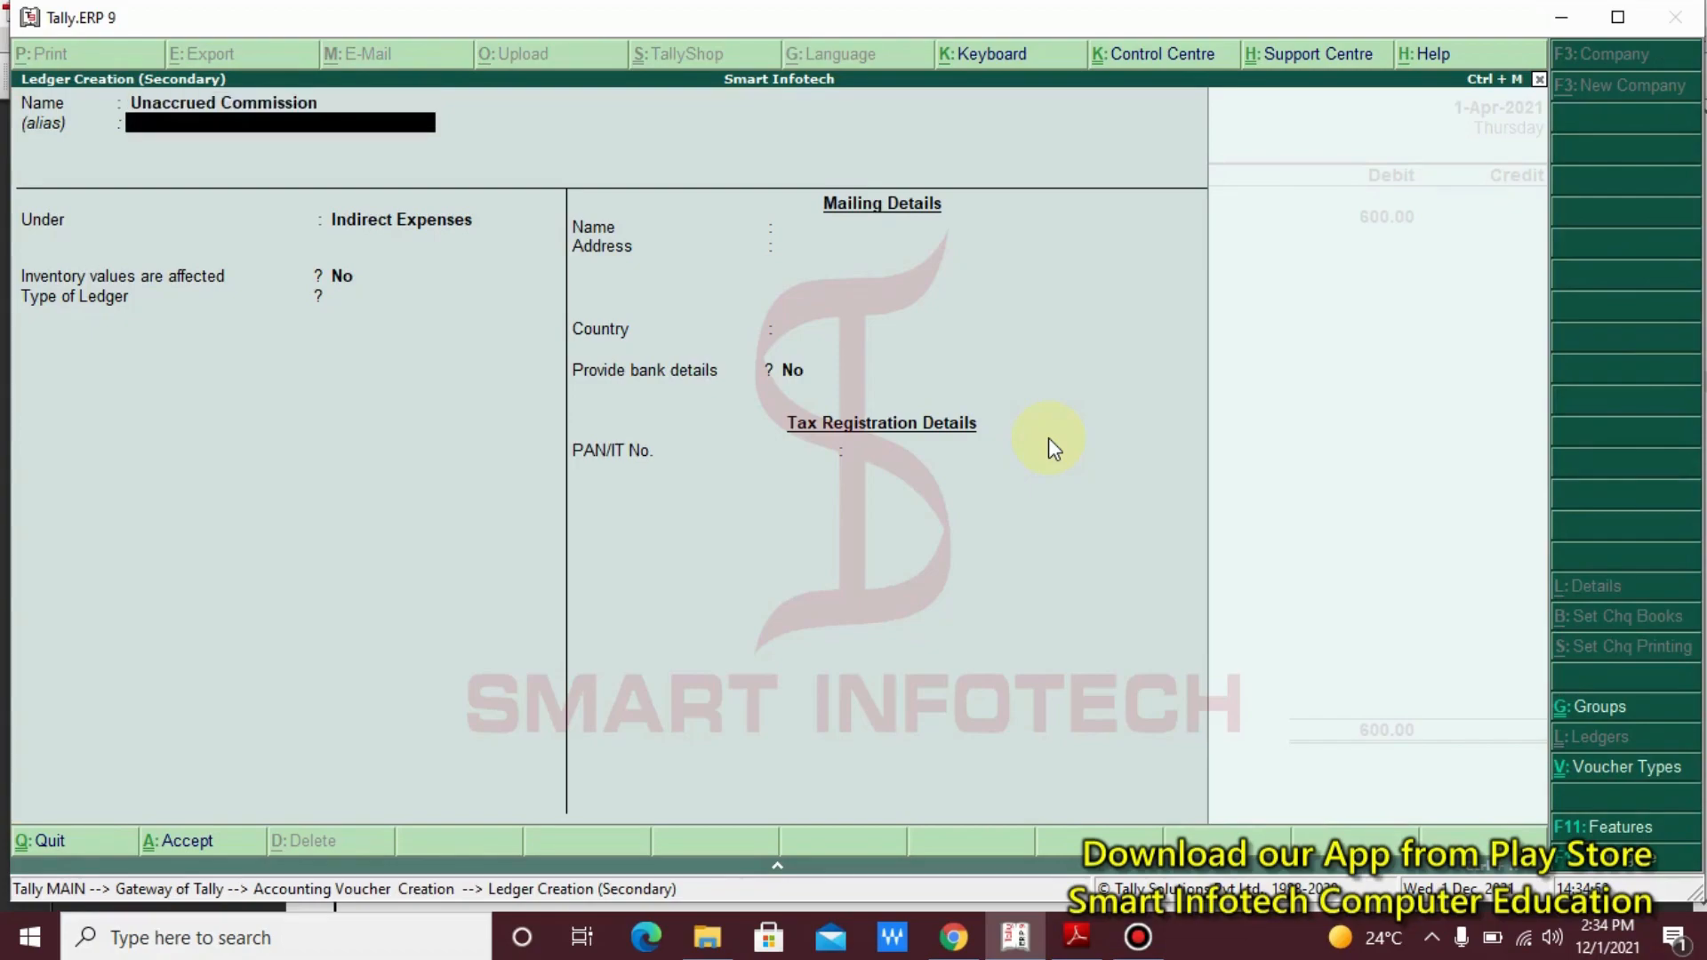
key(Return)
Place the Unaccrued Commission ledger under Current Liabilities and save it with the mailing and tax details at their defaults
text(C)
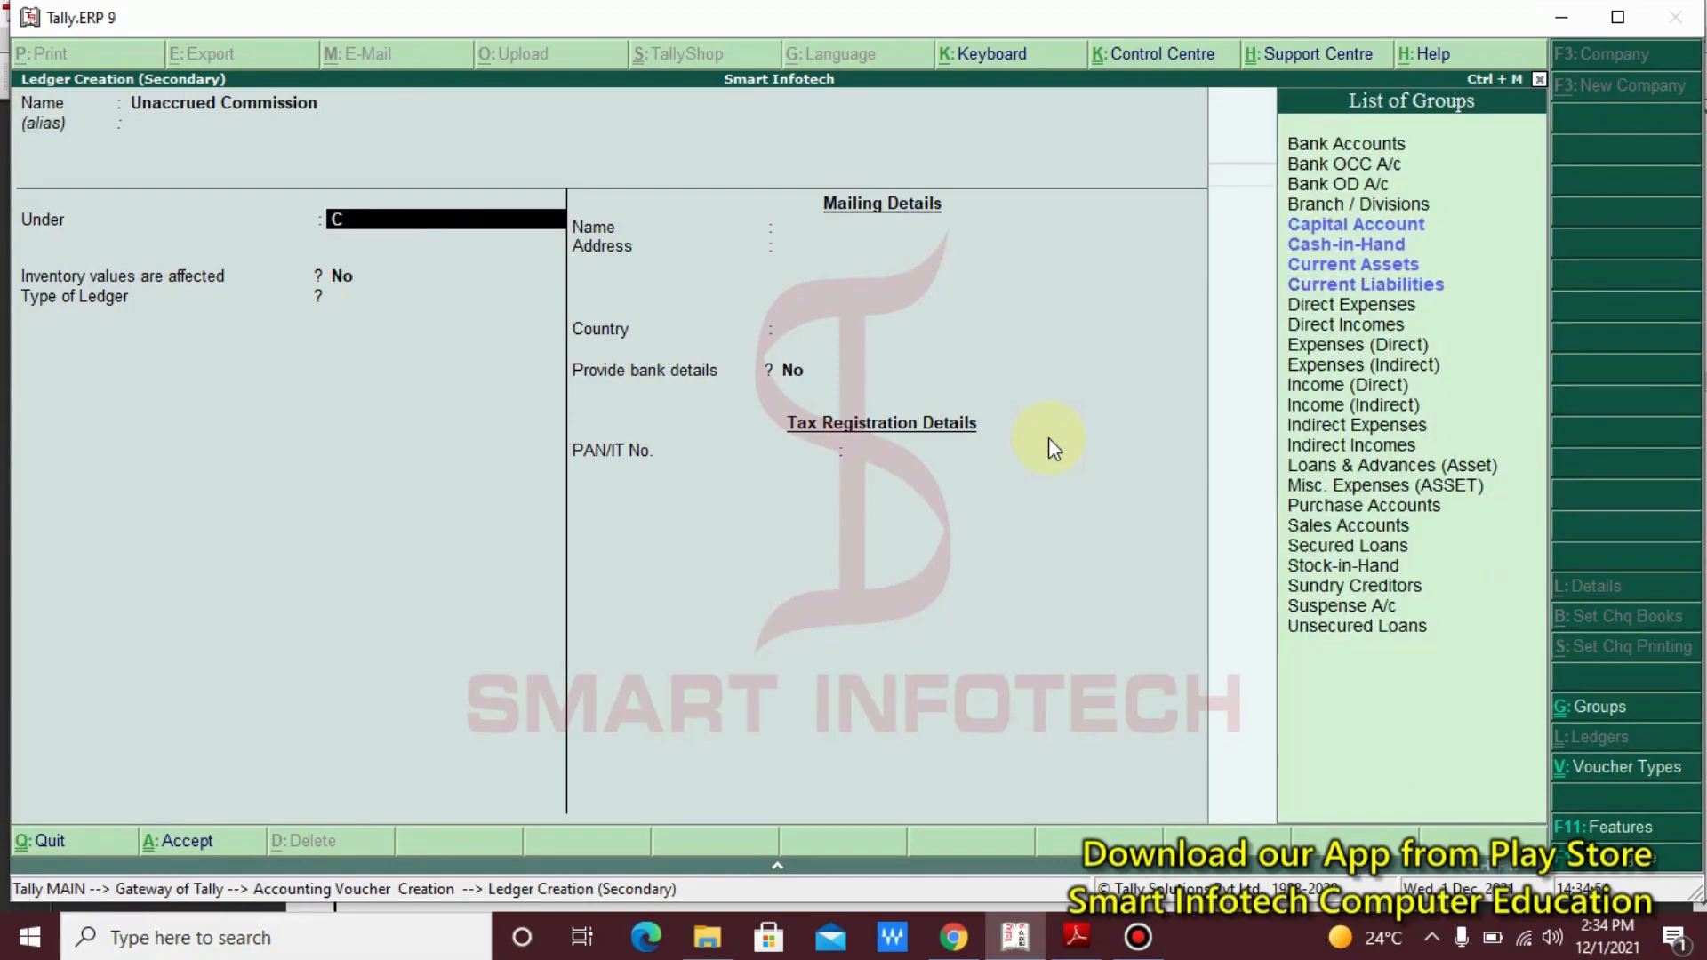
key(Down)
key(Down)
key(Down)
key(Down)
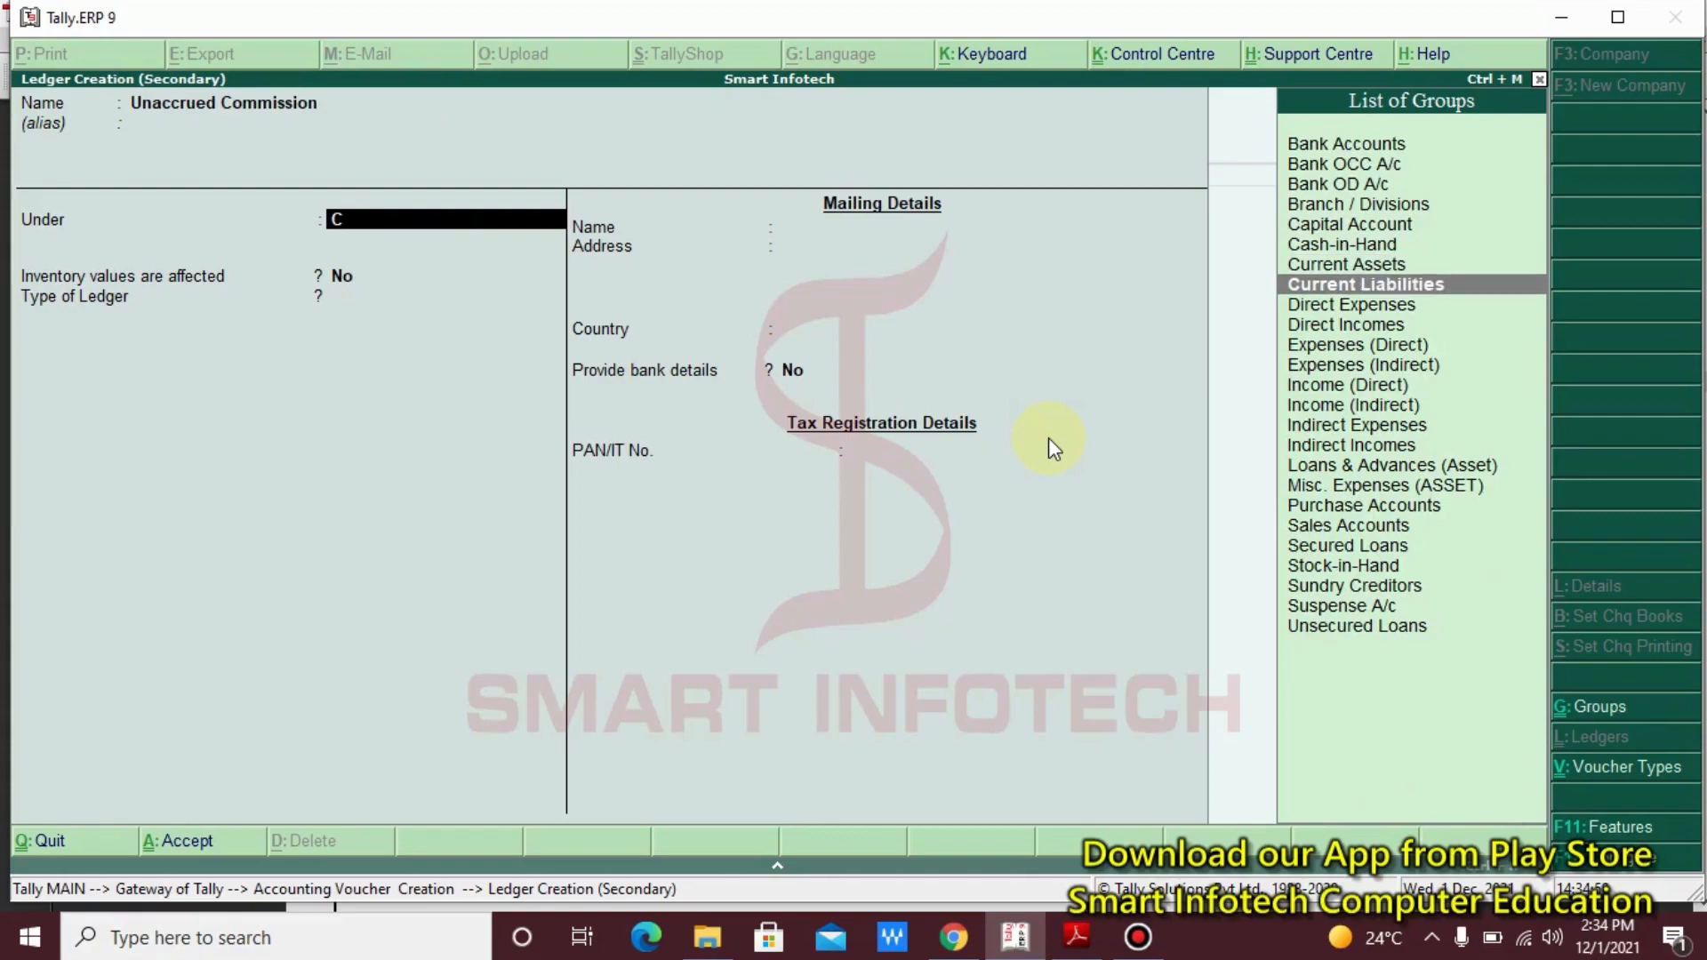
key(Return)
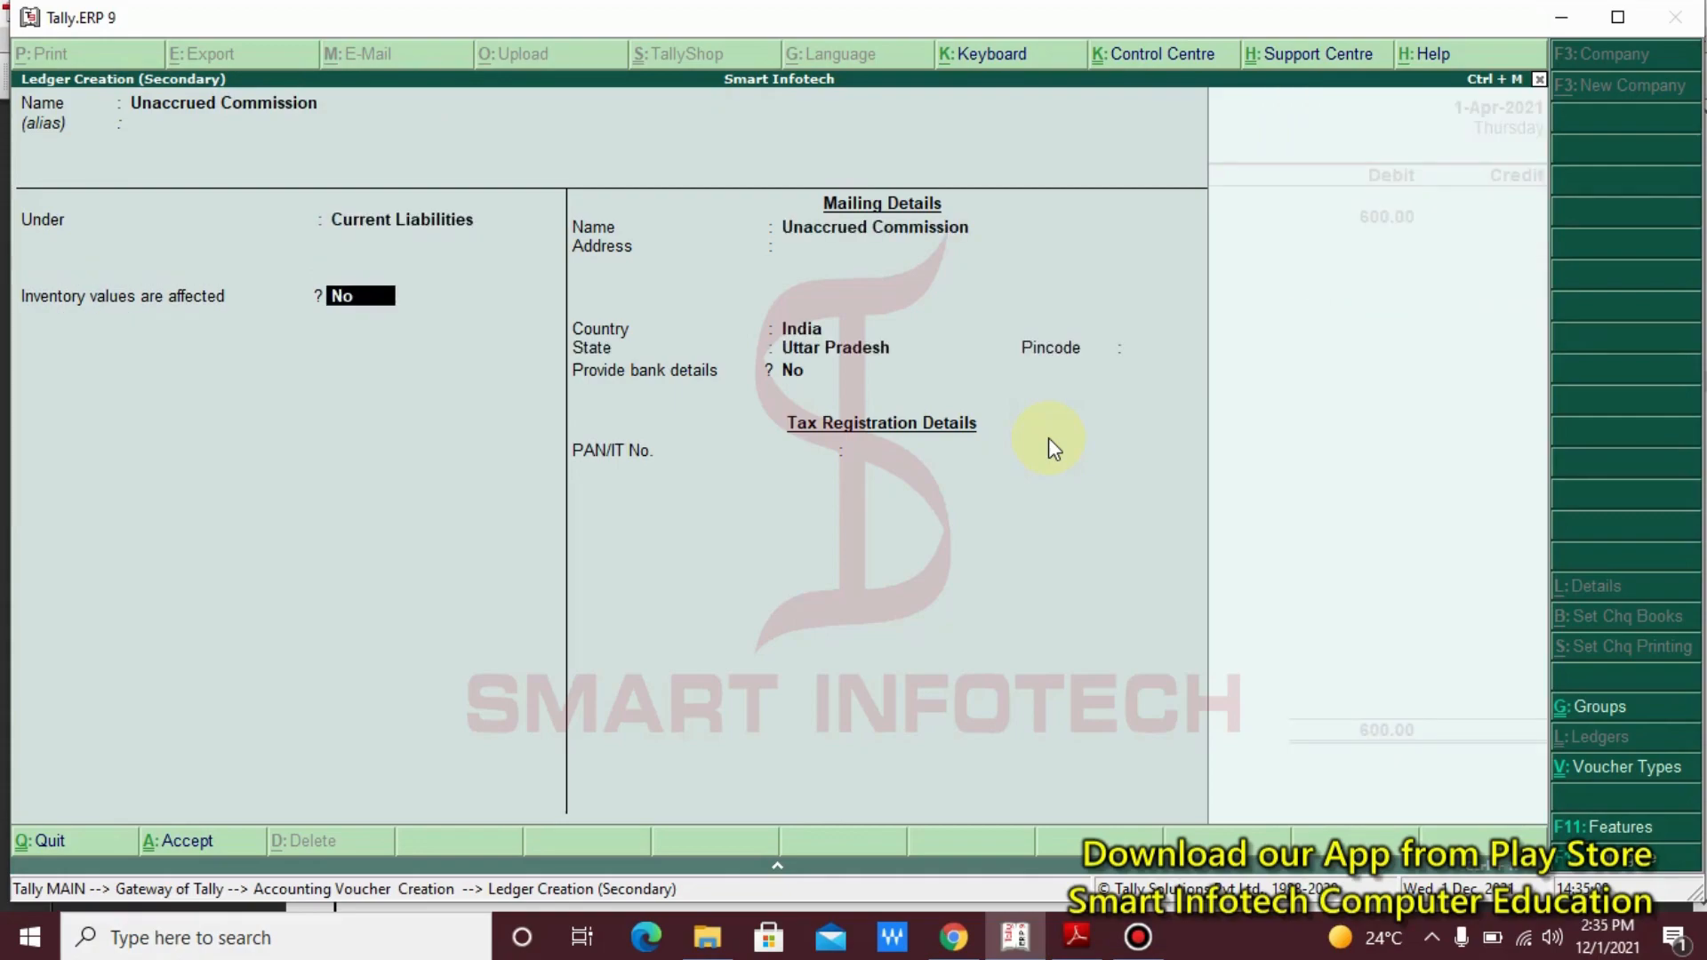
key(Return)
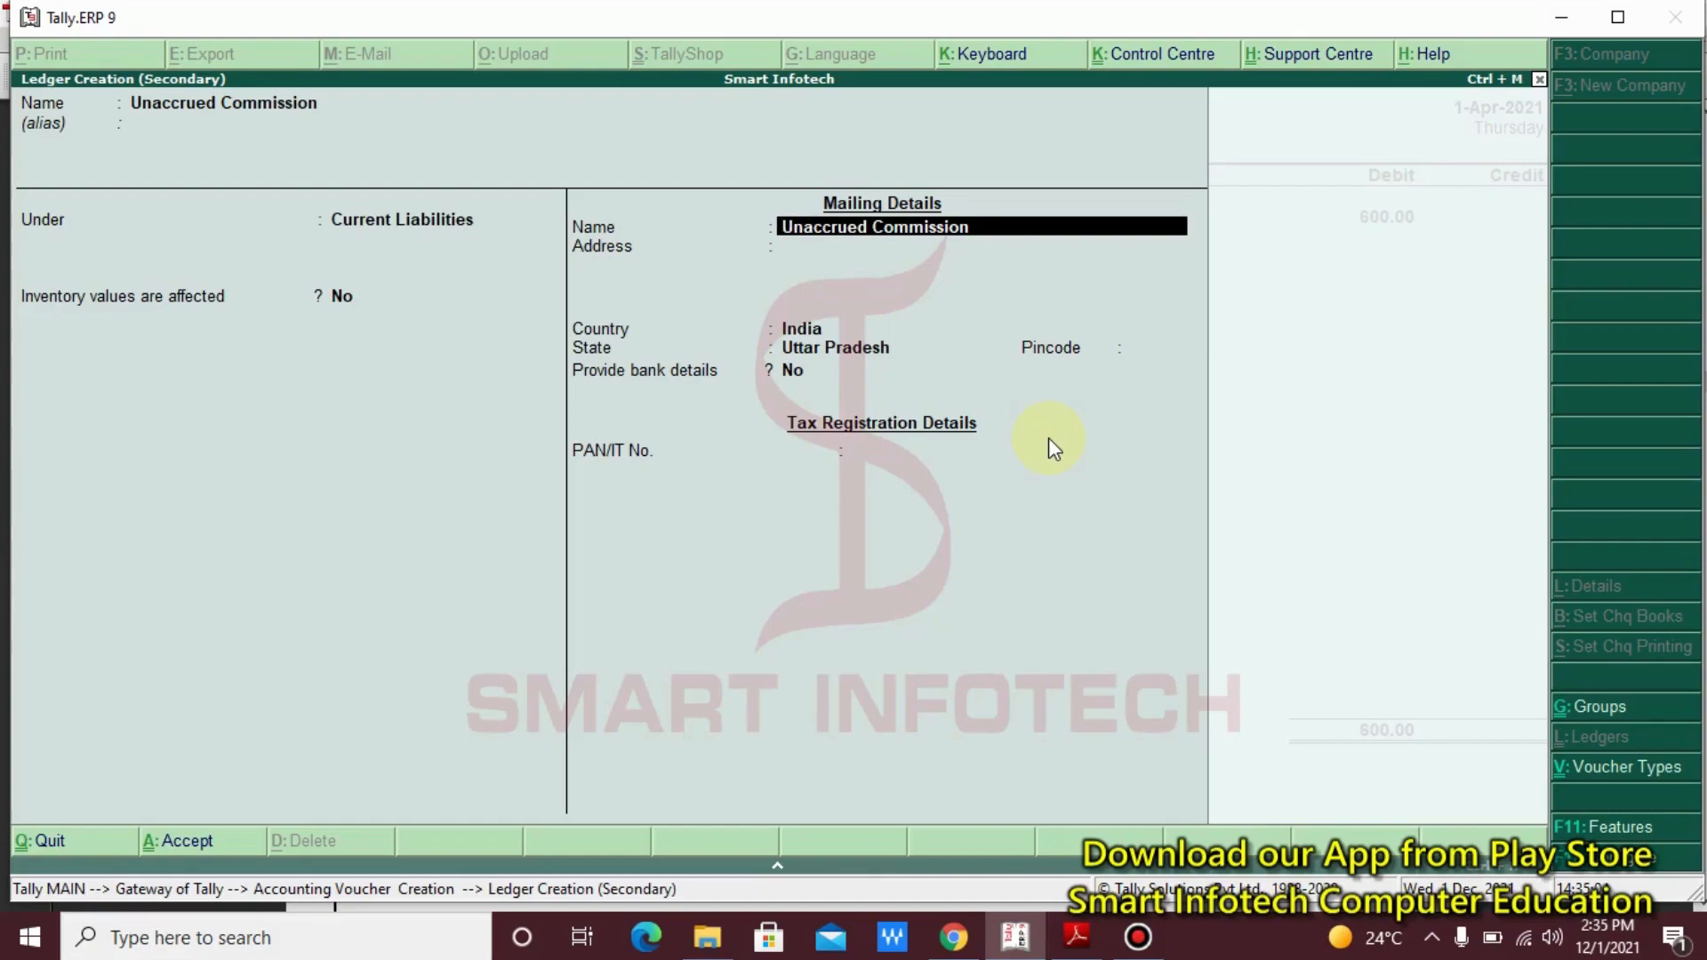
key(Return)
key(Return)
key(Return)
key(Return)
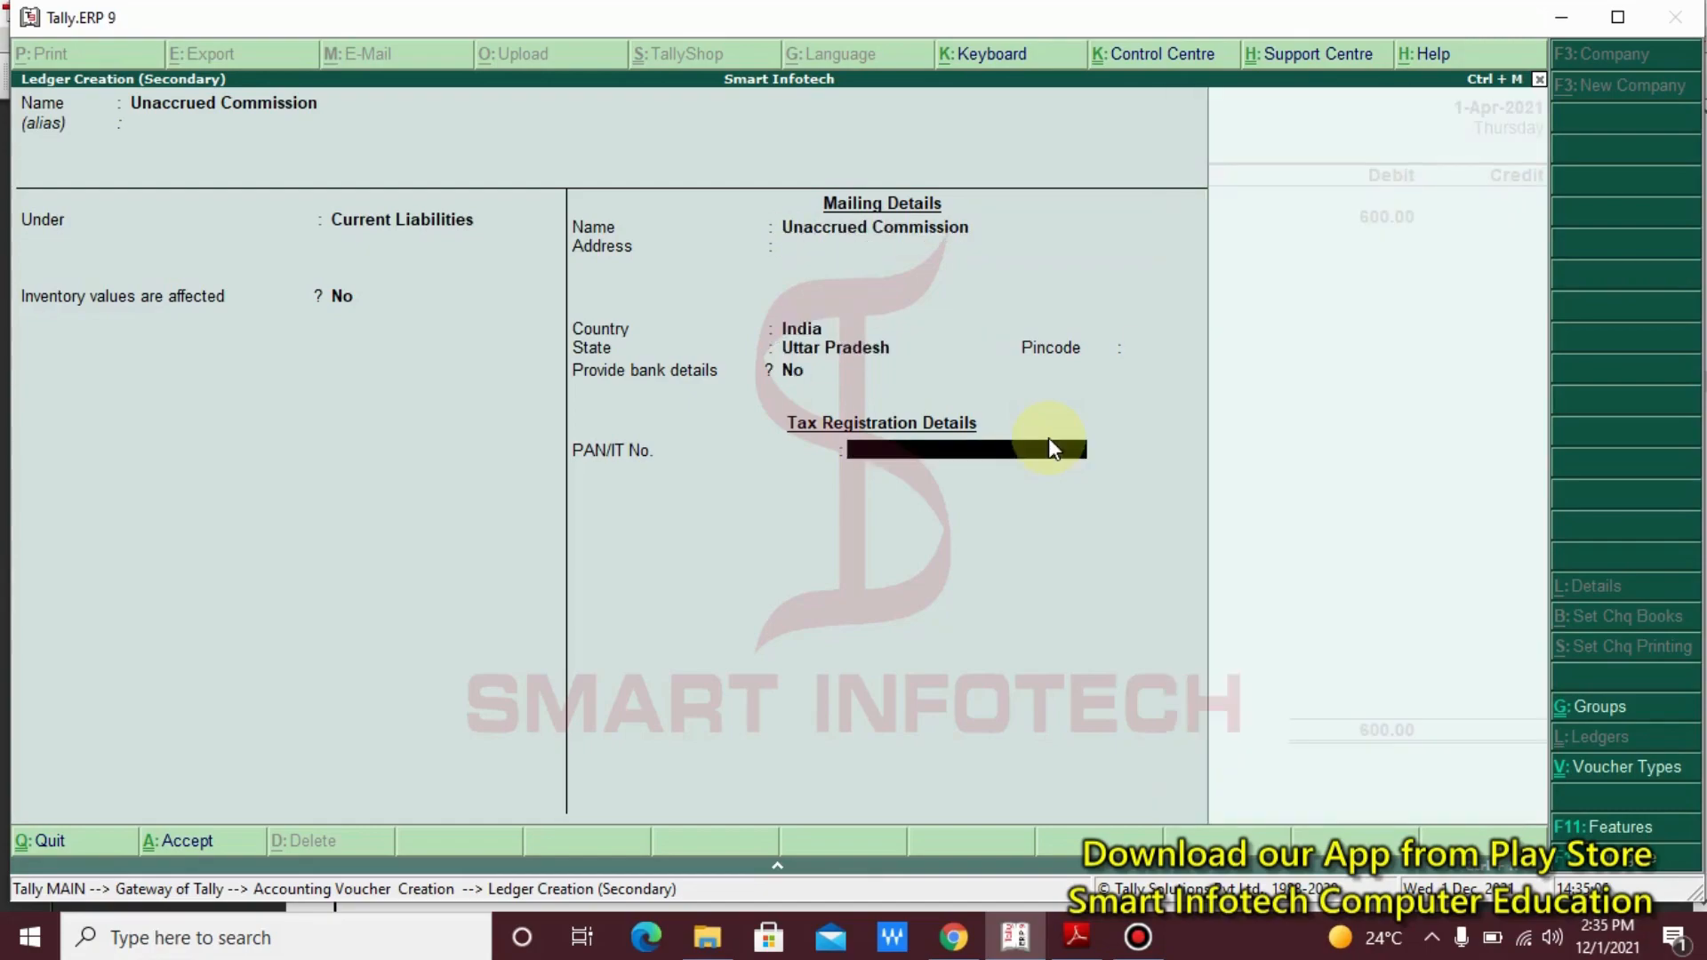
key(Return)
key(Return)
Credit Unaccrued Commission with 600, leave the narration blank and save the journal voucher
key(Return)
key(Return)
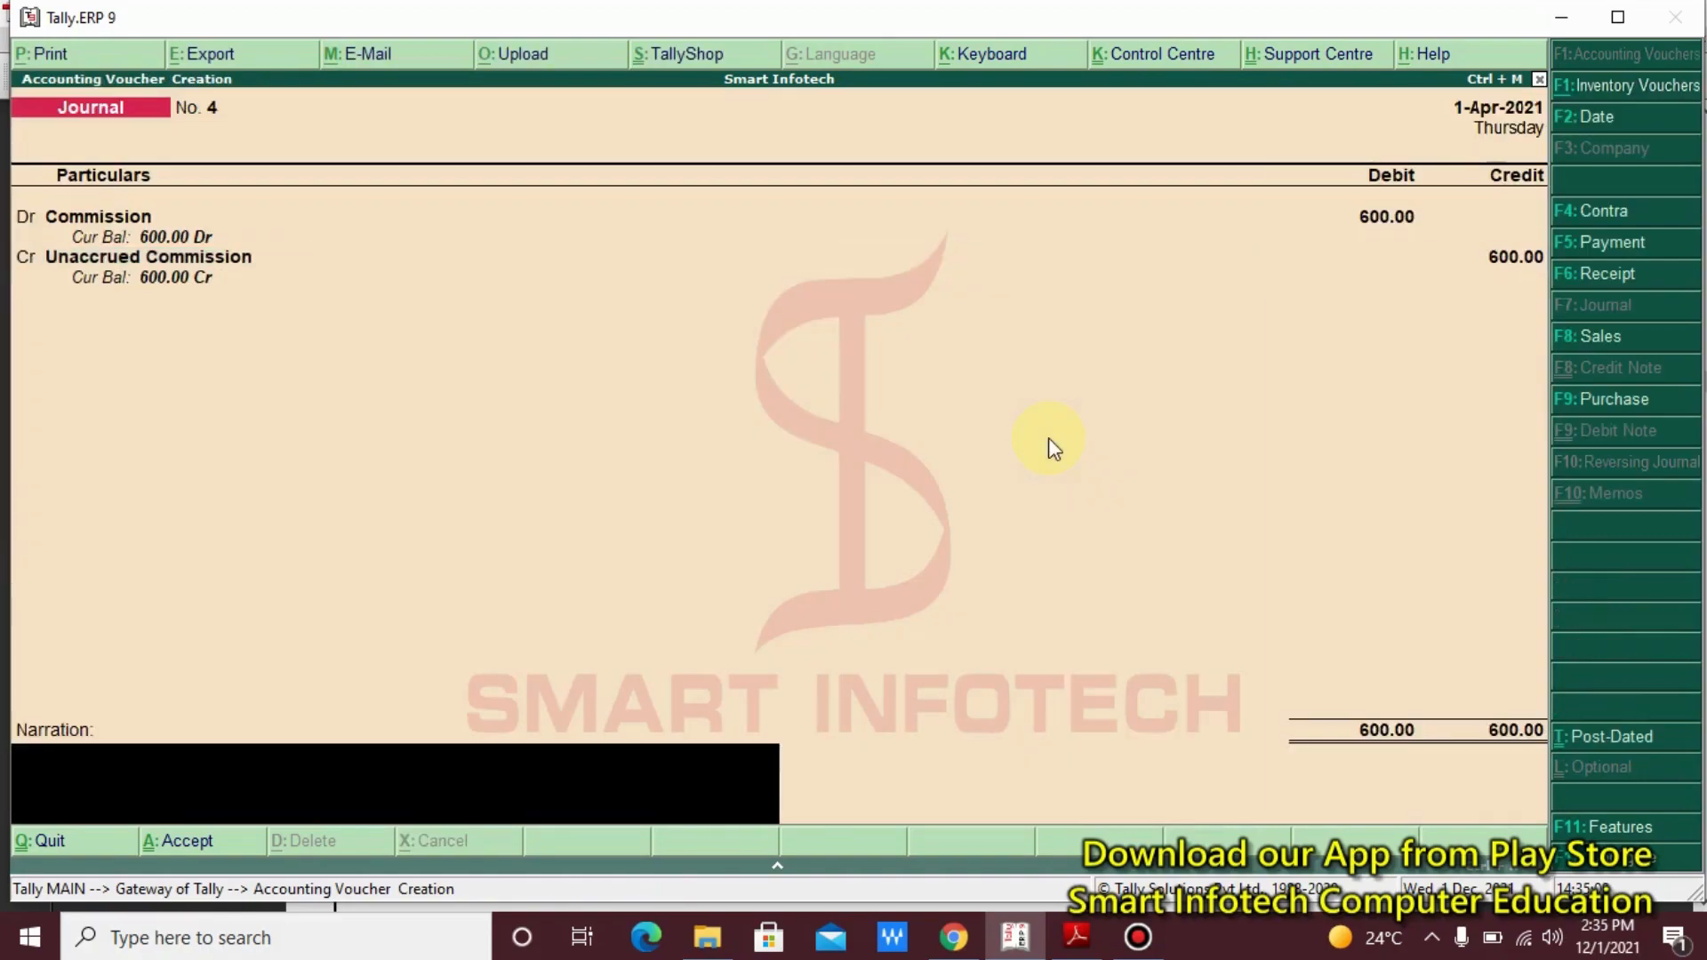
key(Return)
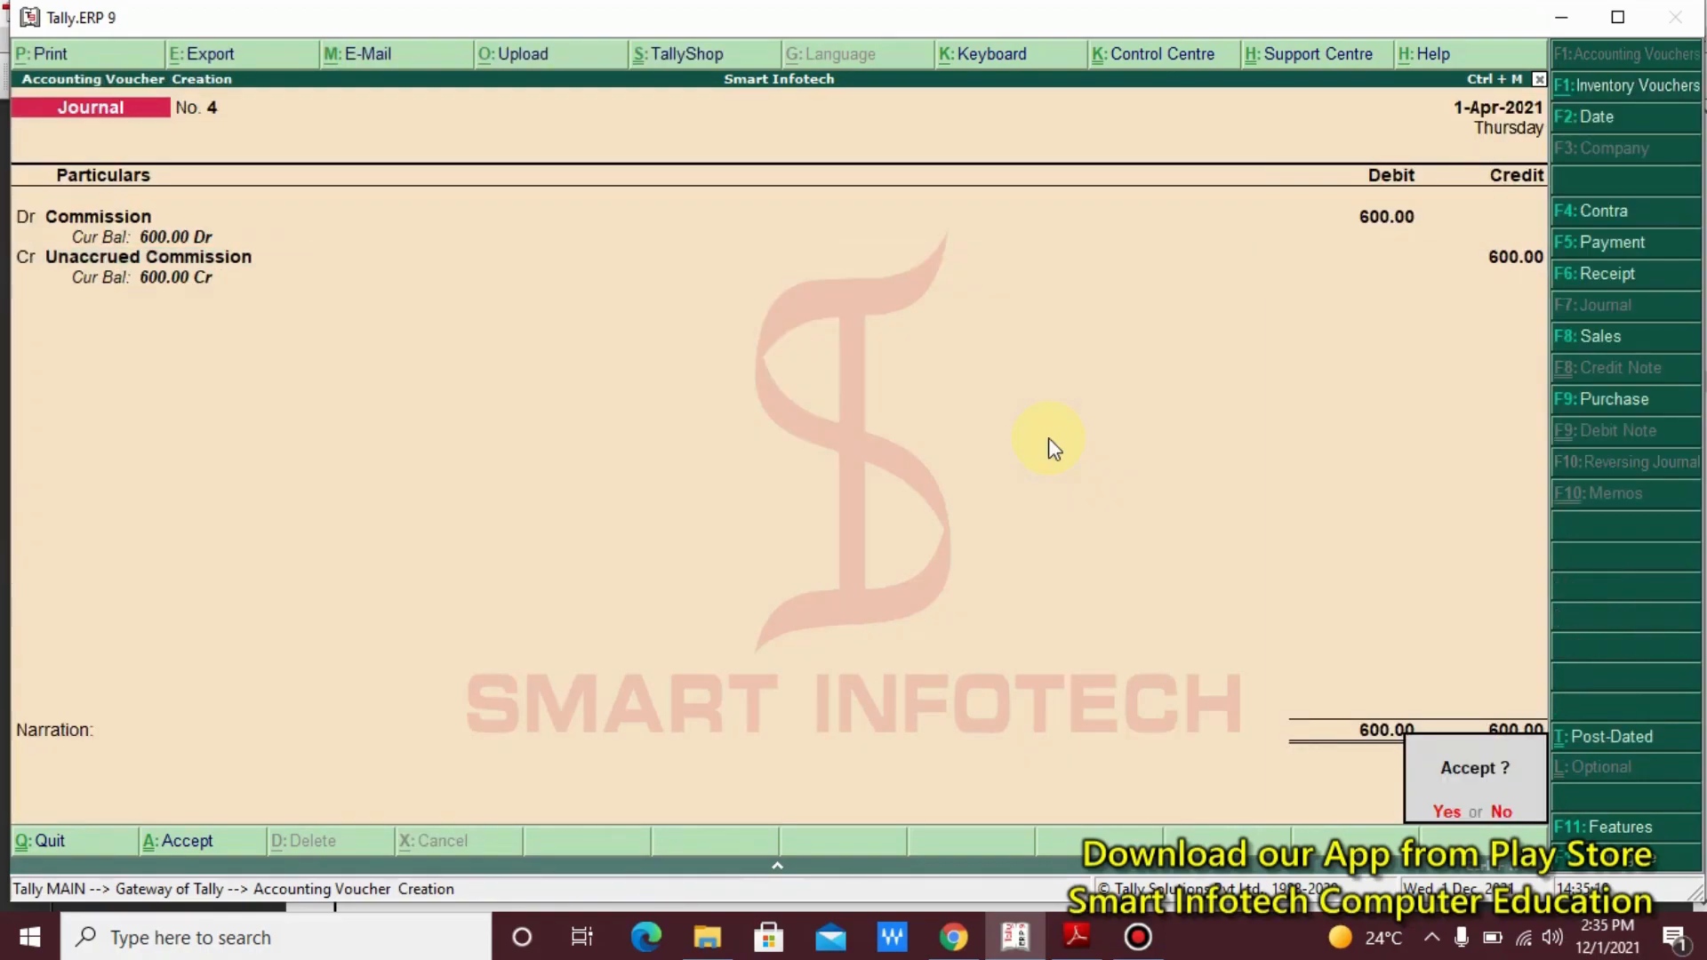
key(Return)
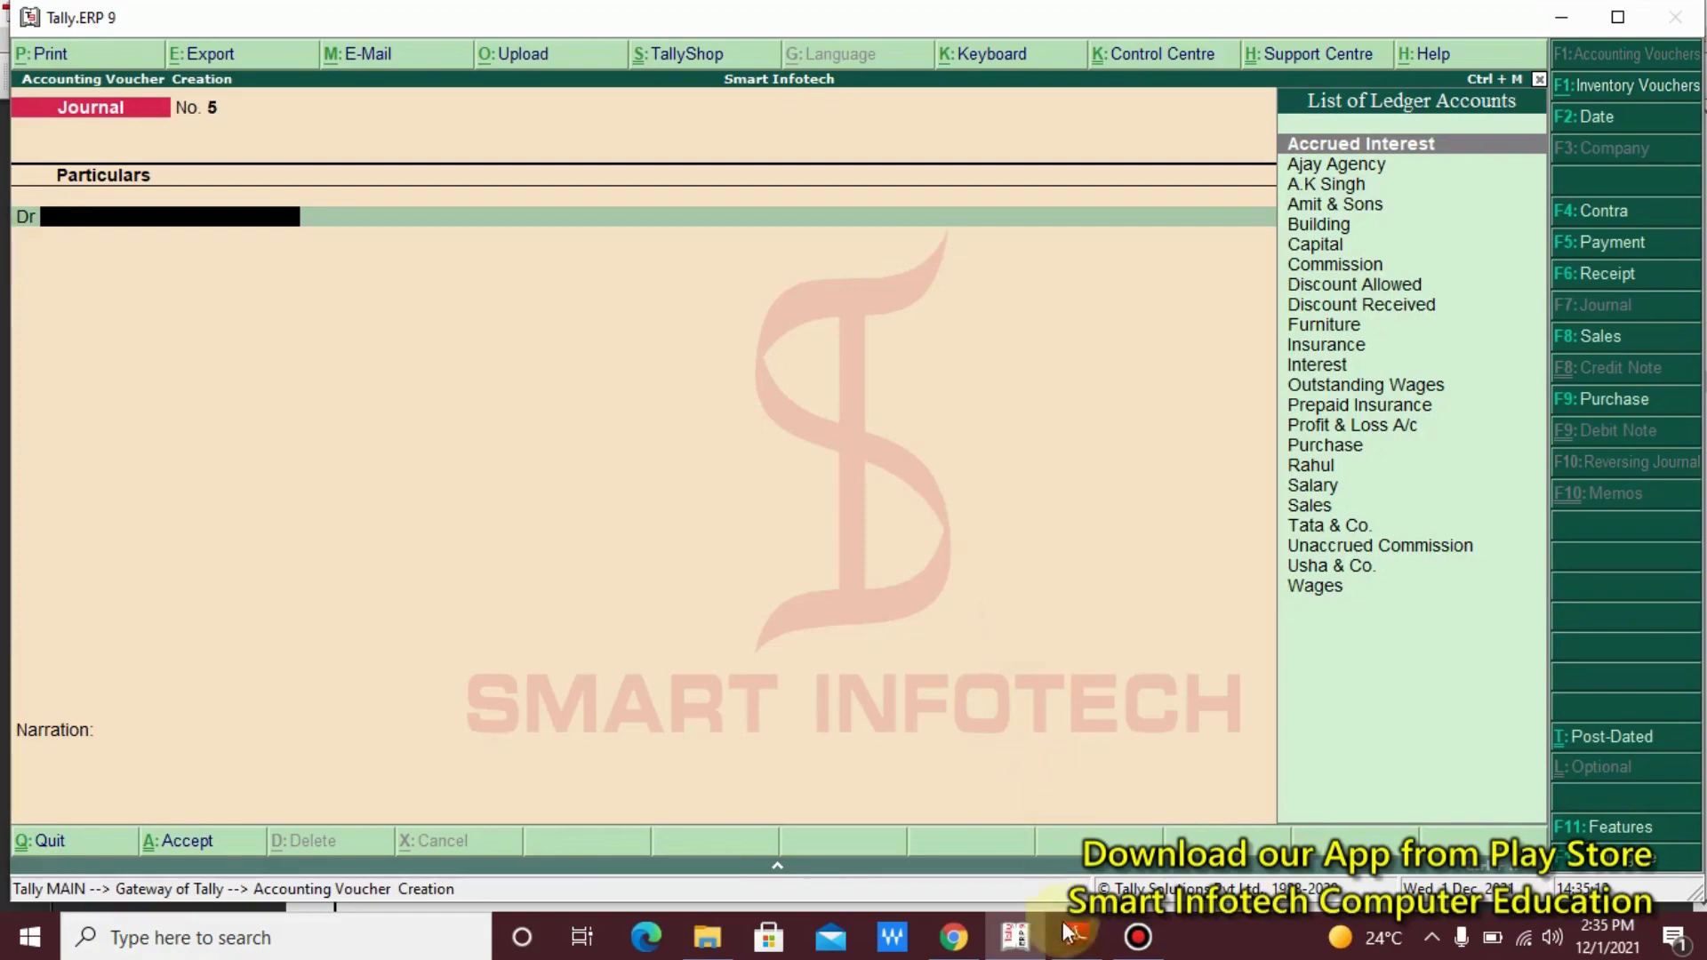
Consult the bad debts item in the Adobe Reader notes, return to Tally.ERP 9 and start a debit-line ledger named Bad Debts
key(alt+Tab)
scroll(917, 394, down, 3)
scroll(918, 400, down, 1)
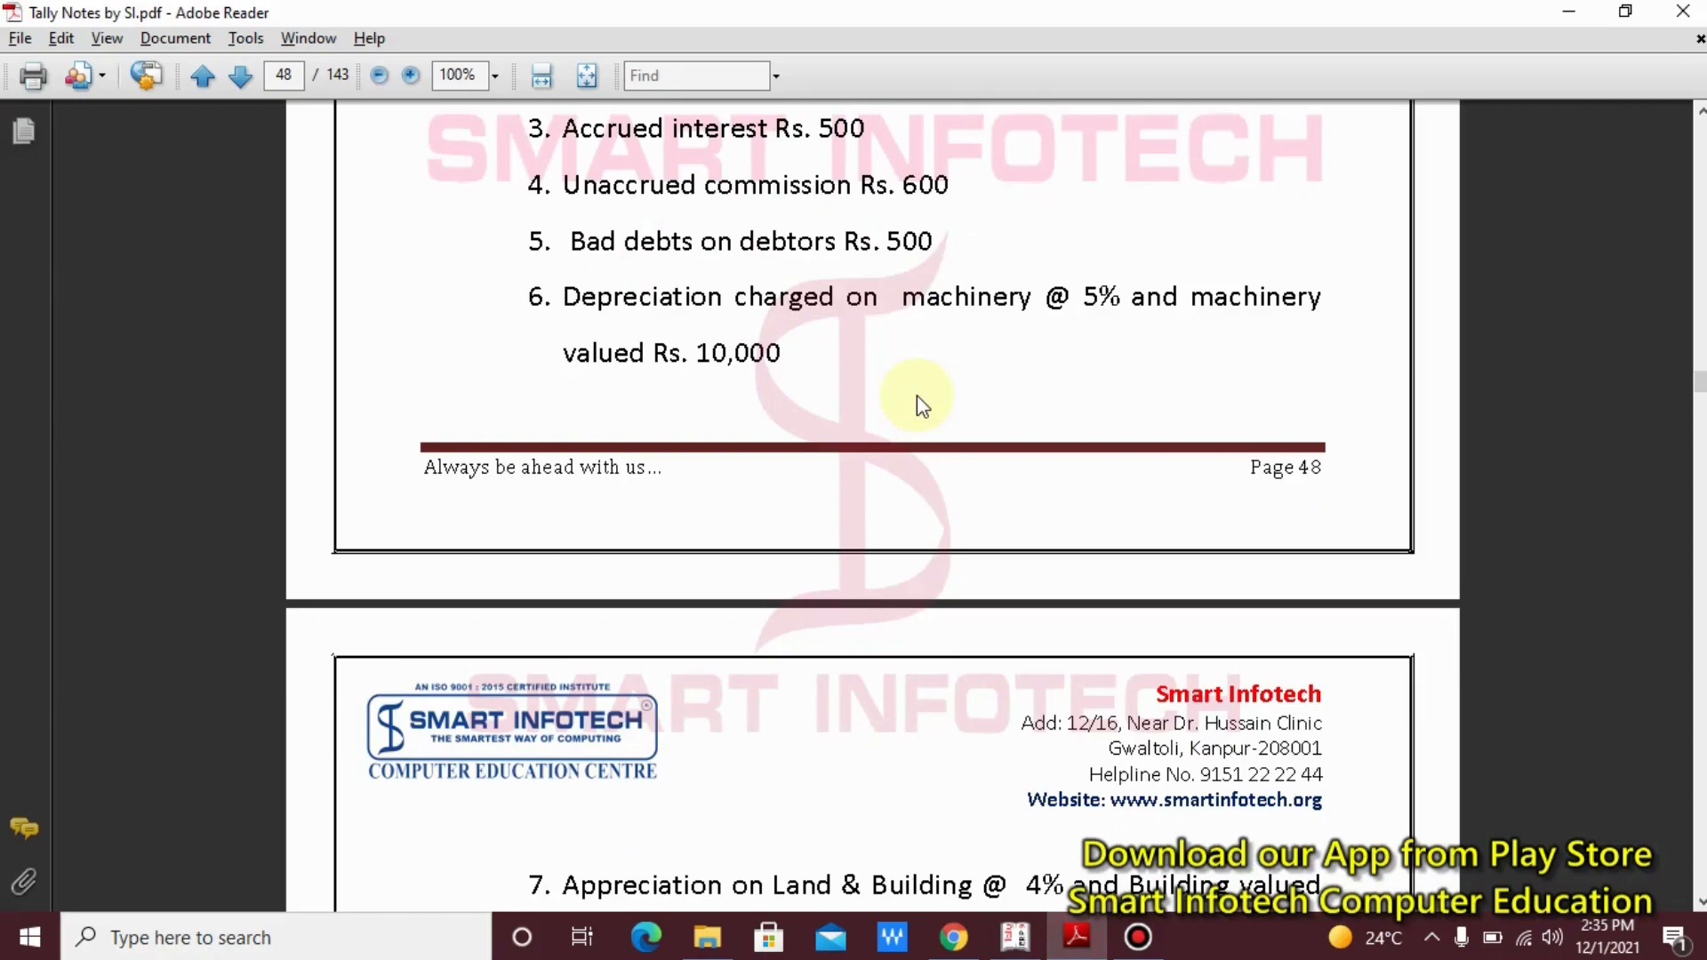
click(1015, 937)
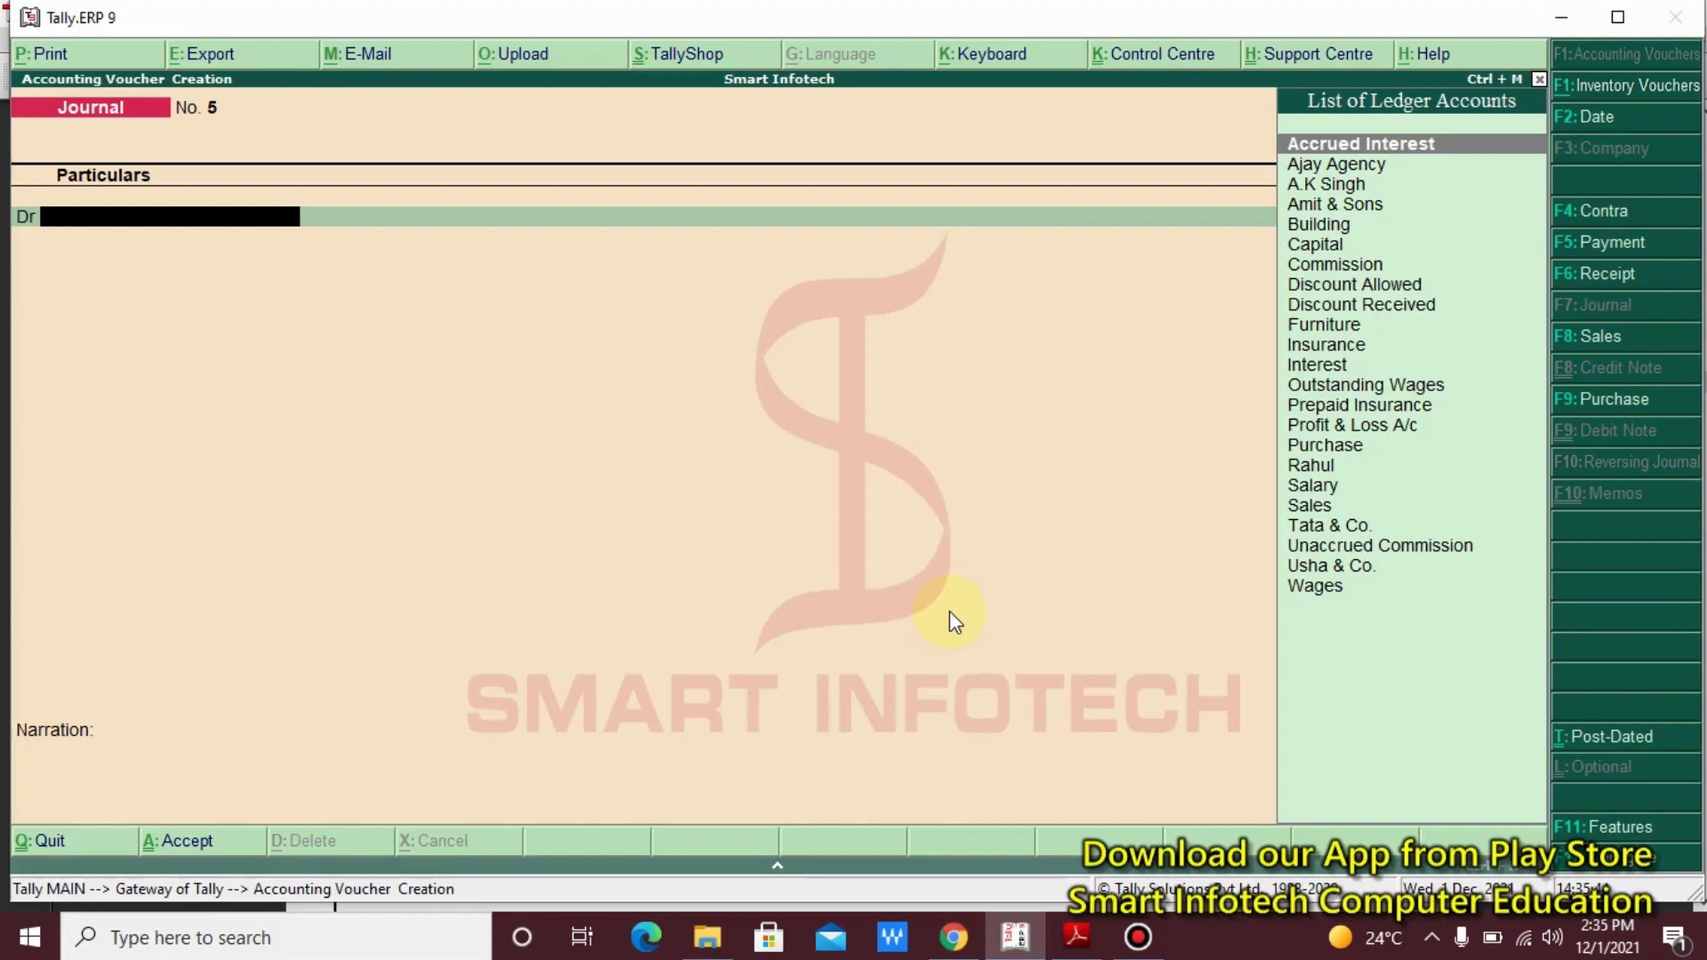
key(alt+c)
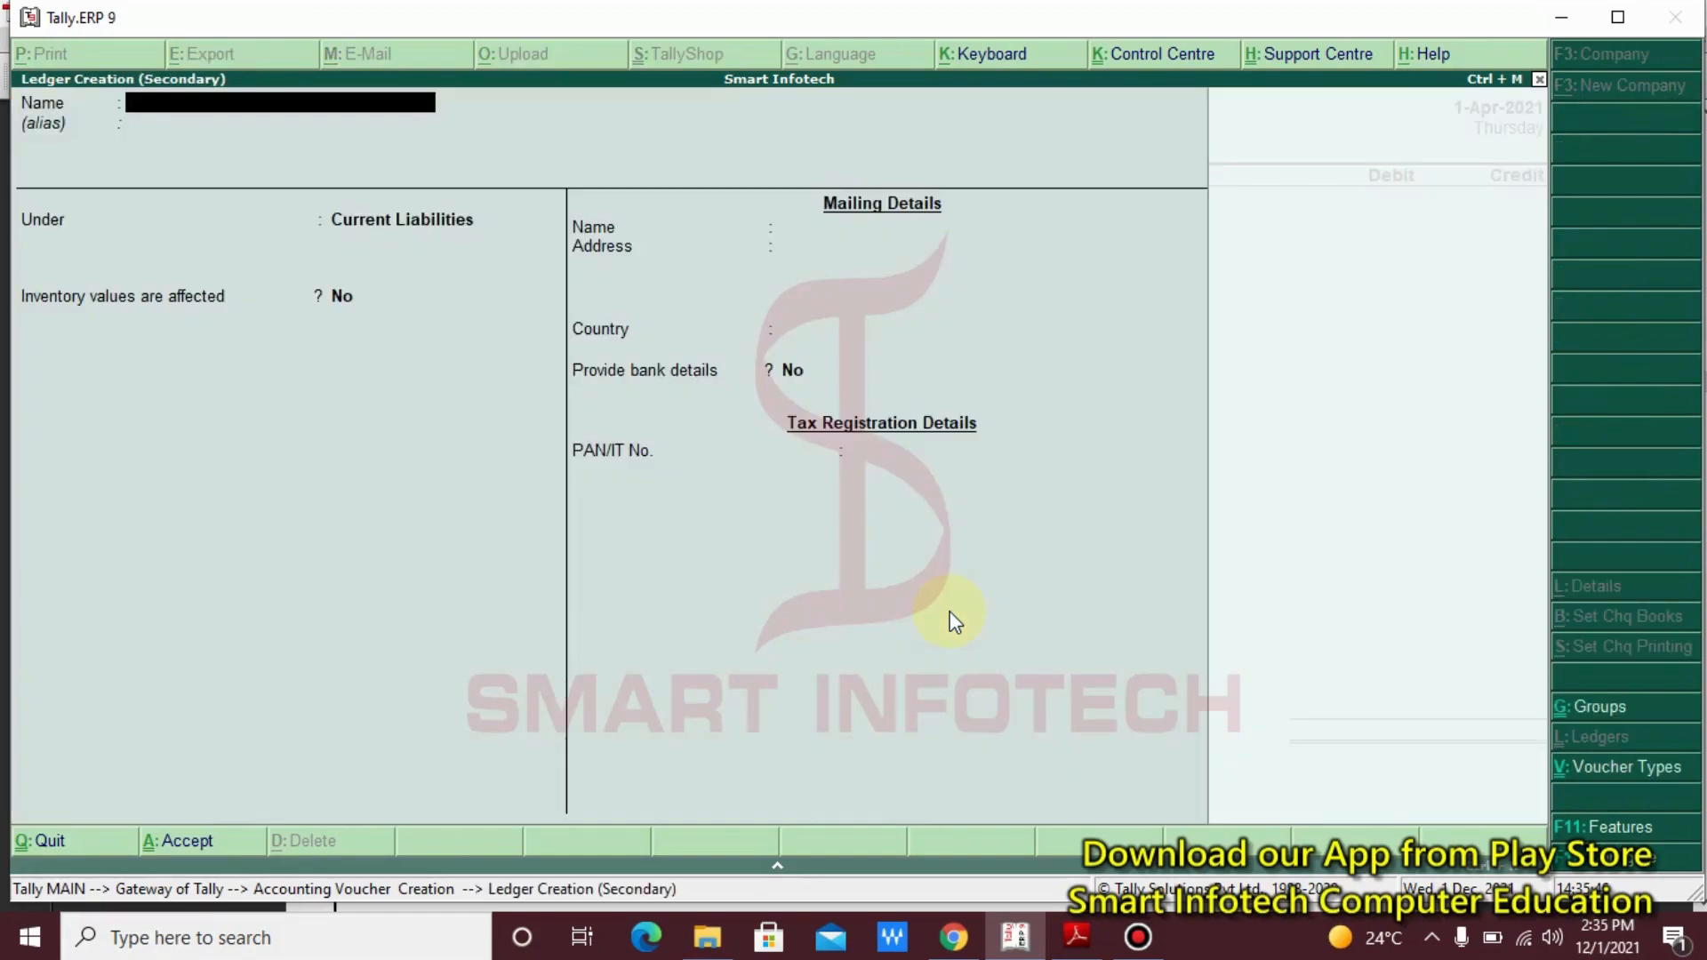
text(Bad Debts)
key(Return)
key(Return)
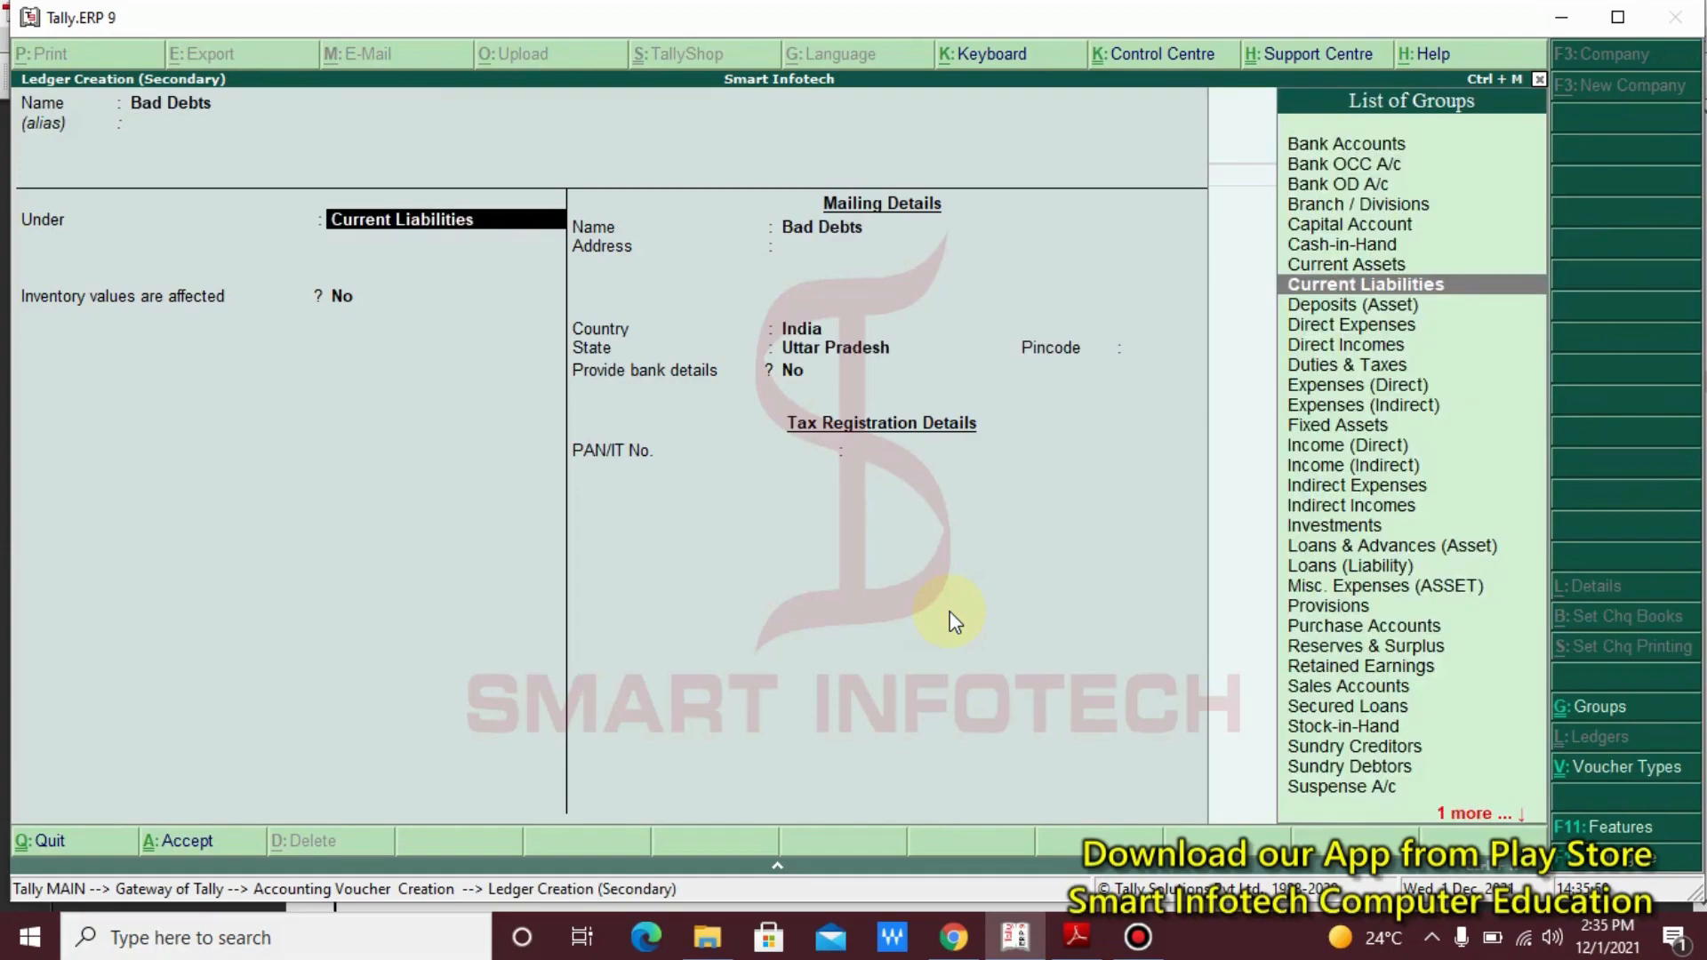
Place the Bad Debts ledger under Indirect Expenses and save it with the remaining details at their defaults
text(i)
key(Down)
key(Down)
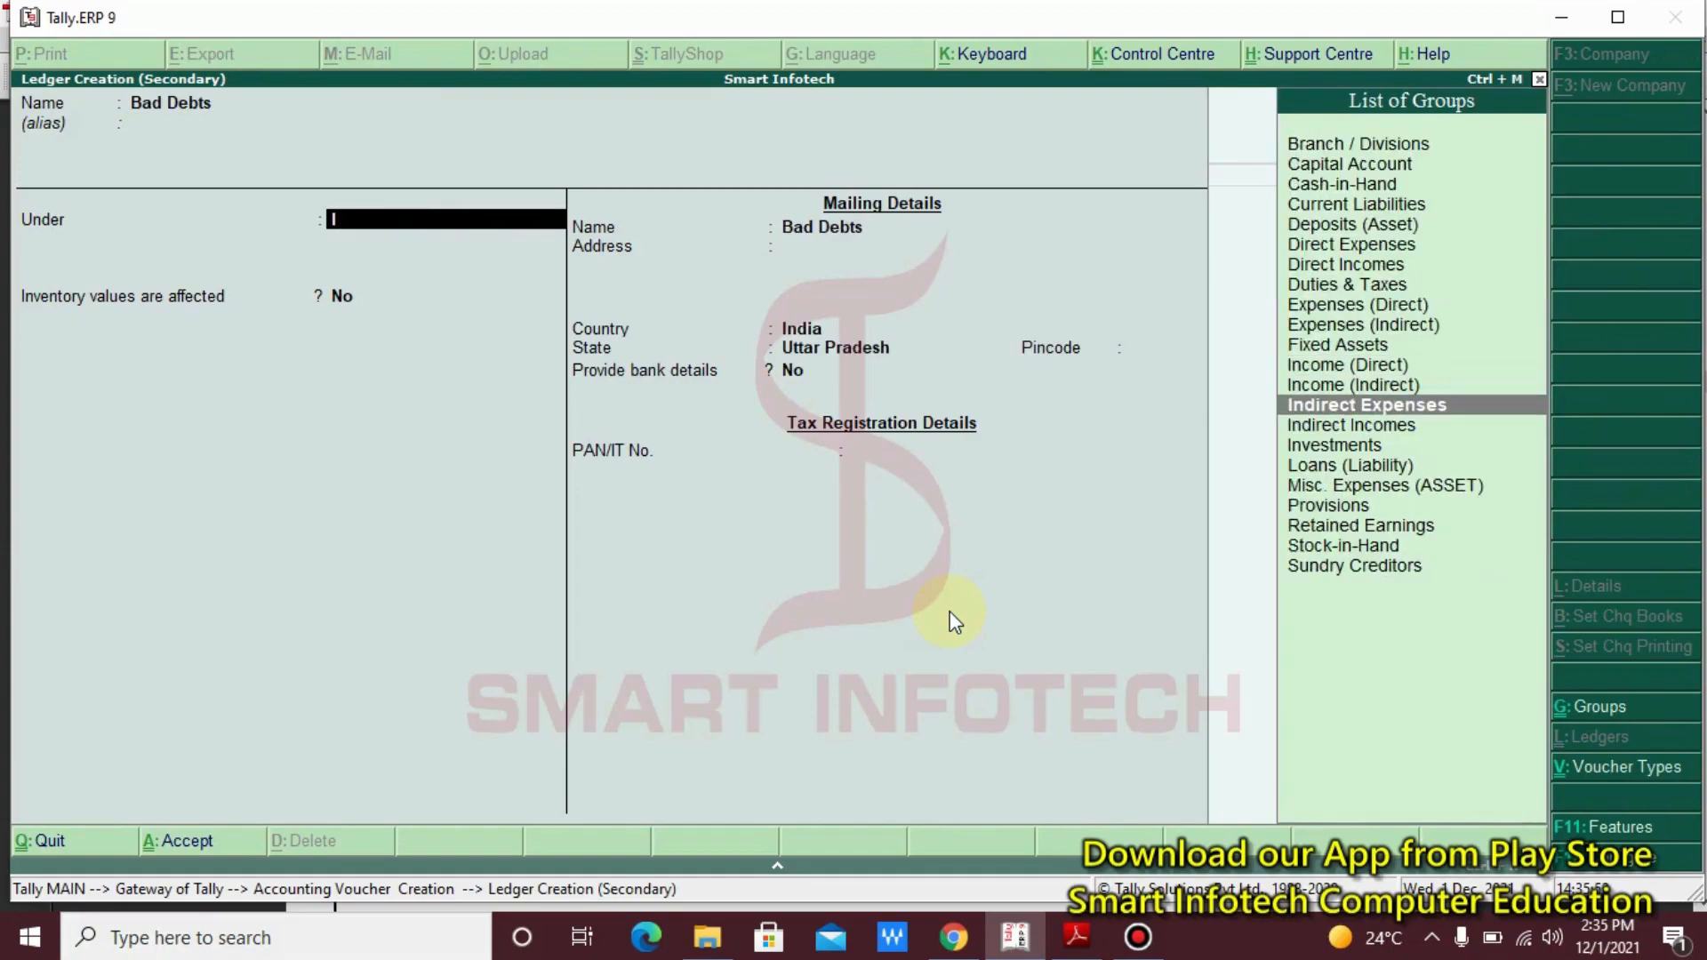
key(Return)
key(Return)
key(Return)
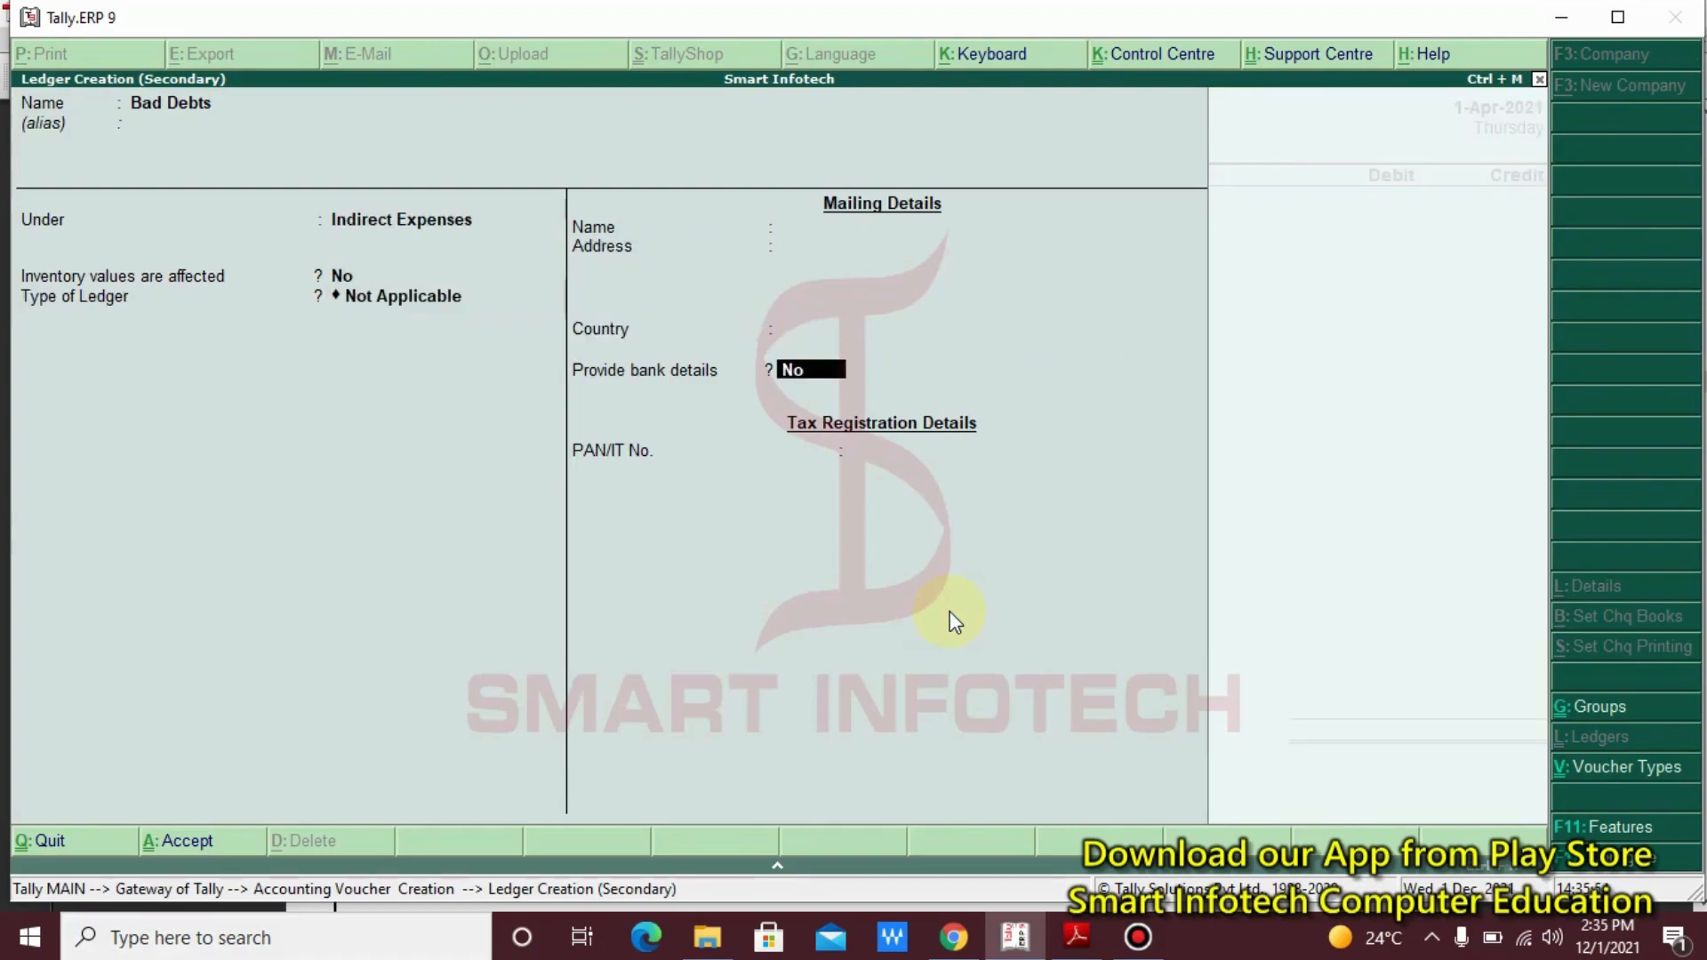
key(Return)
key(Return)
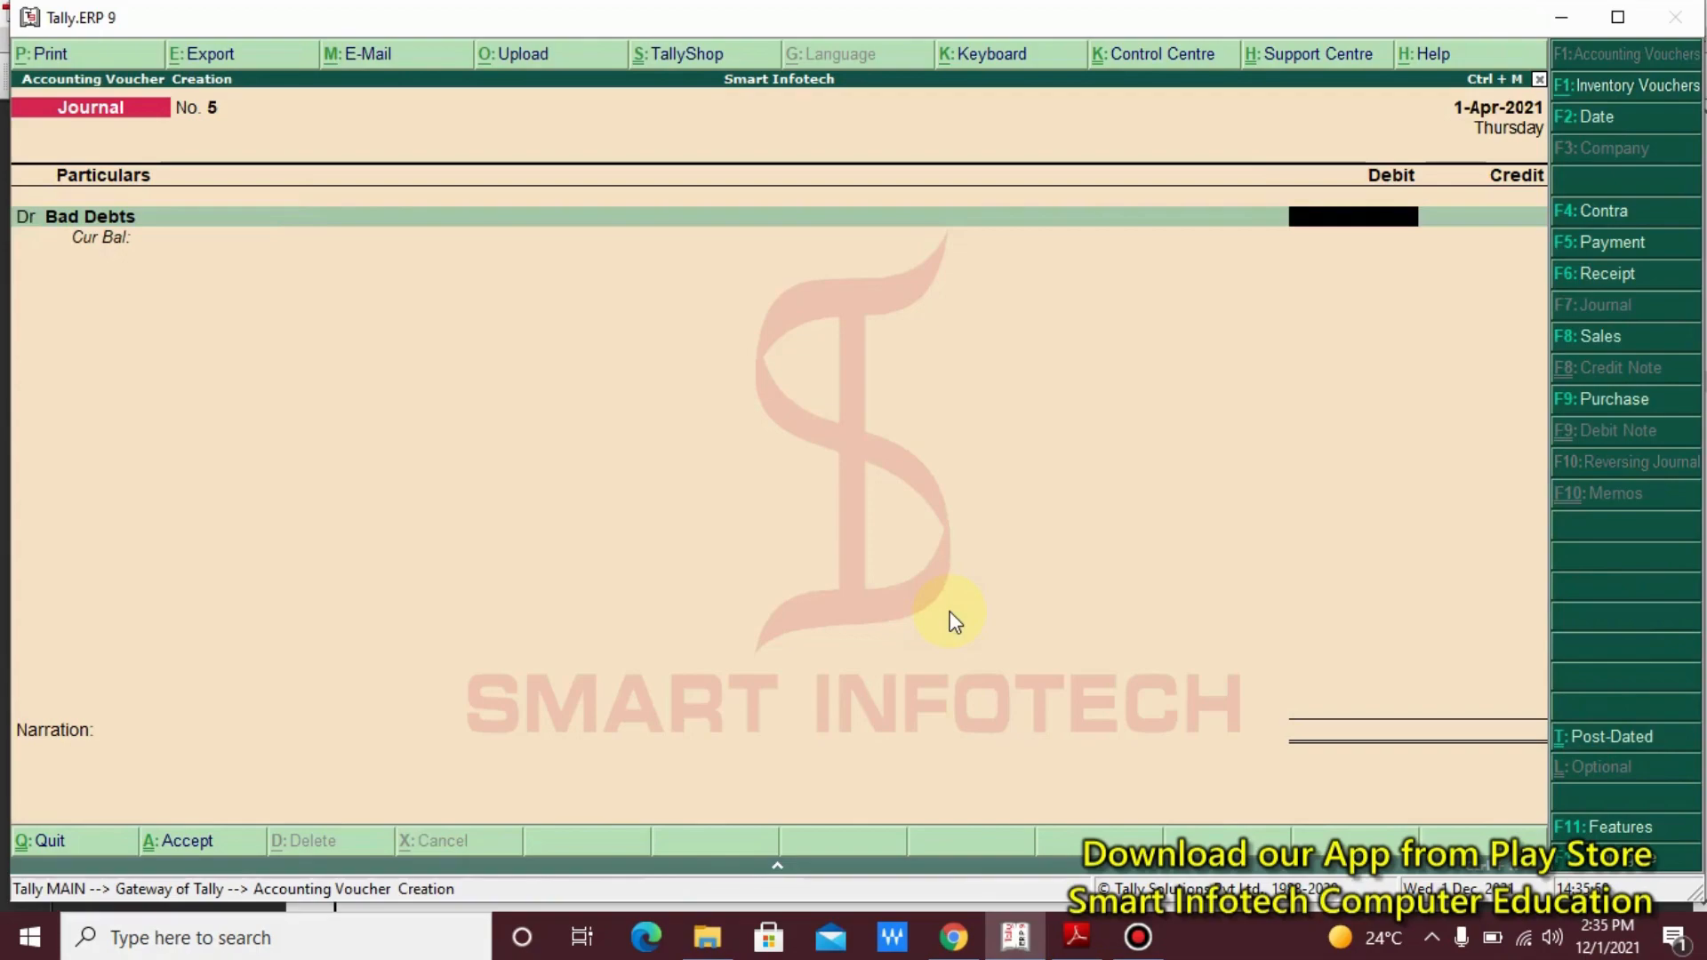
Check the bad debts amount in the Adobe Reader notes, return to Tally.ERP 9 and debit Bad Debts with 500
click(1077, 937)
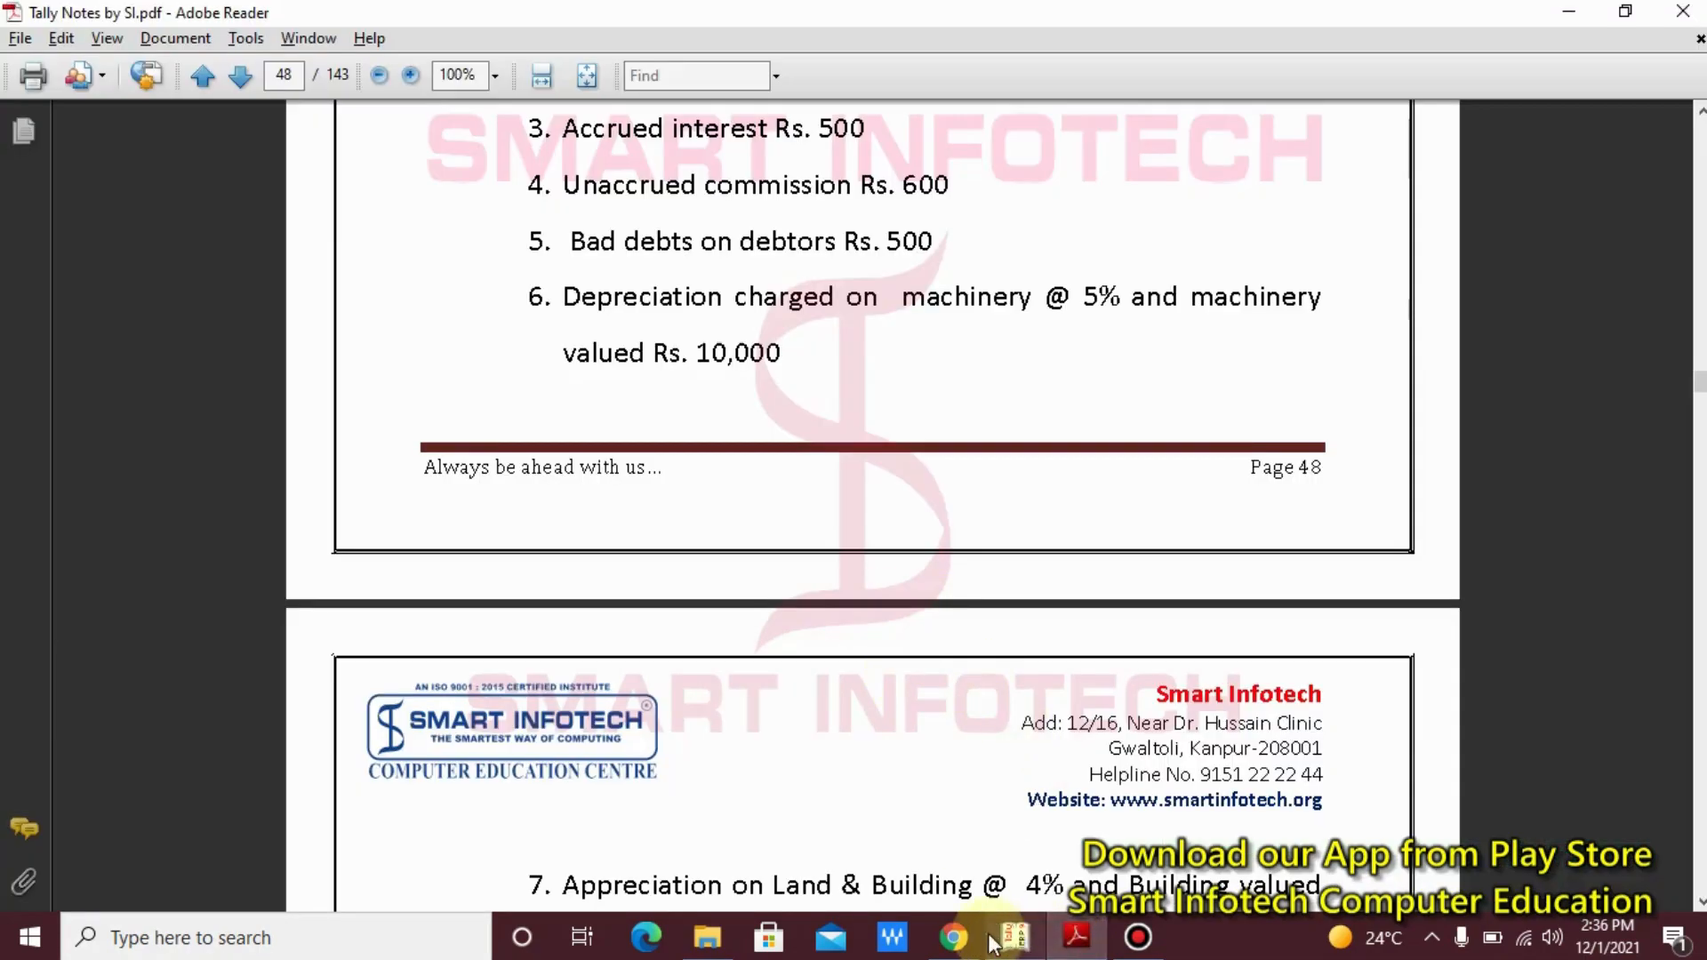
click(1016, 937)
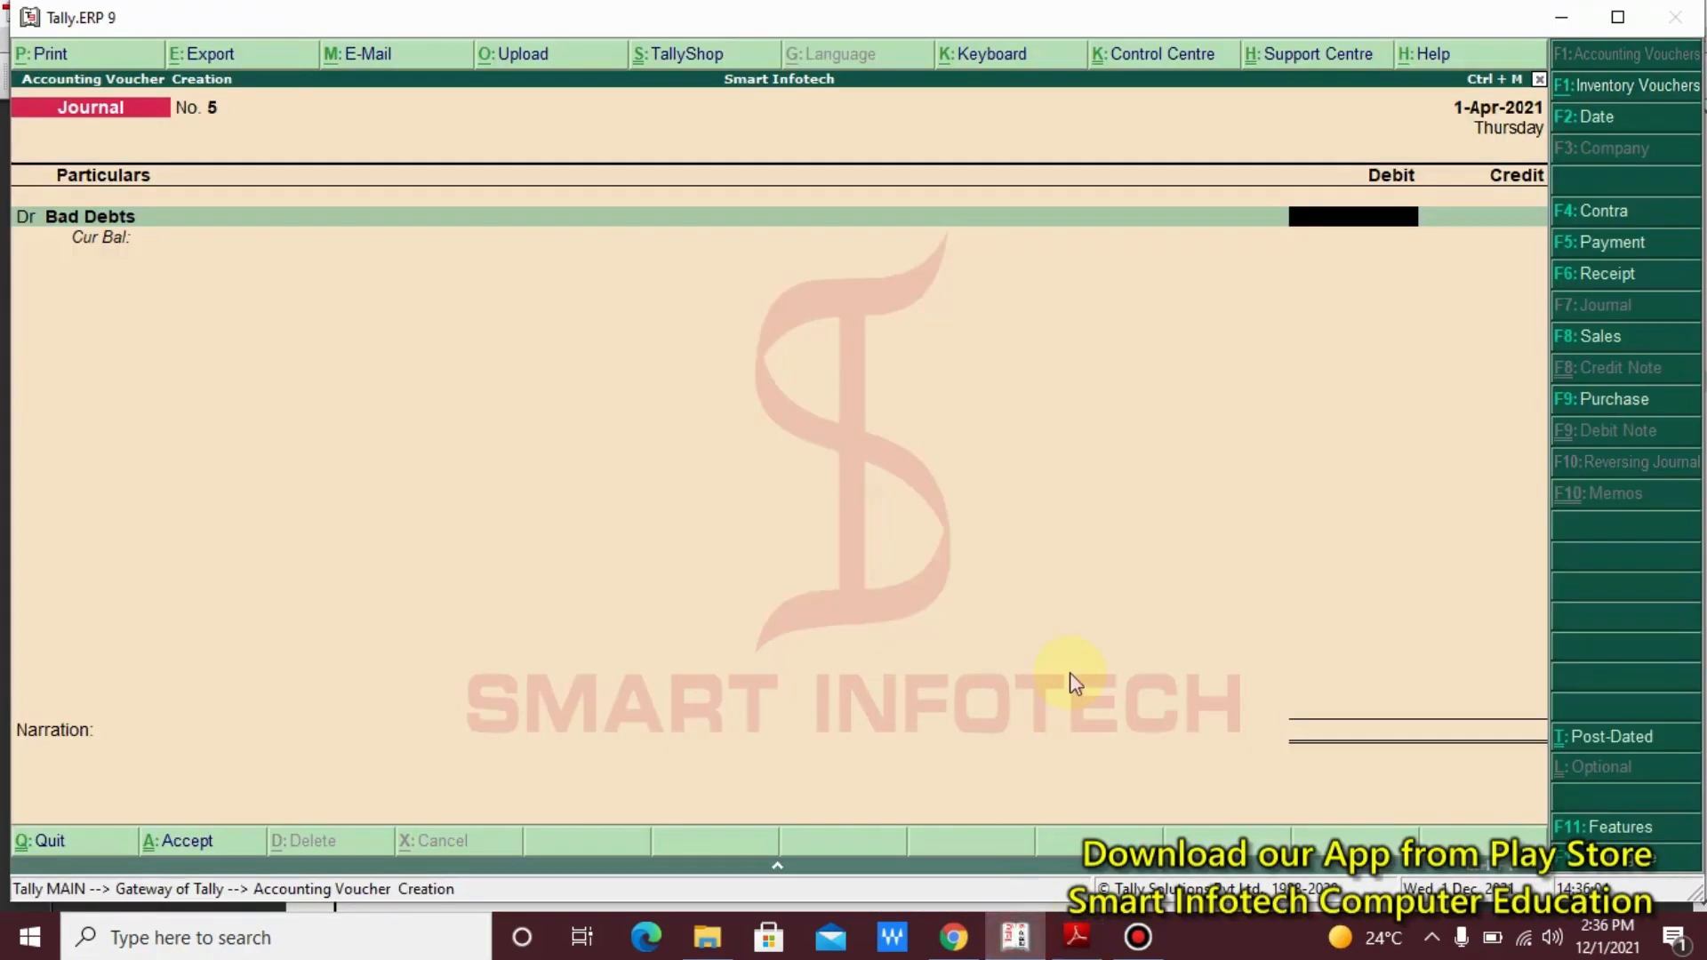
text(500)
key(Return)
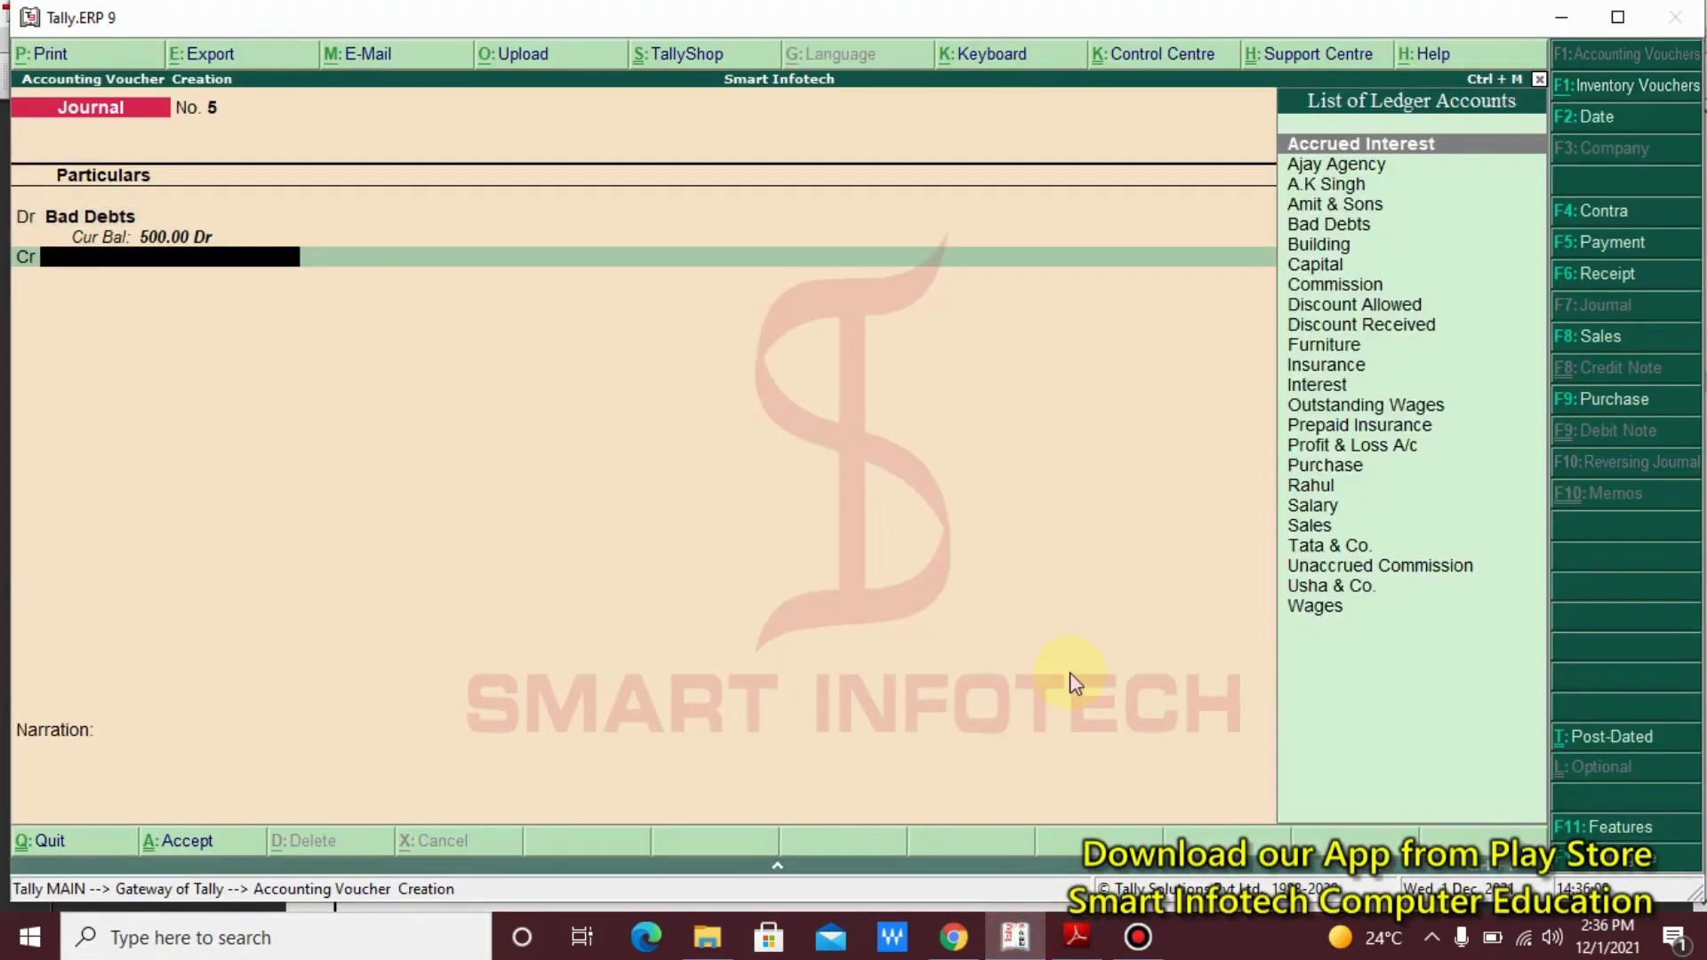
Start a new credit-line ledger named Debtors and place it under Sundry Debtors
key(alt+c)
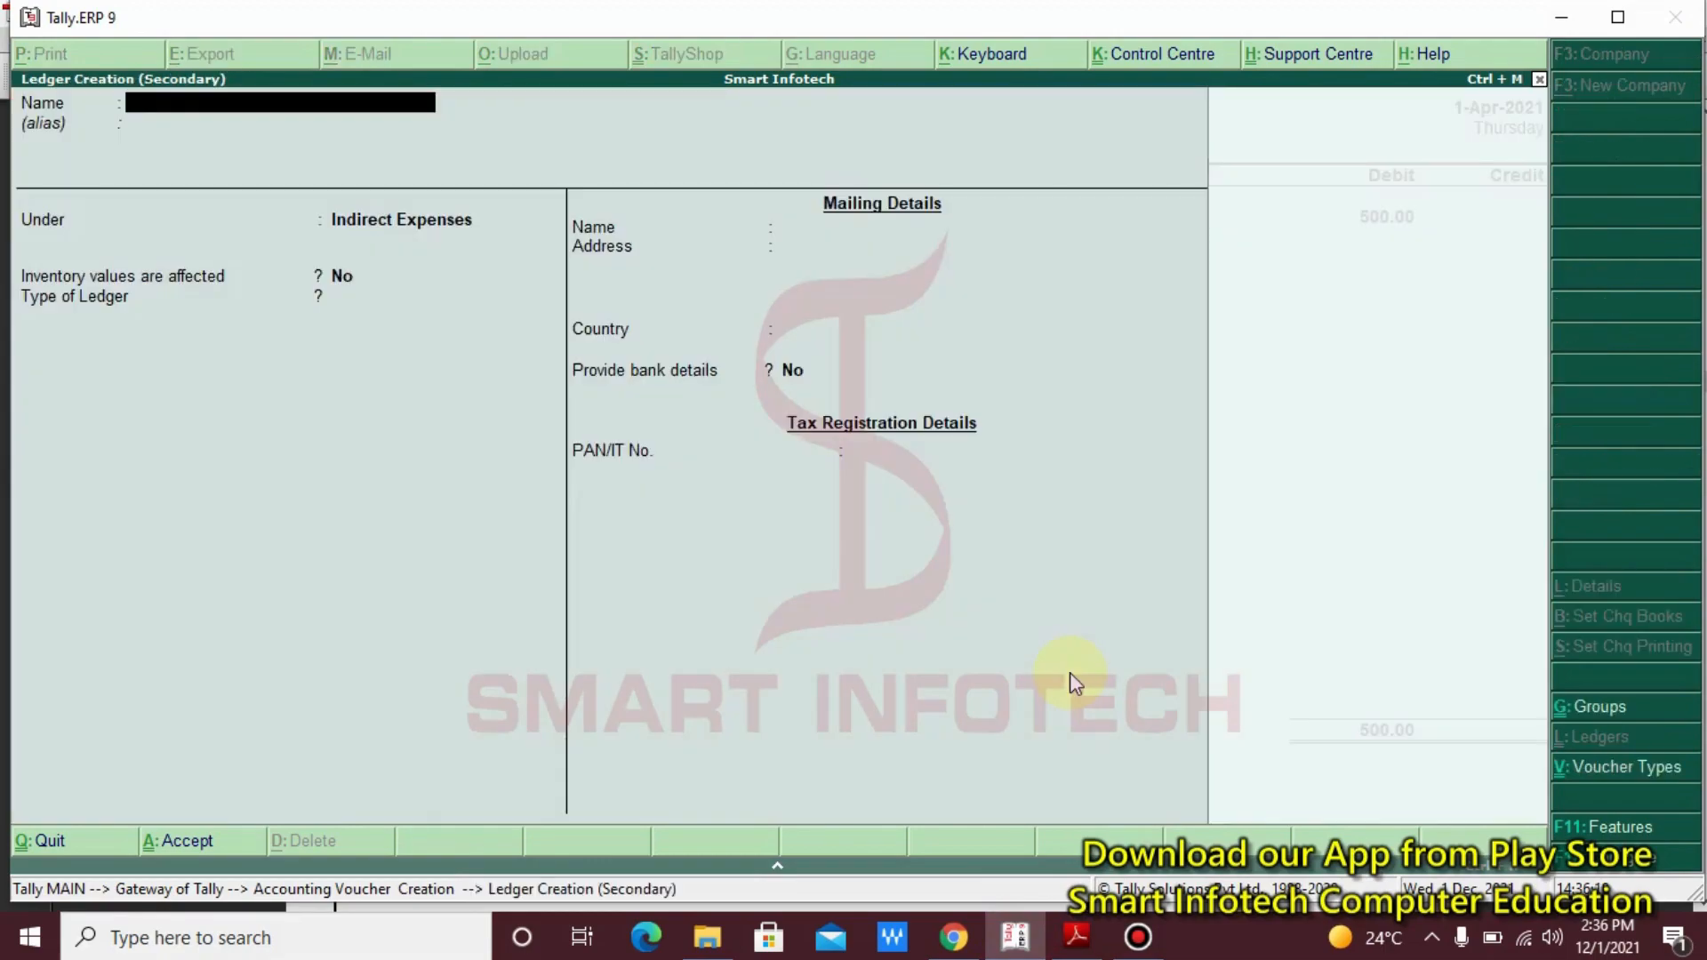
text(Debtors)
key(Return)
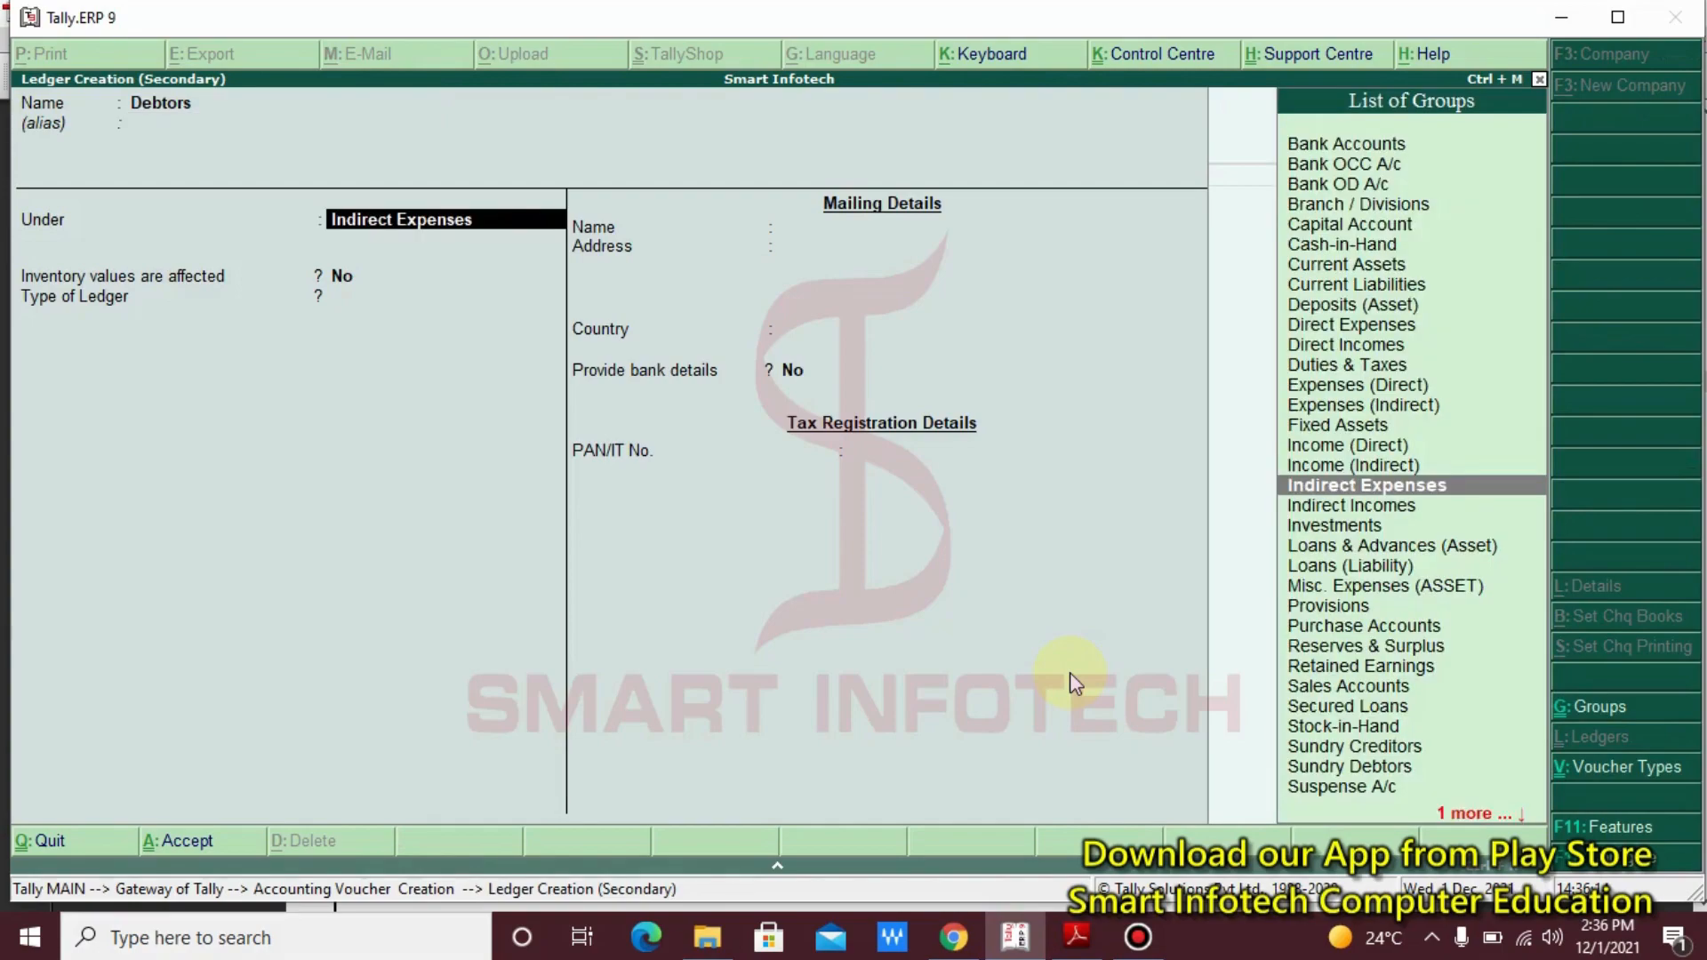
text(S)
key(Down)
key(Down)
key(Down)
key(Down)
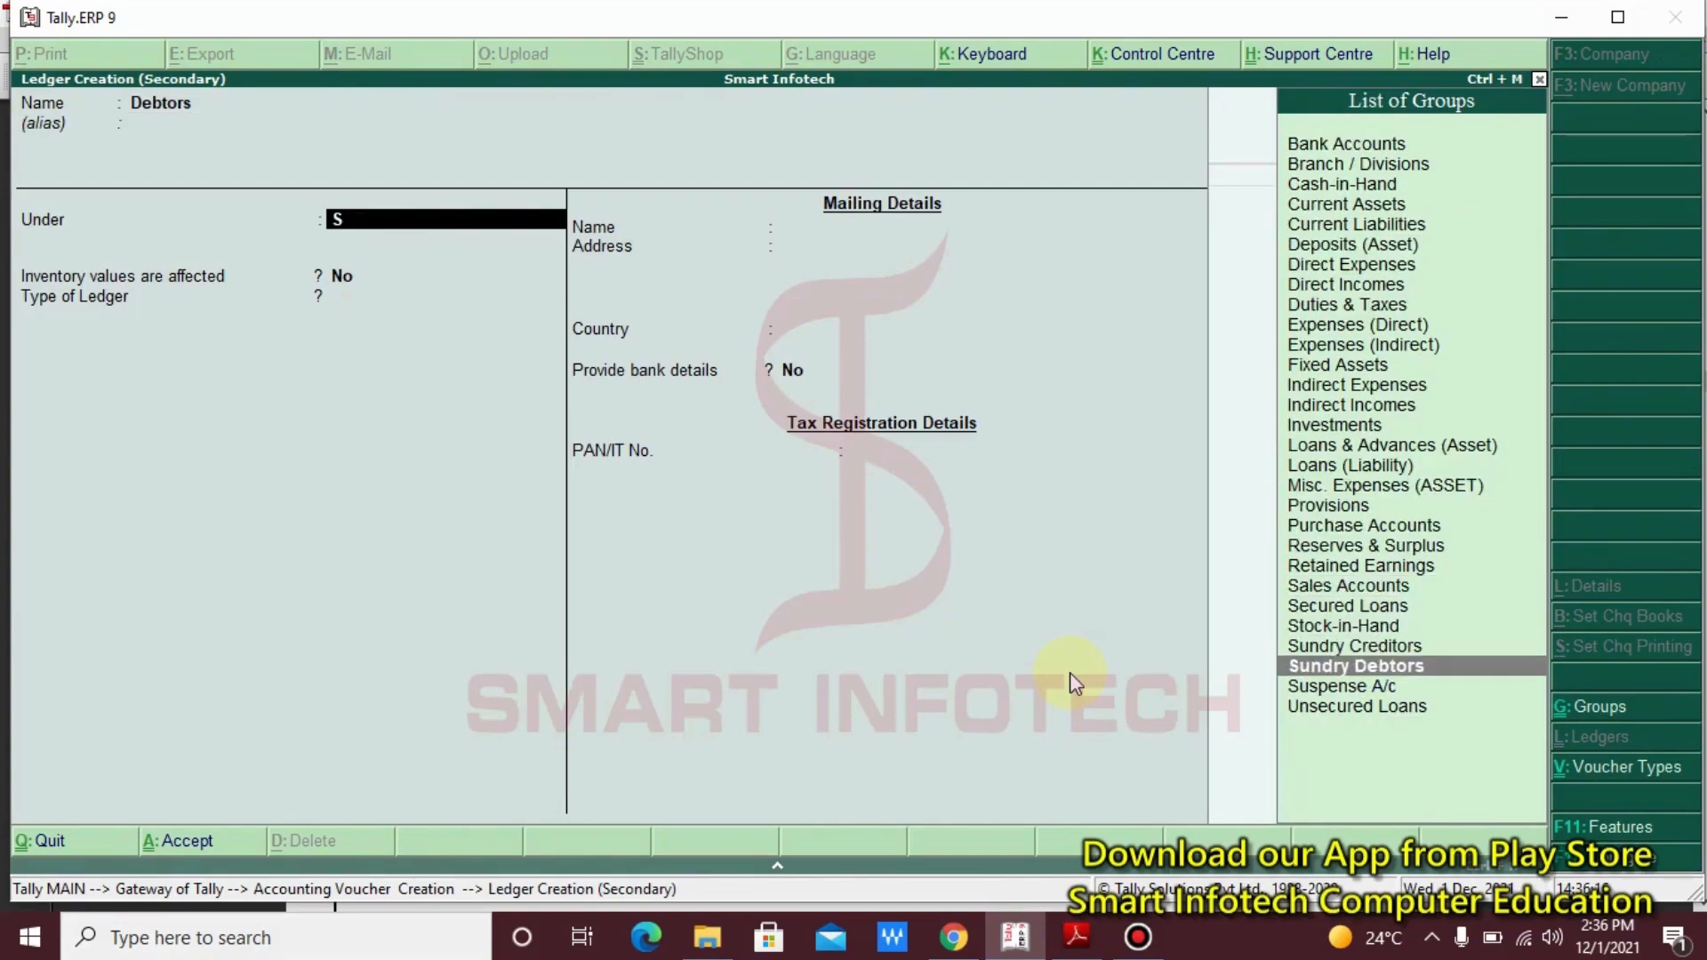
key(Return)
Keep the Debtors ledger's bill-by-bill, mailing and tax details at their defaults and save the ledger
key(Return)
key(Return)
key(Return)
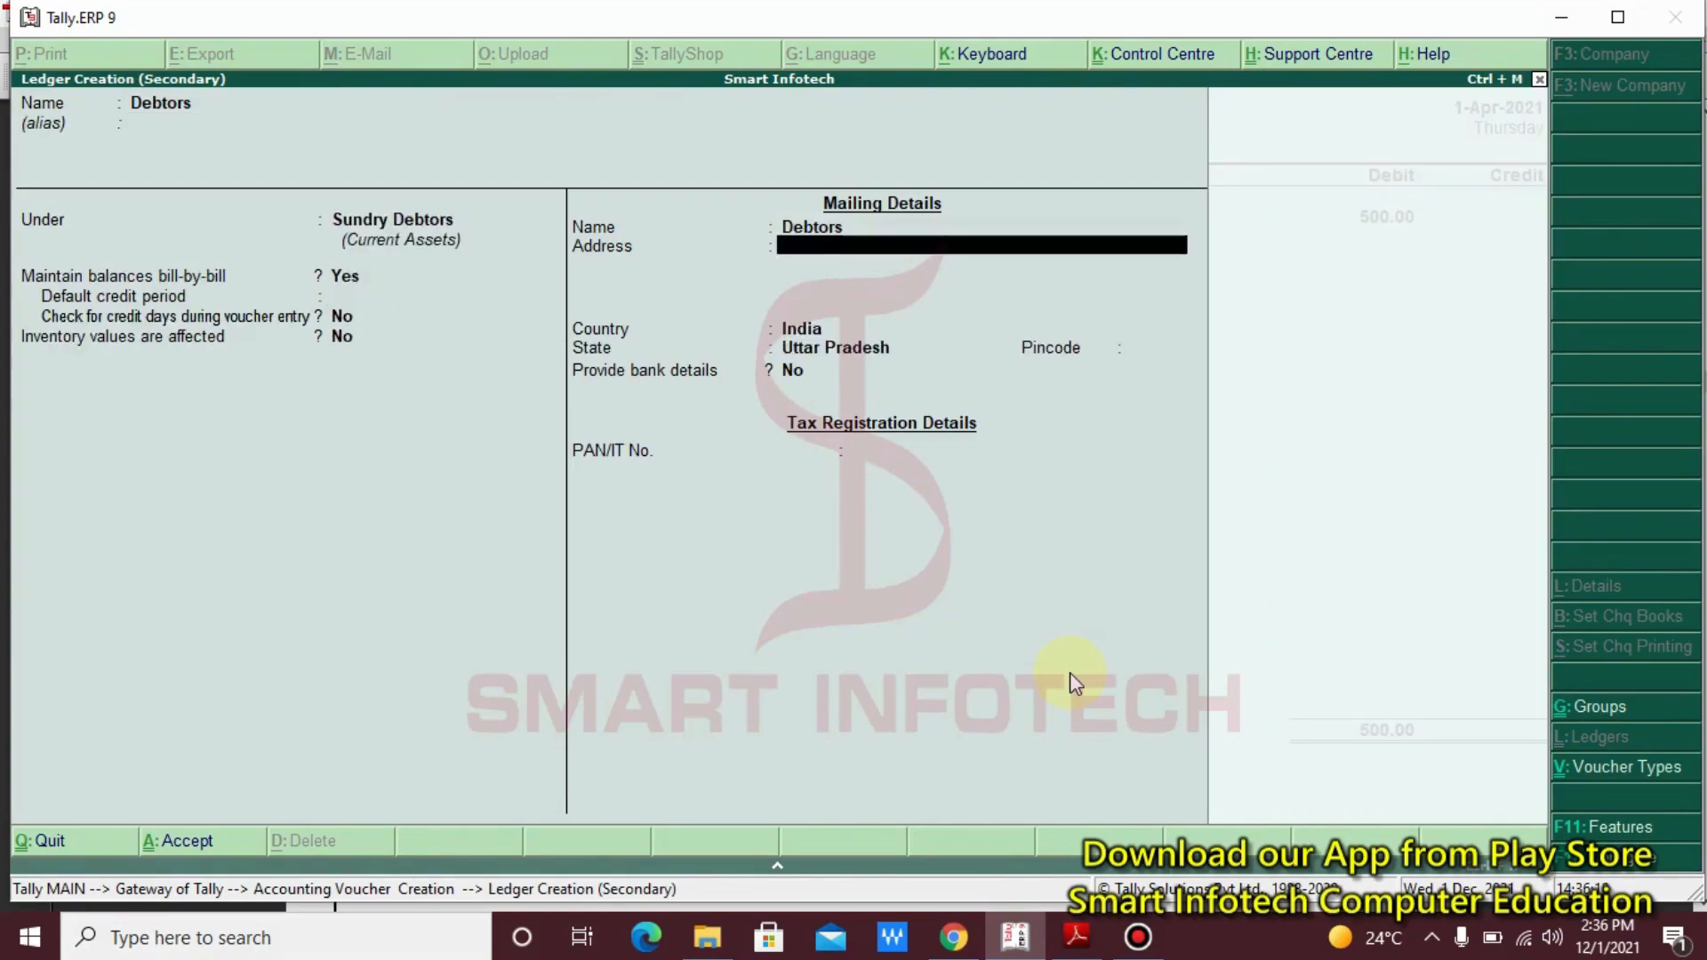
key(Return)
key(Return)
key(Return)
key(Return)
key(Return)
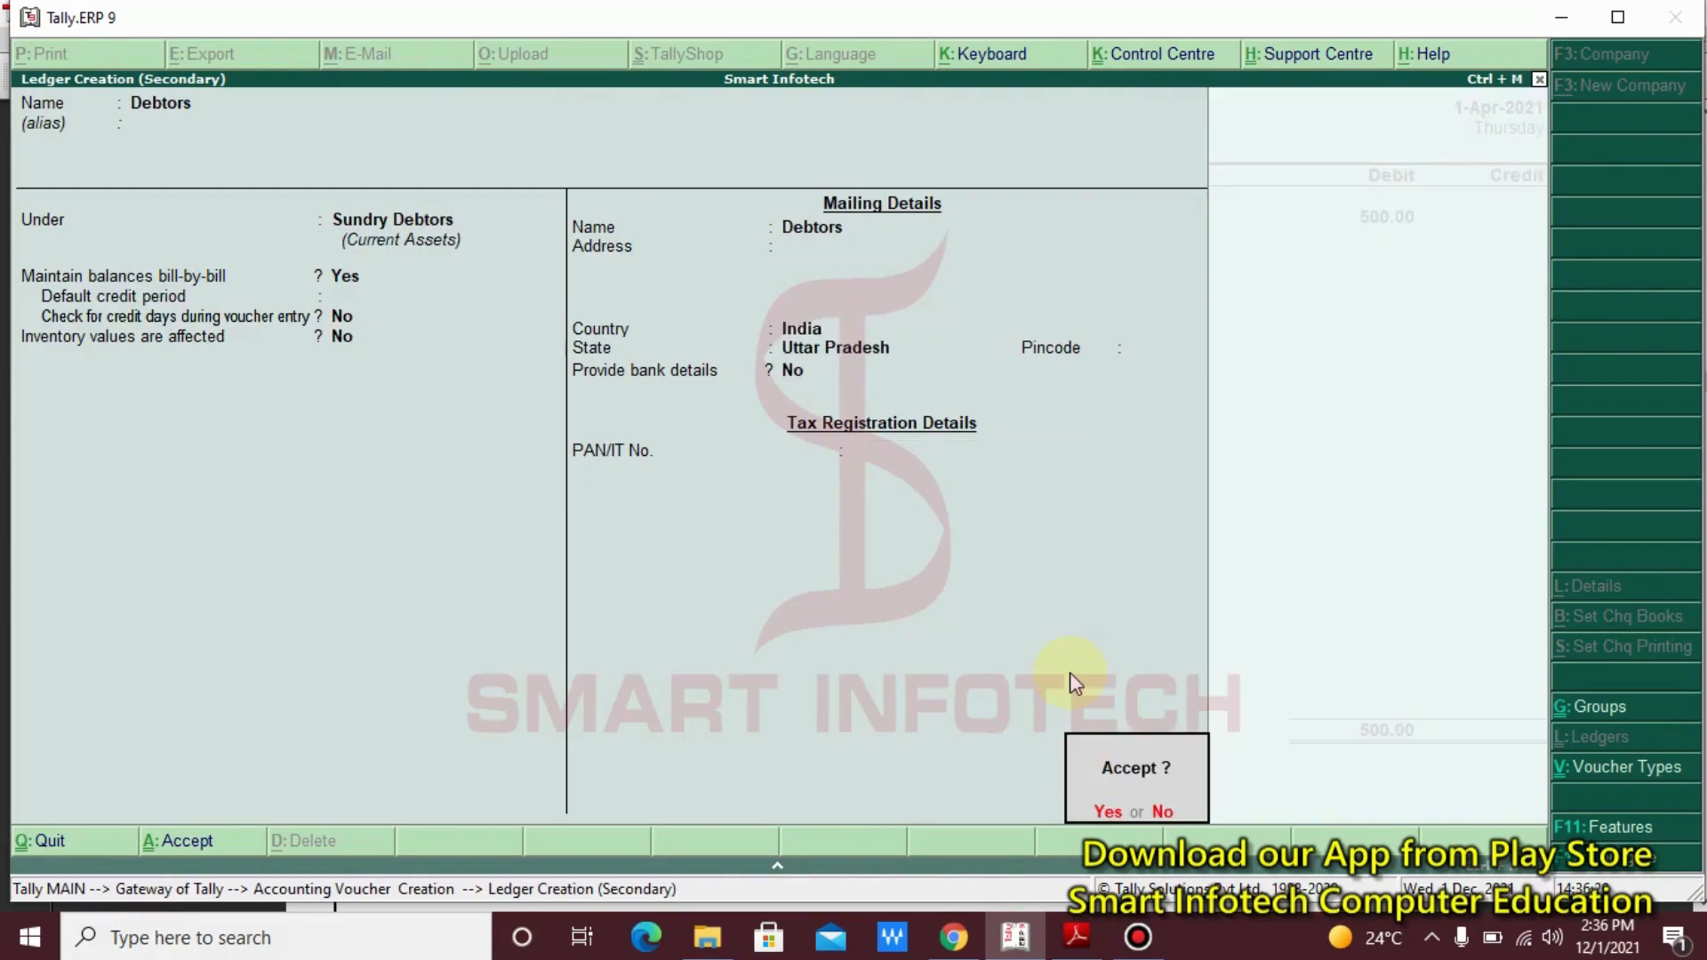
key(Return)
Credit Debtors with 500 as an On Account reference, leave the narration blank and save the journal voucher
key(Return)
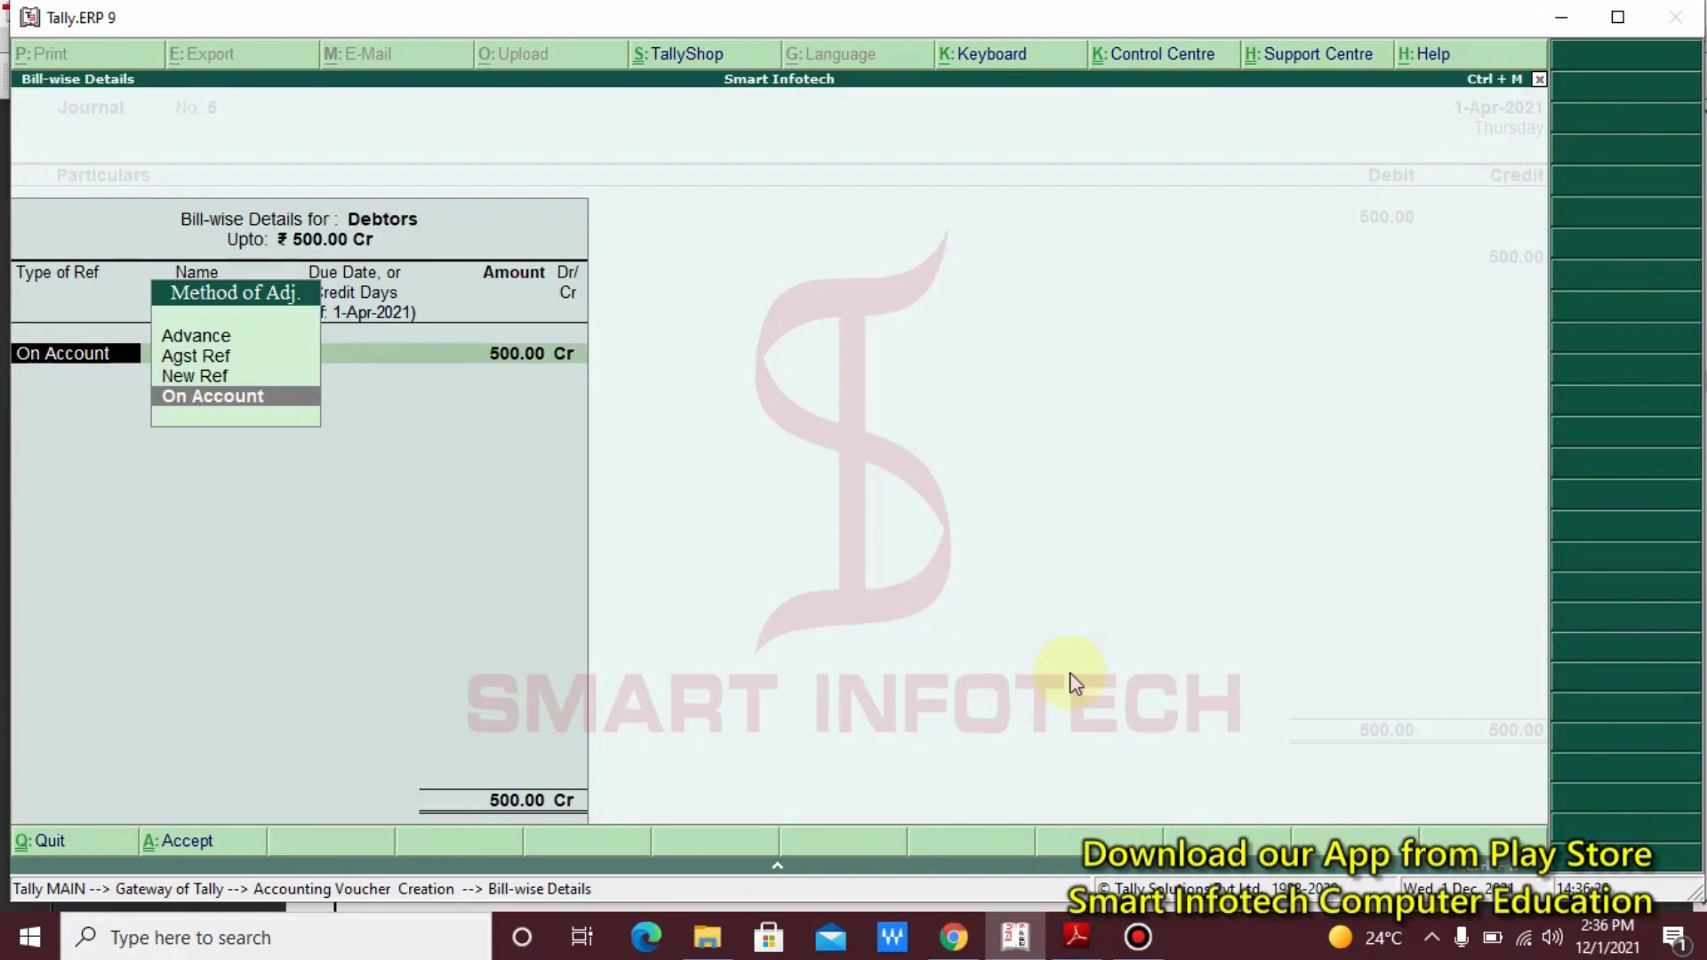
key(Return)
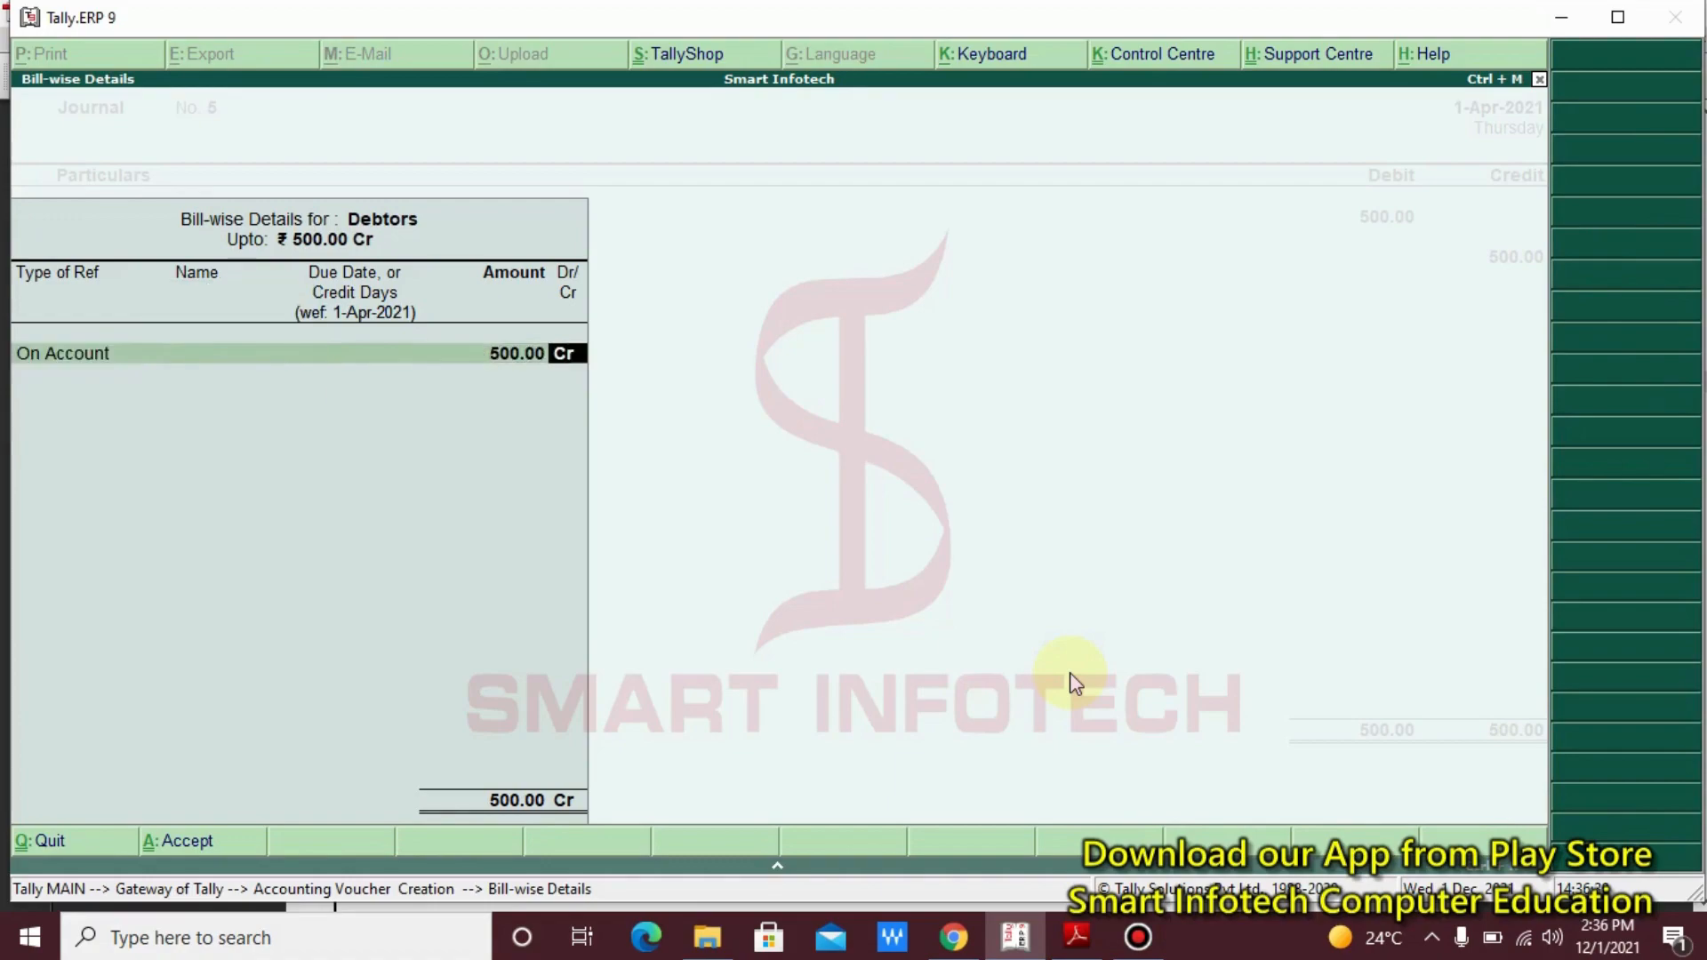
key(Return)
key(Return)
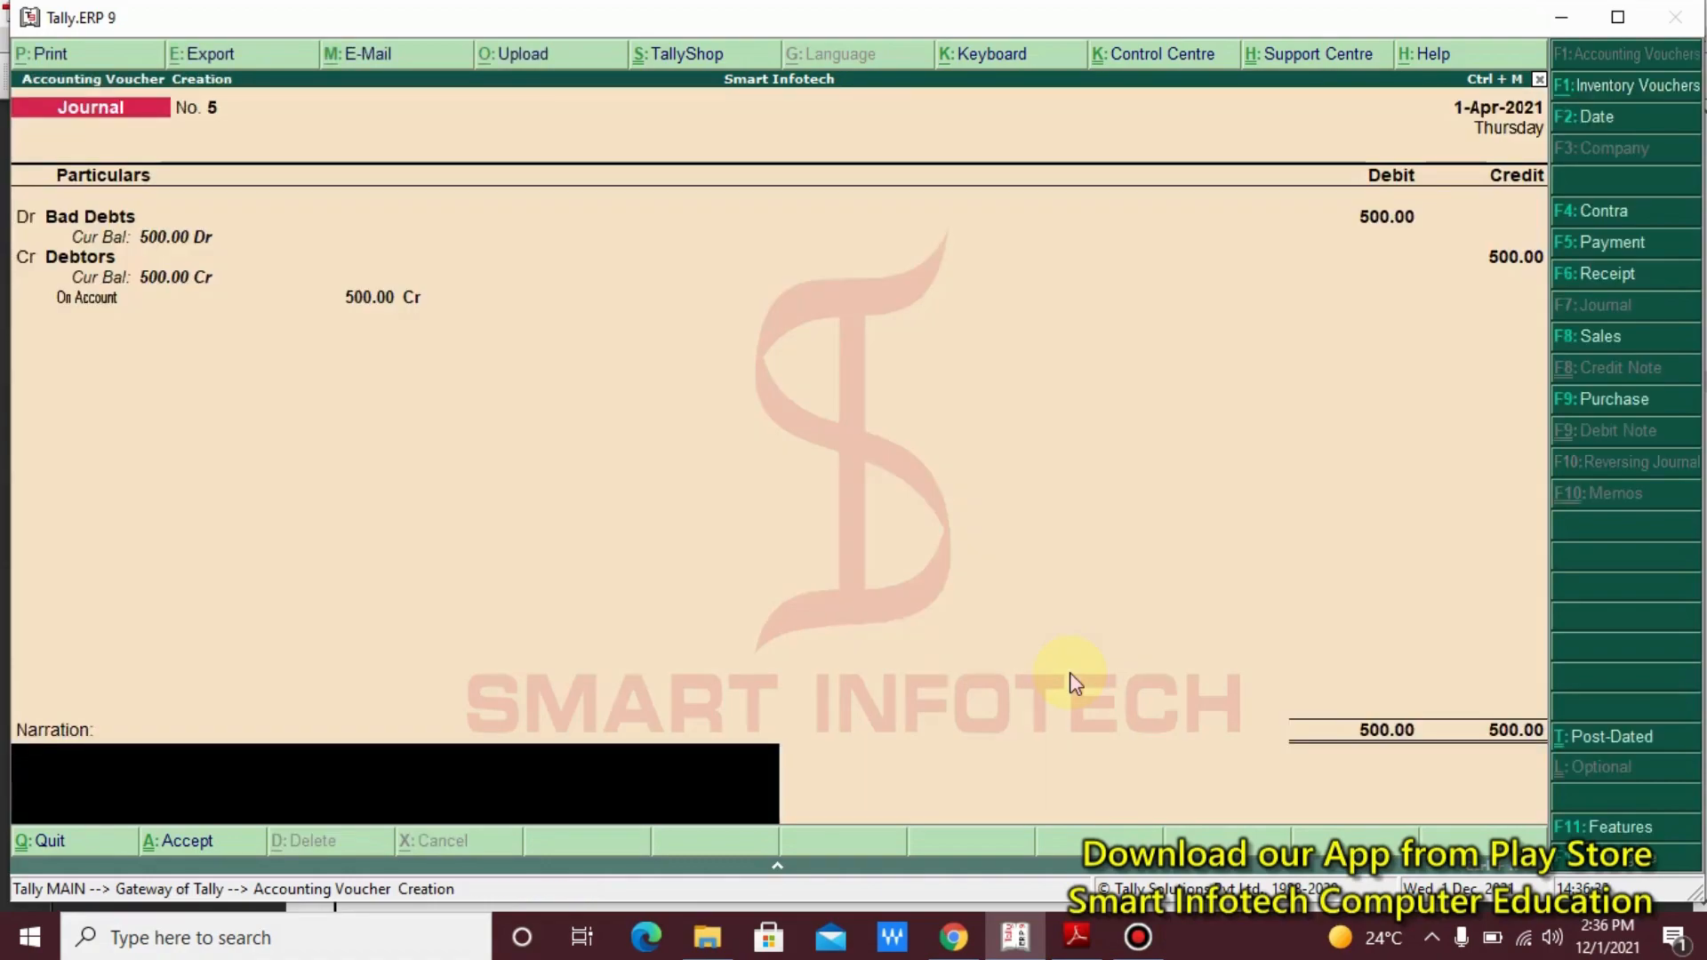
key(Return)
key(Return)
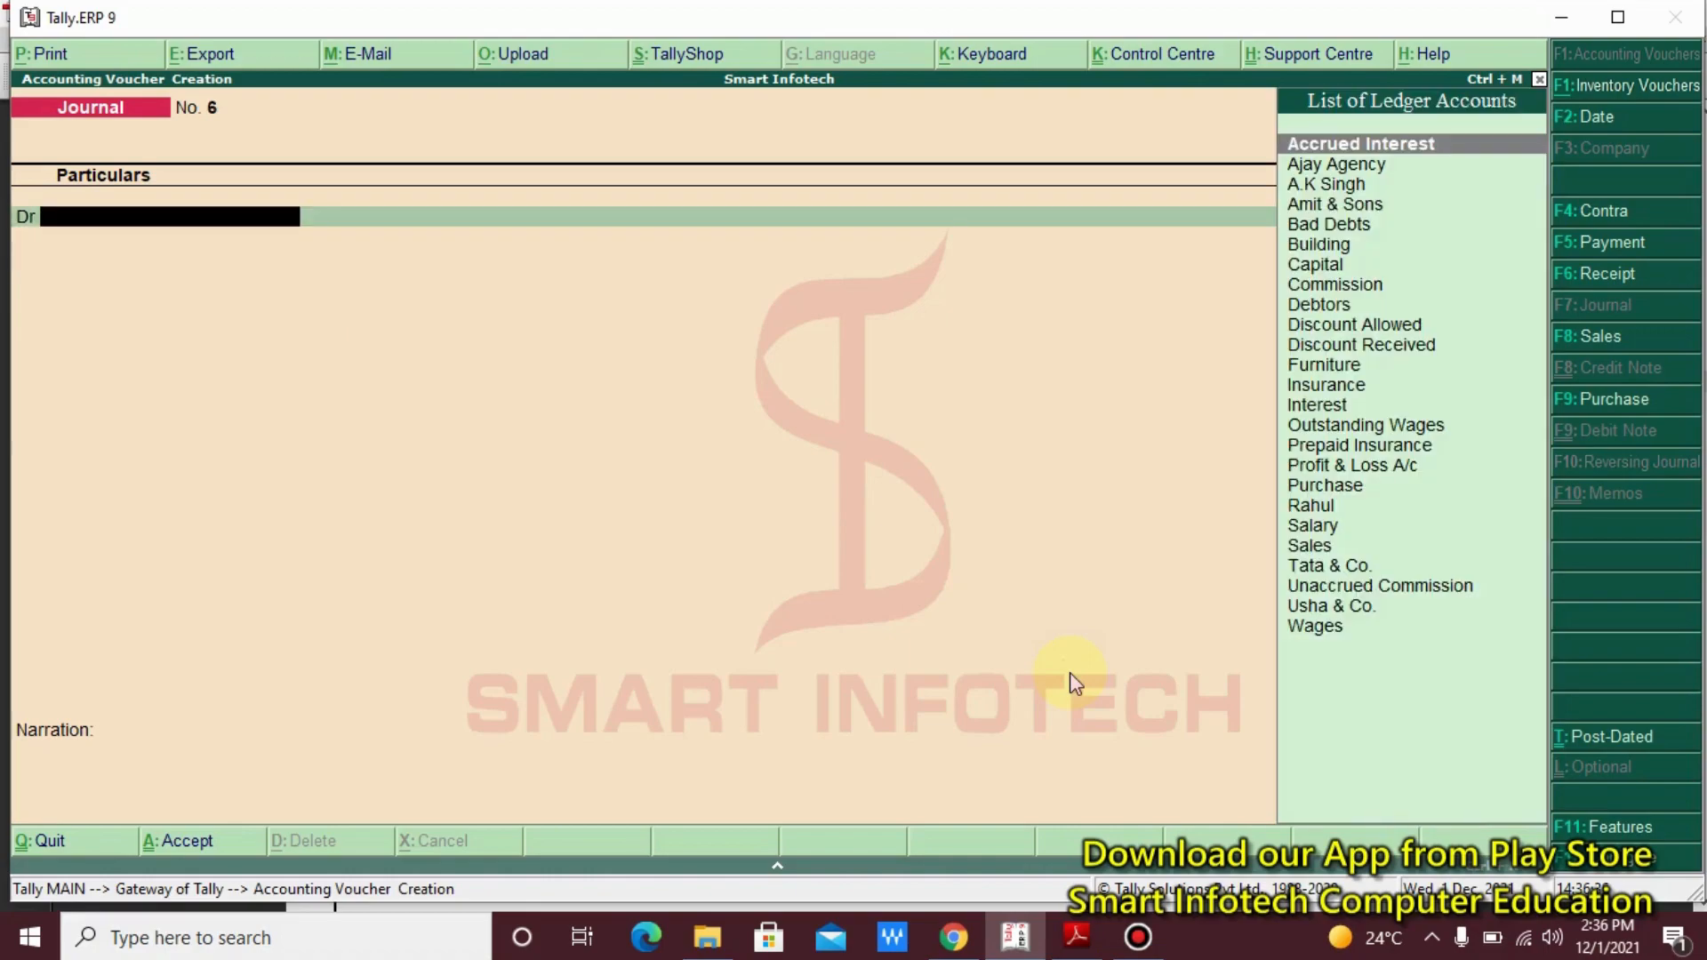
Consult the machinery depreciation item in the Adobe Reader notes, return to Tally.ERP 9 and start a debit-line ledger named Depreciation
click(1076, 940)
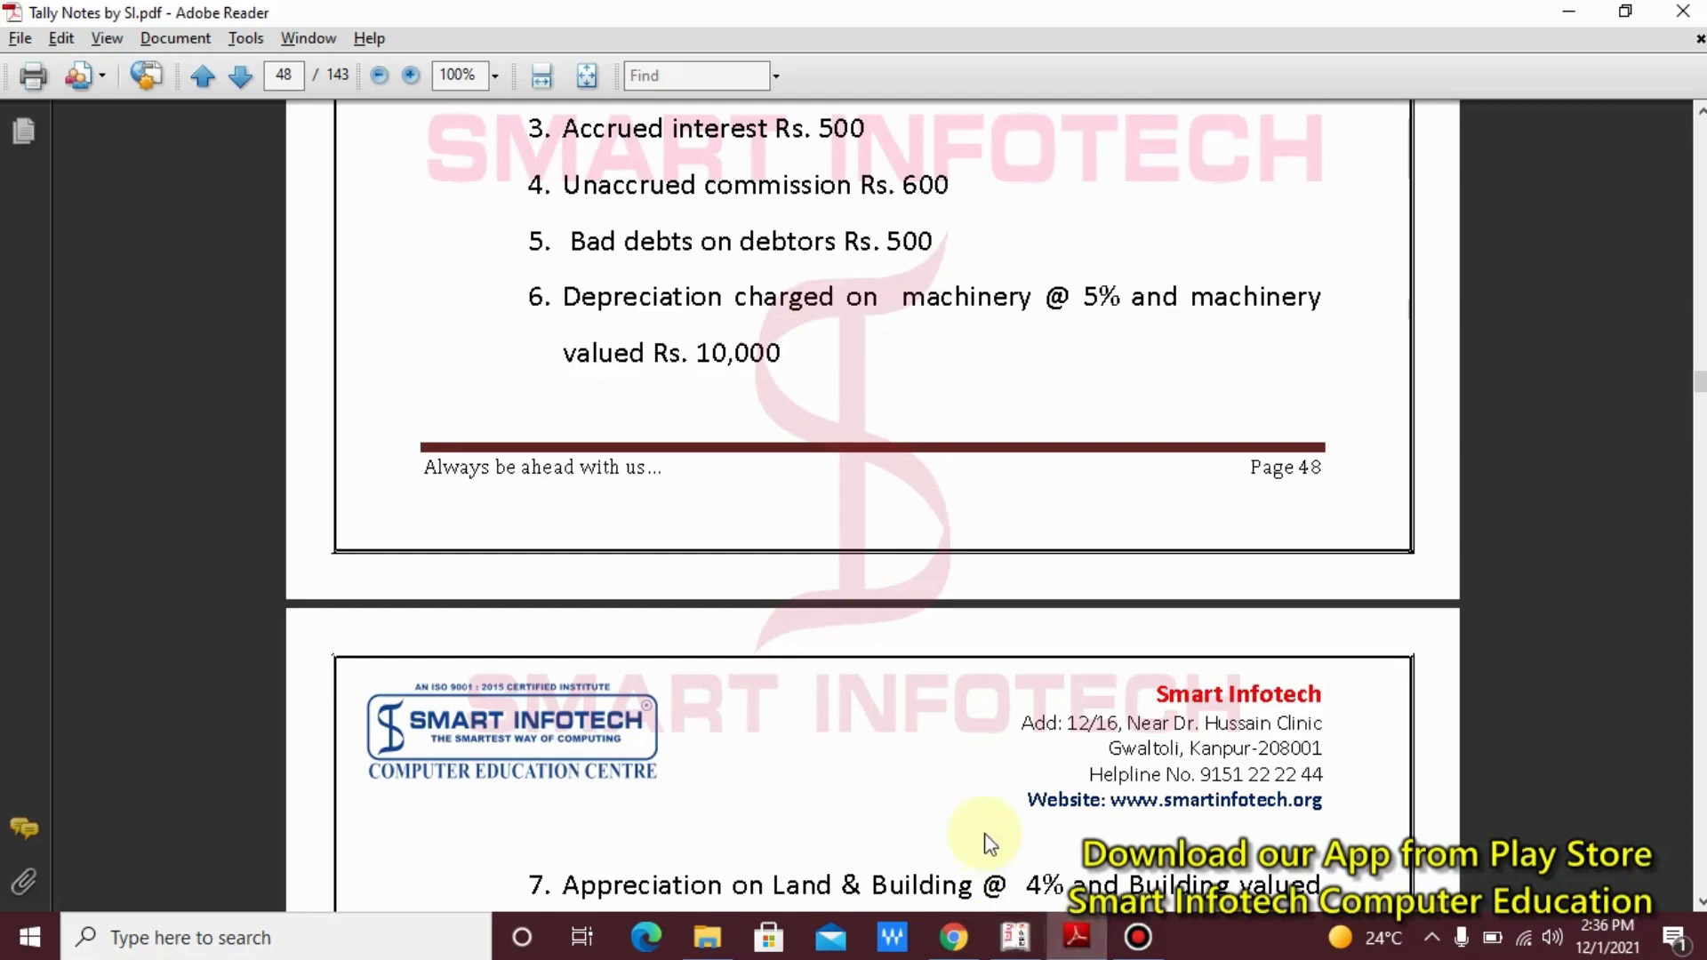
click(1014, 937)
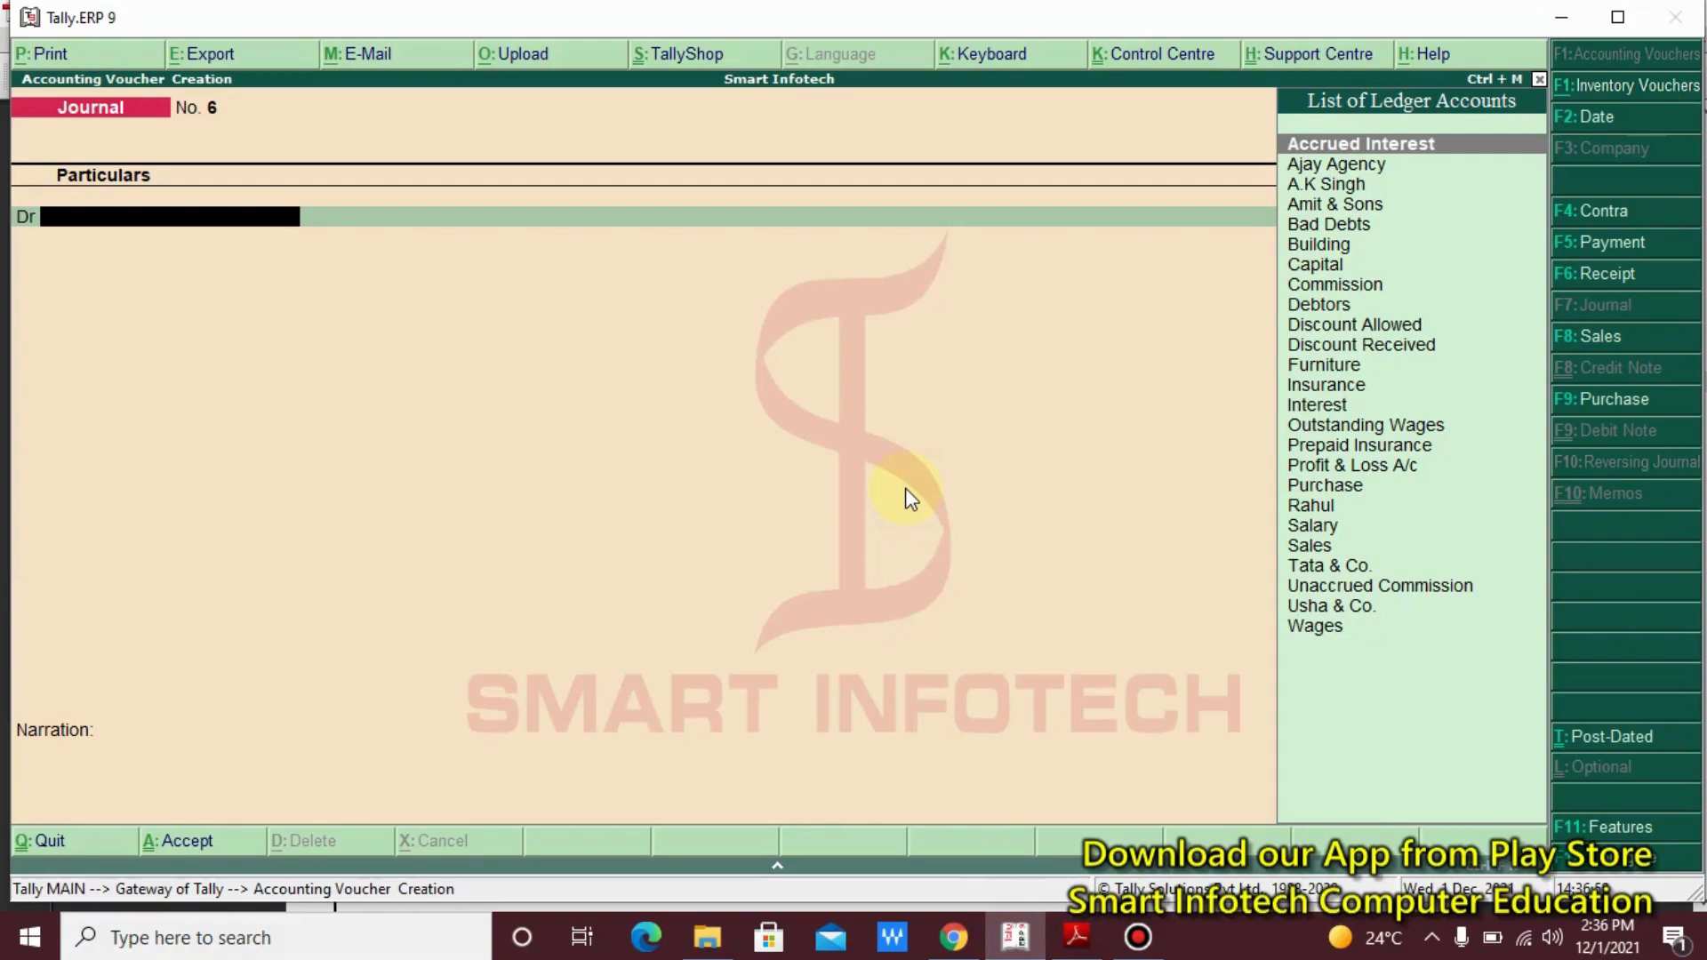
key(alt+c)
text(De)
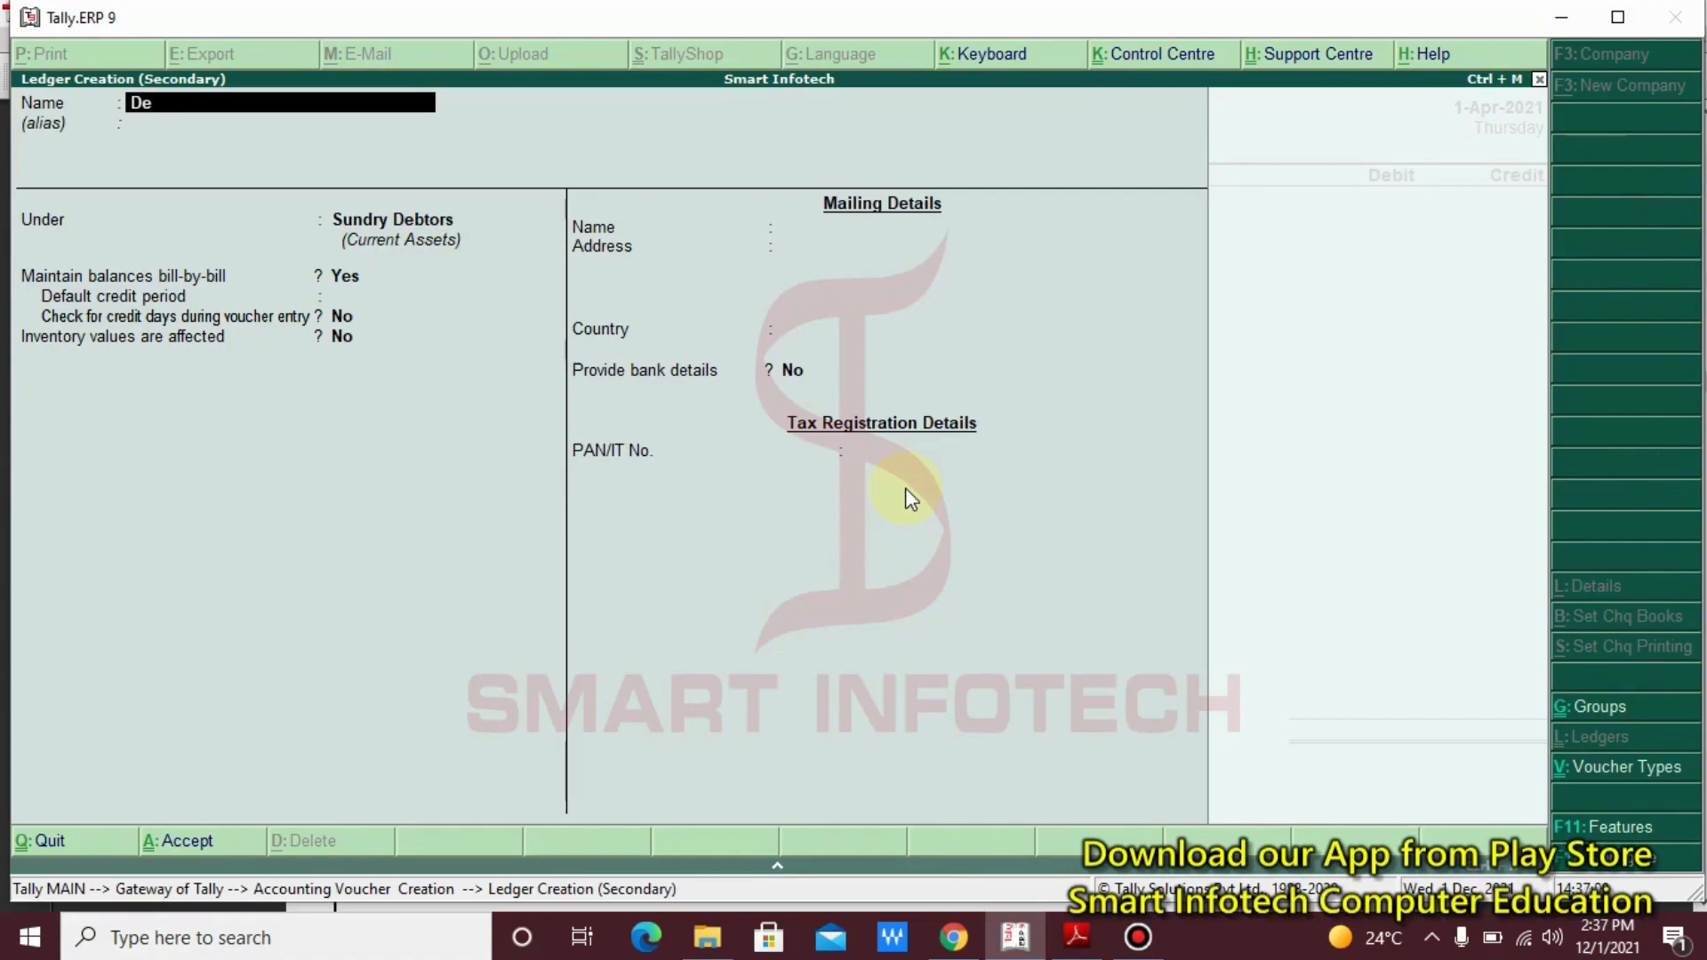
text(preciation)
key(Return)
key(Return)
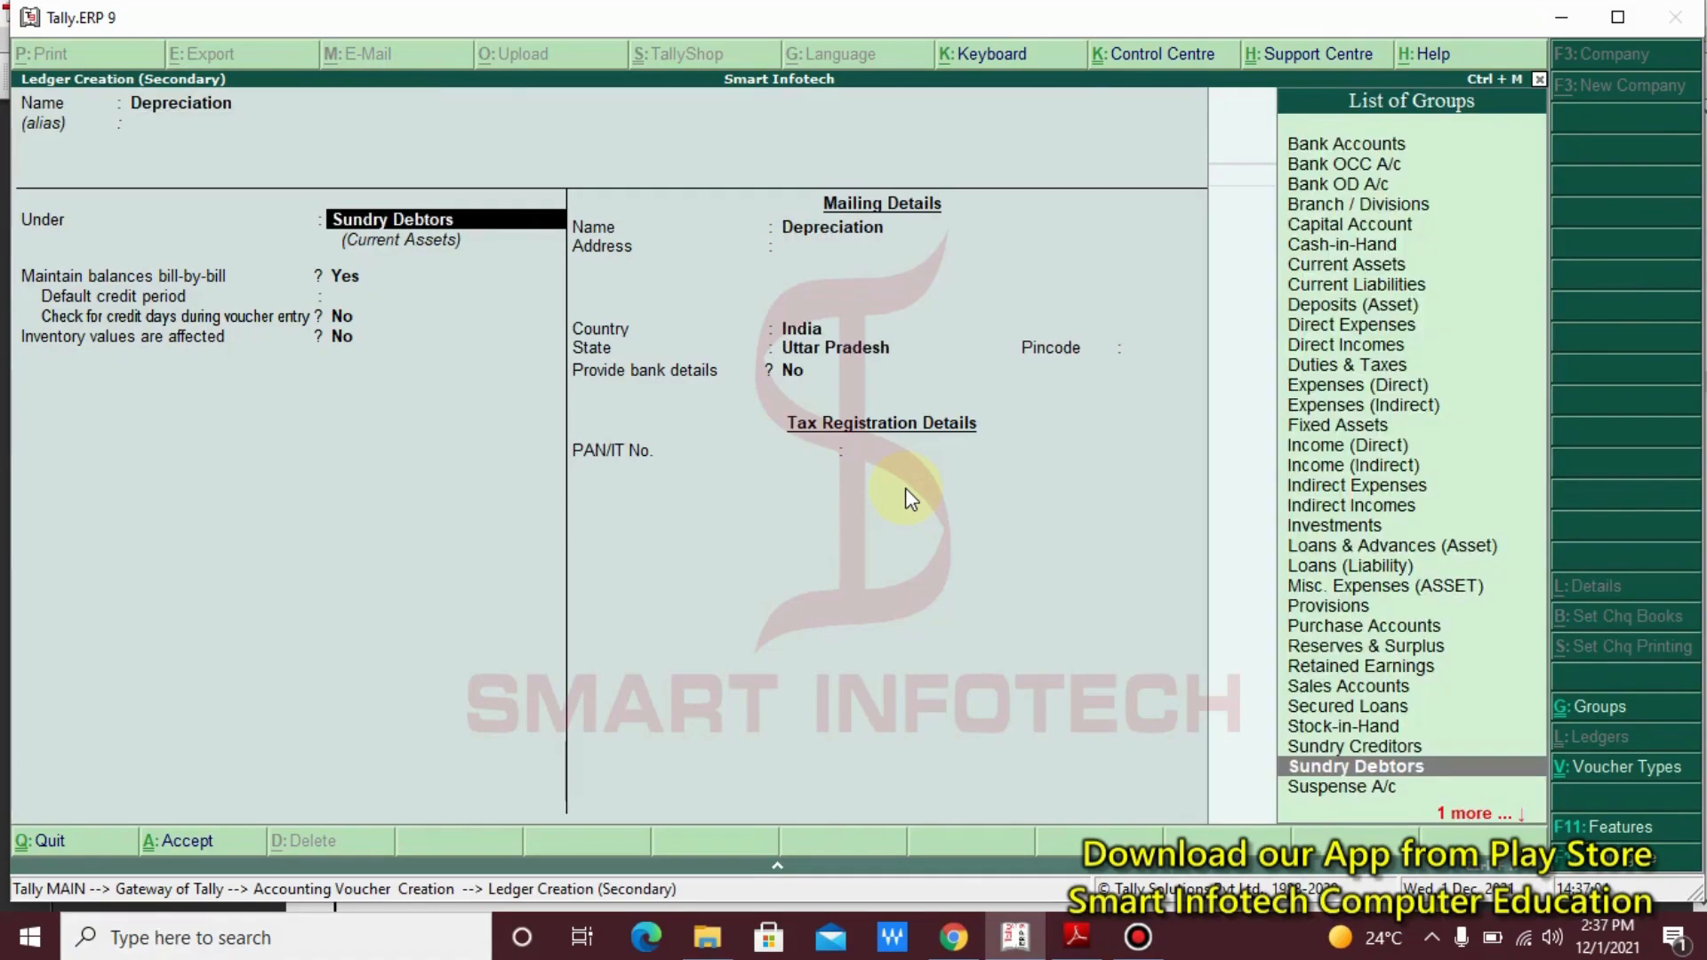
Place the Depreciation ledger under Indirect Expenses and save it with the remaining details at their defaults
text(i)
key(Down)
key(Down)
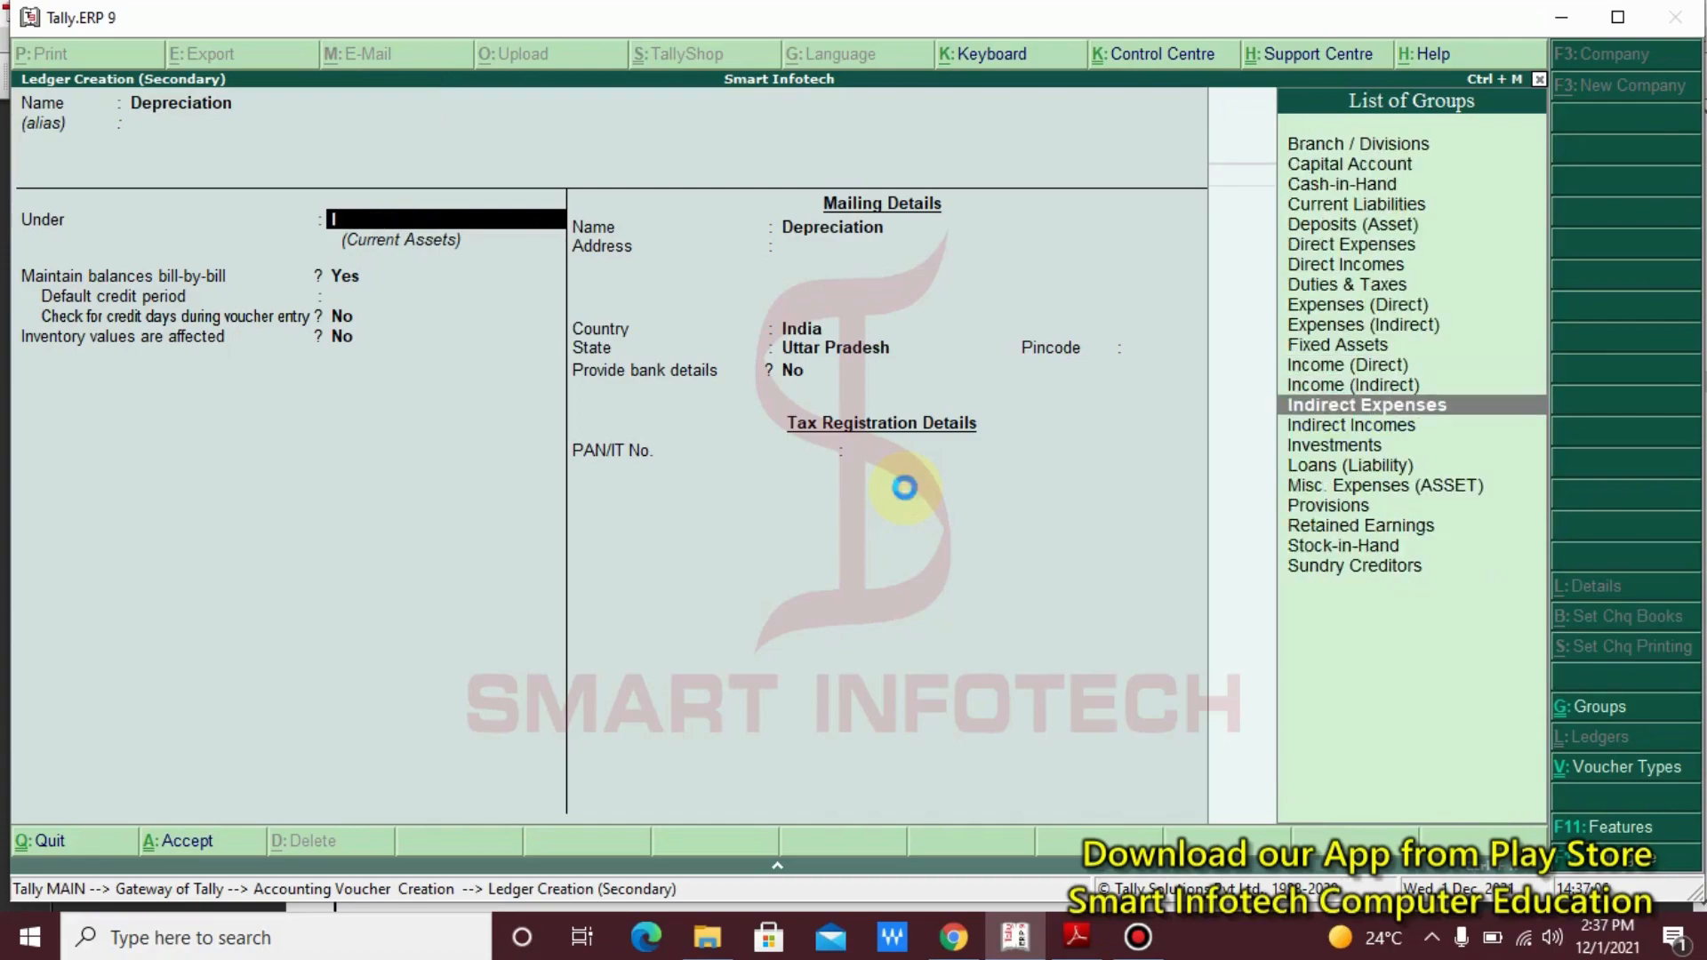
key(Return)
key(Return)
key(Return)
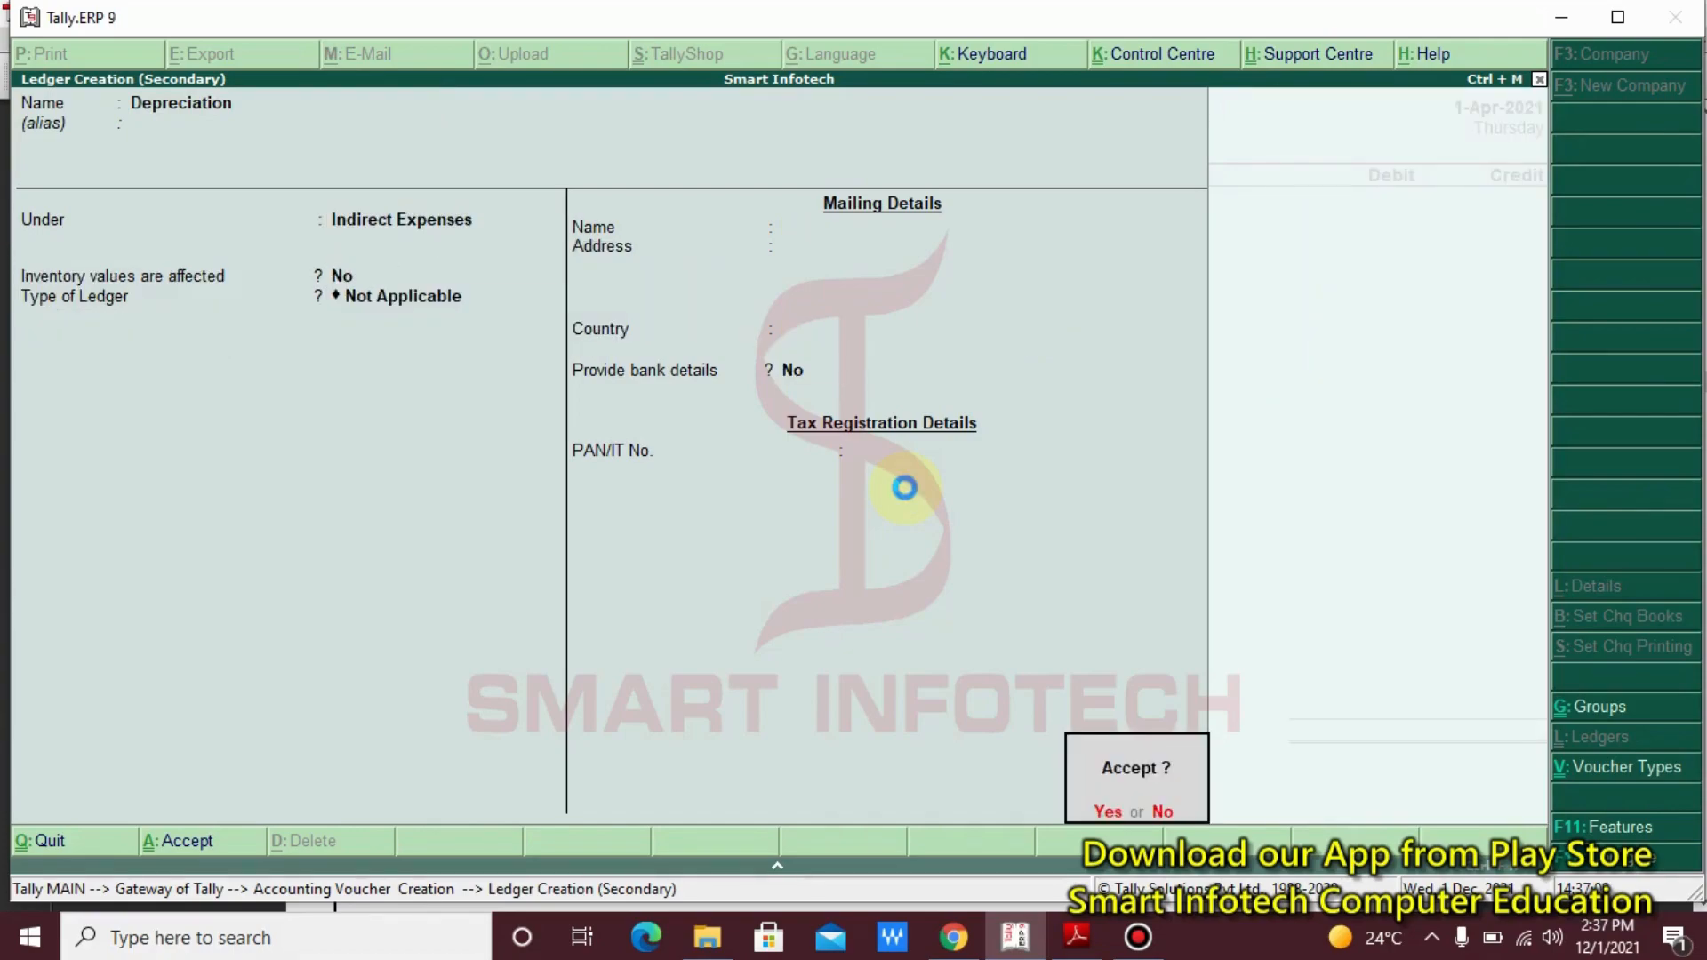
key(Return)
key(Return)
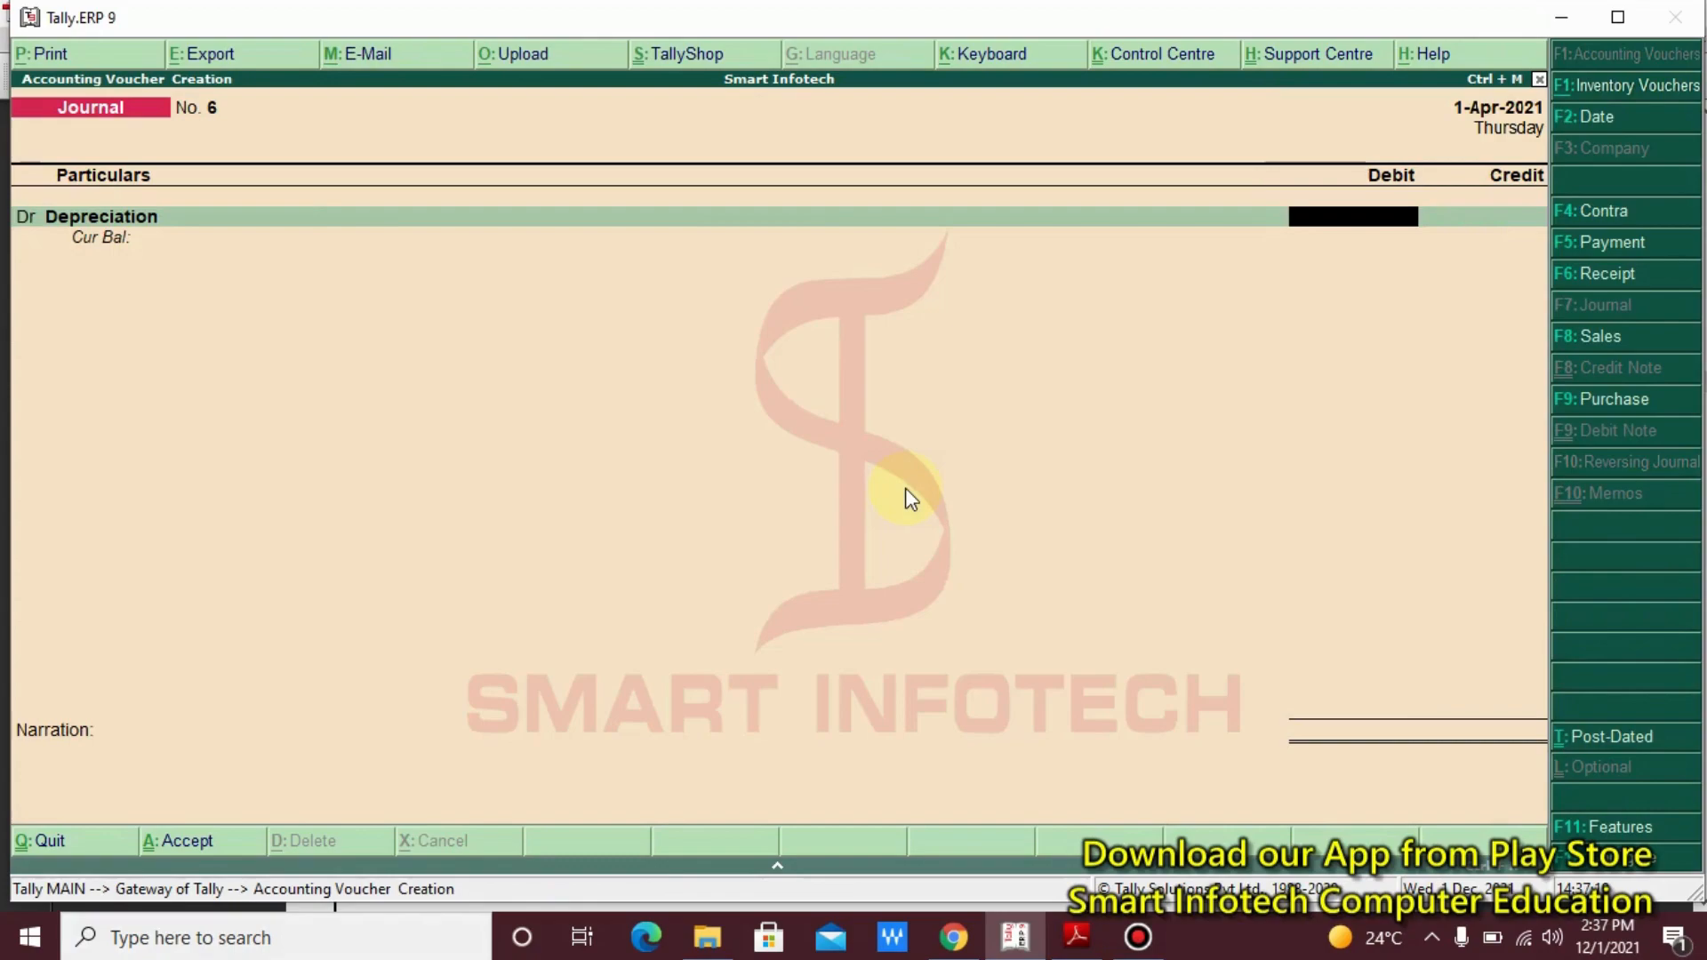
Debit Depreciation with 500 and move on to the voucher's credit line
text(5000)
key(BackSpace)
key(Return)
key(Return)
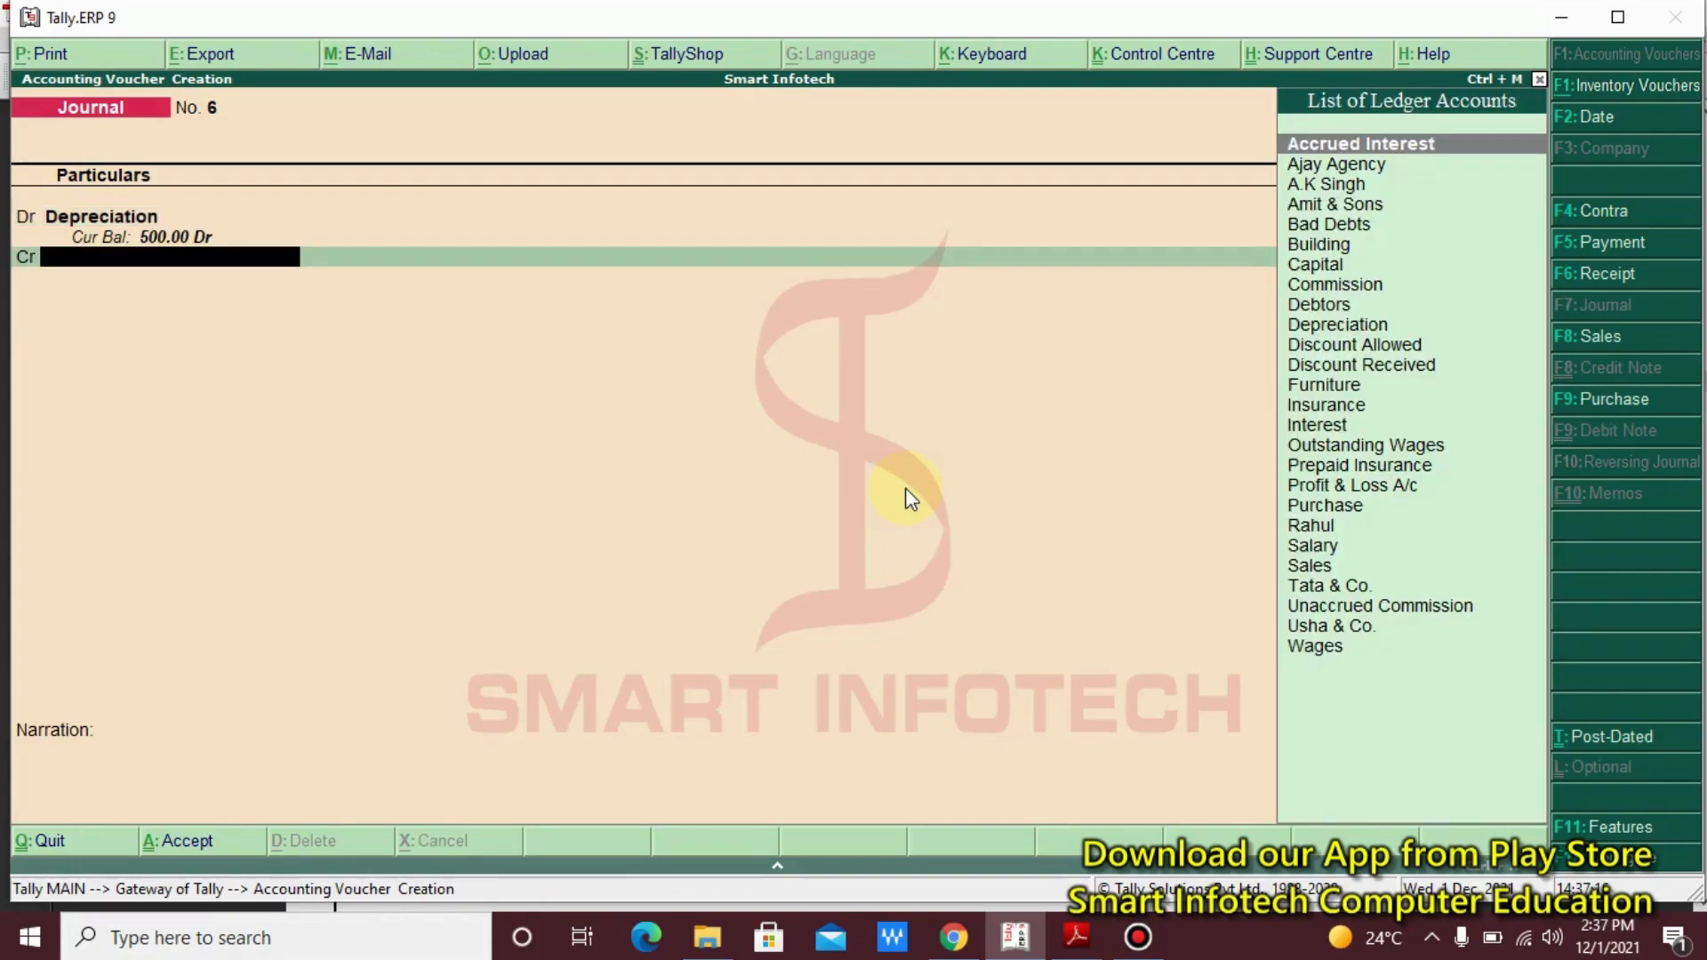
Start a new credit-line ledger named Machinery, without an alias, and place it under Fixed Assets
key(alt+c)
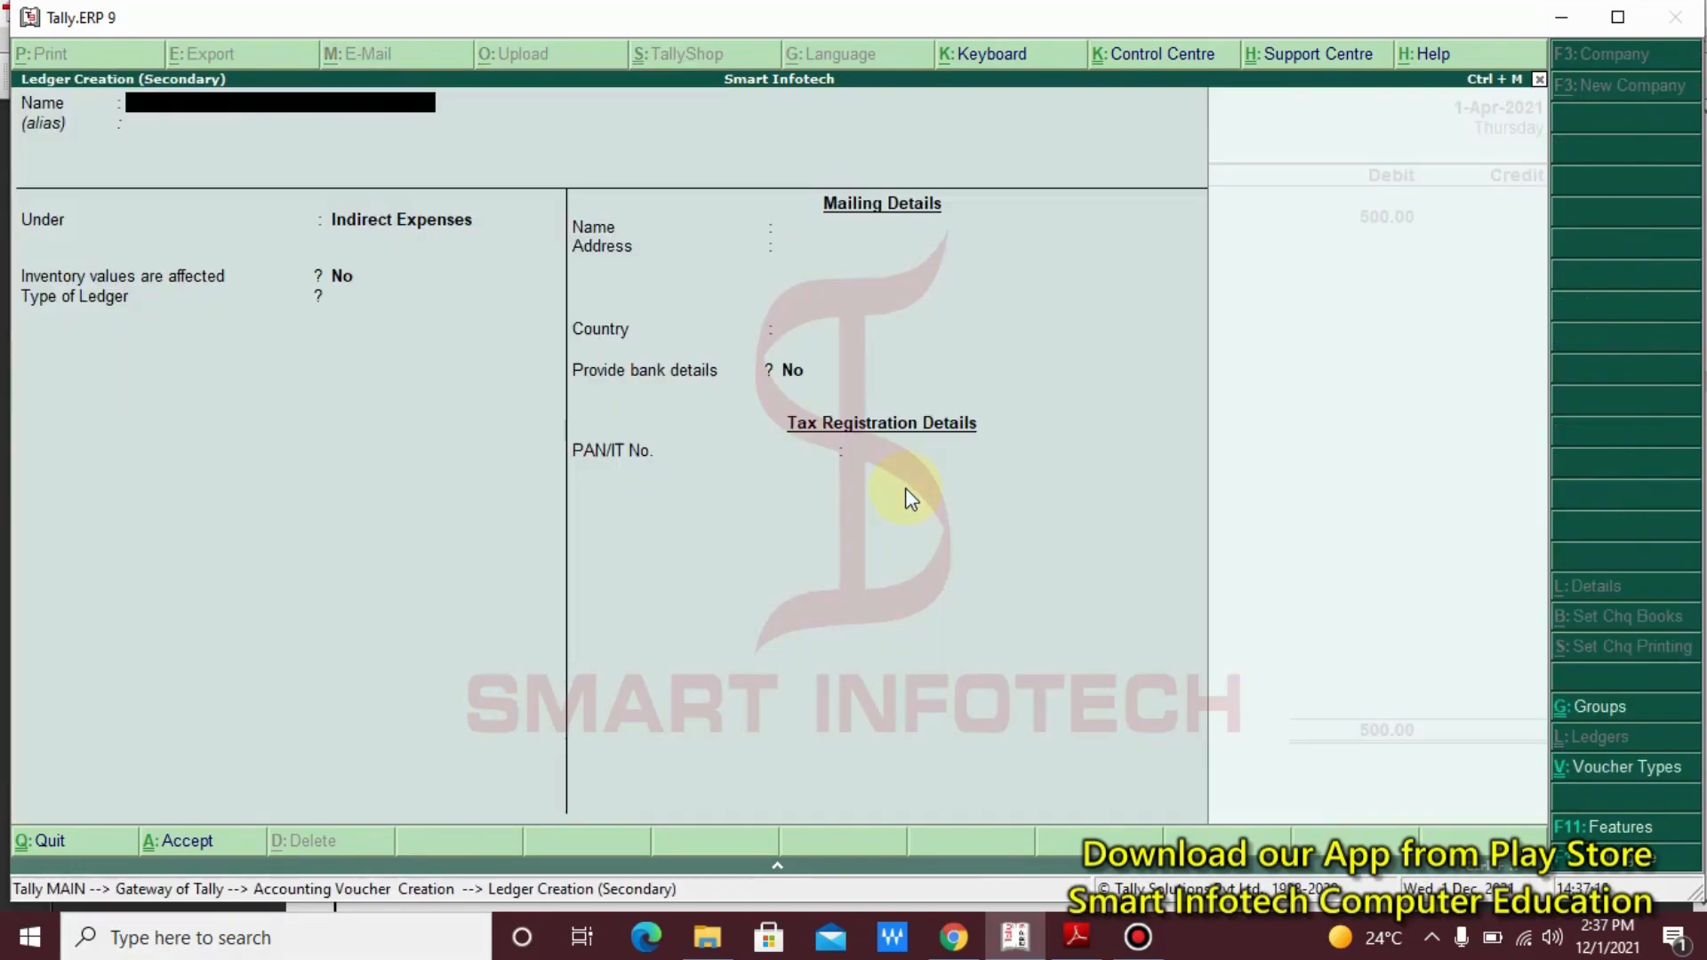
text(Machinery)
key(Return)
key(Return)
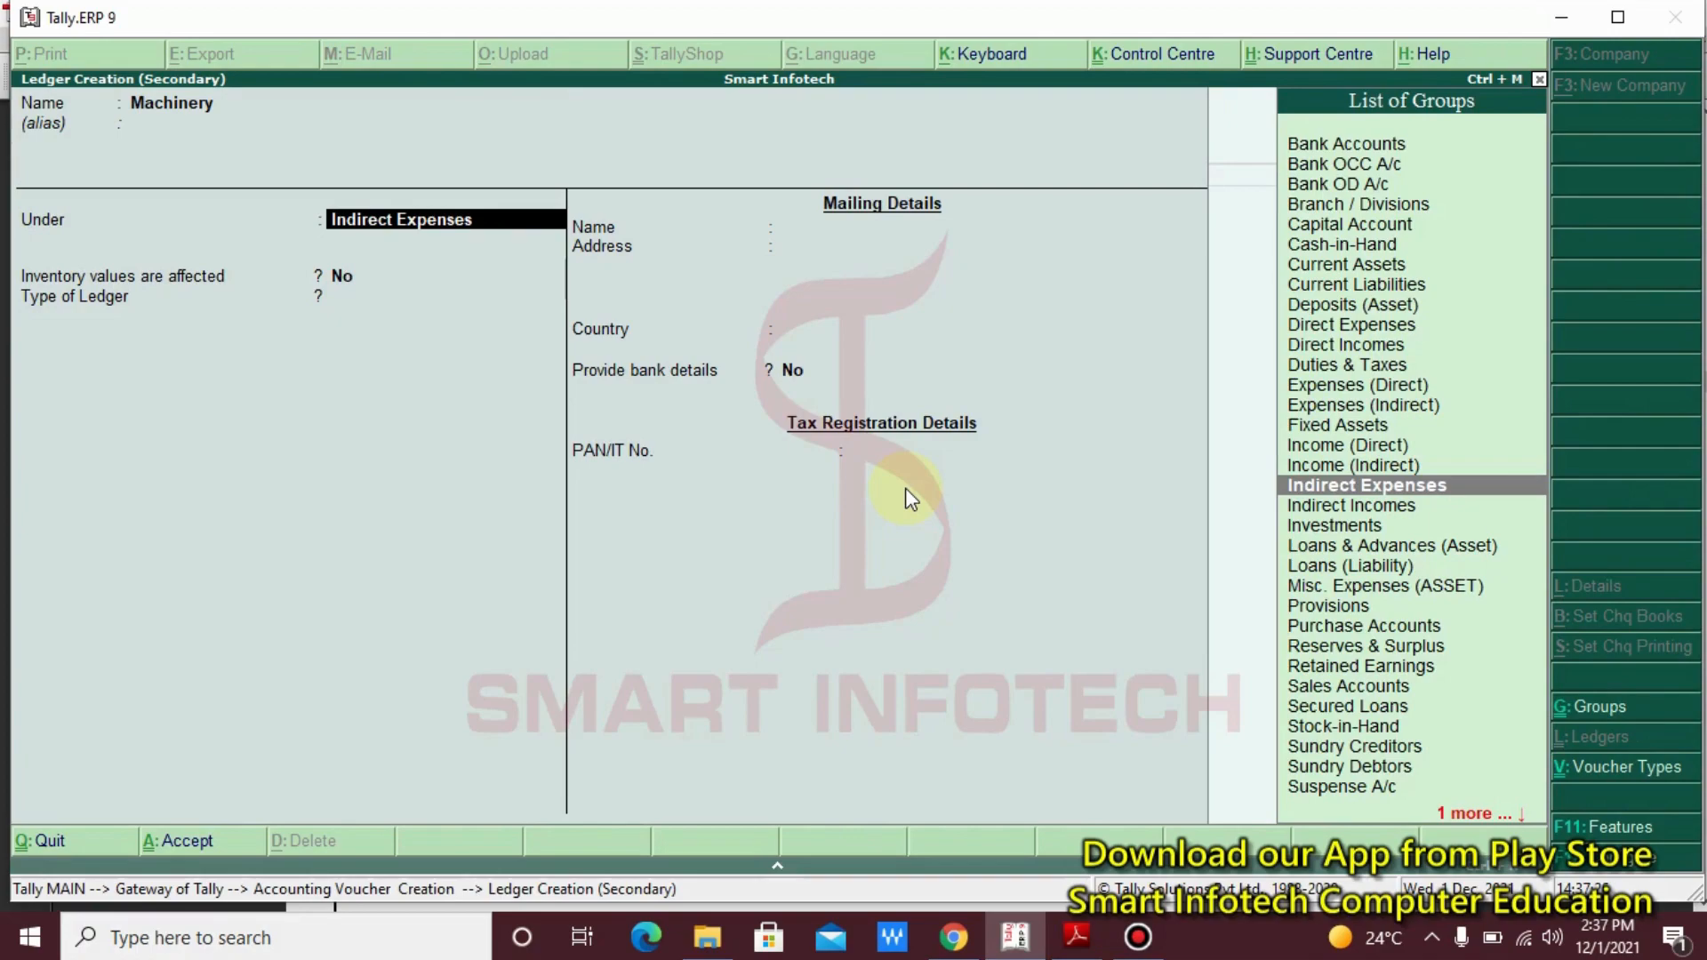
text(F)
key(Return)
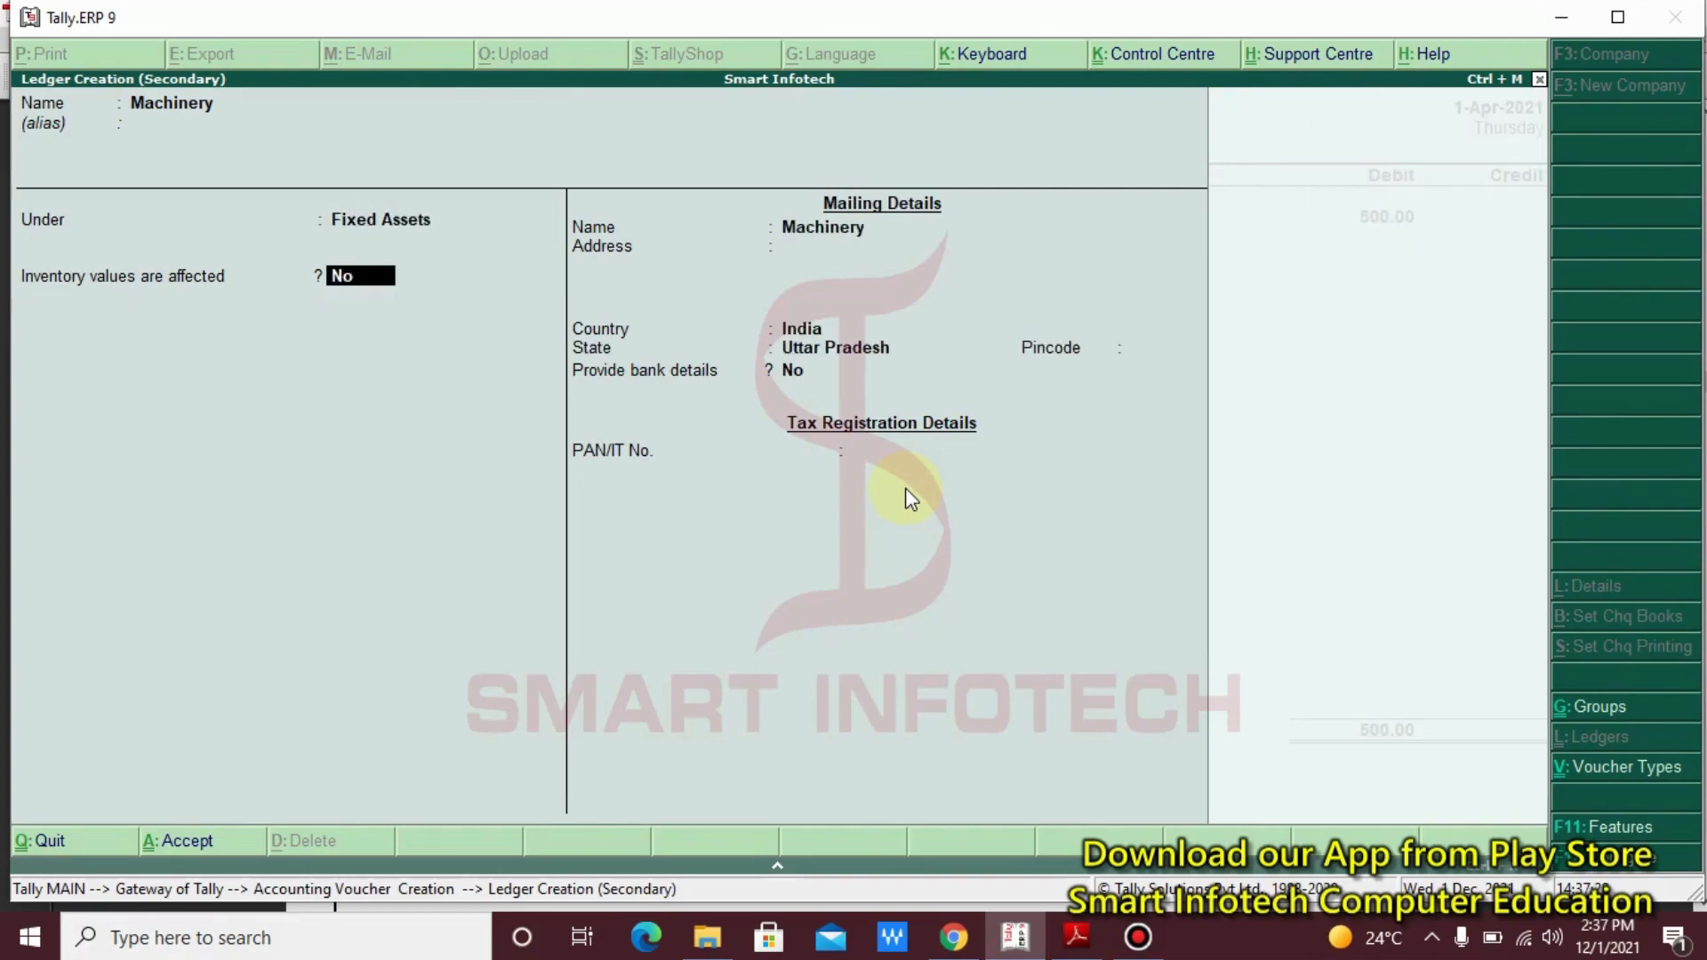
Leave the Machinery ledger's inventory, mailing, bank and tax details at their defaults and save the ledger
key(Return)
key(Return)
key(Return)
key(Return)
key(Return)
key(Return)
key(Return)
key(Return)
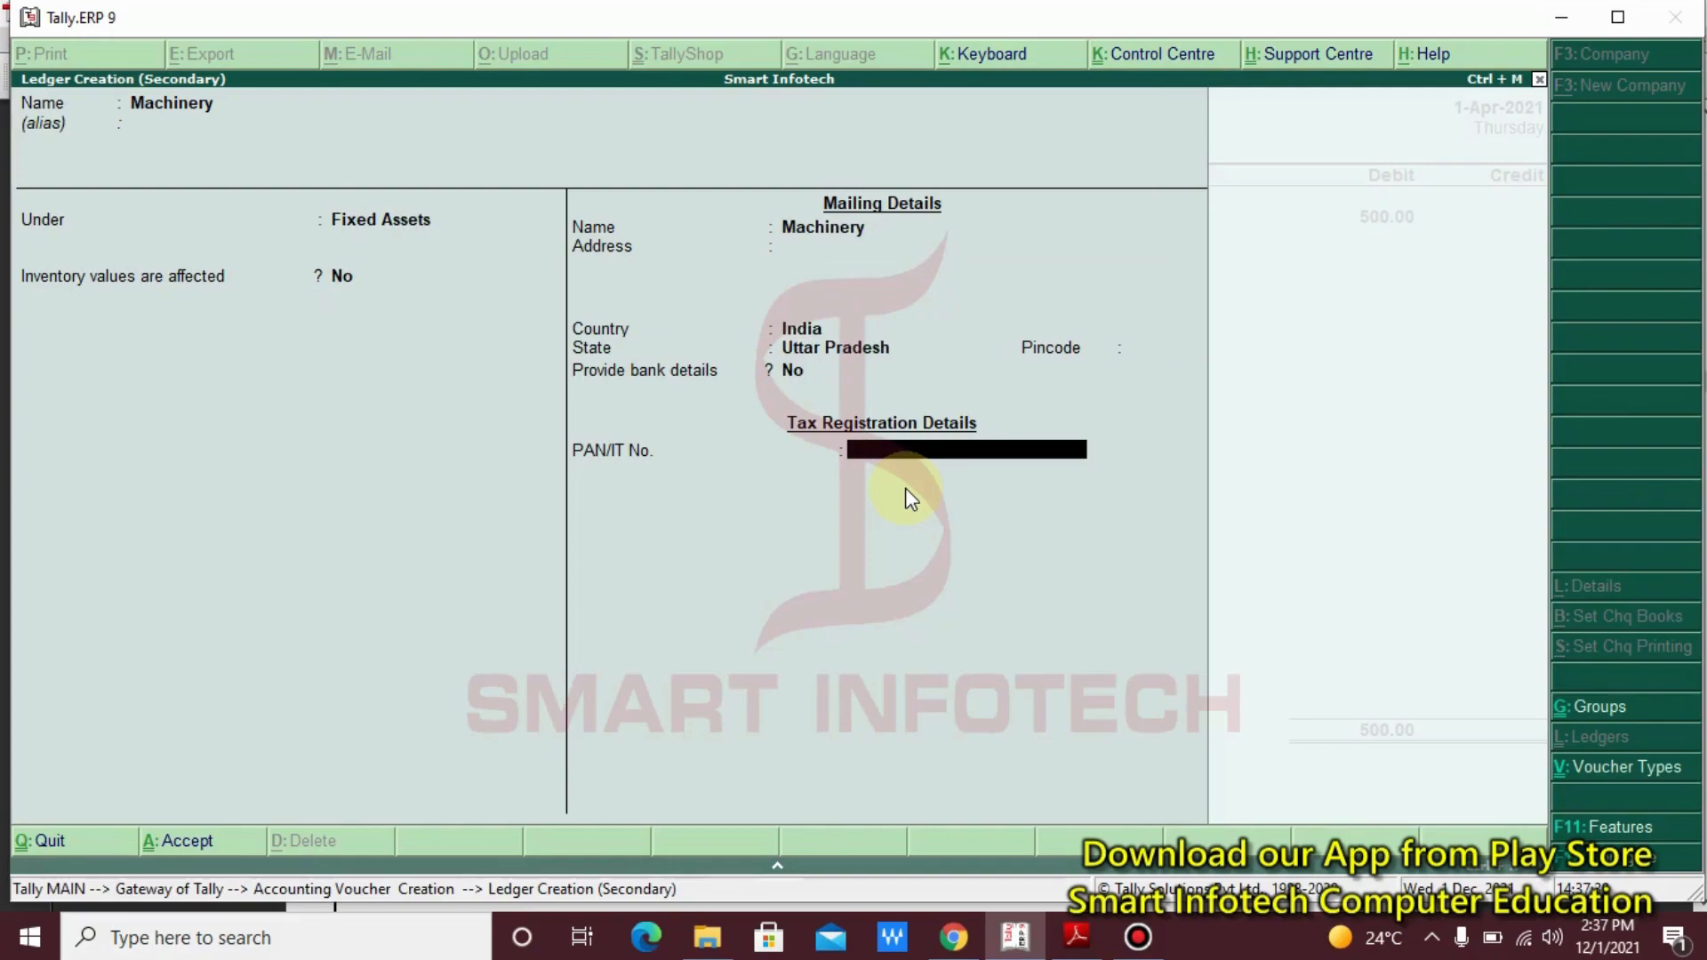
key(Return)
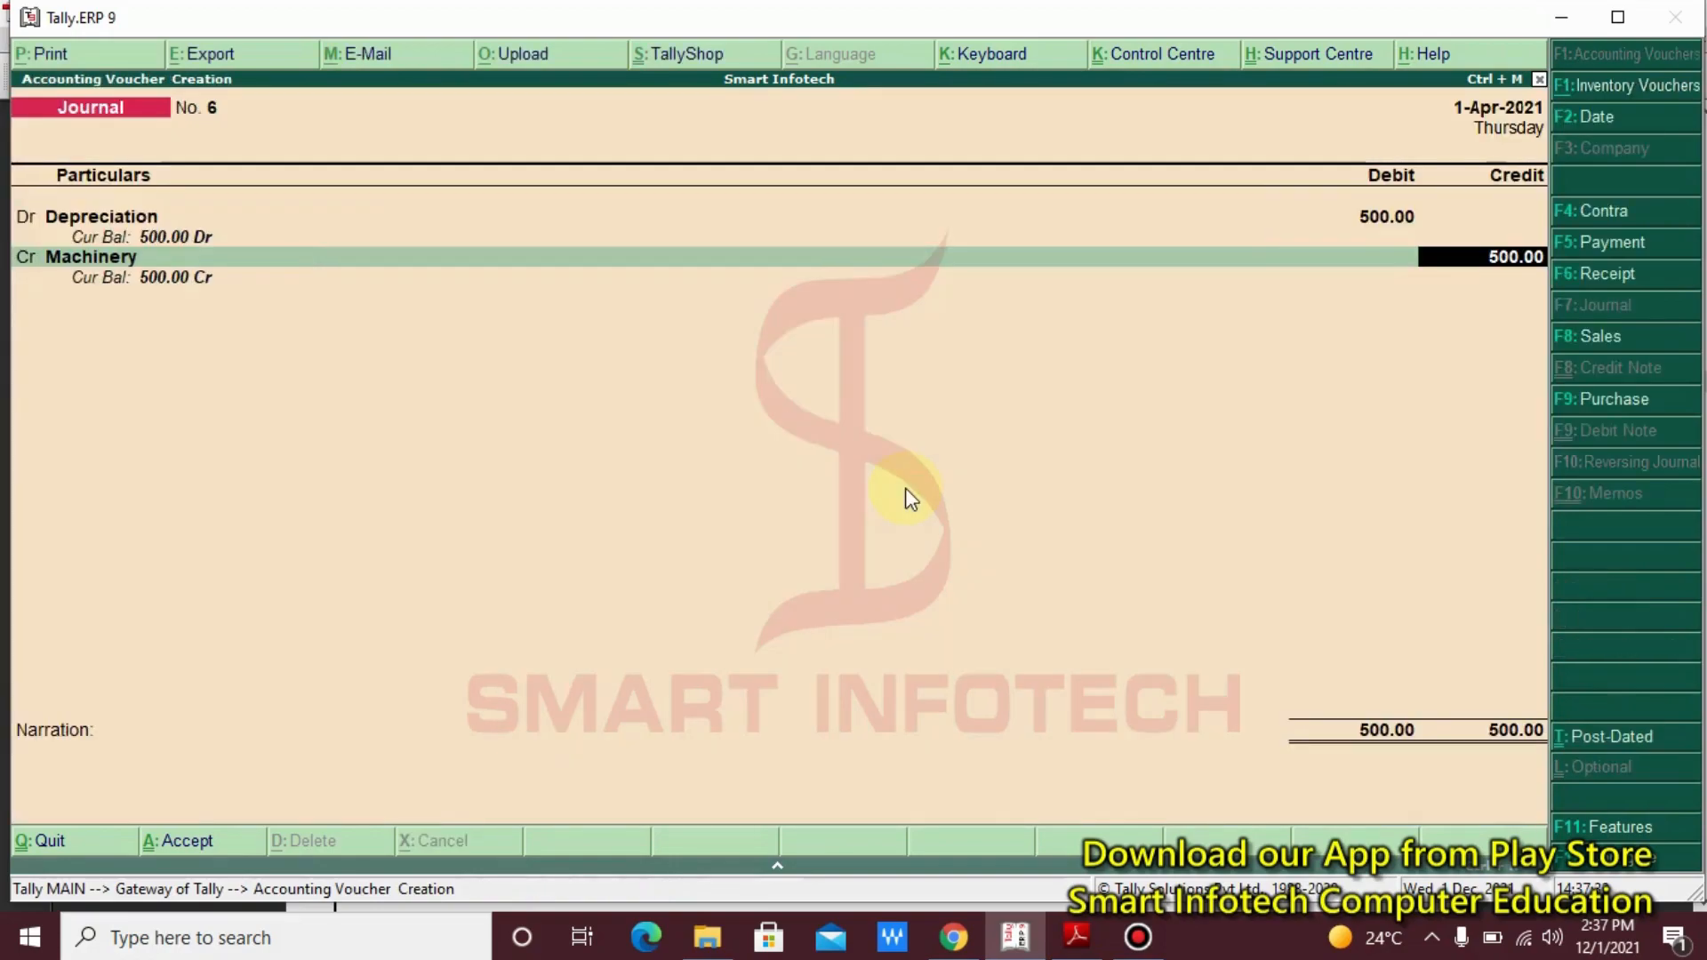
Credit Machinery with 500, leave the narration blank and save the journal voucher
key(Return)
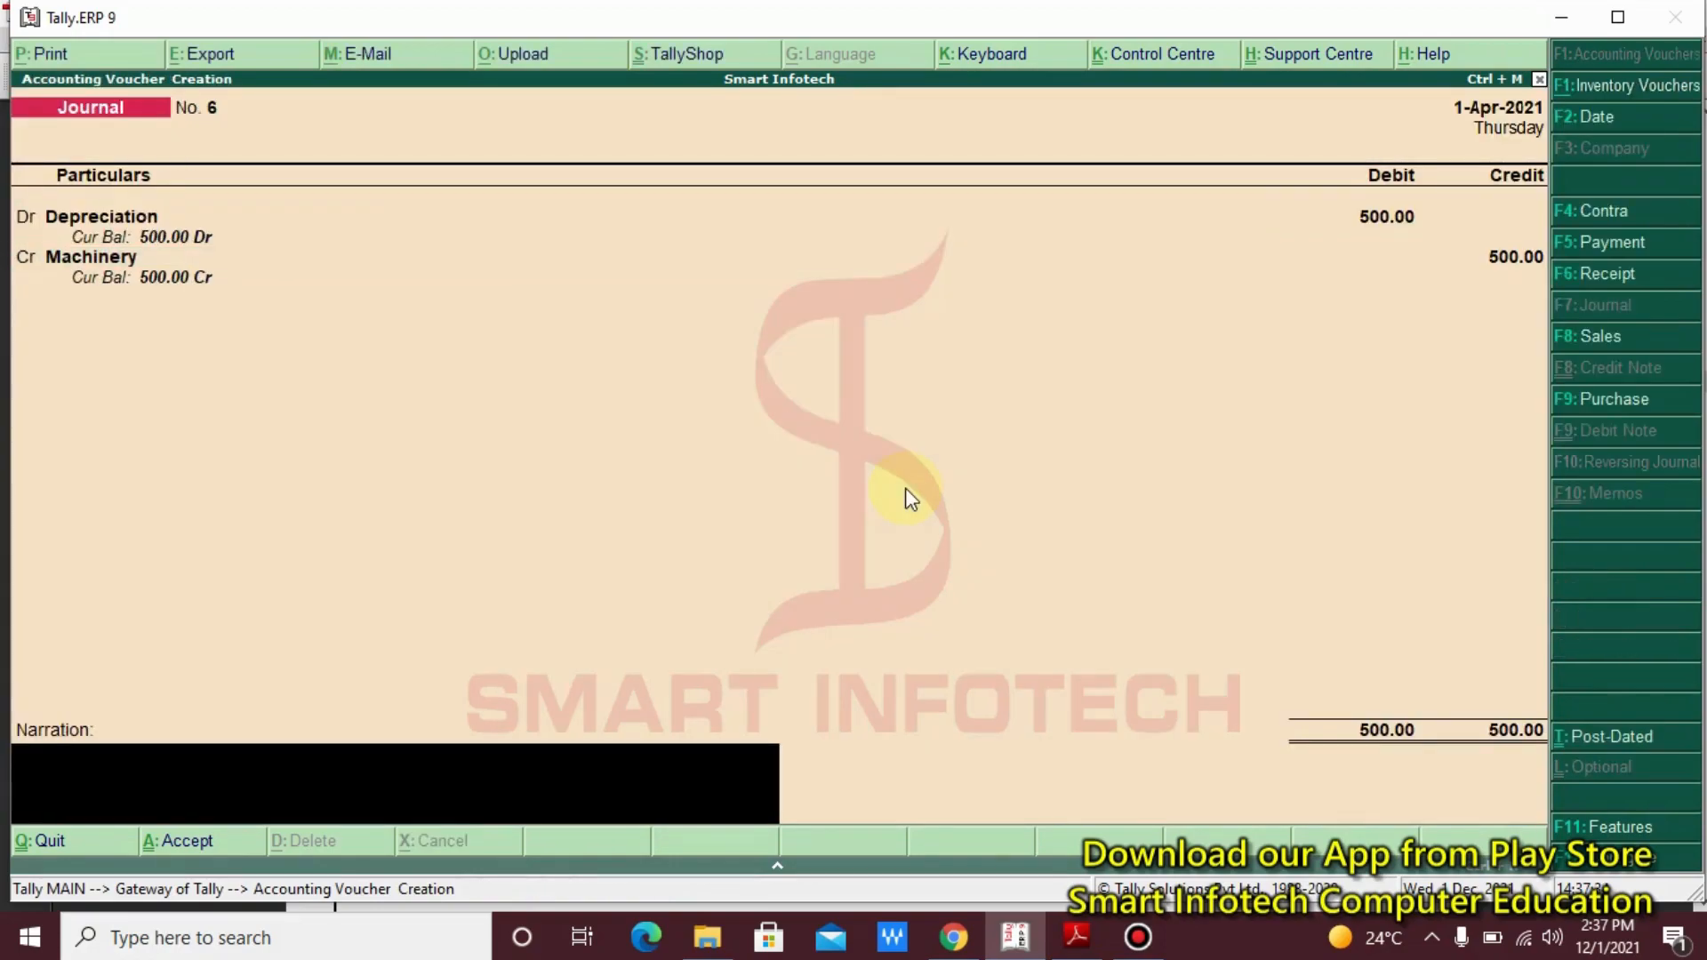
key(Return)
key(Return)
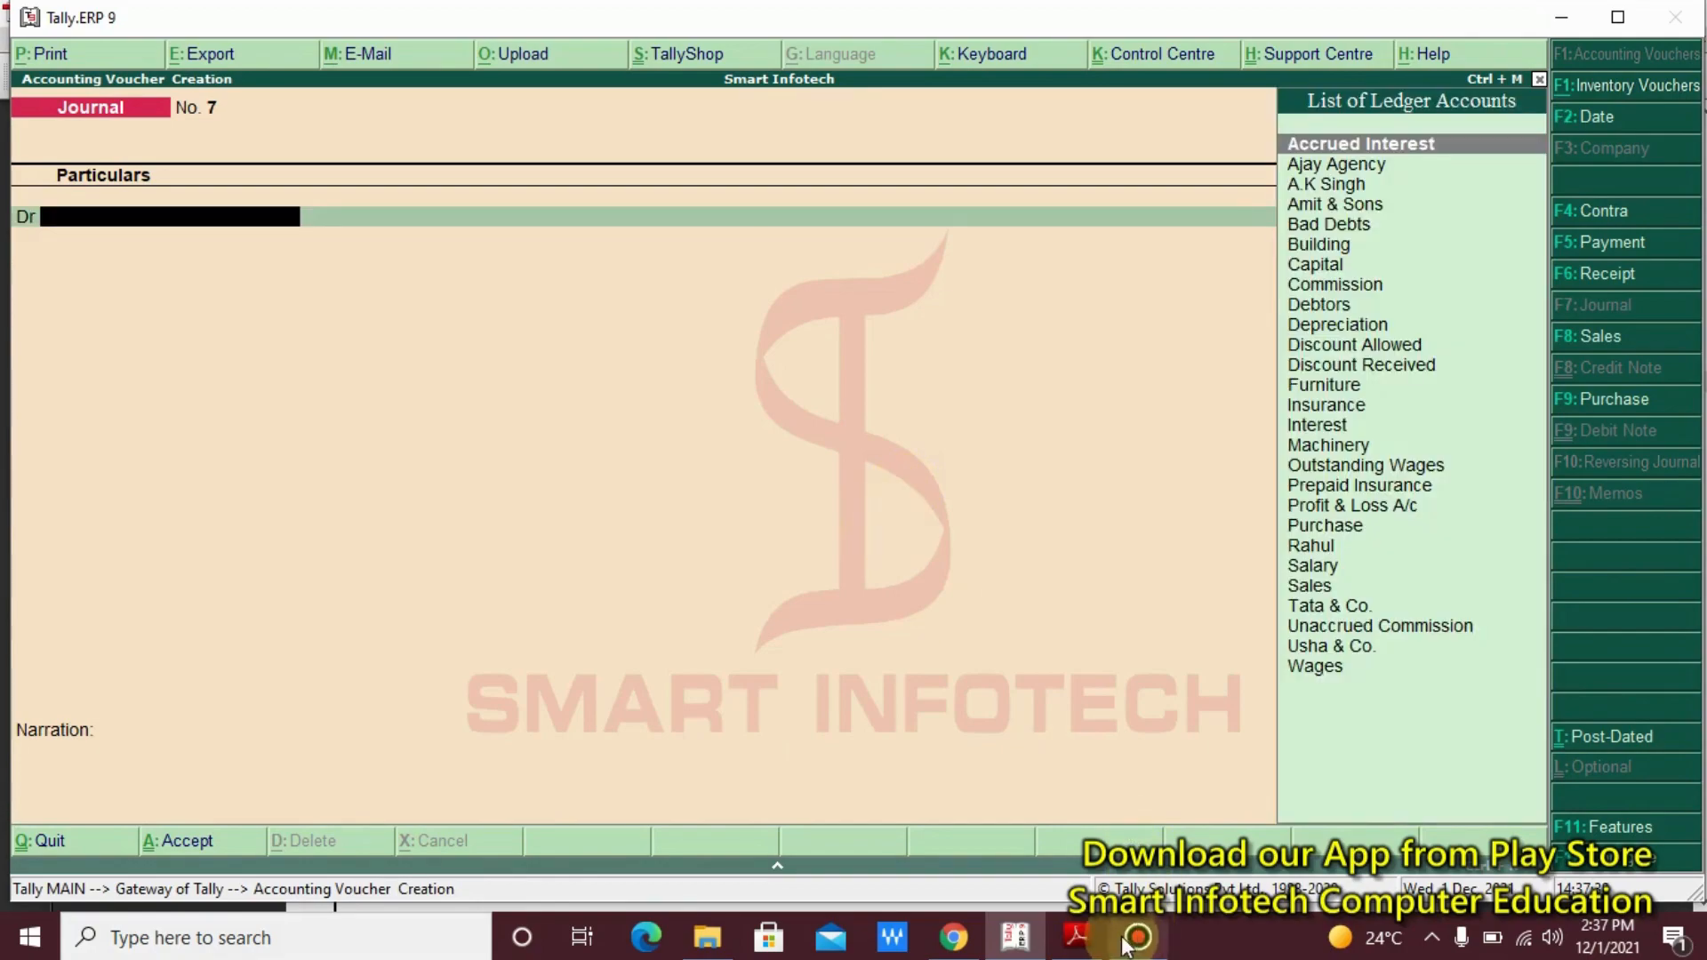
Consult the Land & Building appreciation item in the Adobe Reader notes and return to Tally.ERP 9
click(1077, 937)
scroll(992, 685, down, 10)
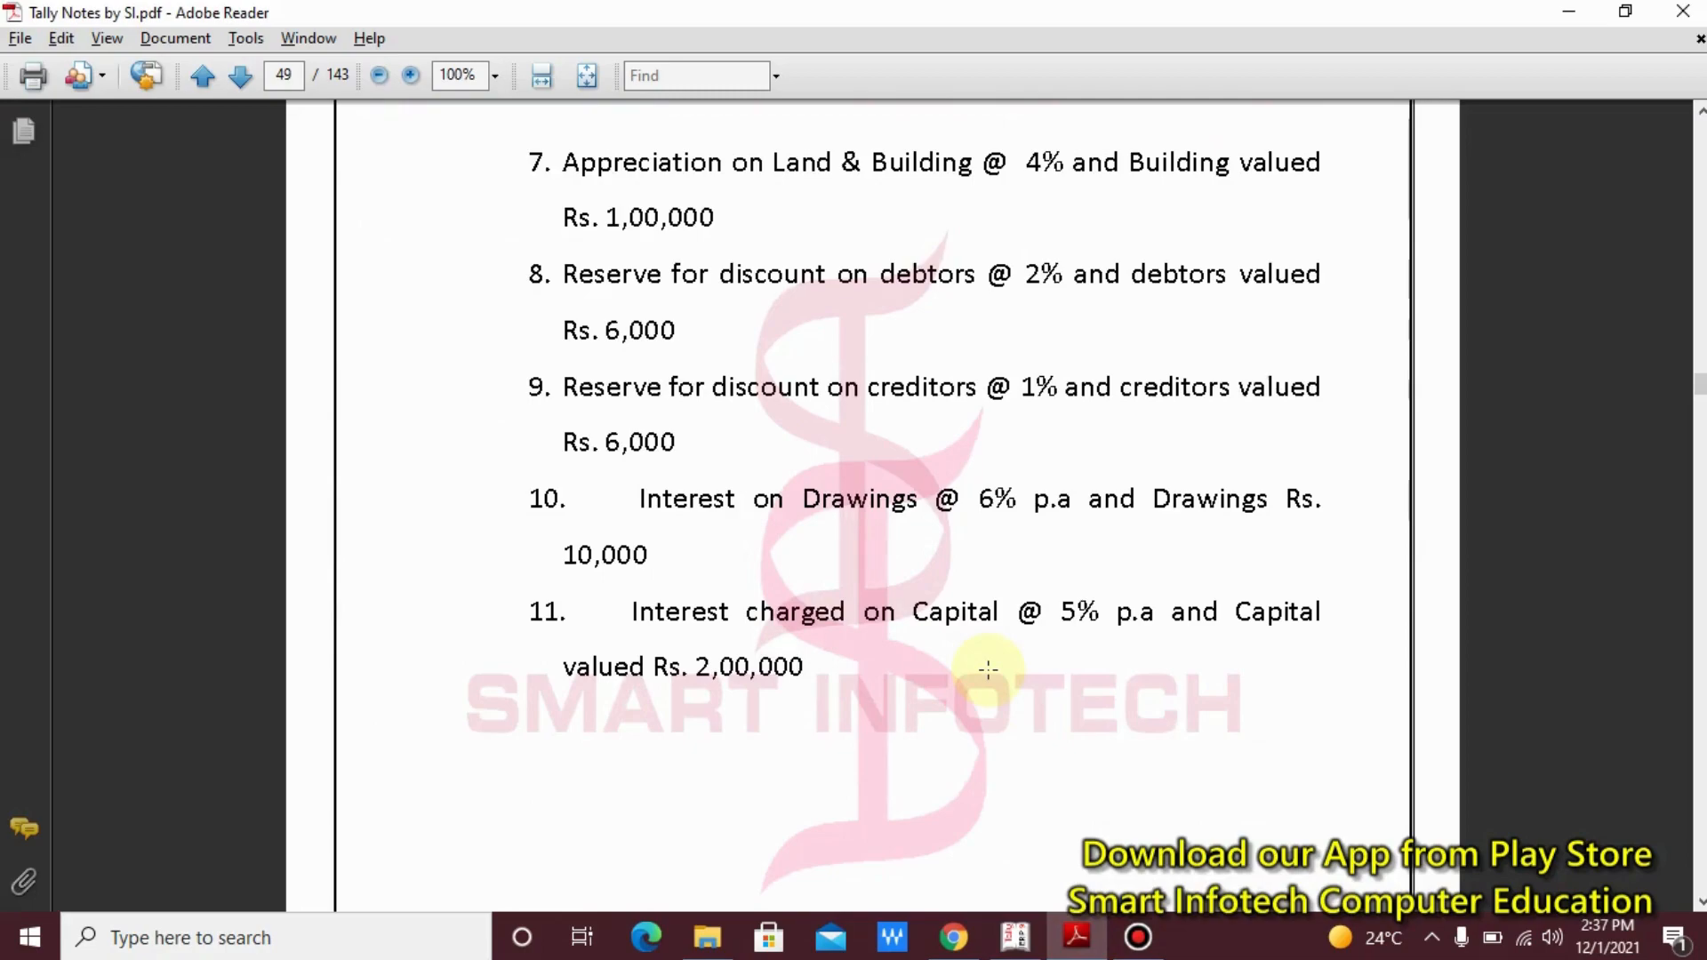
click(1014, 937)
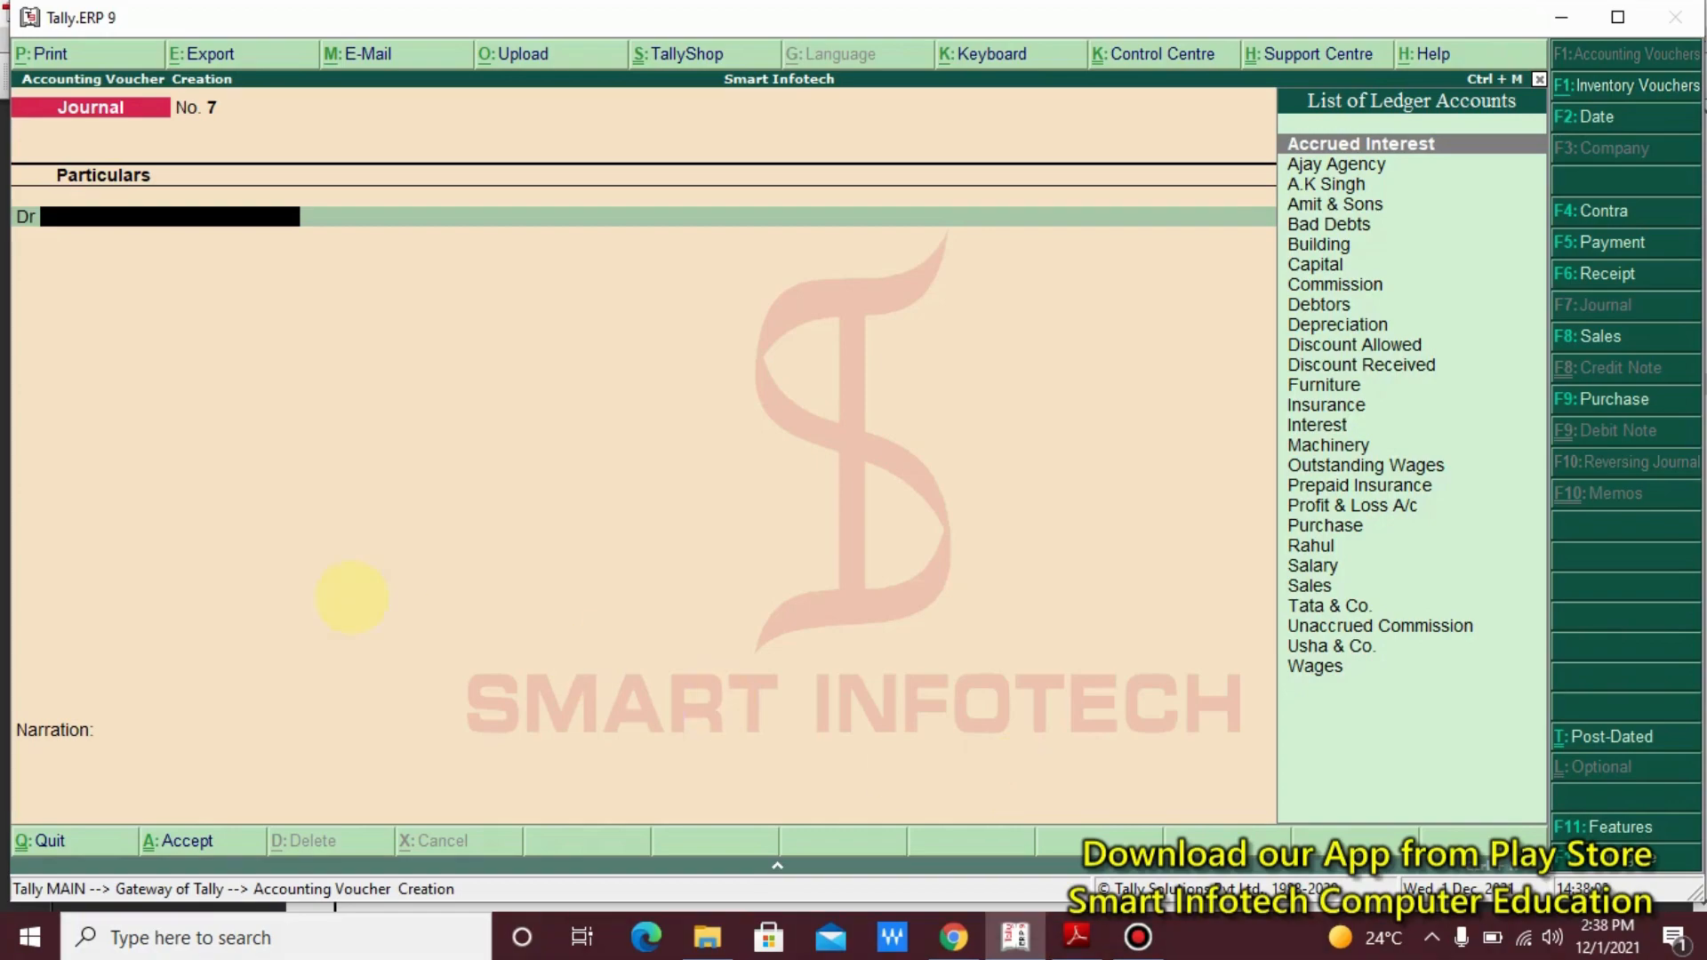
Annotate the screen with the entry lines "Land and Building a/c Dr." and "To Appreciation a/c"
key(t)
click(227, 334)
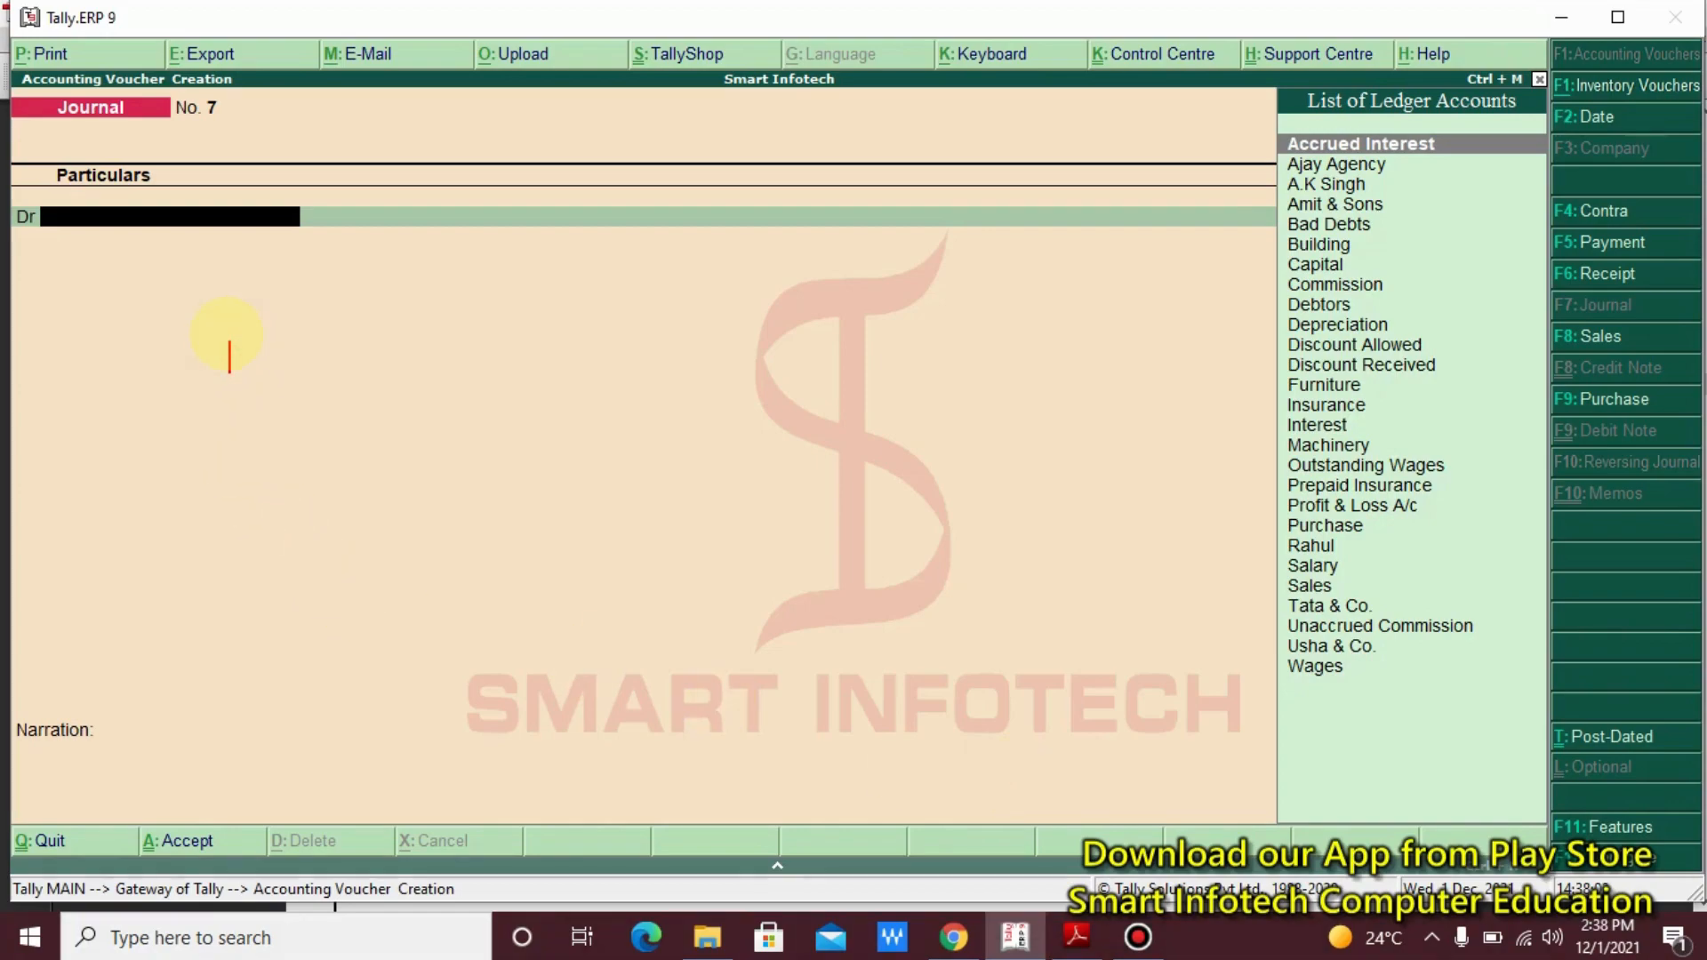
text(Land and )
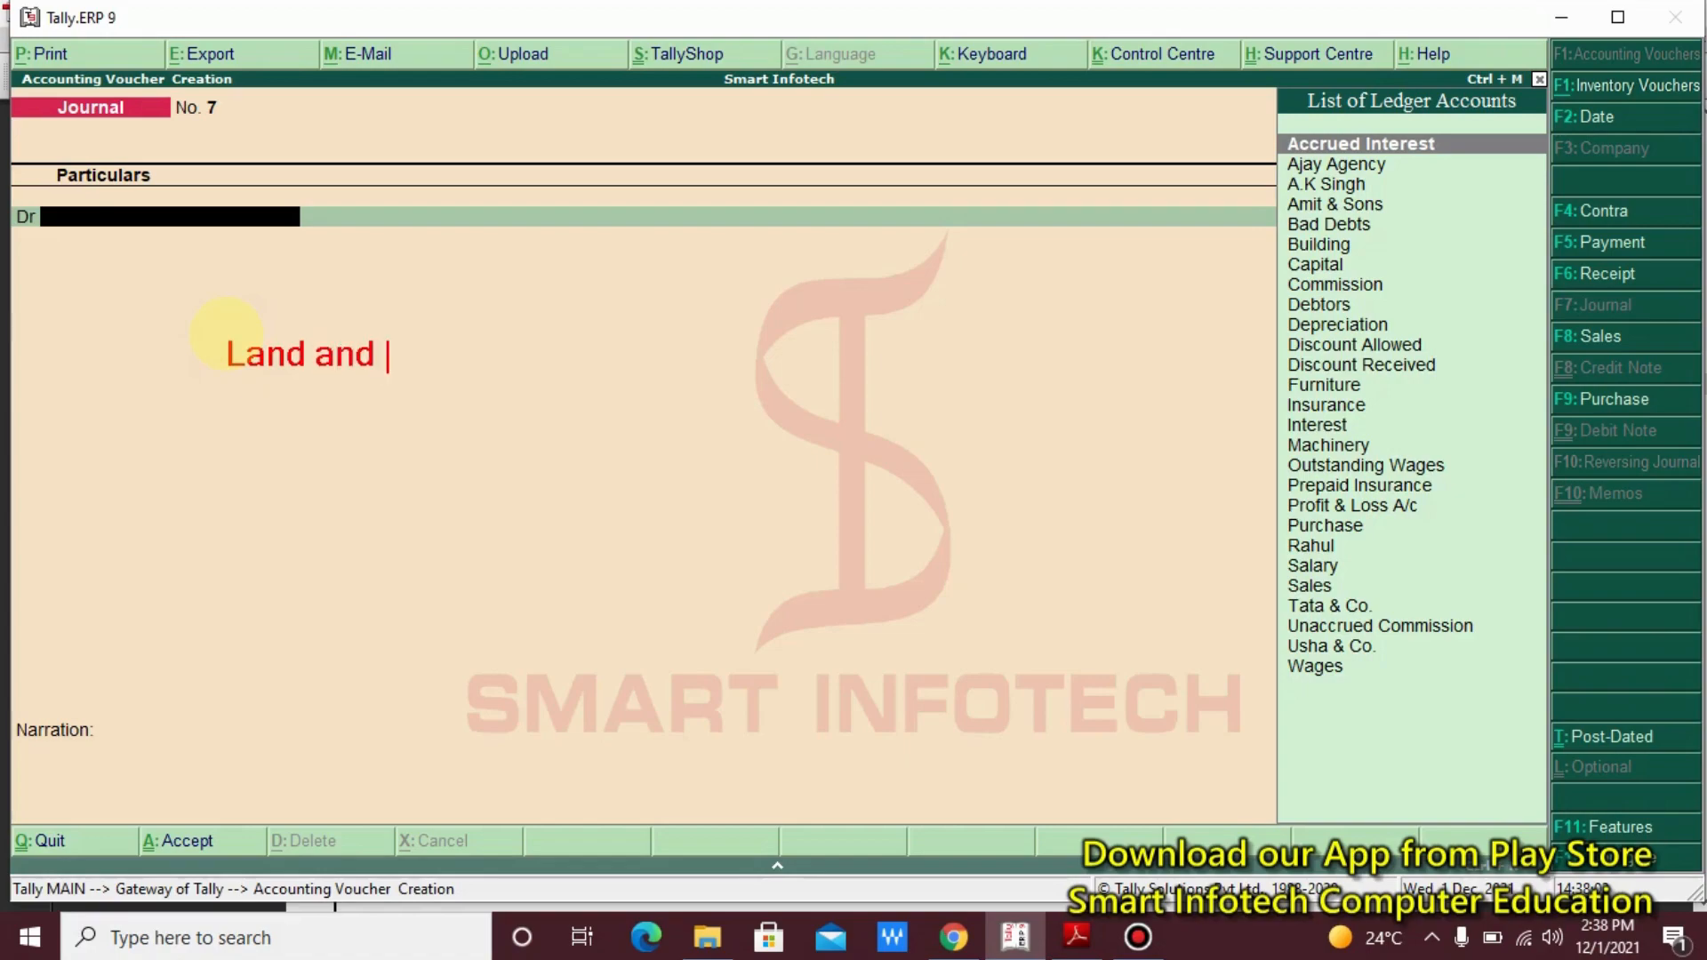
text(Buildin)
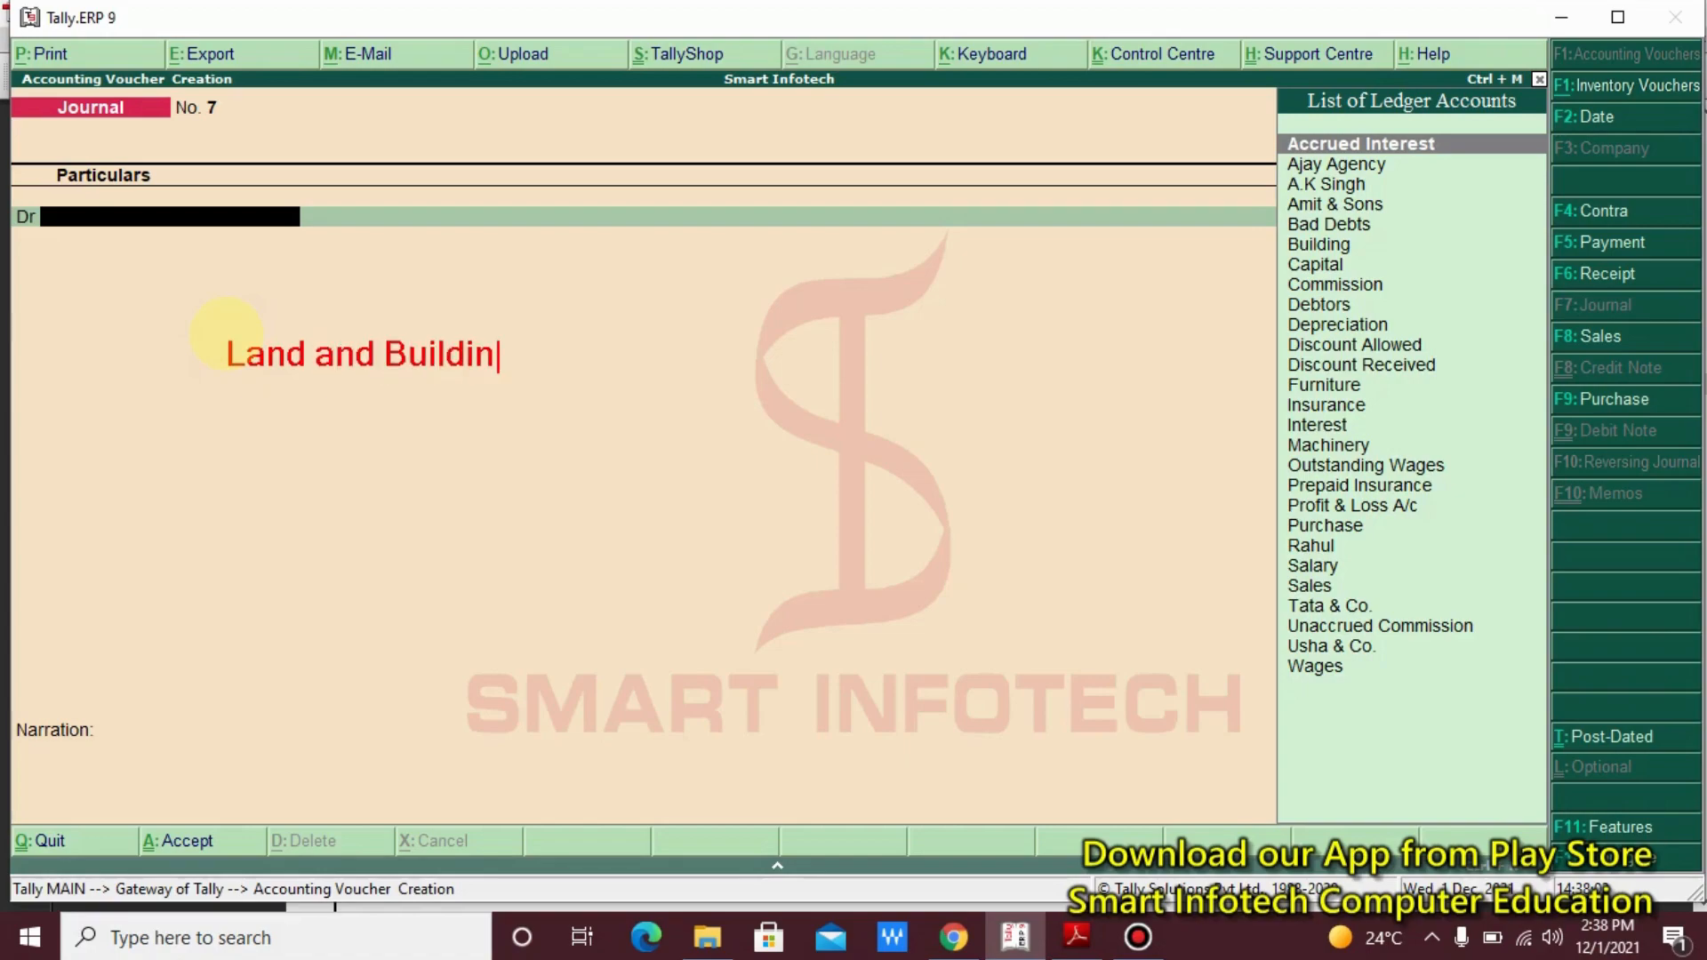
text(g a/c    Dr)
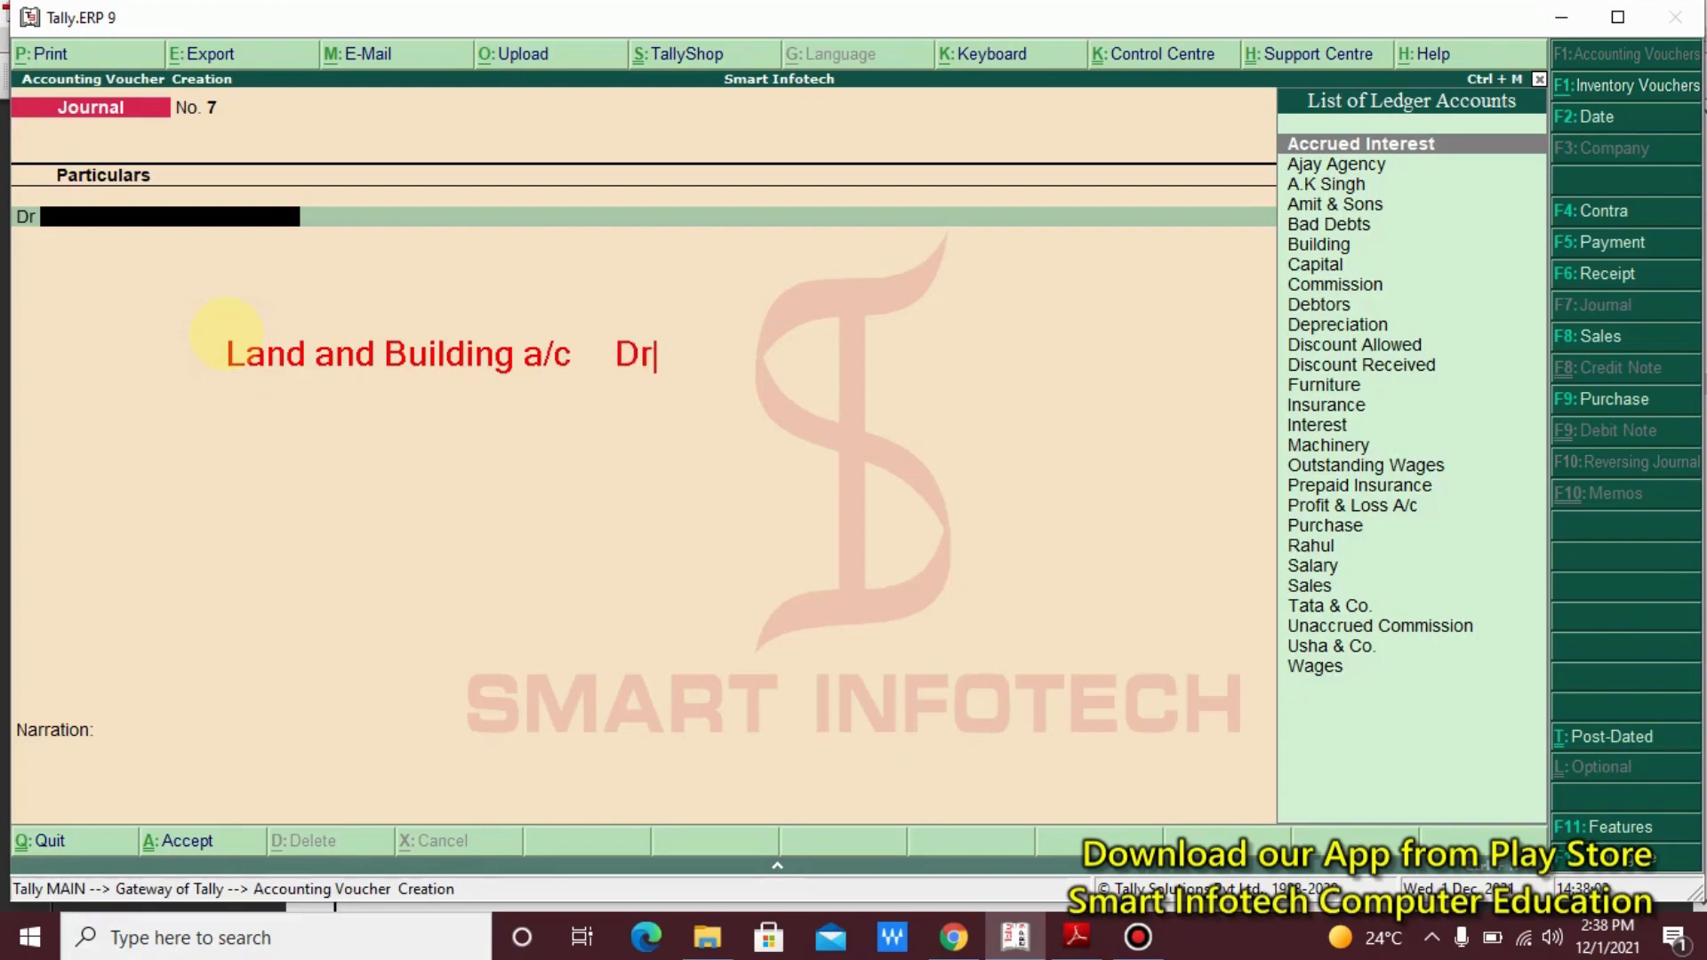
text(.)
key(Return)
key(Return)
text(To Appreciation )
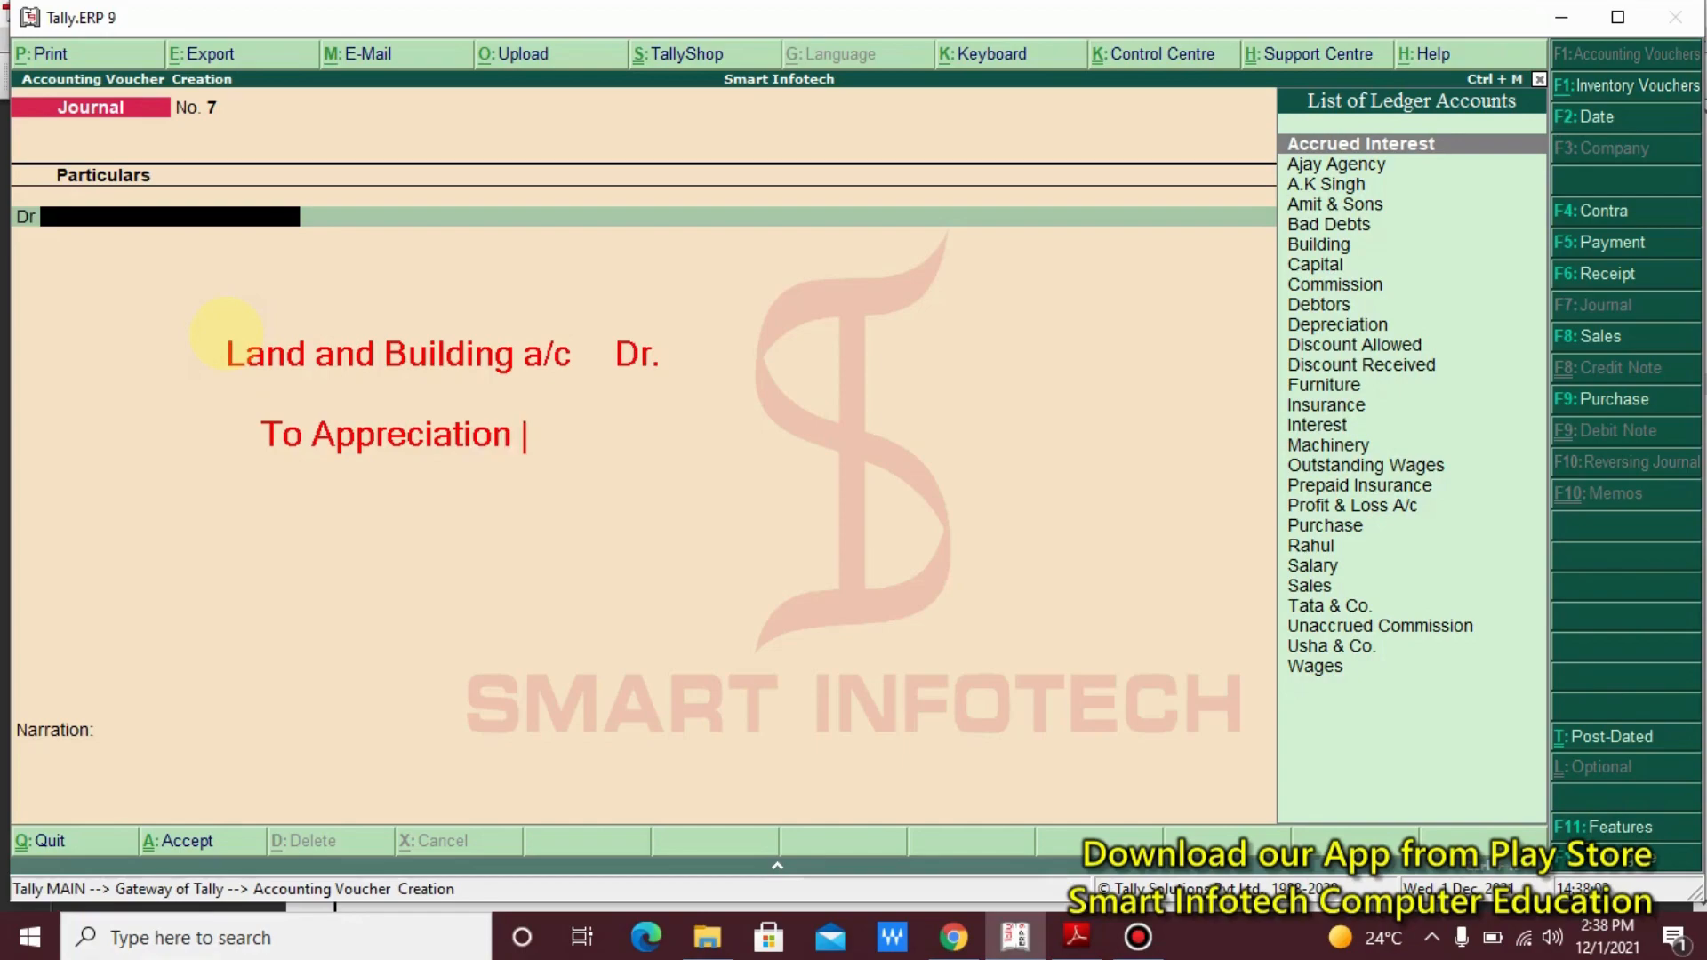
text(a/c)
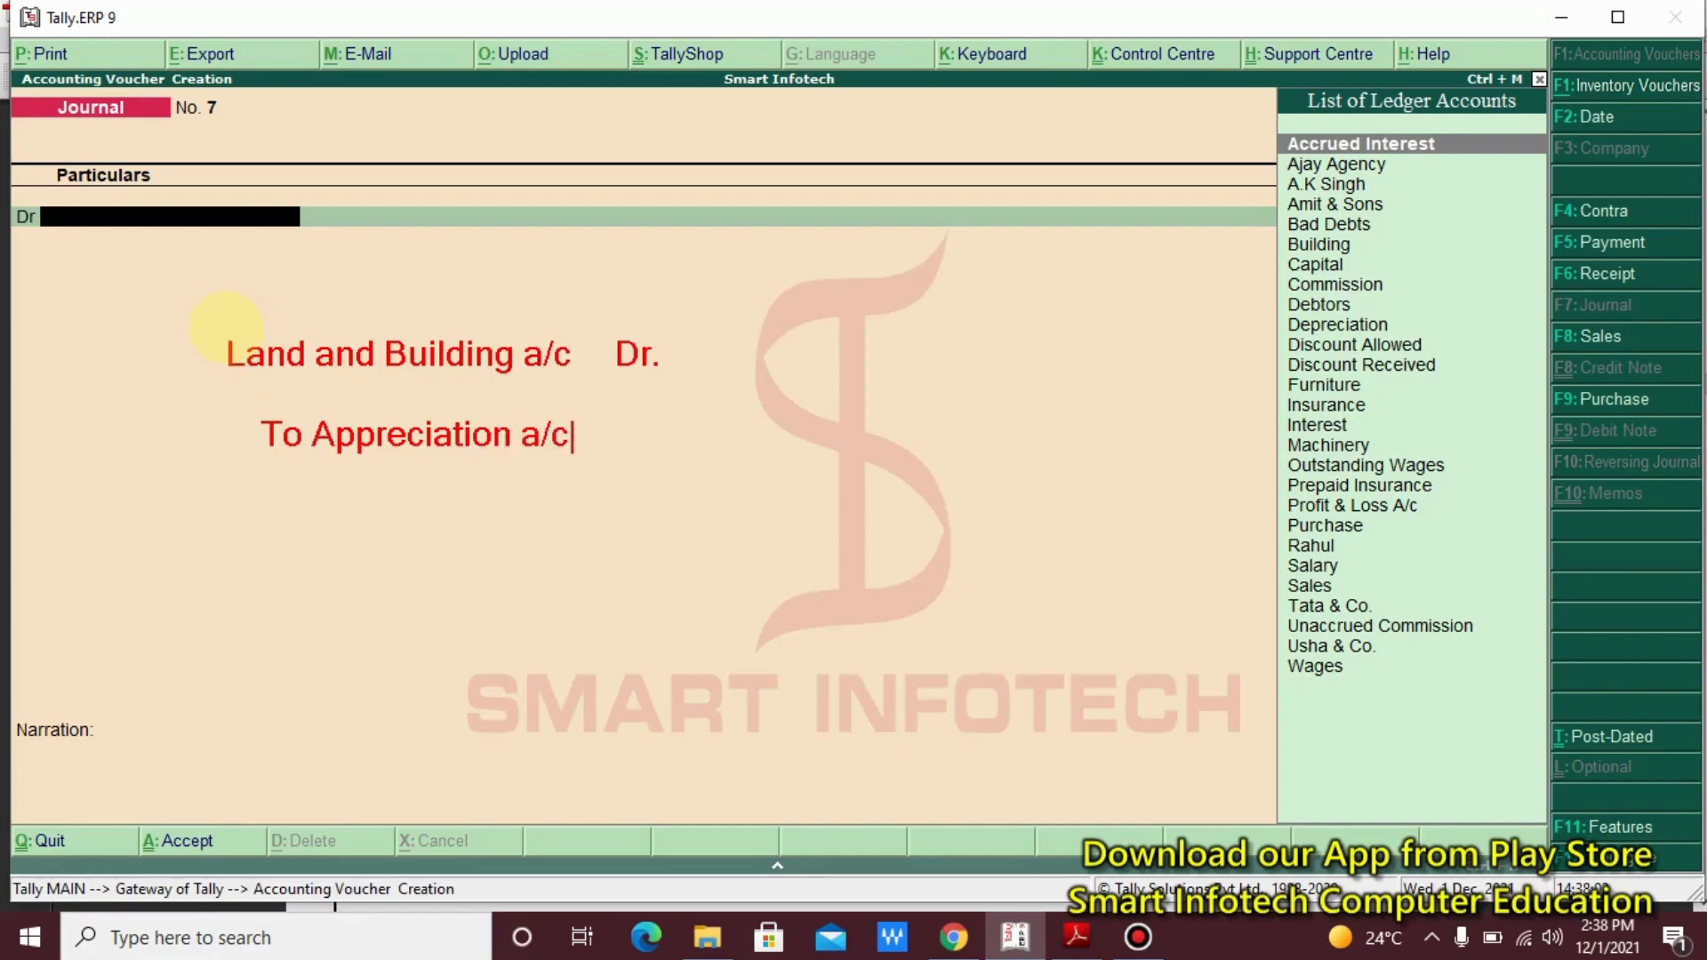
Add the amount 4000 beside both the debit and the credit line of the on-screen annotation
click(569, 416)
key(t)
click(691, 347)
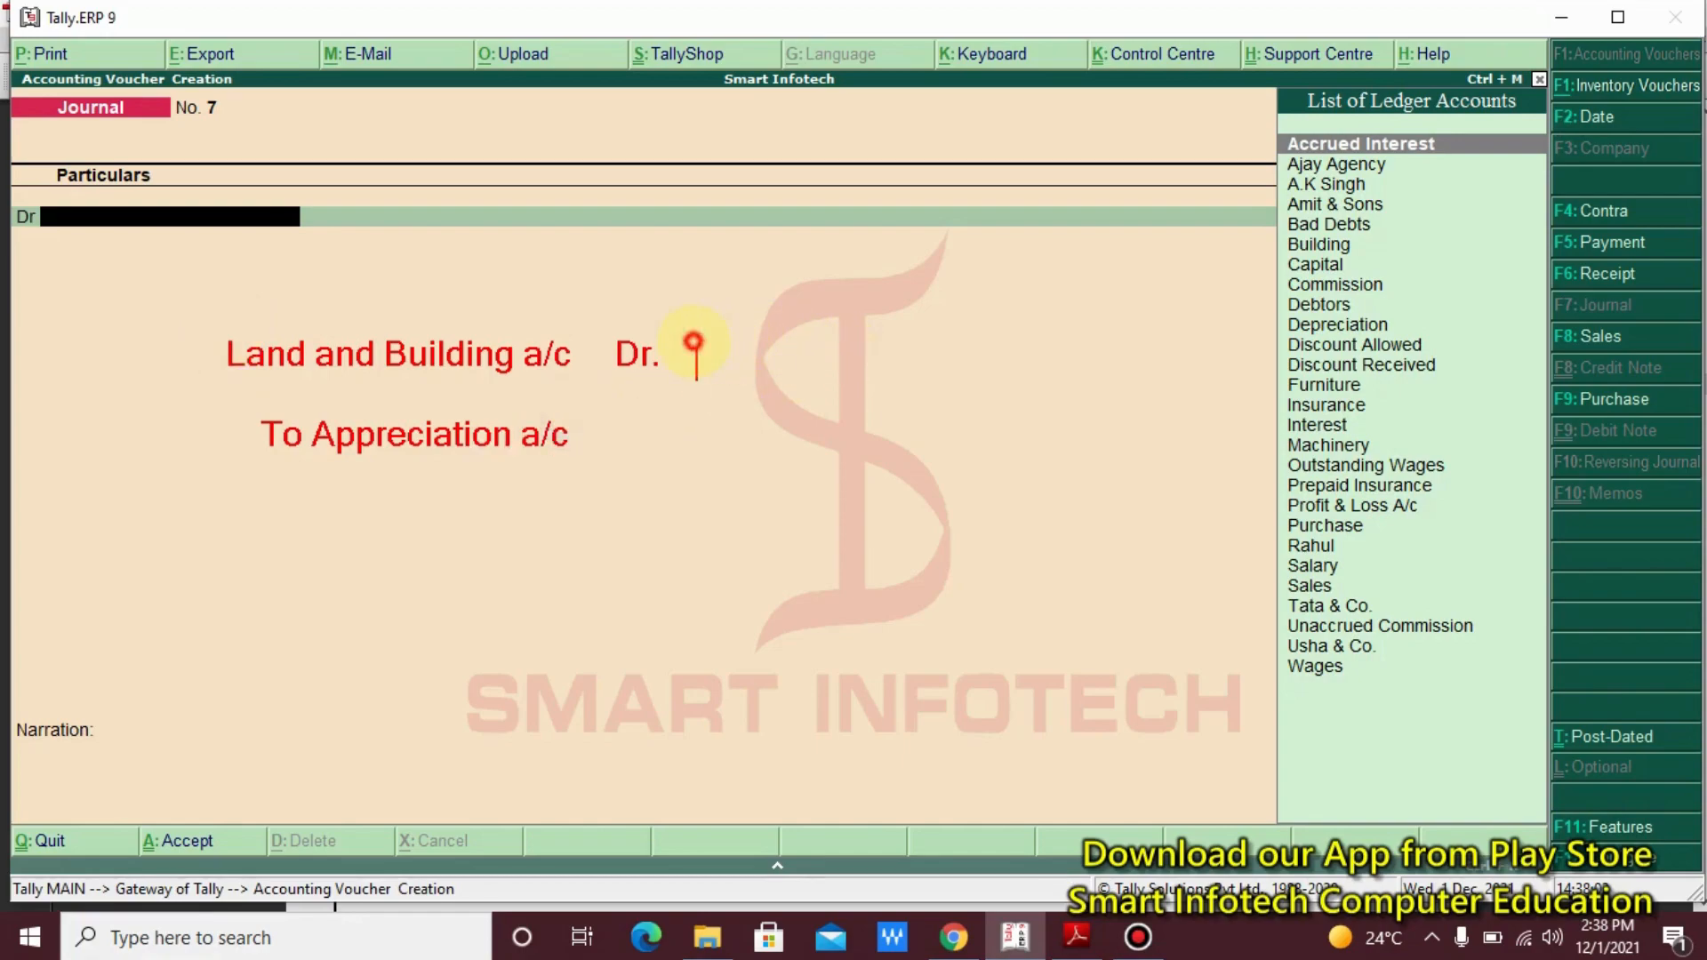
text(4000)
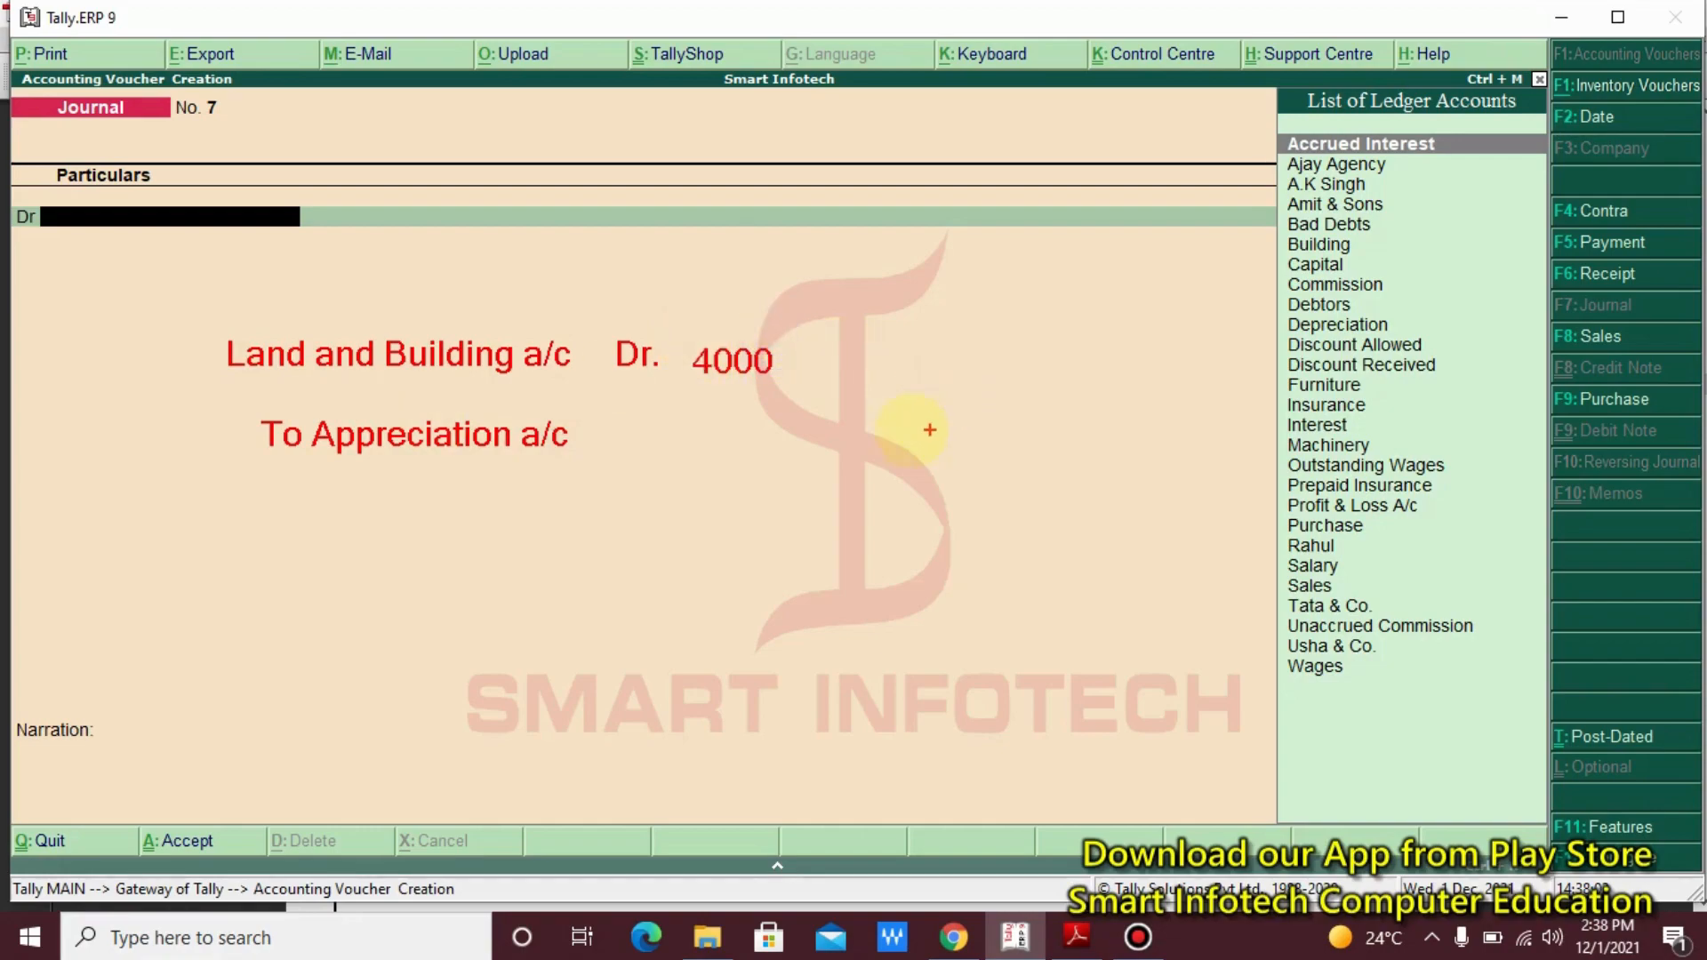
click(849, 427)
text(4000)
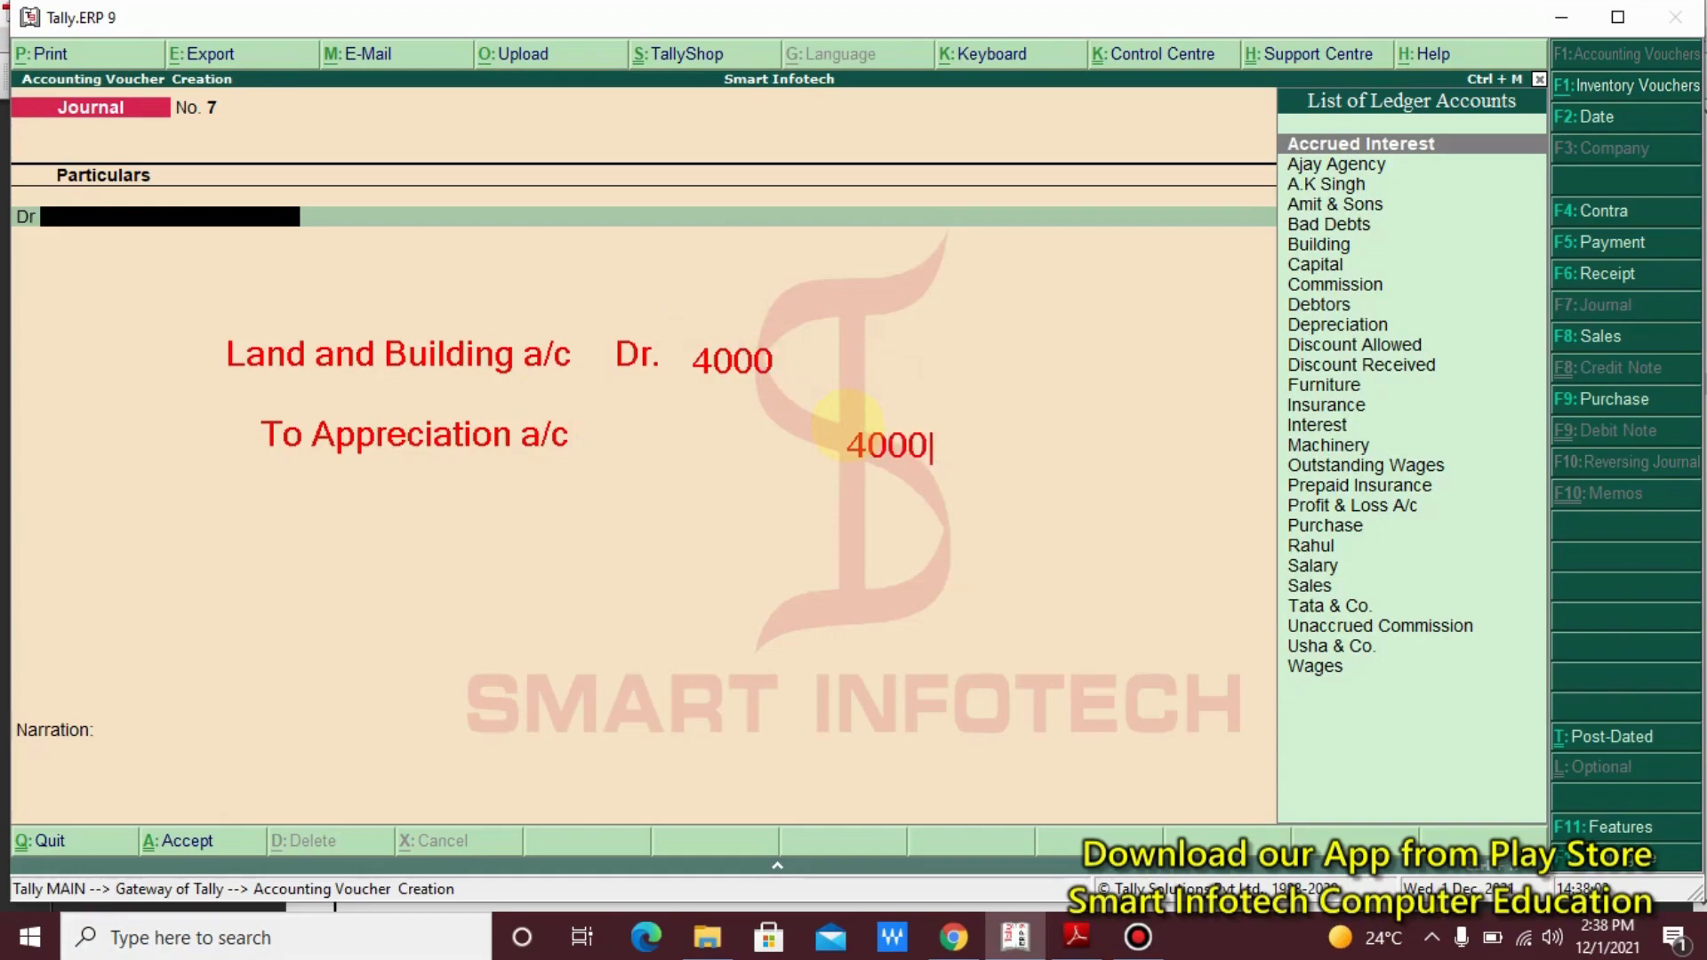
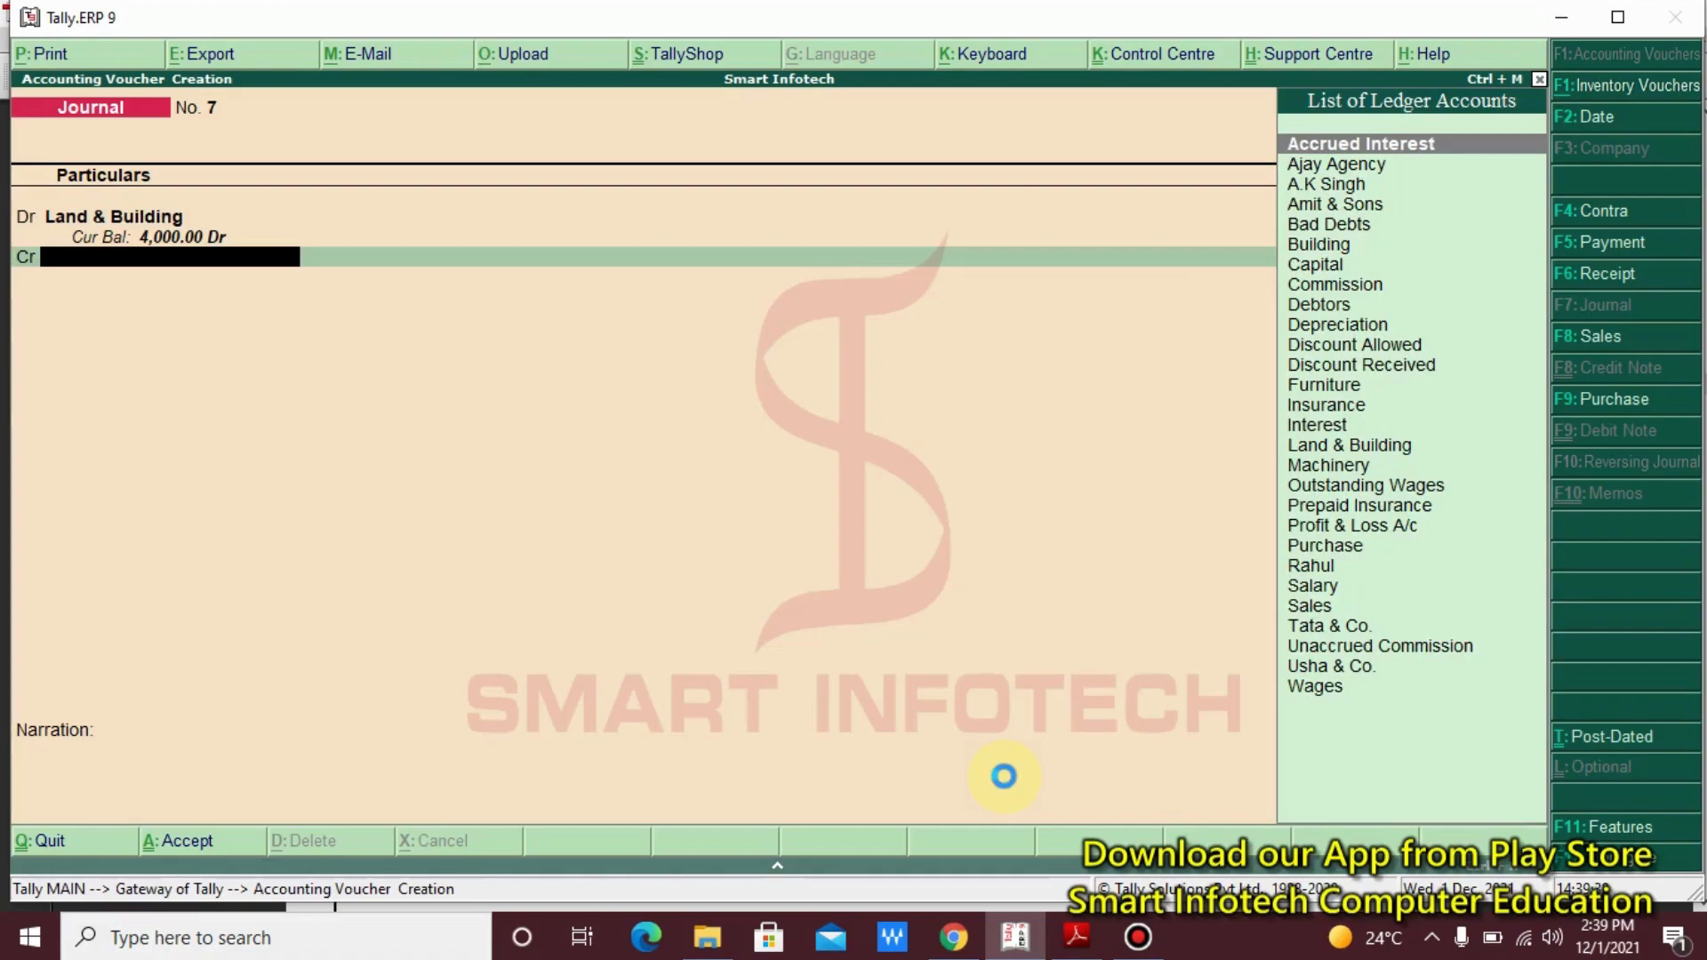
Start a new credit-line ledger named Appreciation, without an alias
key(alt+c)
text(App)
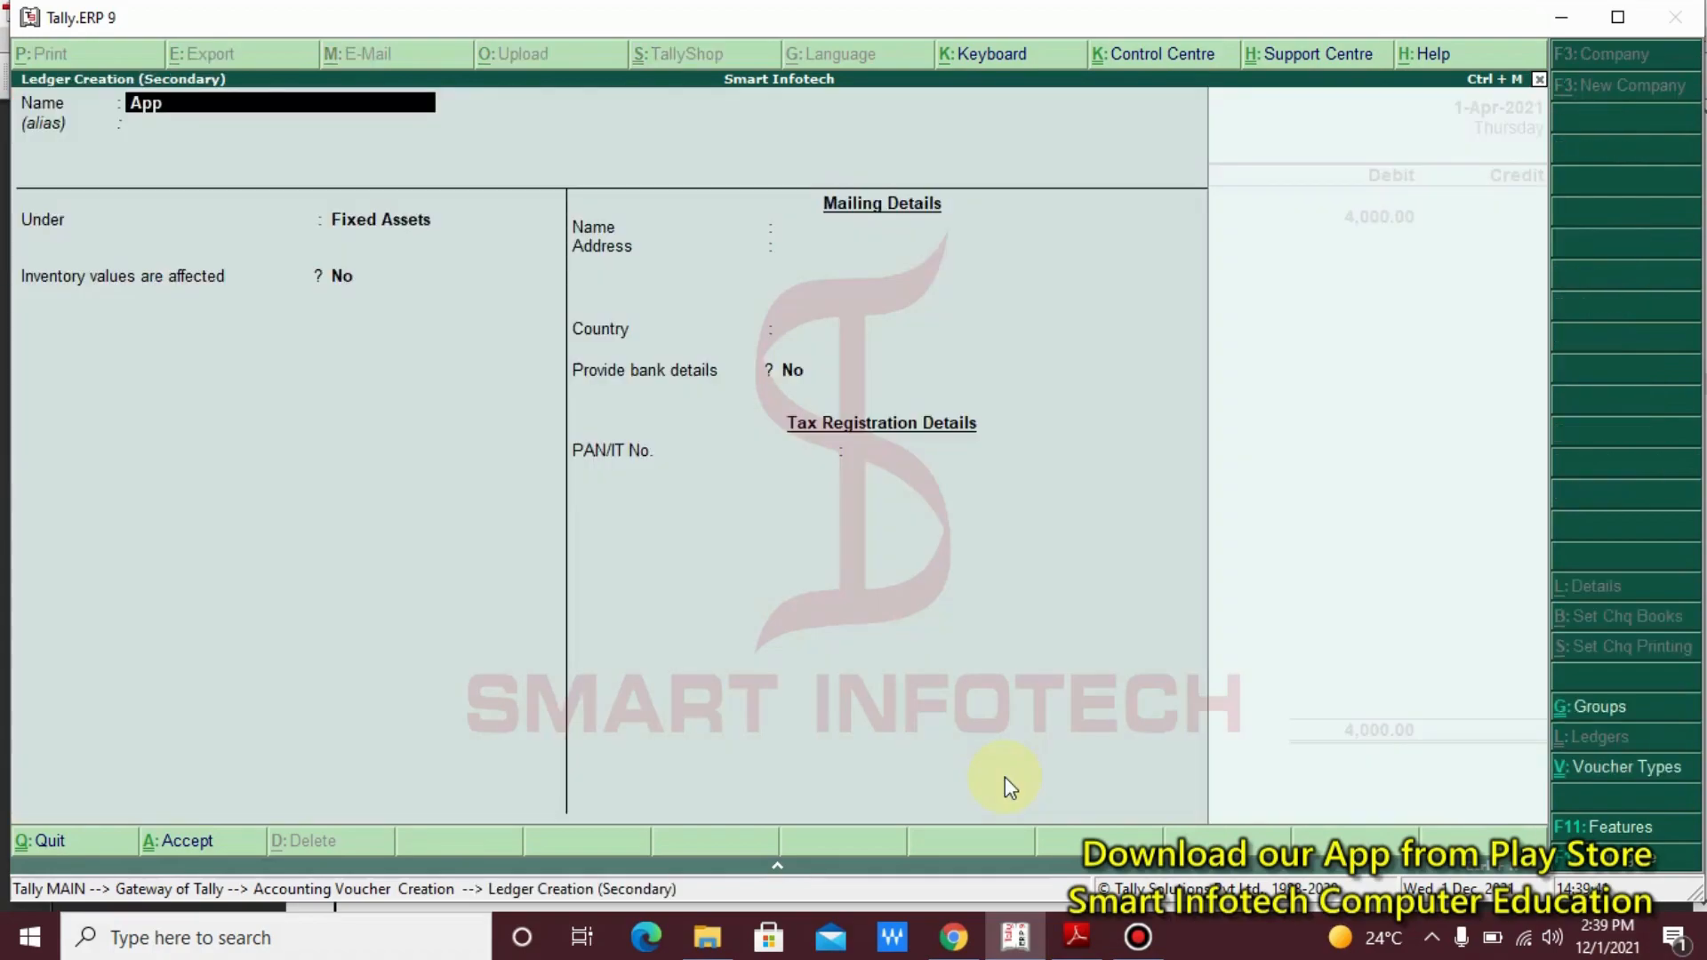
text(reciation)
key(Return)
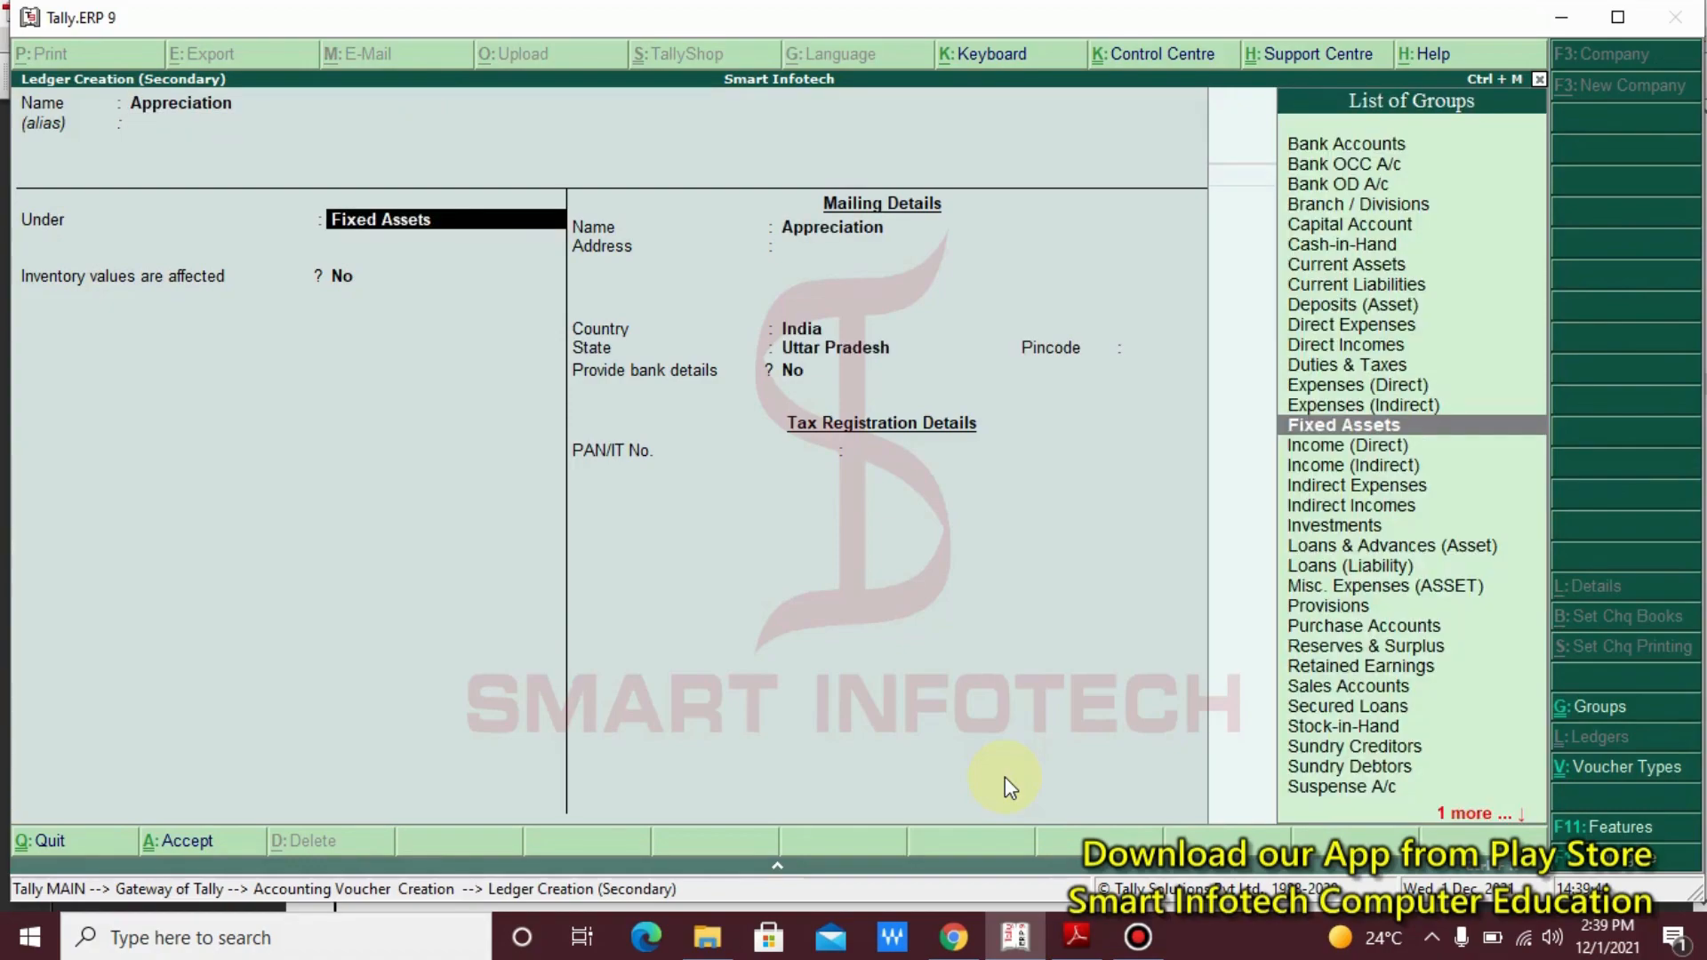
Place the Appreciation ledger under Indirect Incomes, keep its remaining details at their defaults and save it
text(i)
key(Down)
key(Down)
key(Down)
key(Down)
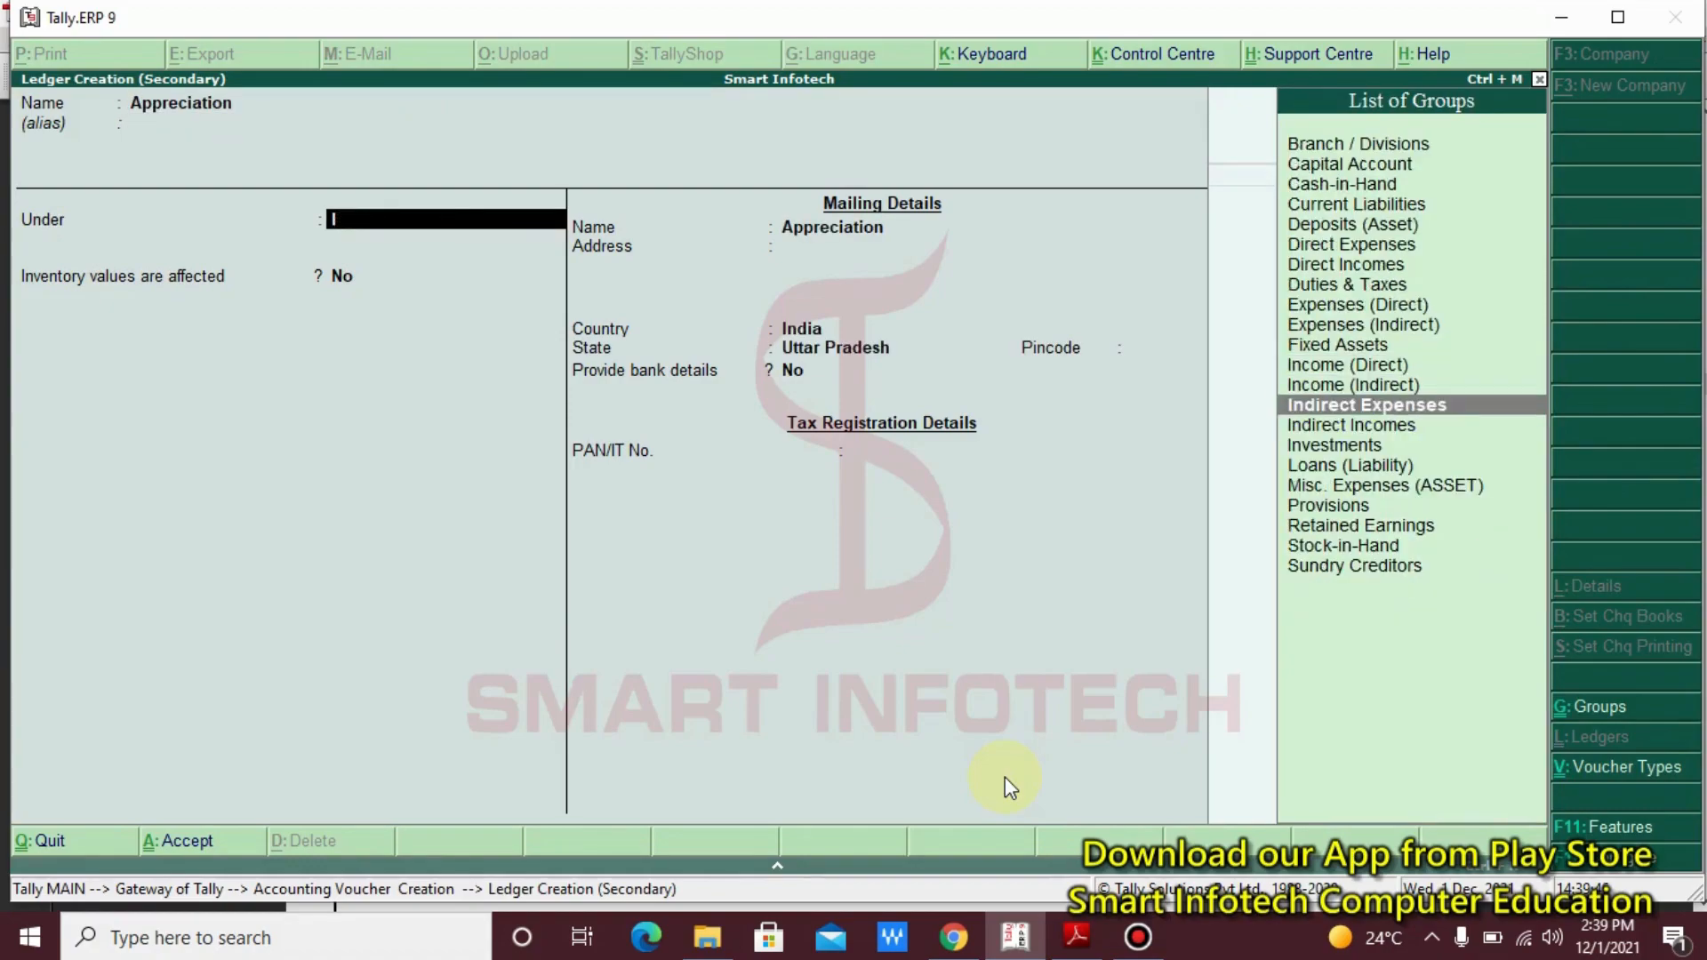
key(Return)
key(Return)
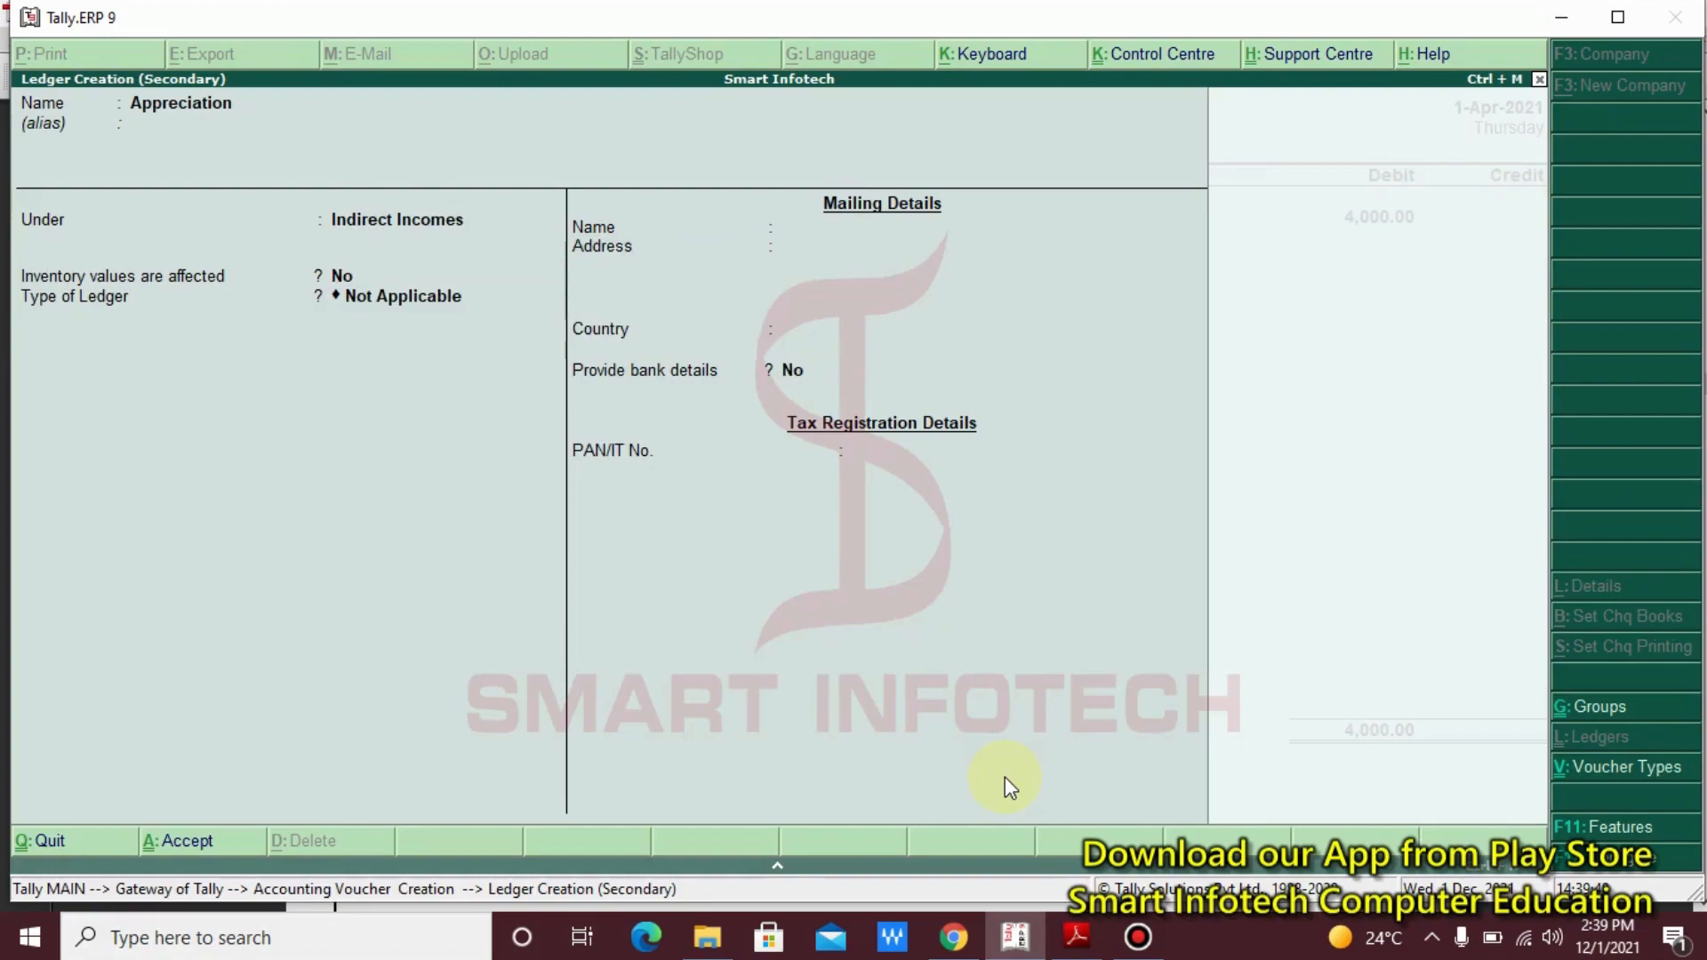
key(Return)
key(Return)
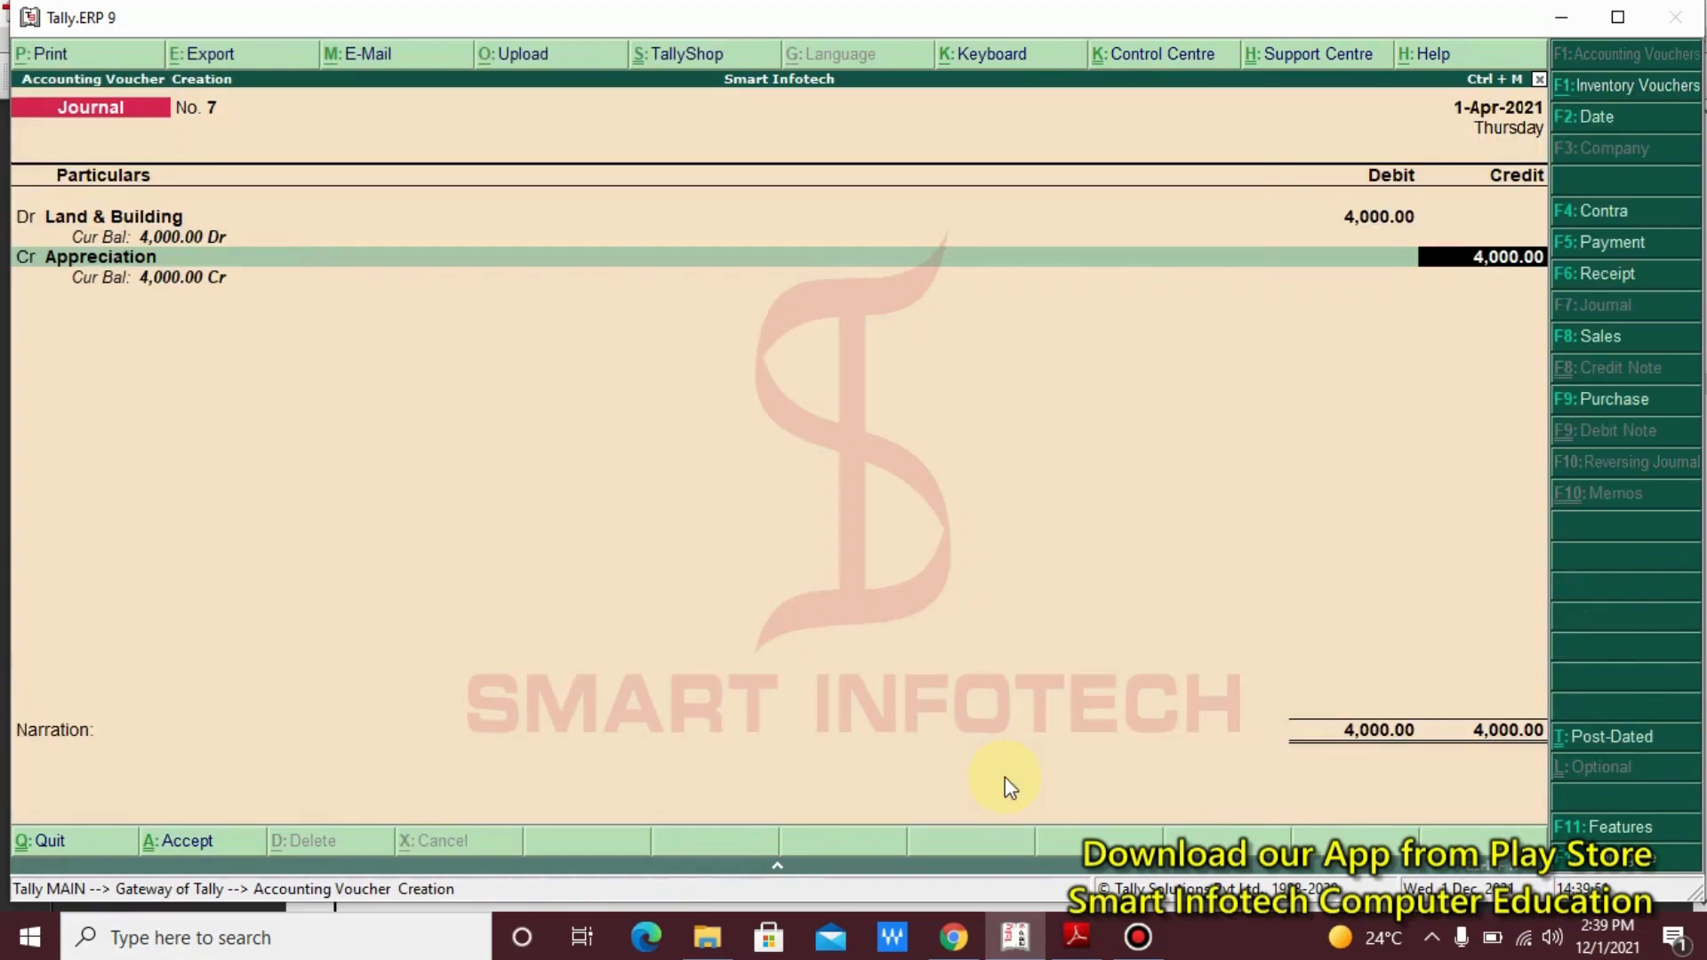
Credit Appreciation with 4,000, leave the narration blank and save the Land & Building journal voucher
key(Return)
key(Return)
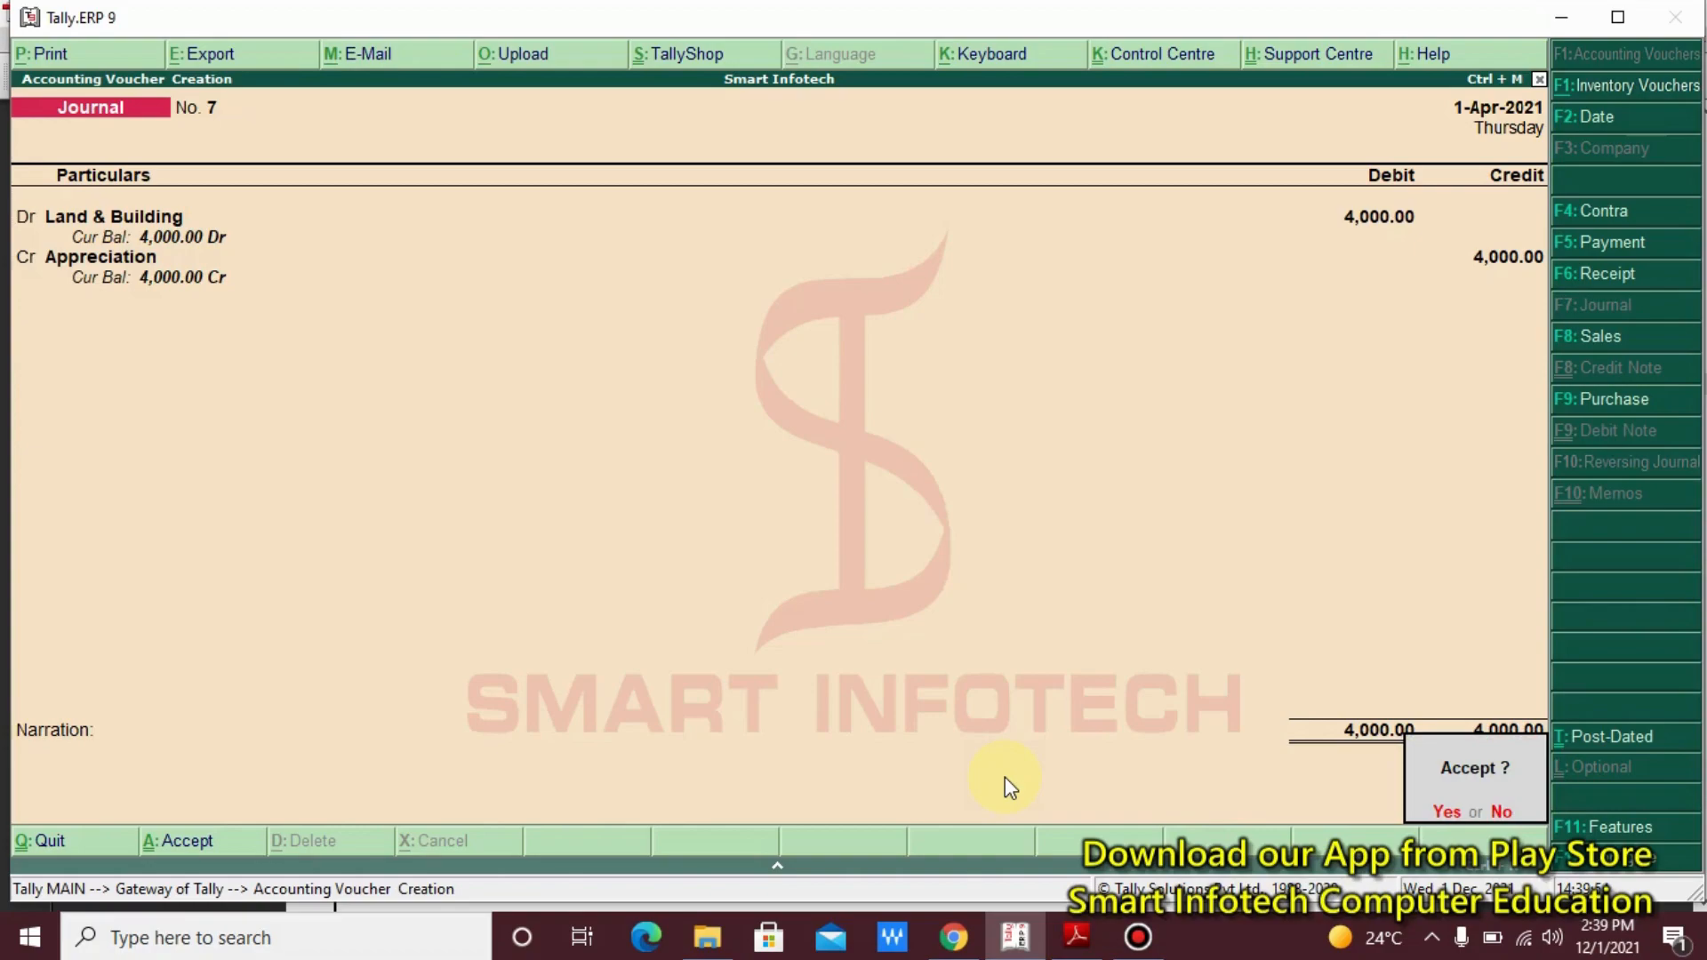
key(Return)
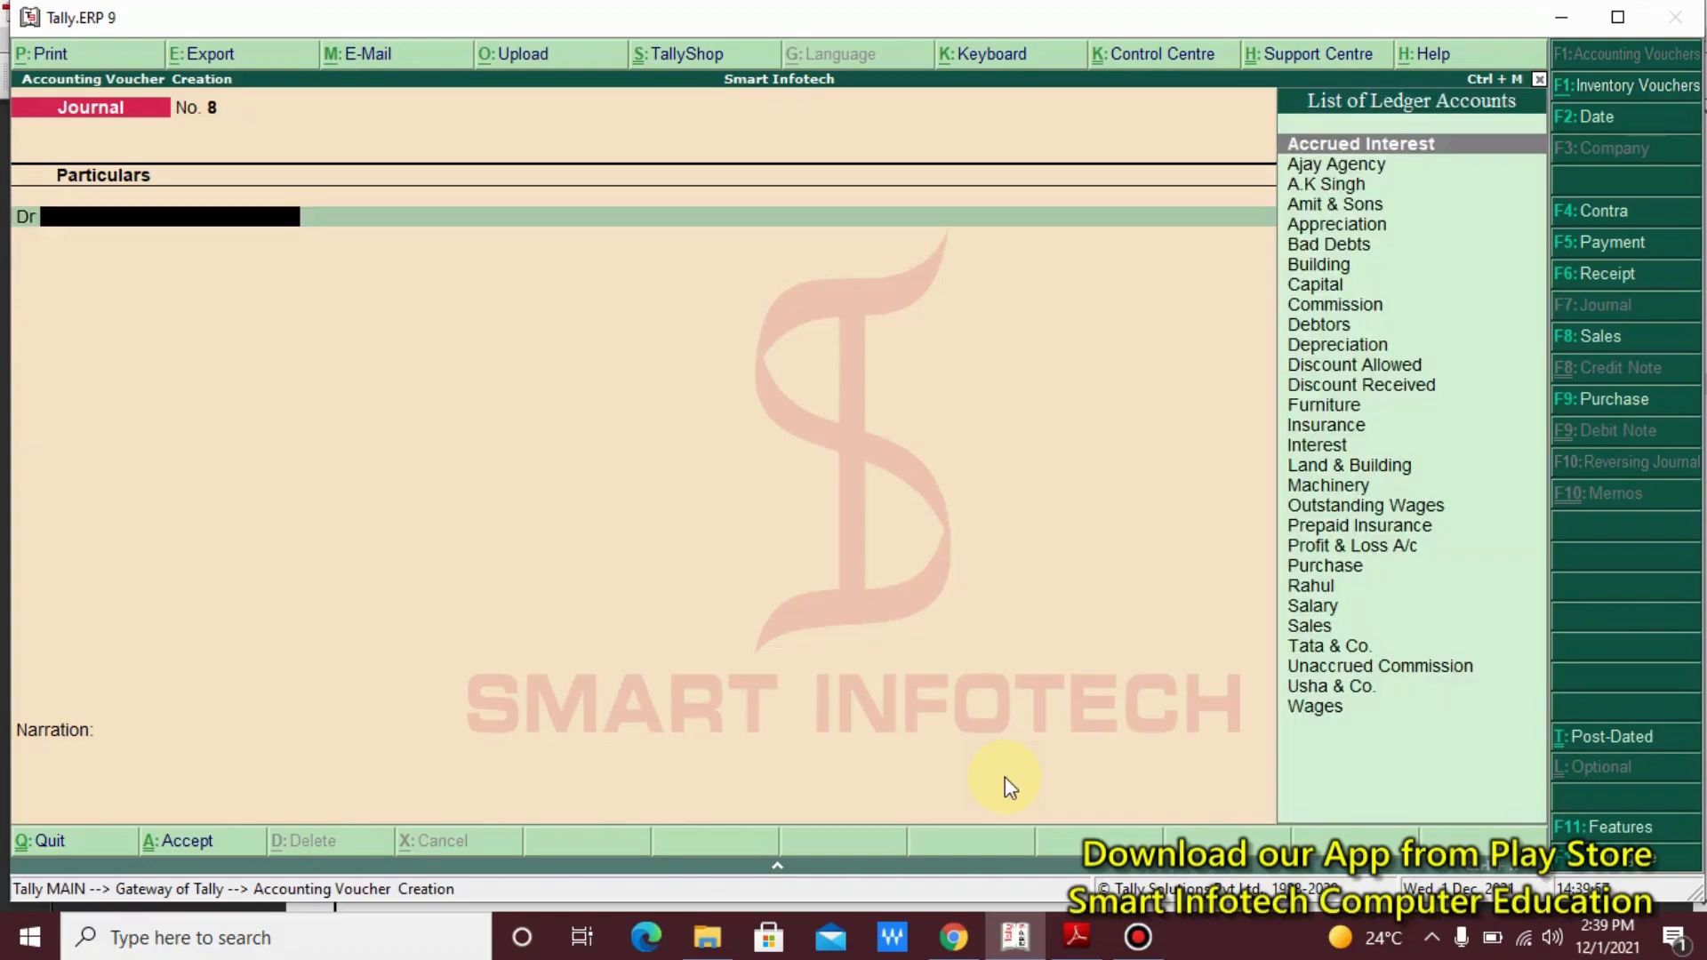
Consult the debtors' discount reserve item in the Adobe Reader notes and start a debit-line ledger named Reserve for Debtors in Tally.ERP 9
click(1076, 937)
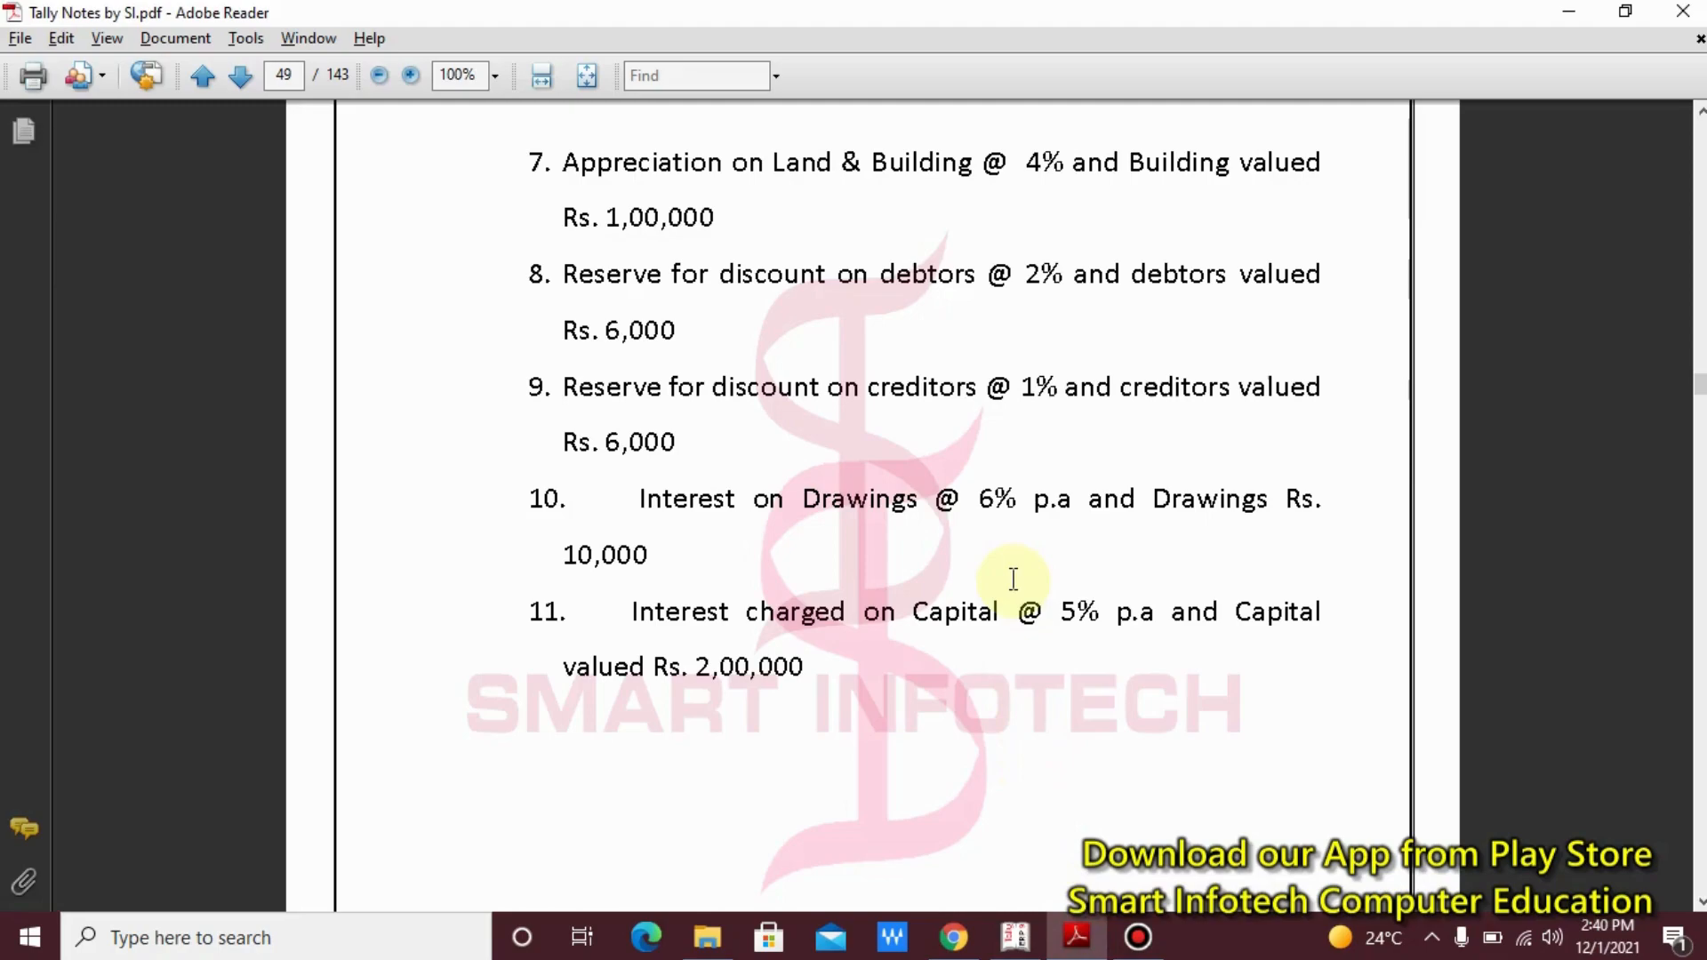
click(1016, 936)
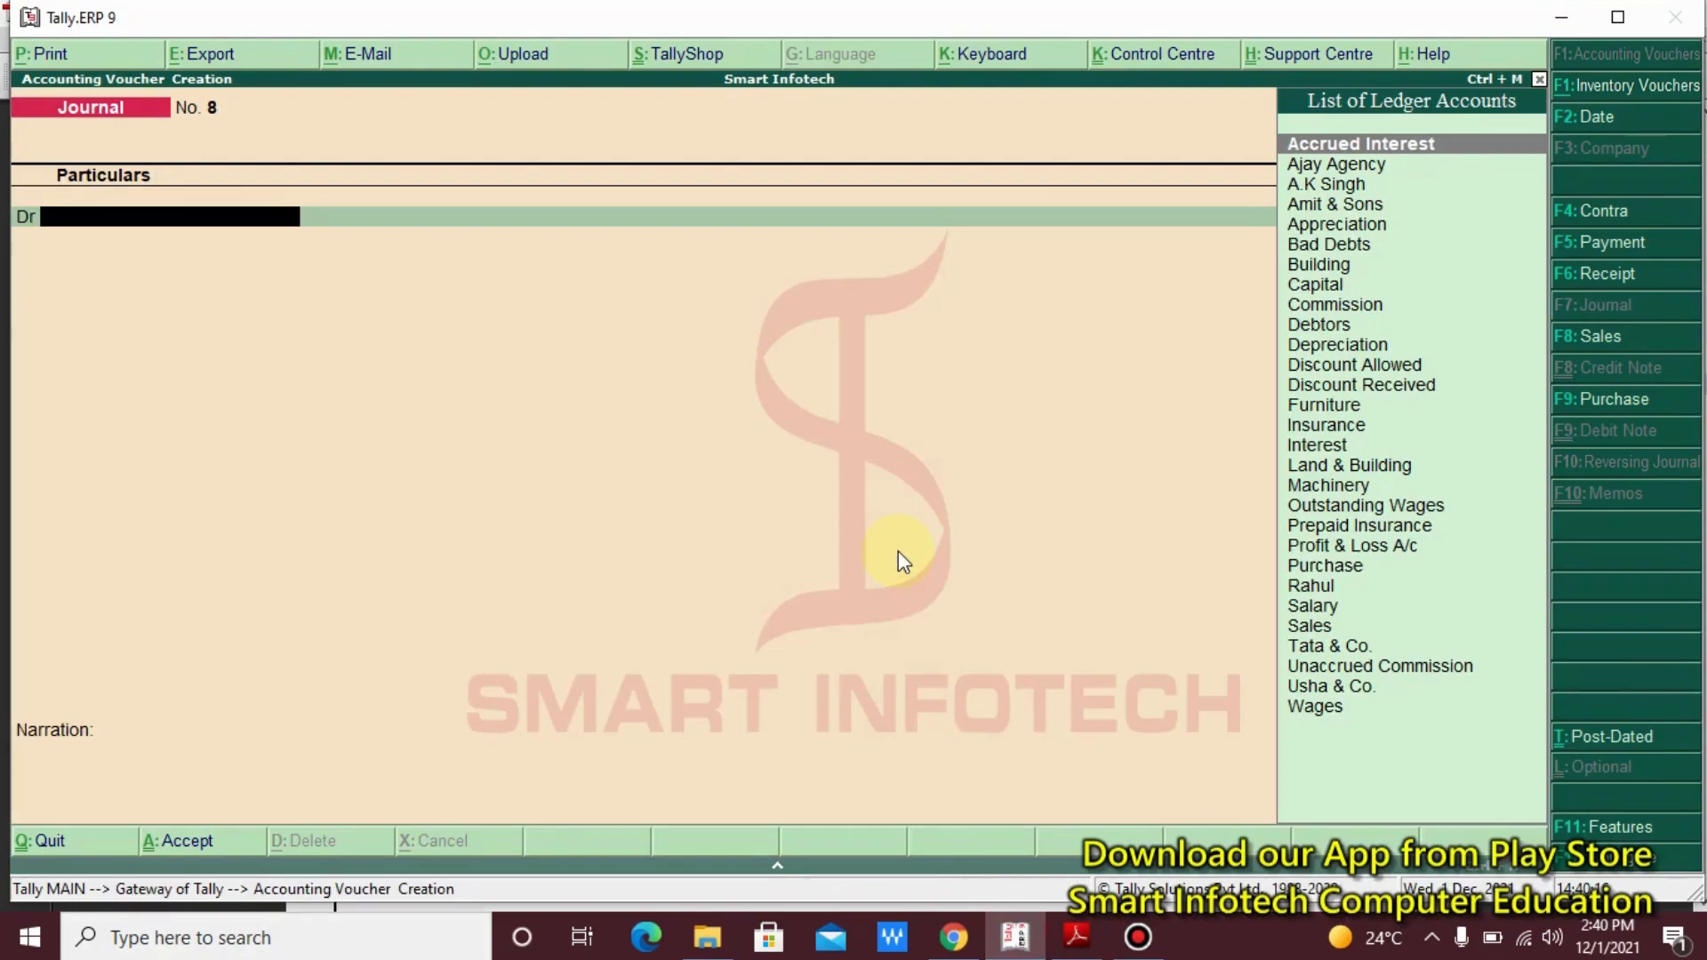
key(alt+c)
text(R)
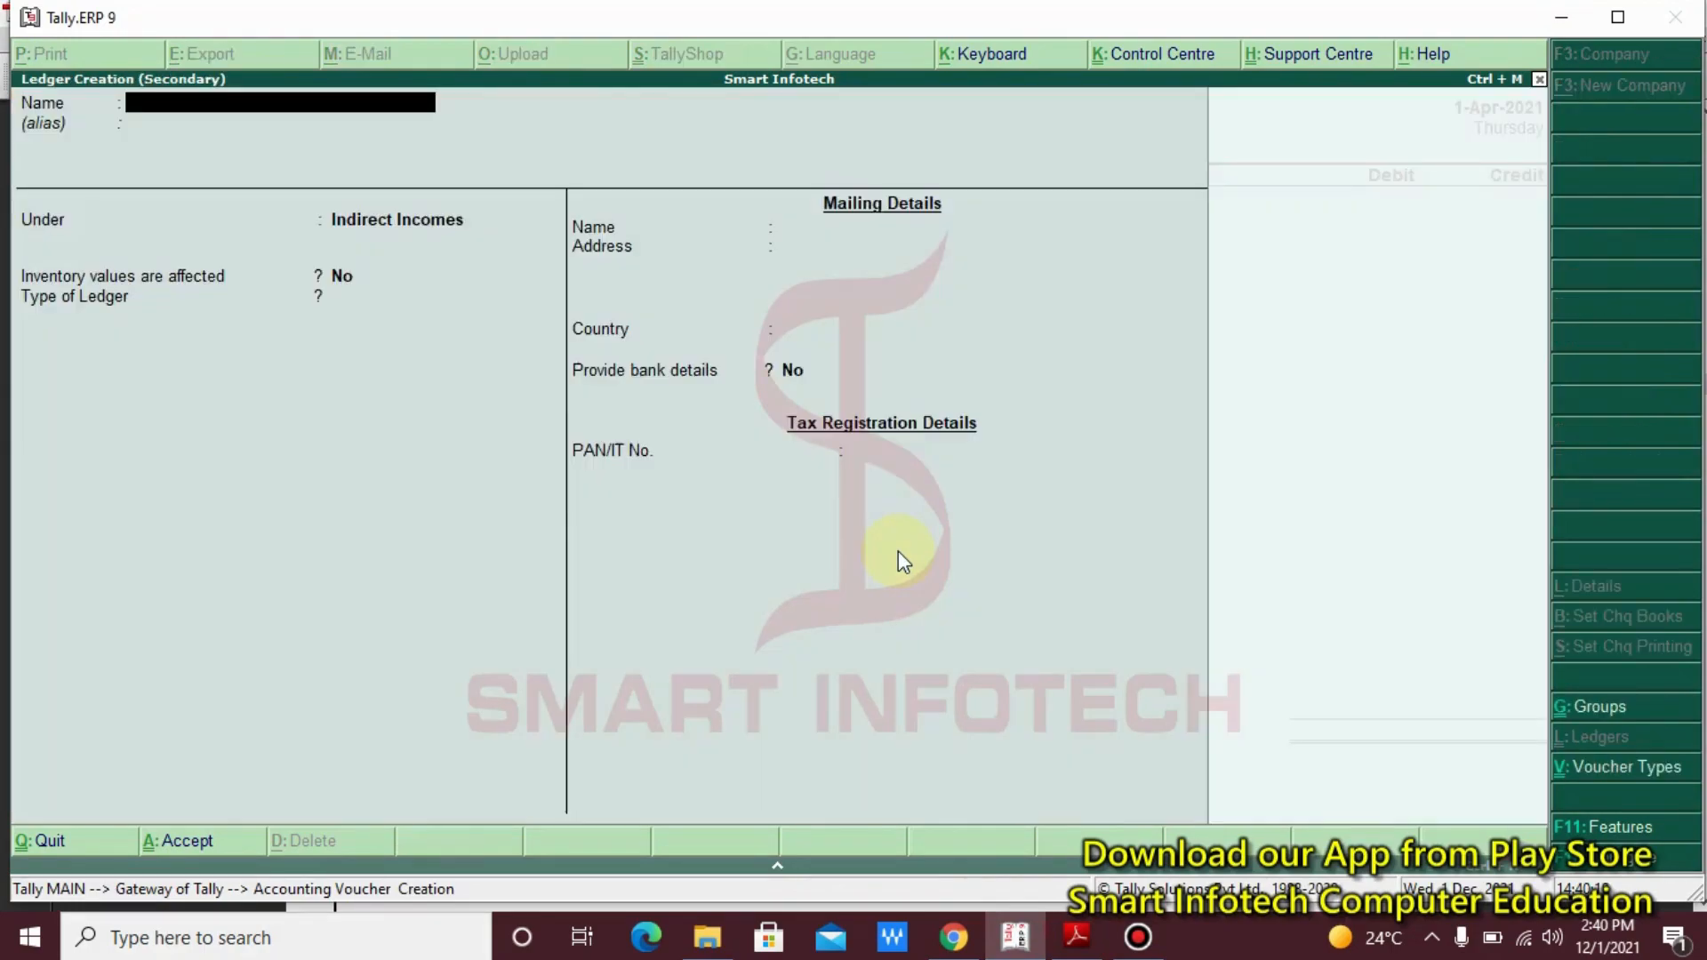
text(ese)
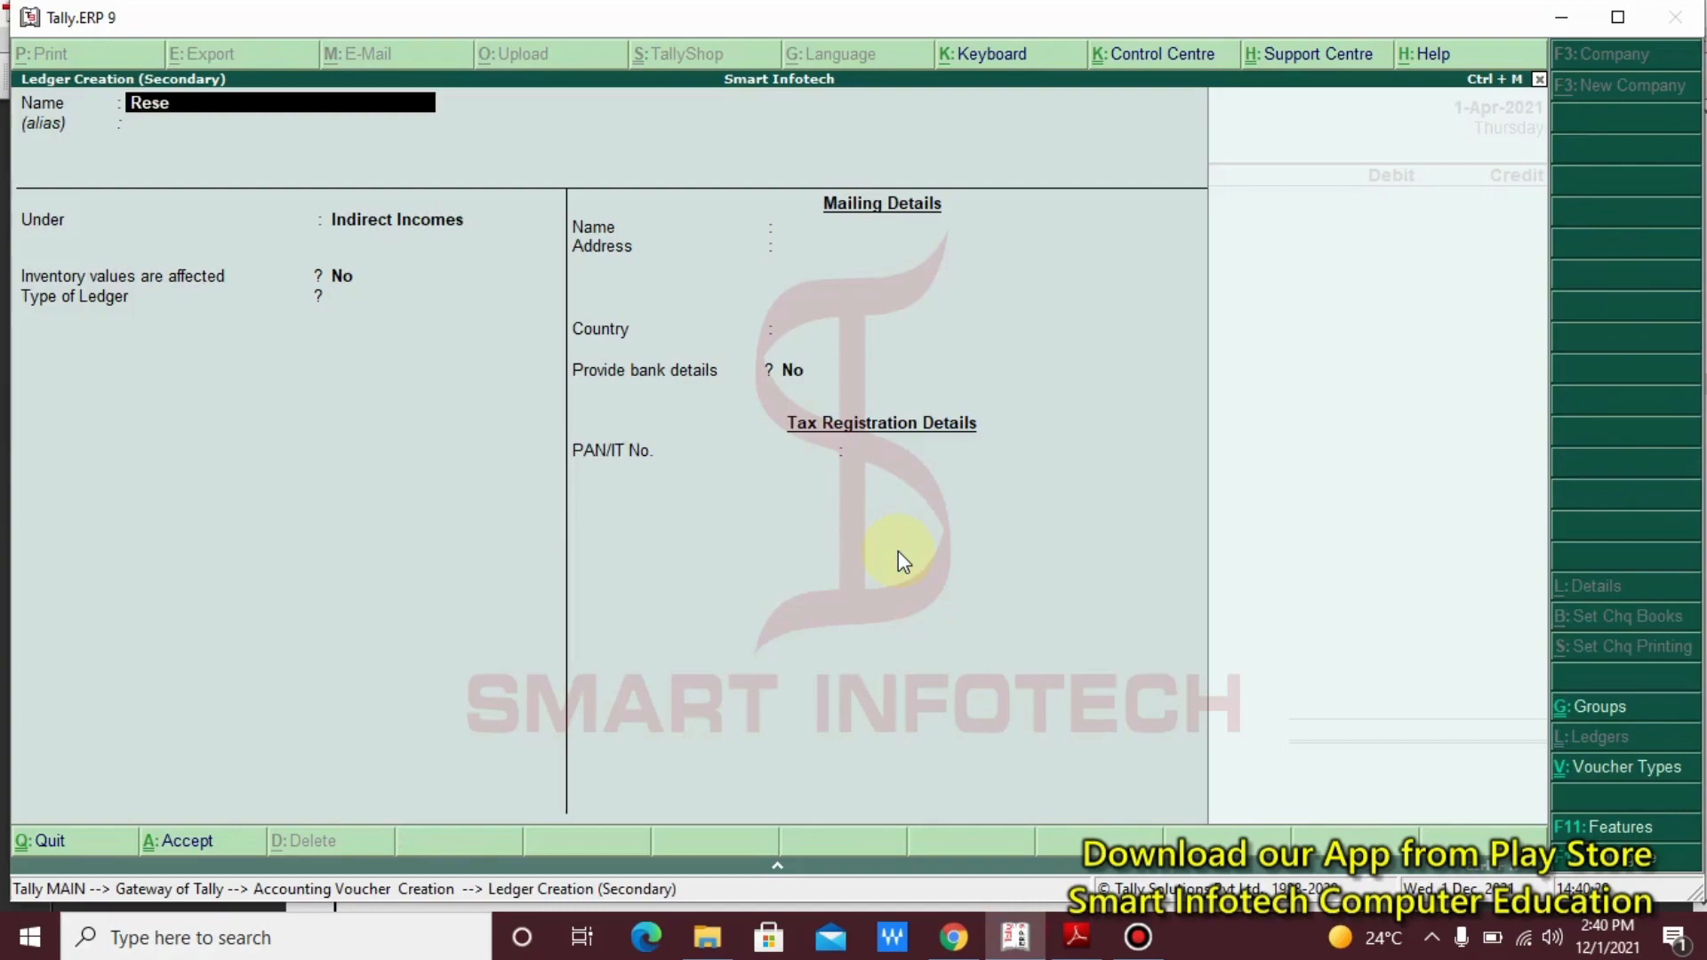
text(rve for Debtors)
key(Return)
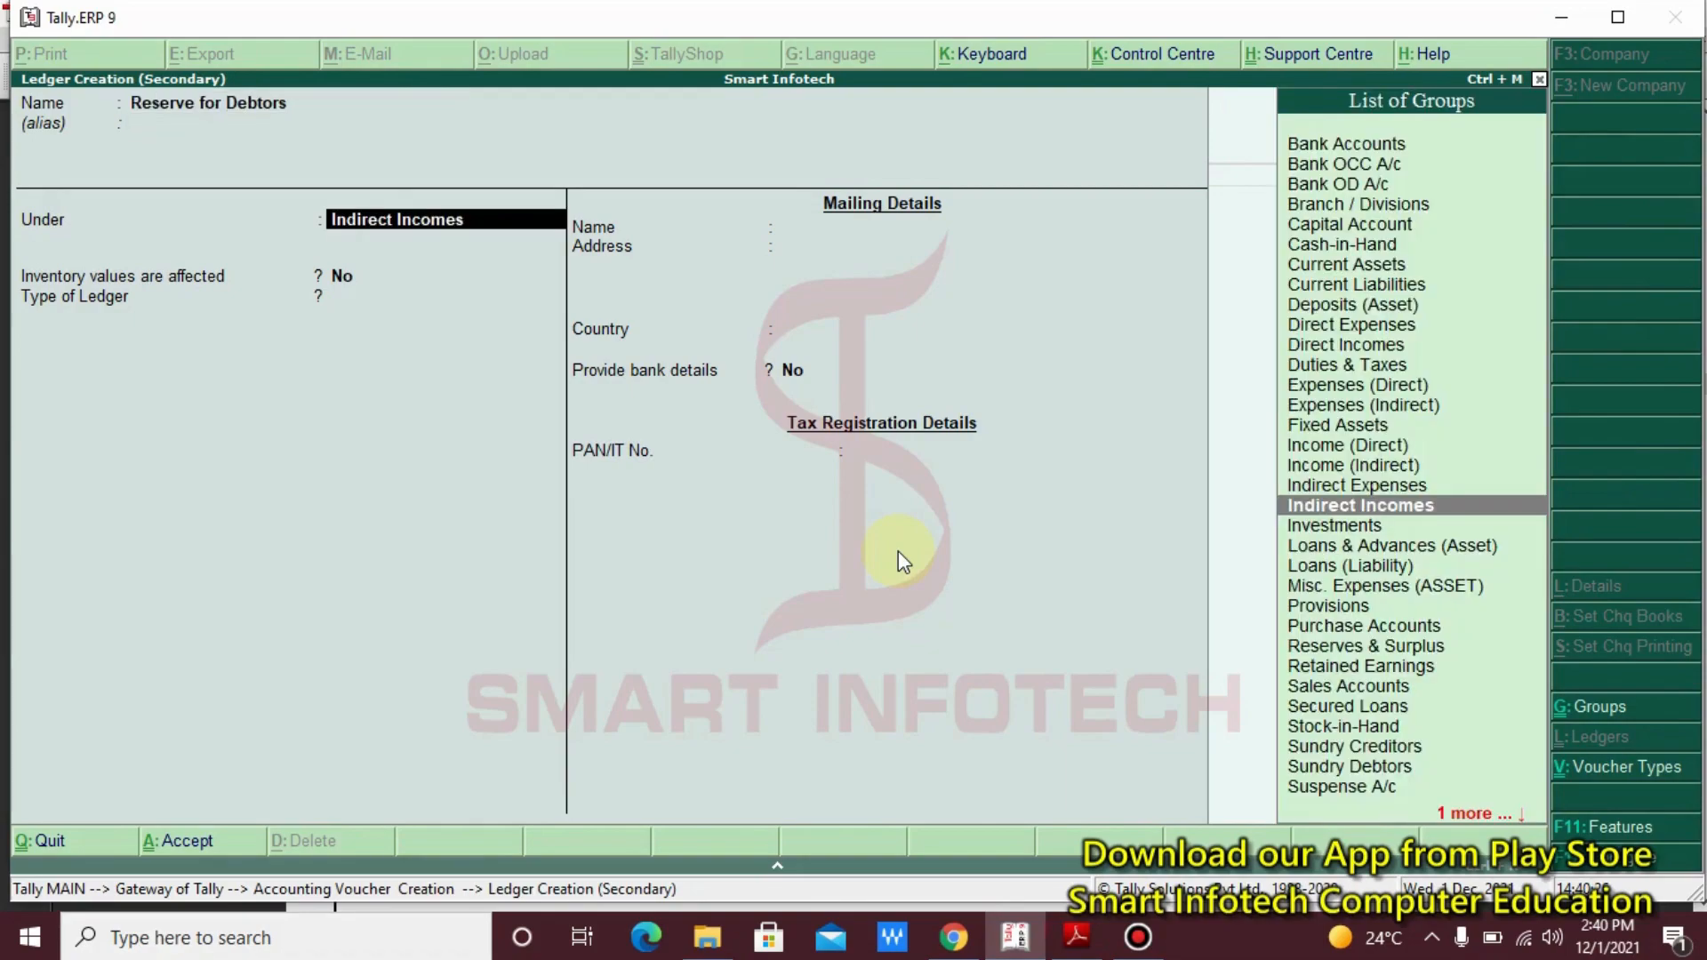
Place the Reserve for Debtors ledger under Indirect Expenses, keep its remaining details at their defaults and save it
key(Up)
key(Return)
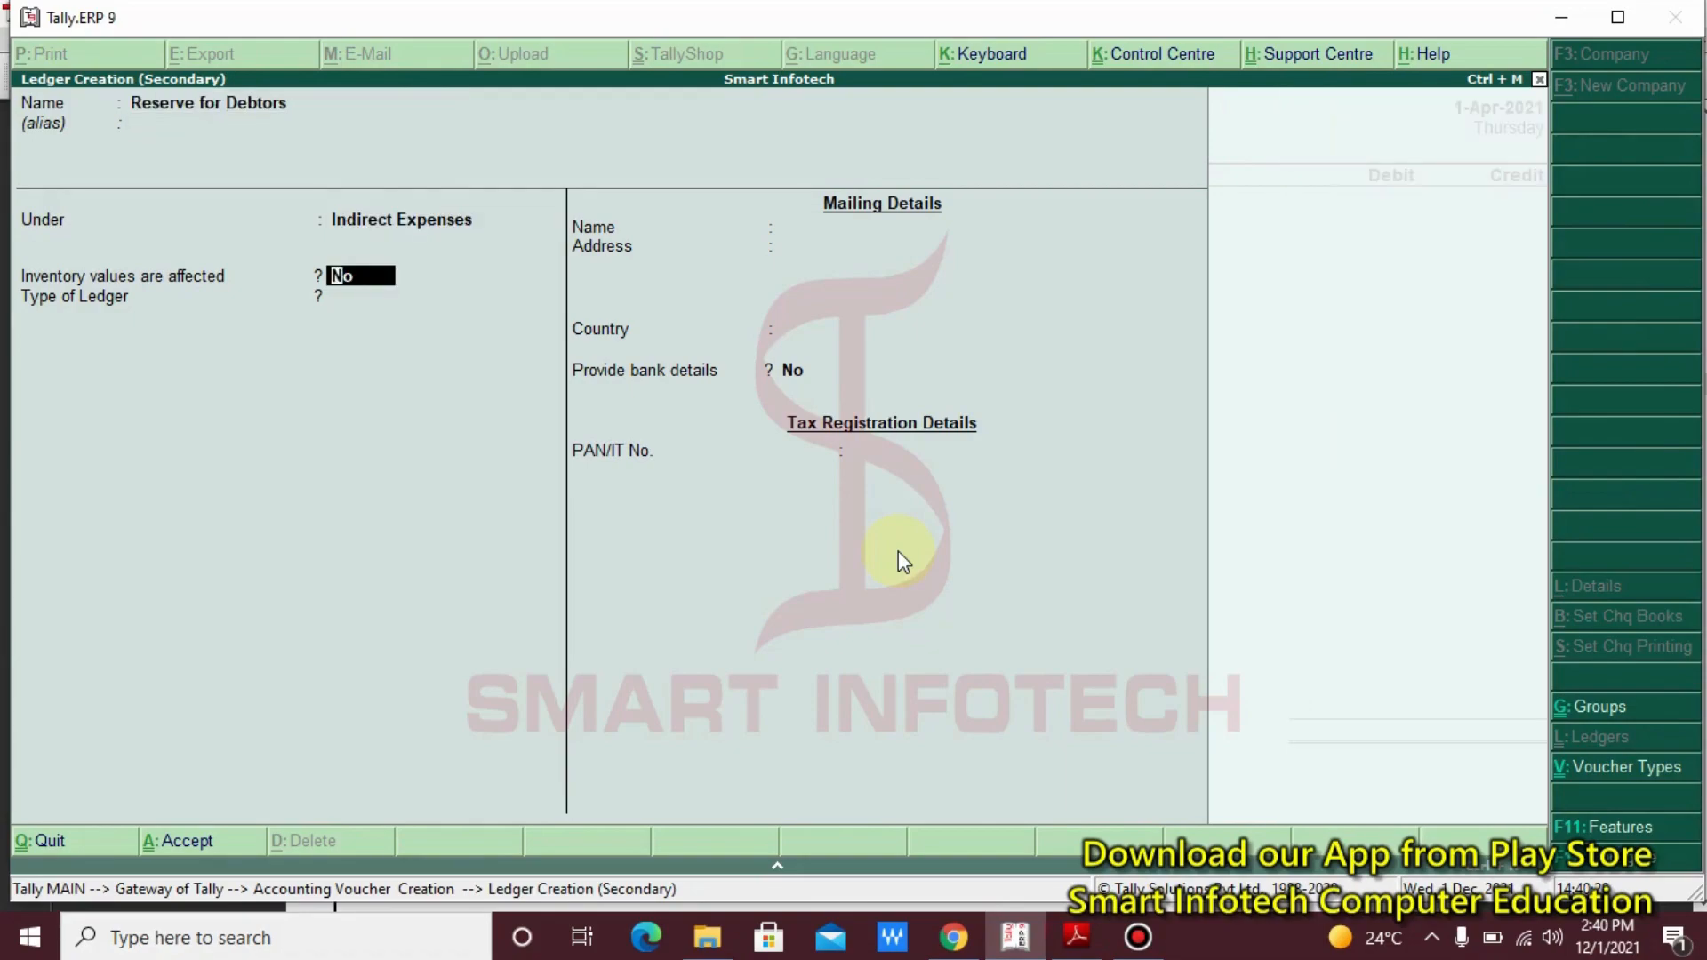
key(Return)
key(Return)
key(Return)
key(Return)
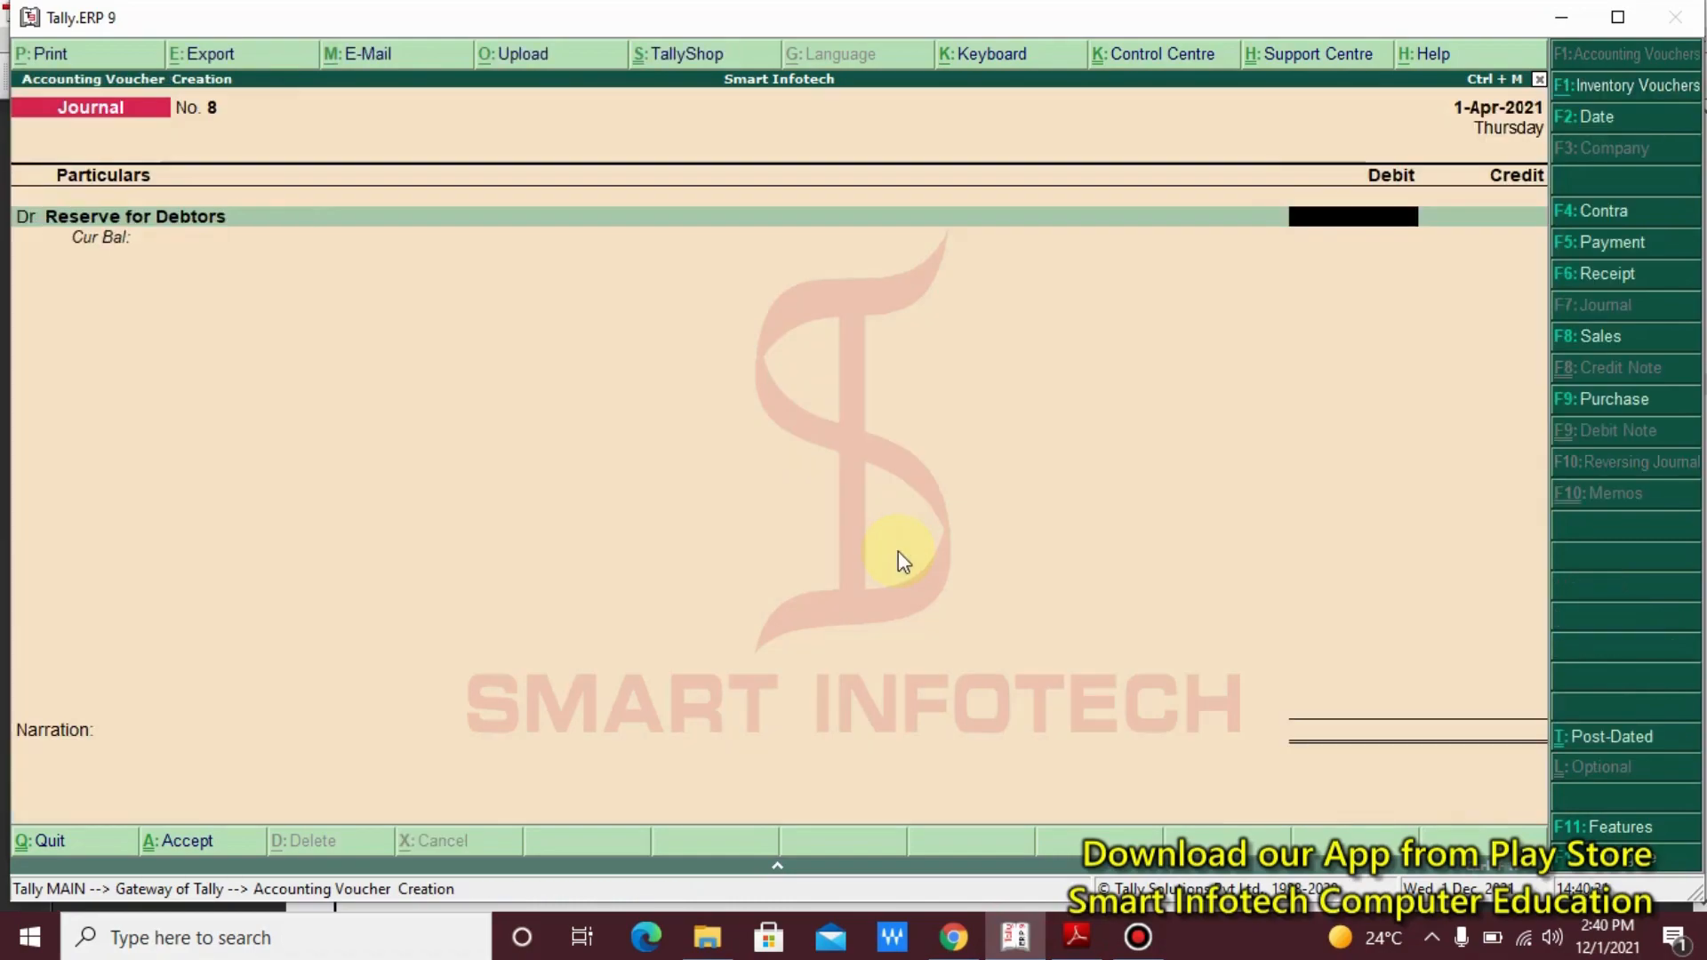
Debit Reserve for Debtors with 120 and choose Debtors as the credit ledger
text(120)
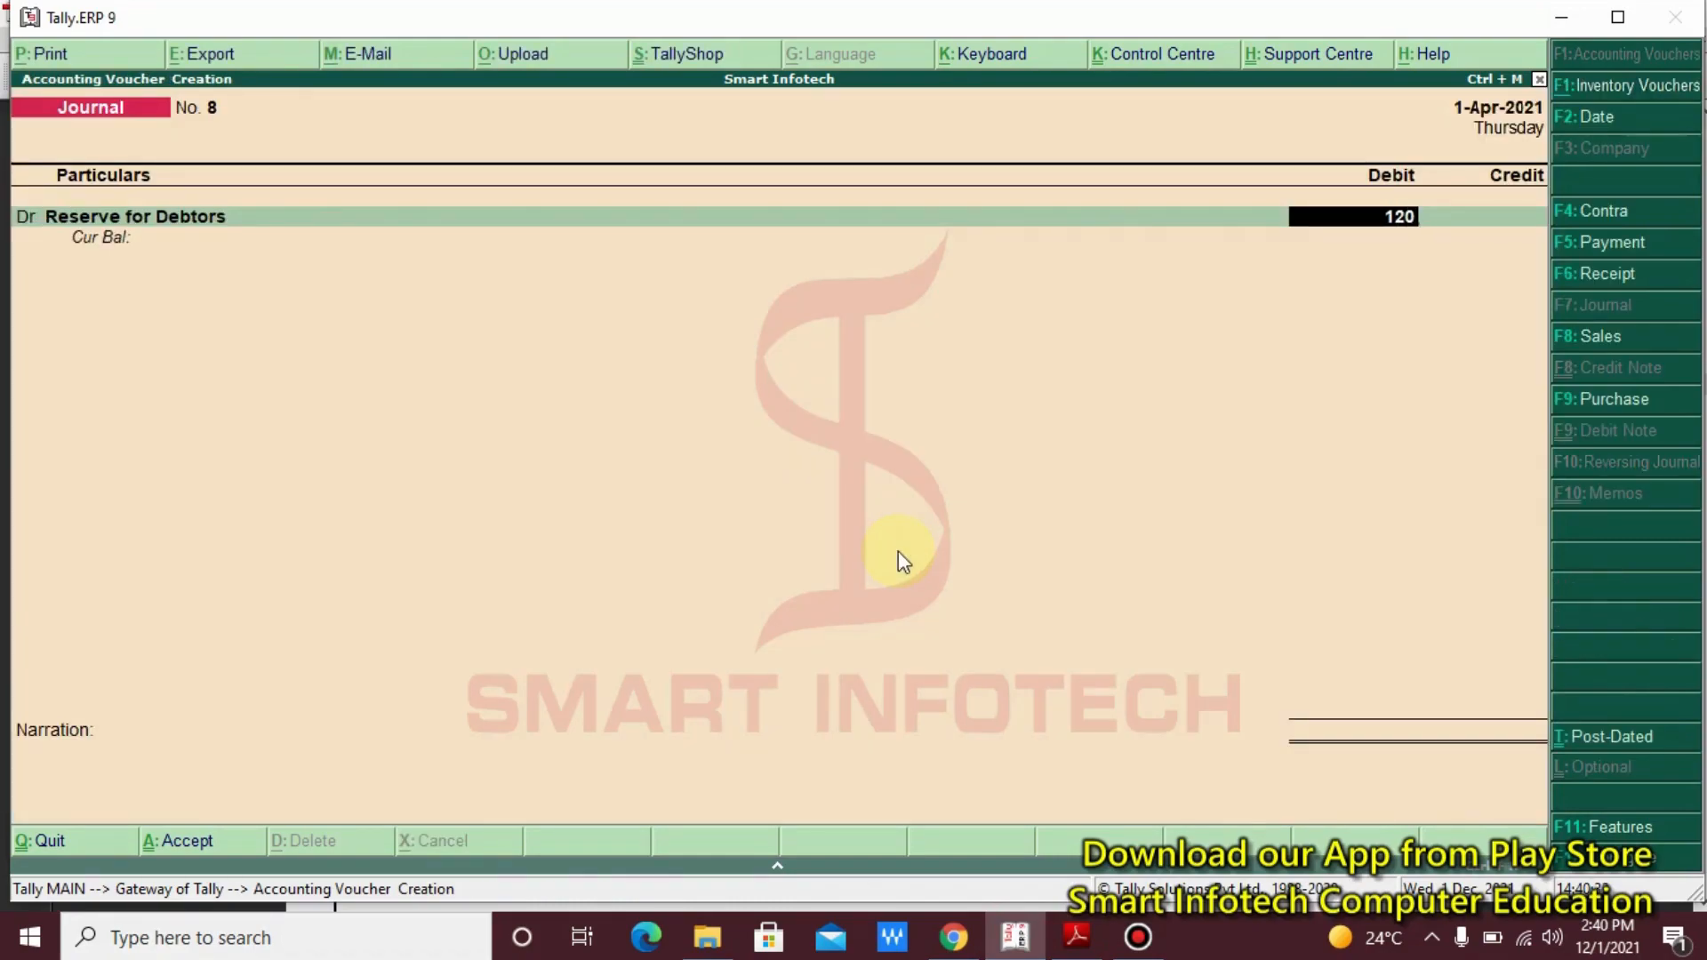
key(Return)
key(Return)
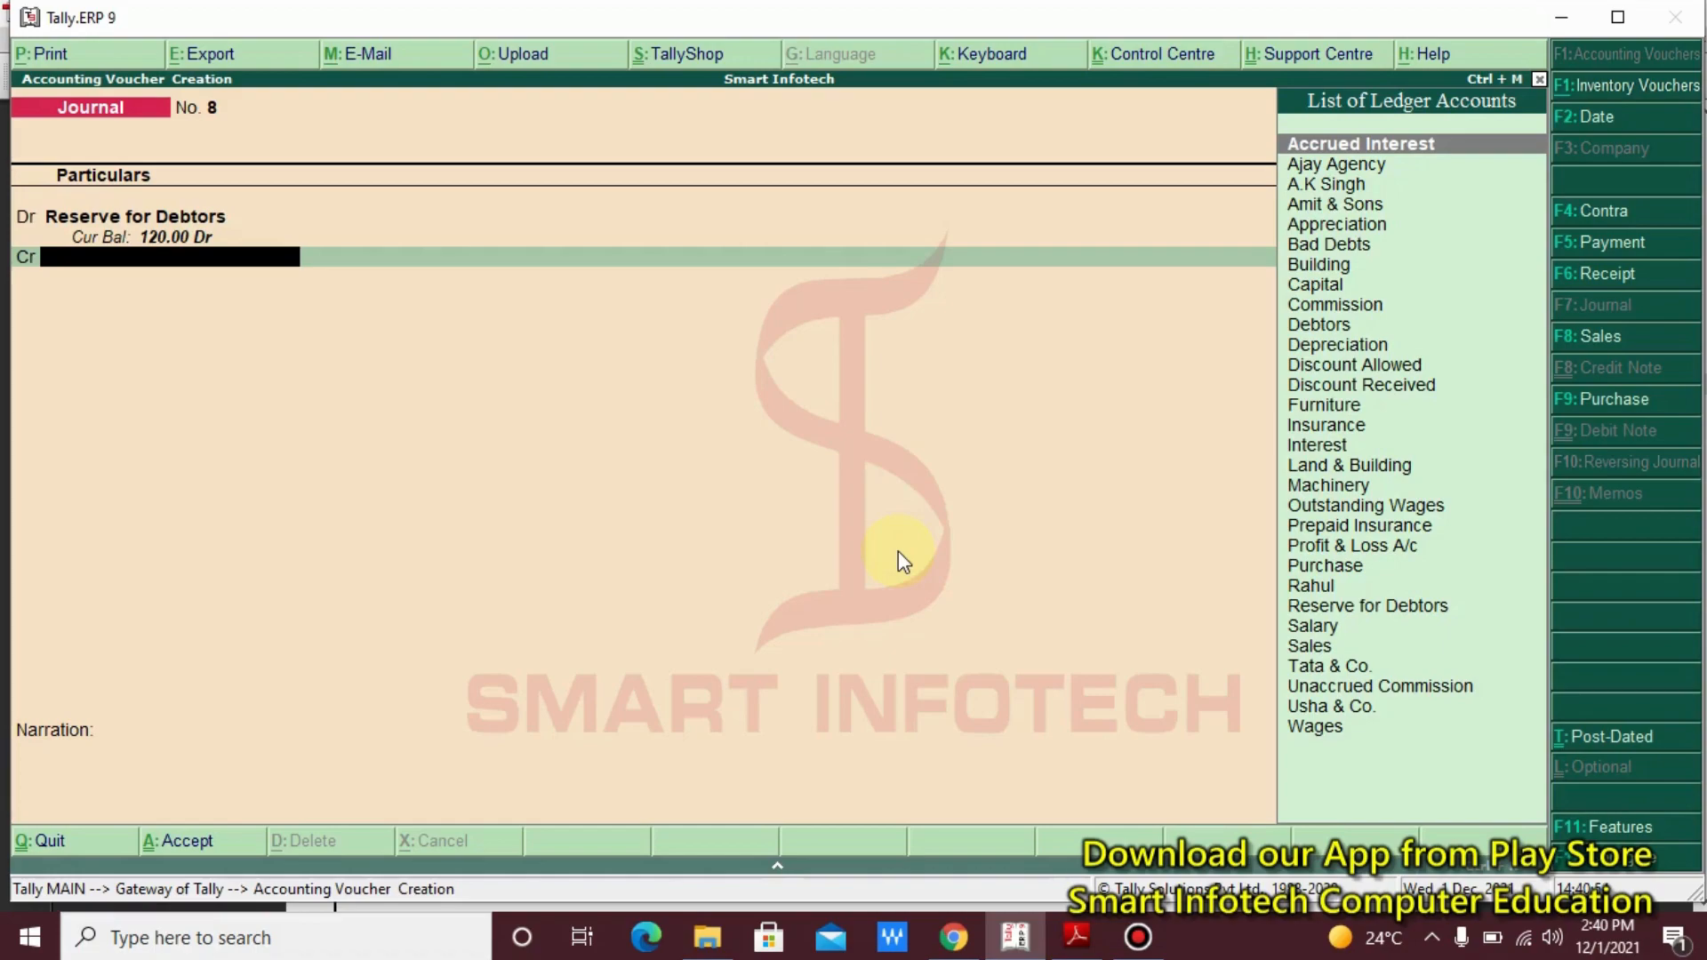
text(D)
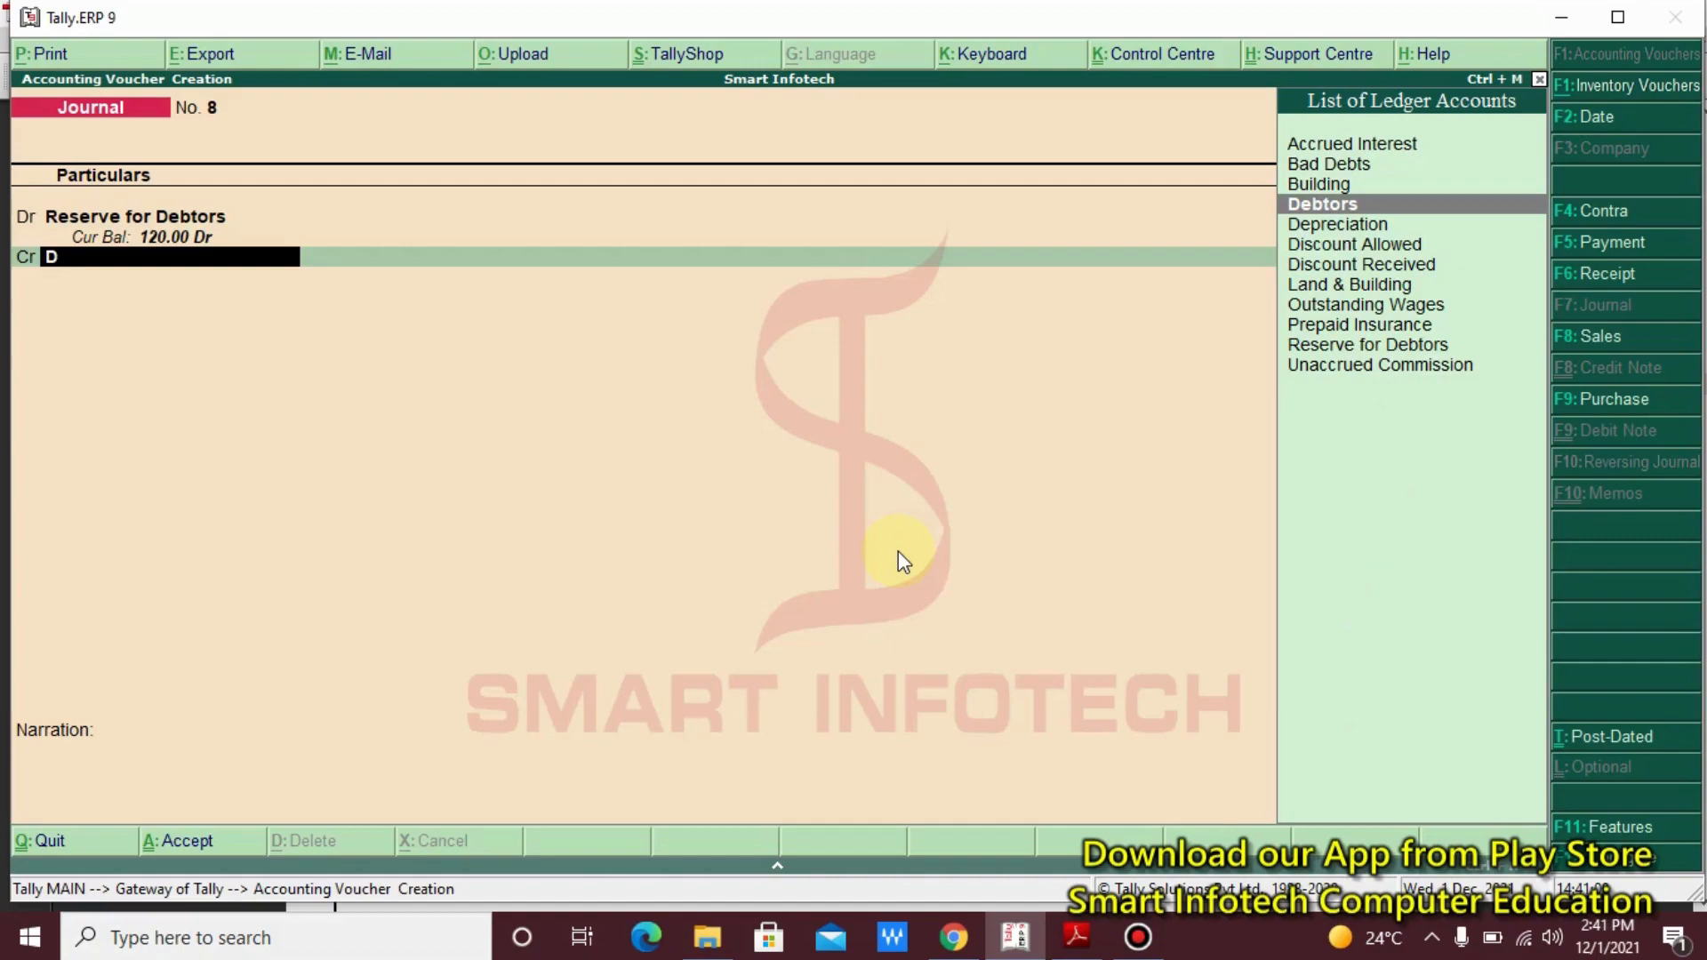
key(Return)
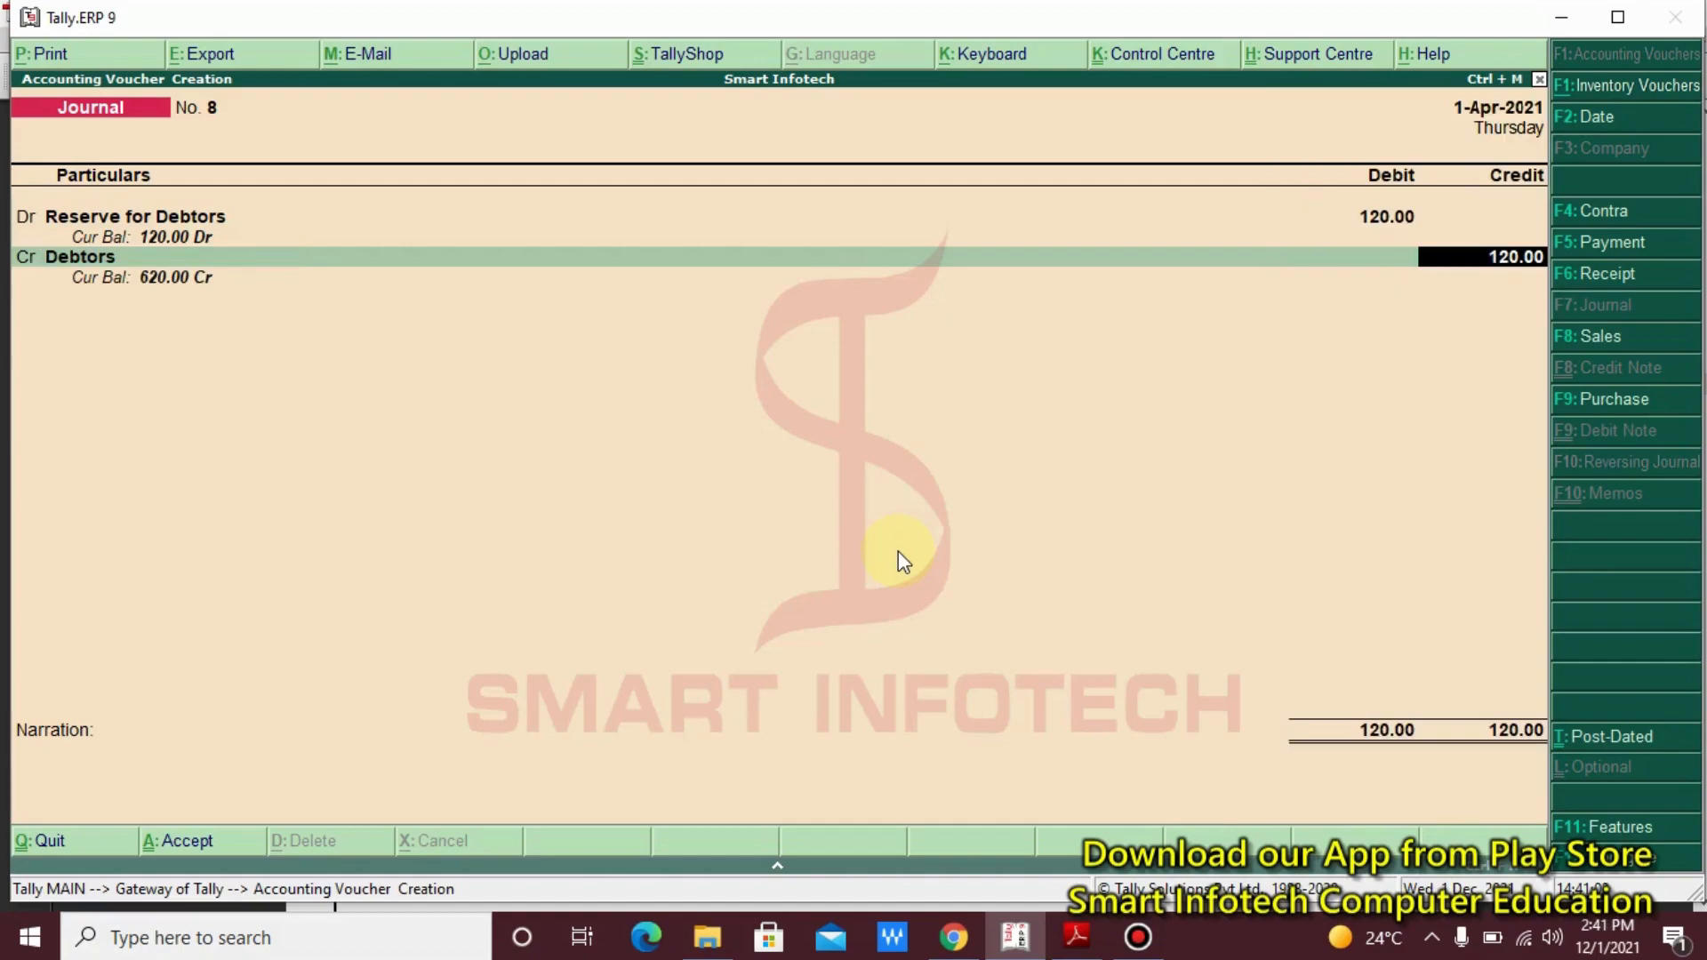
Credit Debtors with 120 as an On Account bill reference, leave the narration blank and save the journal voucher
key(Return)
key(Return)
key(Return)
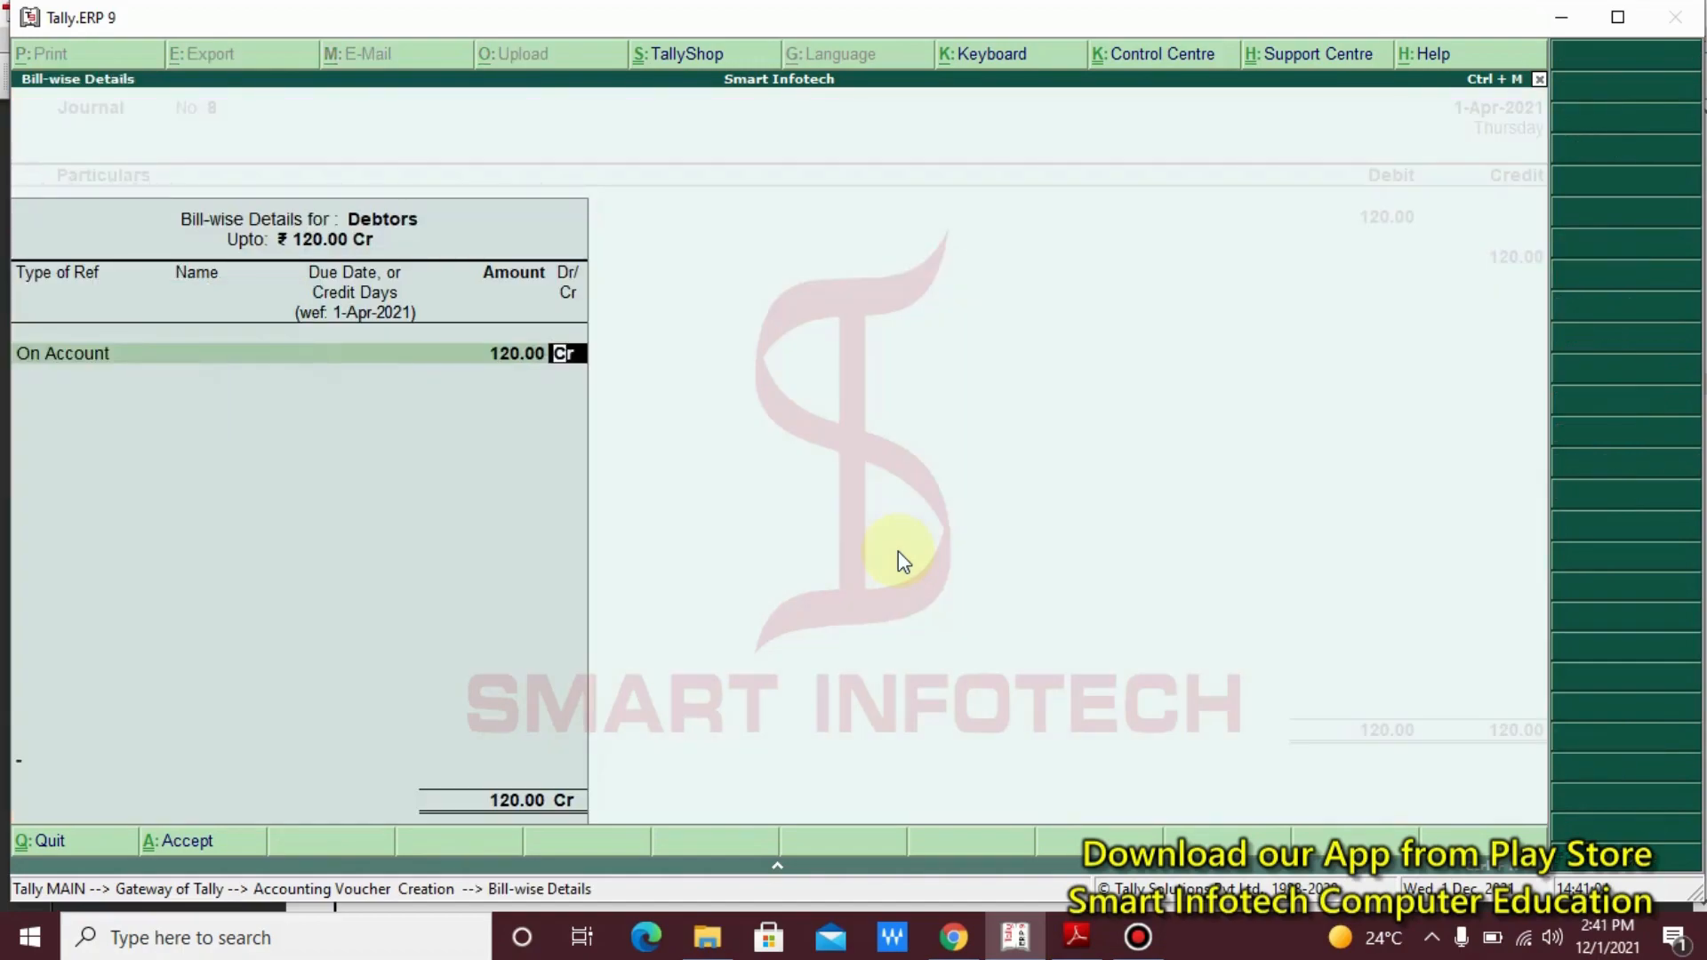
key(Return)
key(Return)
key(Return)
key(Return)
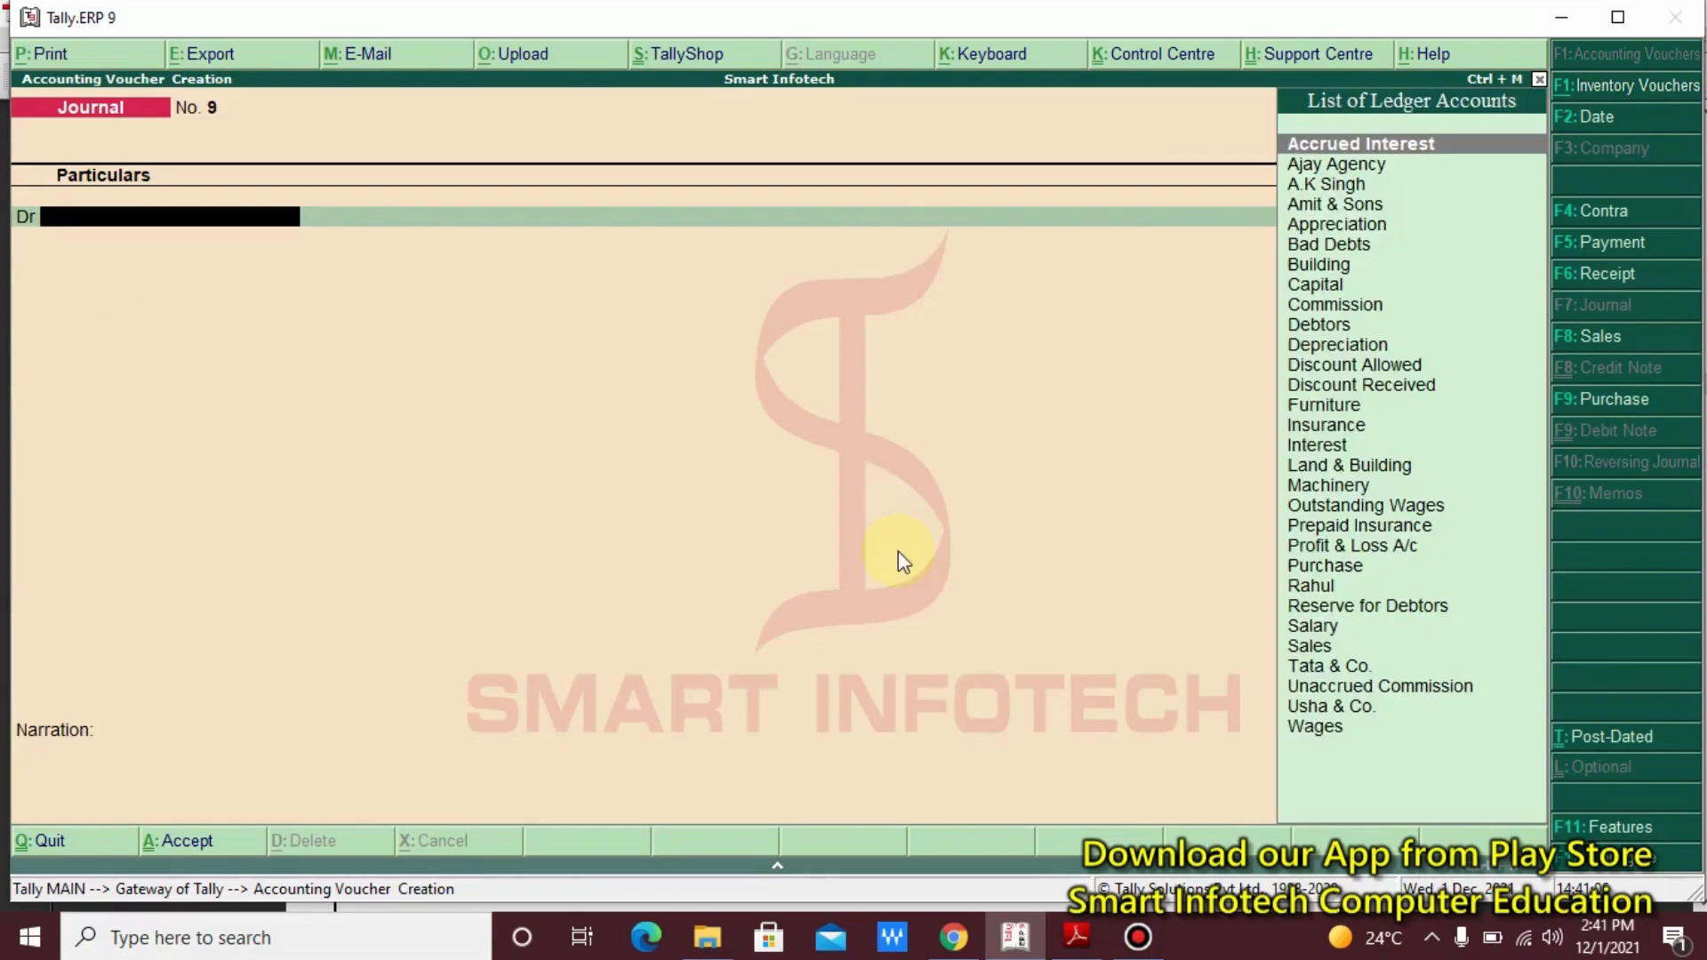
Consult the remaining items on creditors' reserve, drawings and capital interest in the Adobe Reader notes and return to Tally.ERP 9
click(1076, 938)
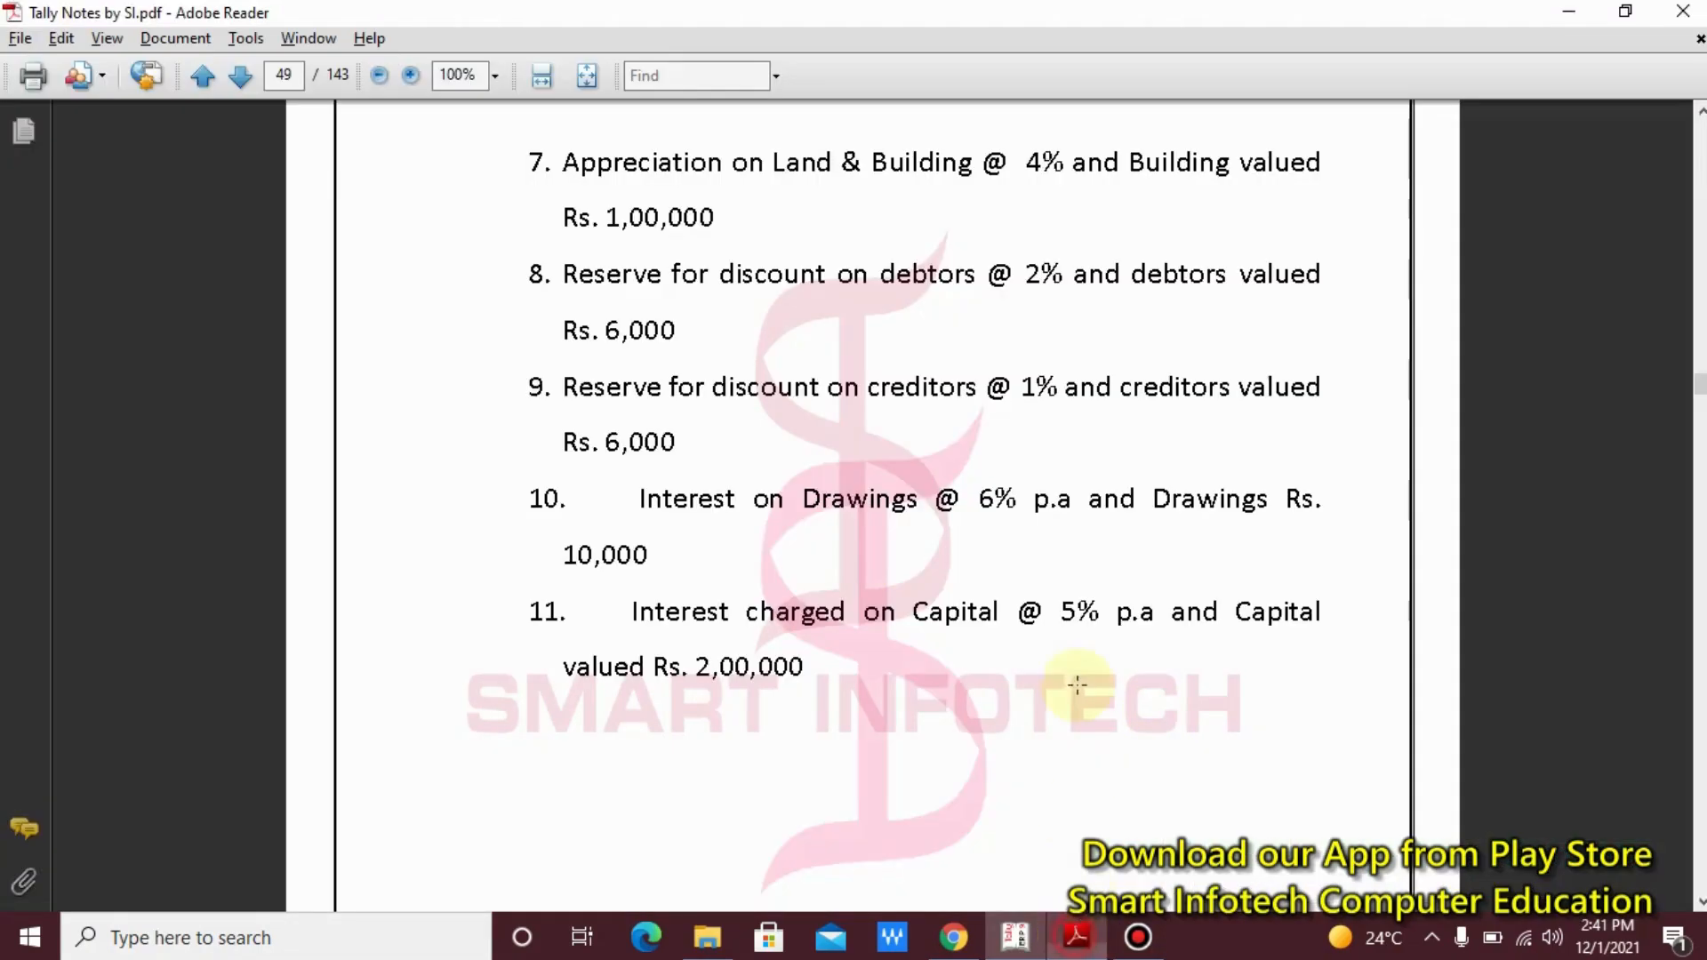
scroll(1067, 551, down, 3)
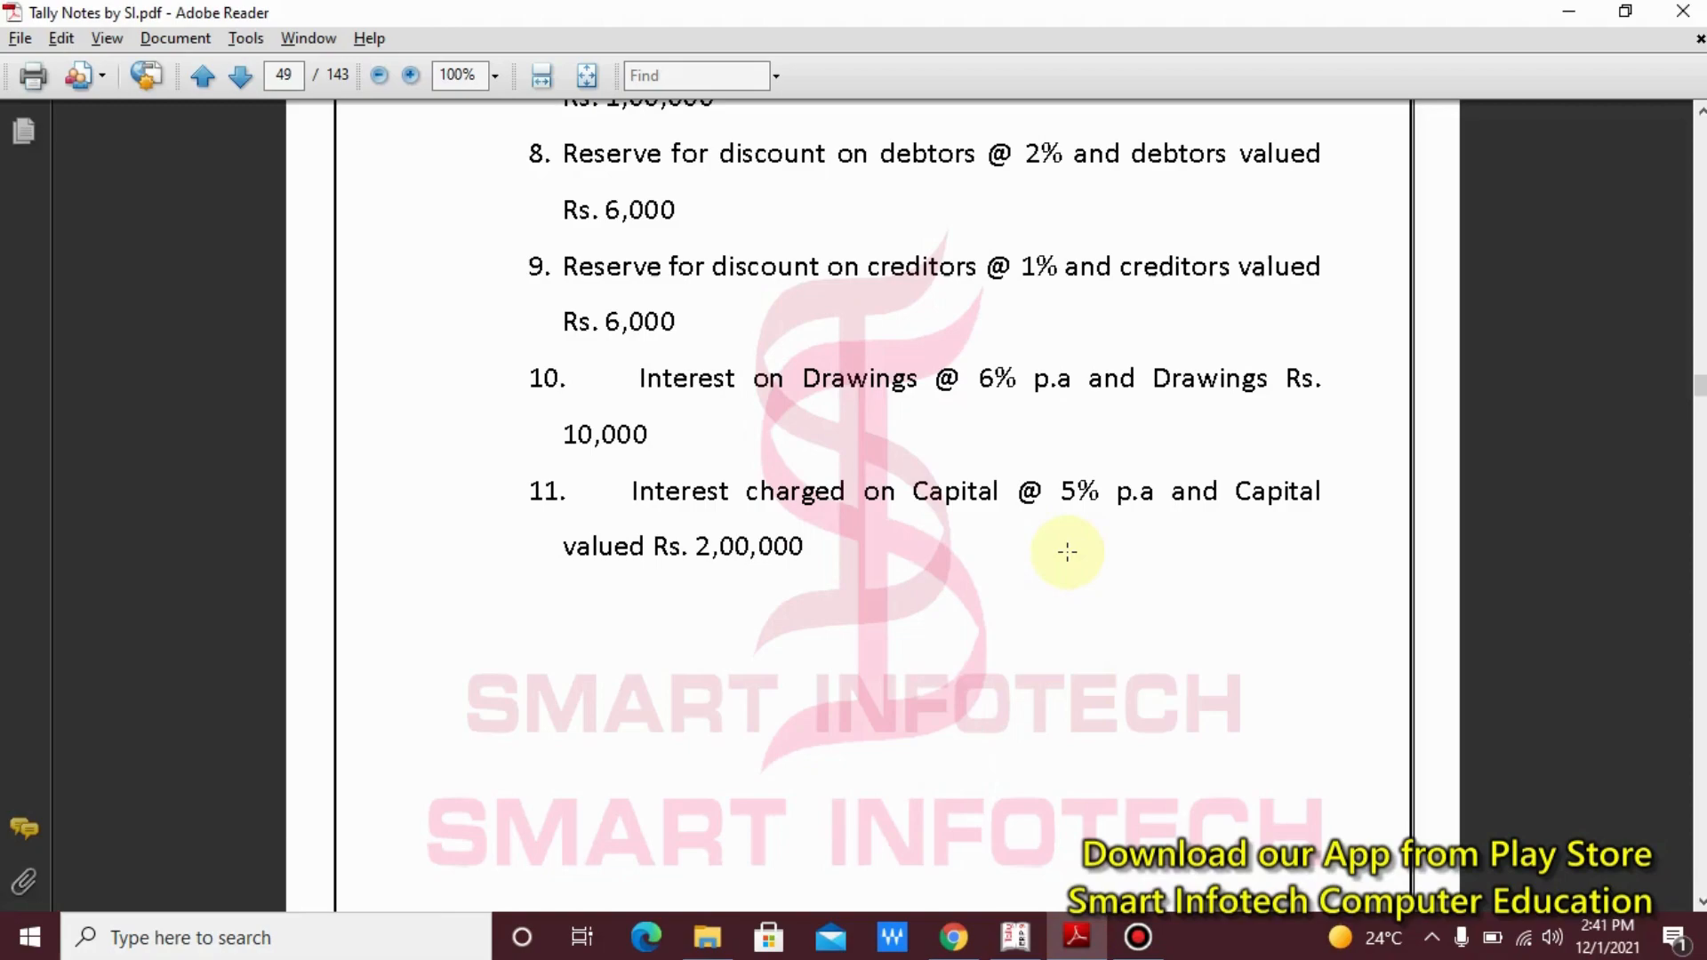
click(1015, 937)
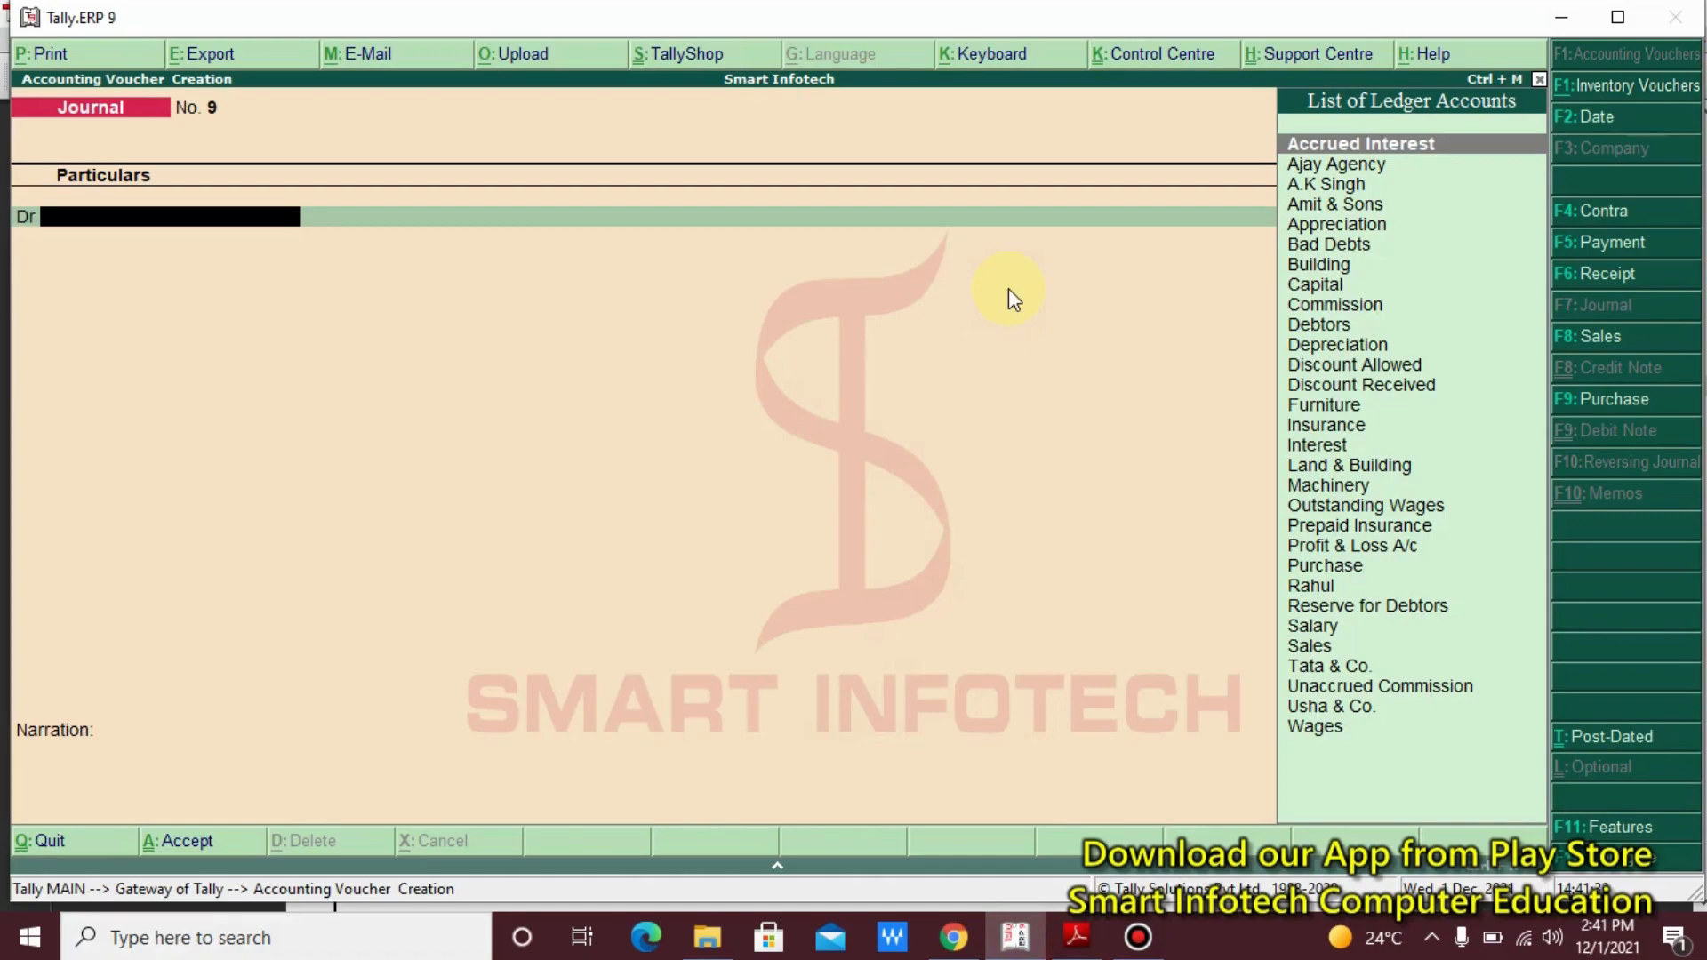
Create a new ledger named Drawings for the debit side of the journal voucher and place it under Capital Account
key(alt+c)
text(Dr)
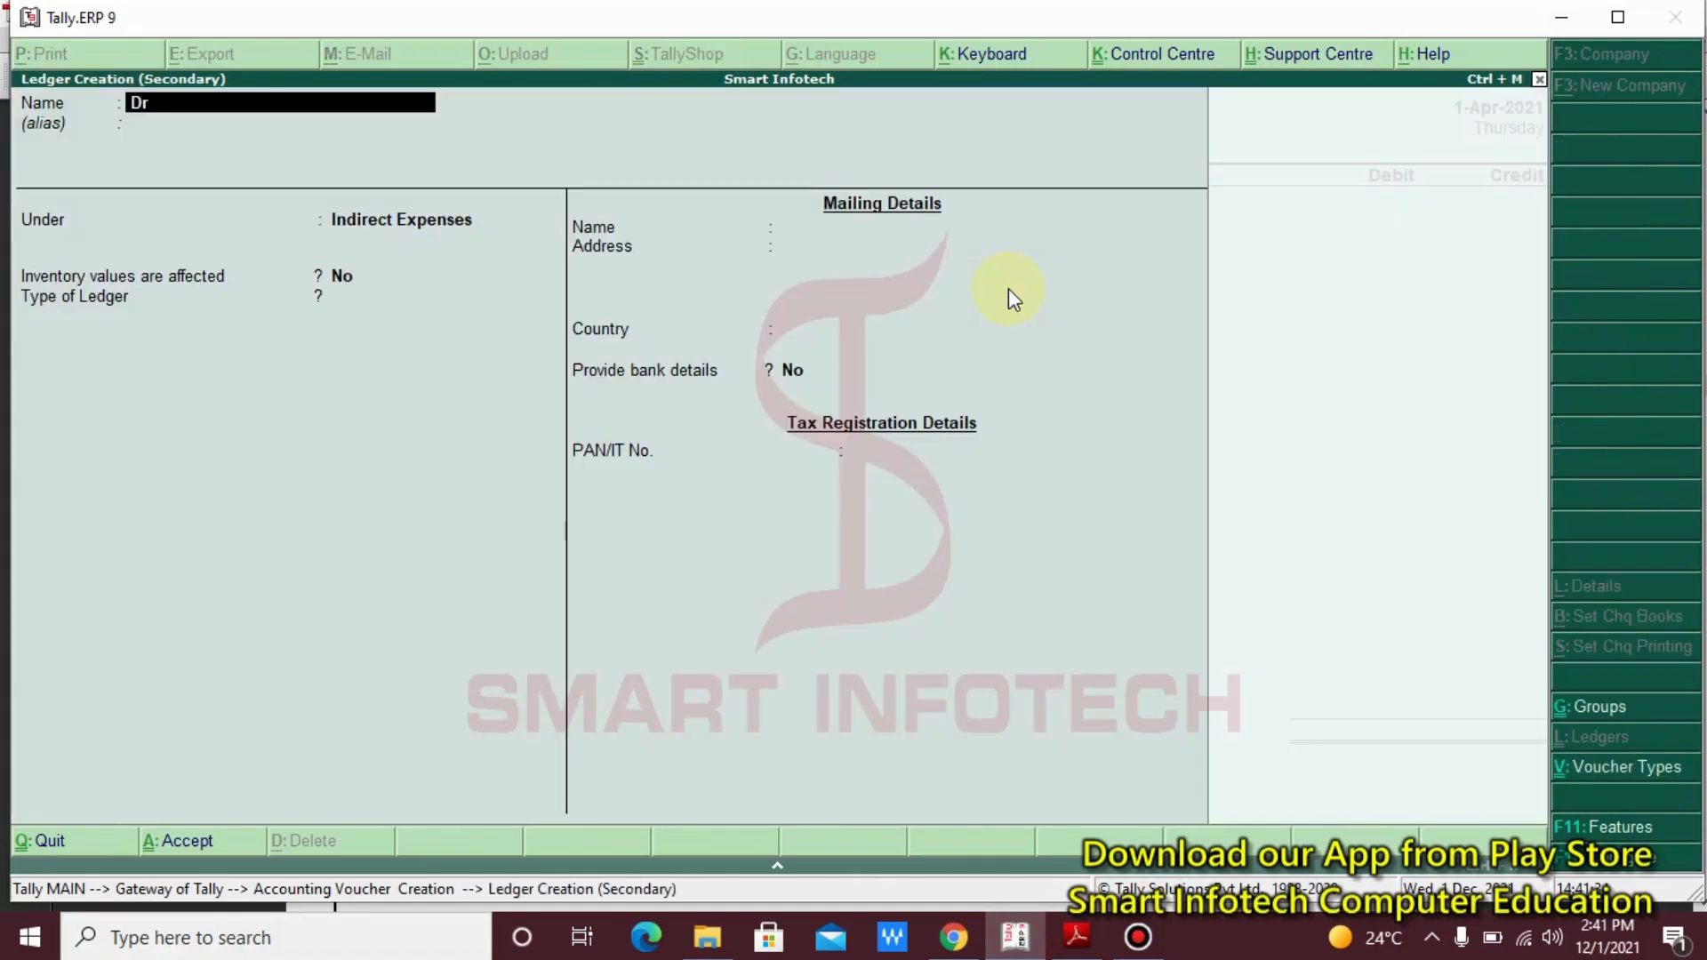
text(awings)
key(Return)
key(Return)
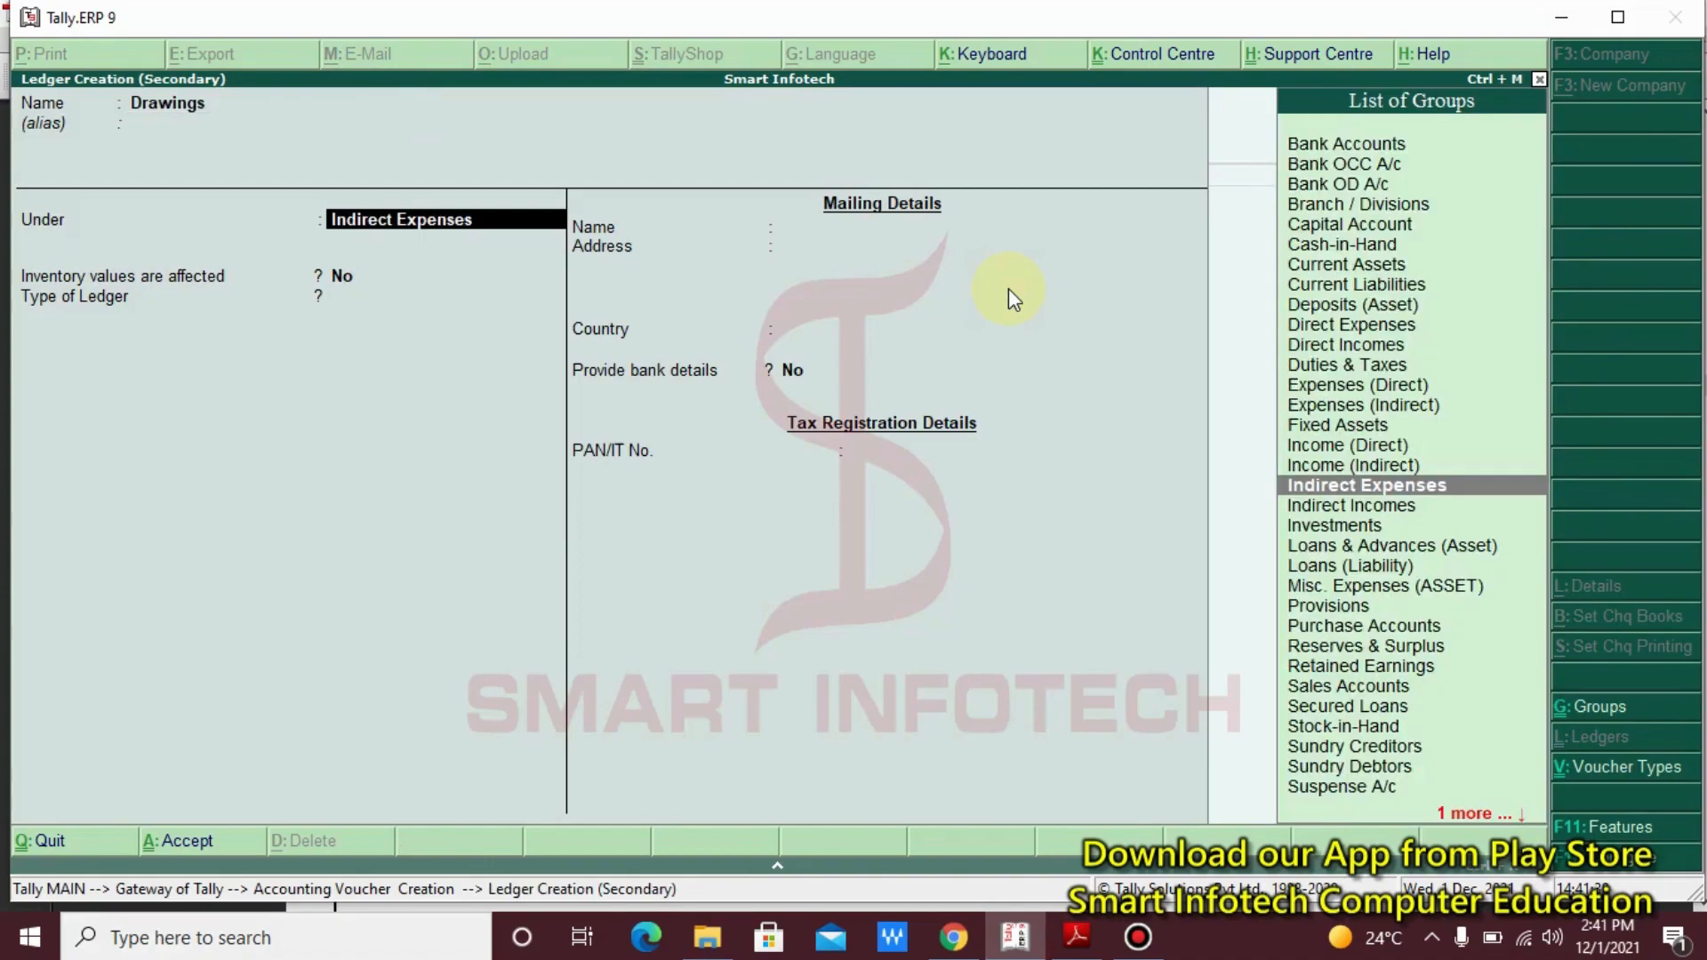
text(C)
key(Down)
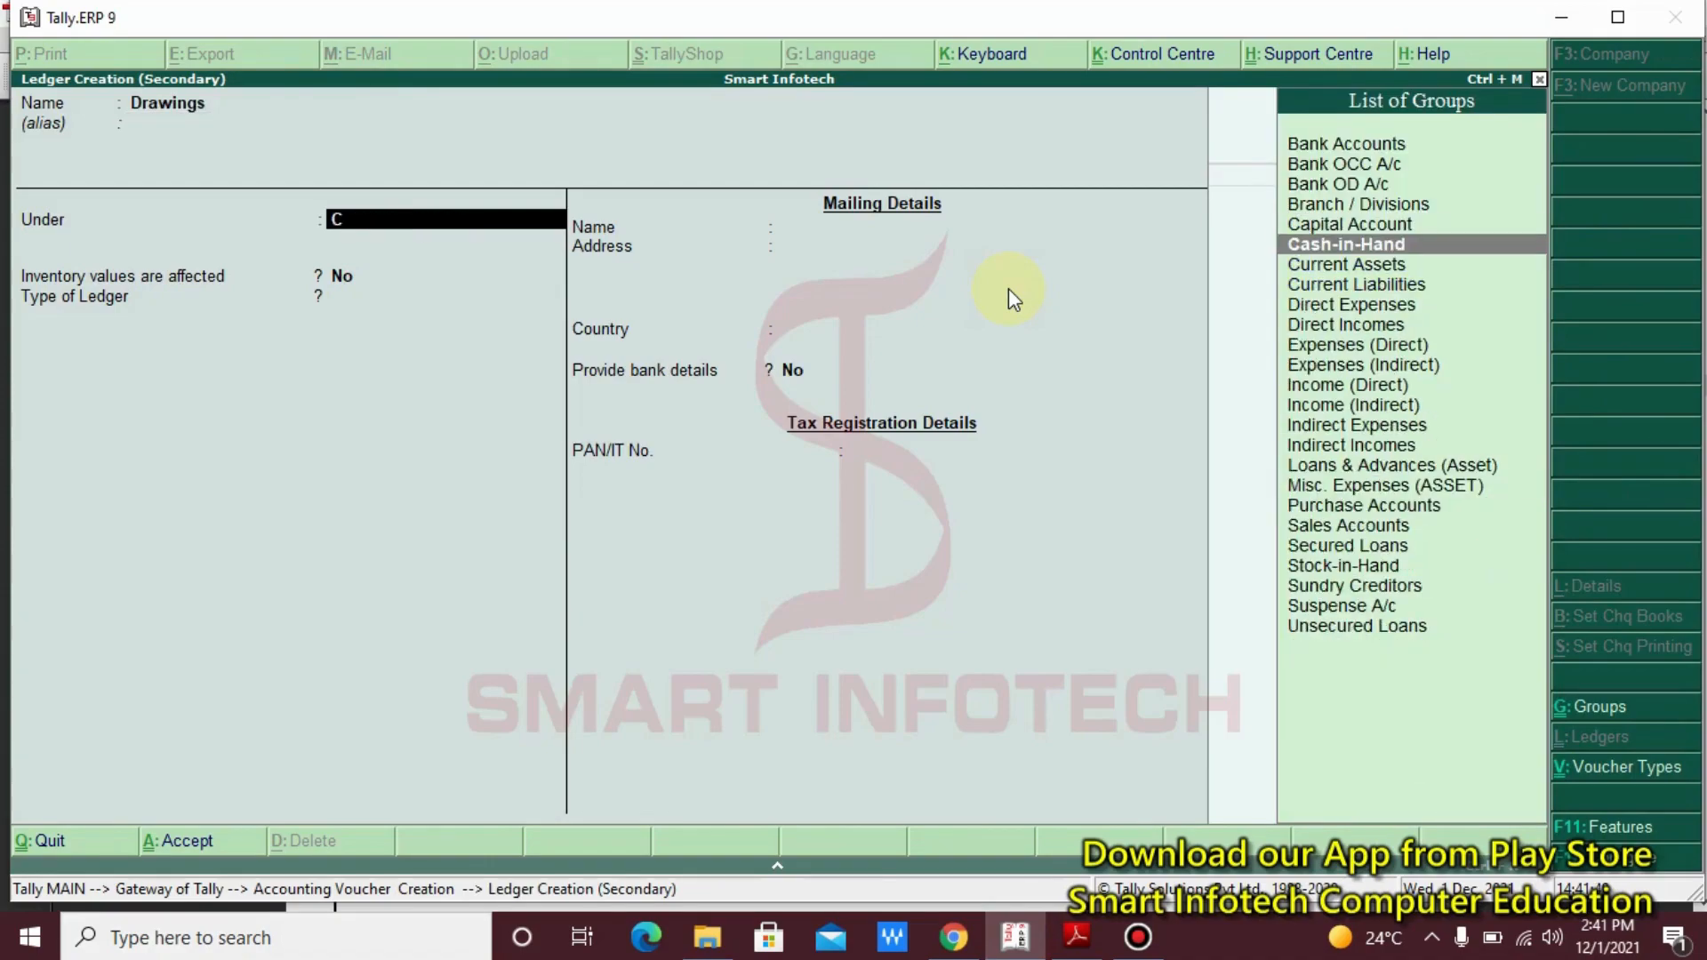
key(Up)
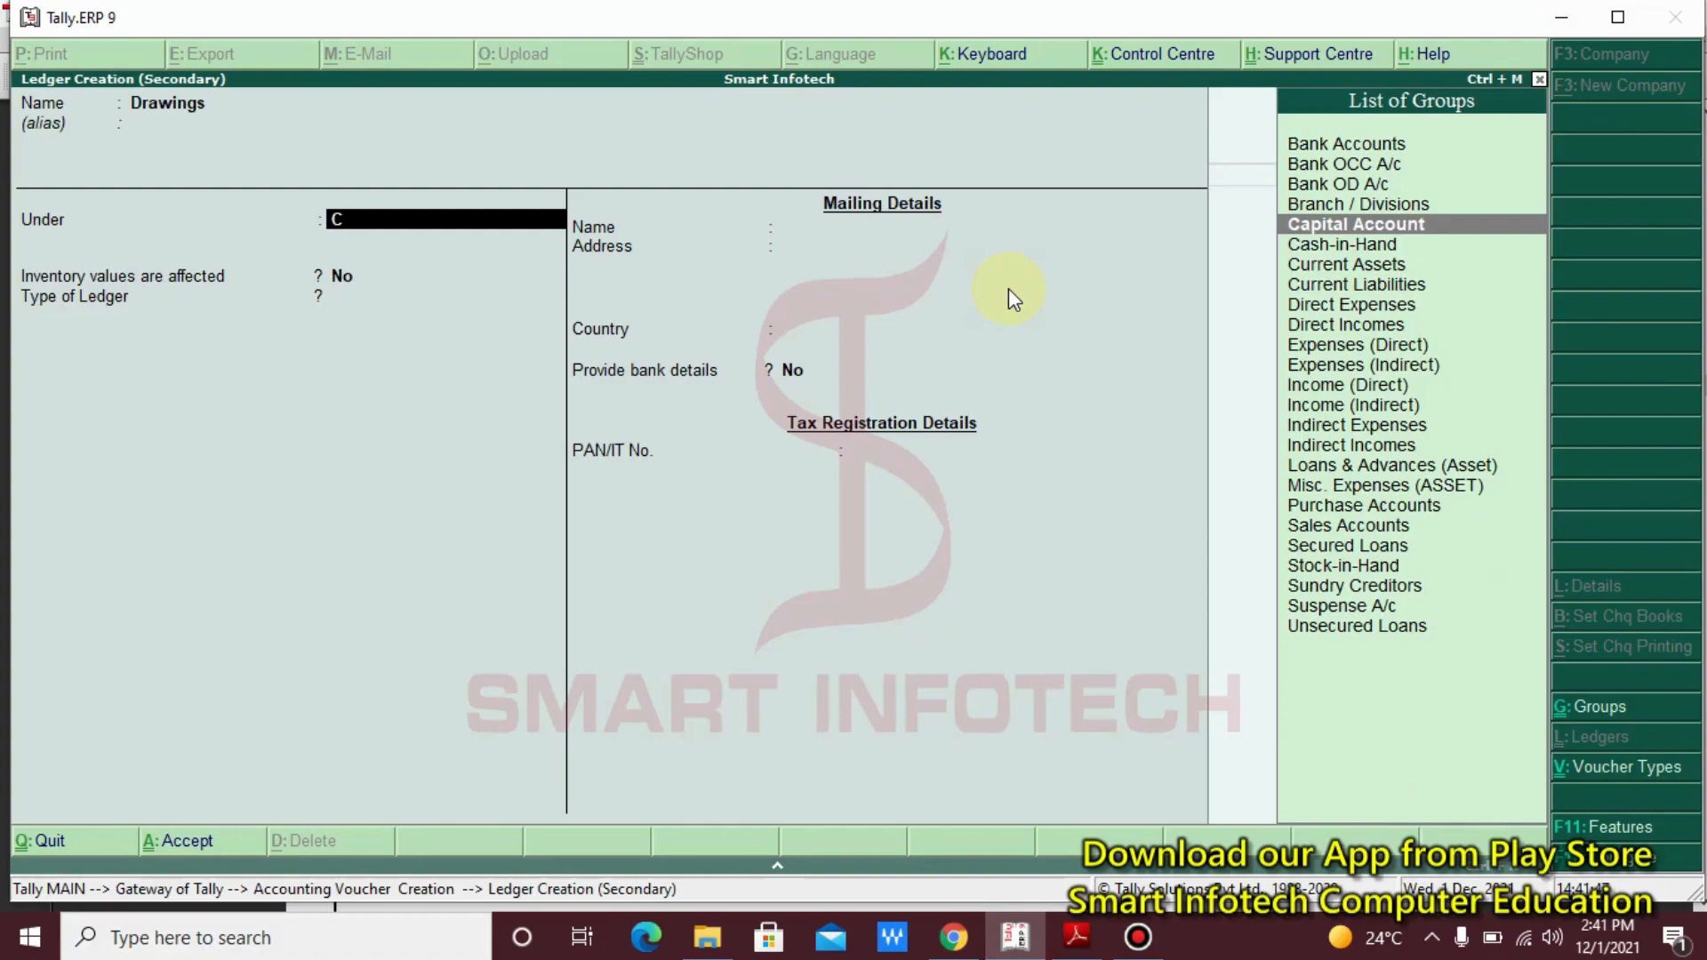
key(Return)
Keep the Drawings ledger's remaining details at their defaults, save it and debit Drawings with 600
key(Return)
key(Return)
key(Return)
key(Return)
key(Return)
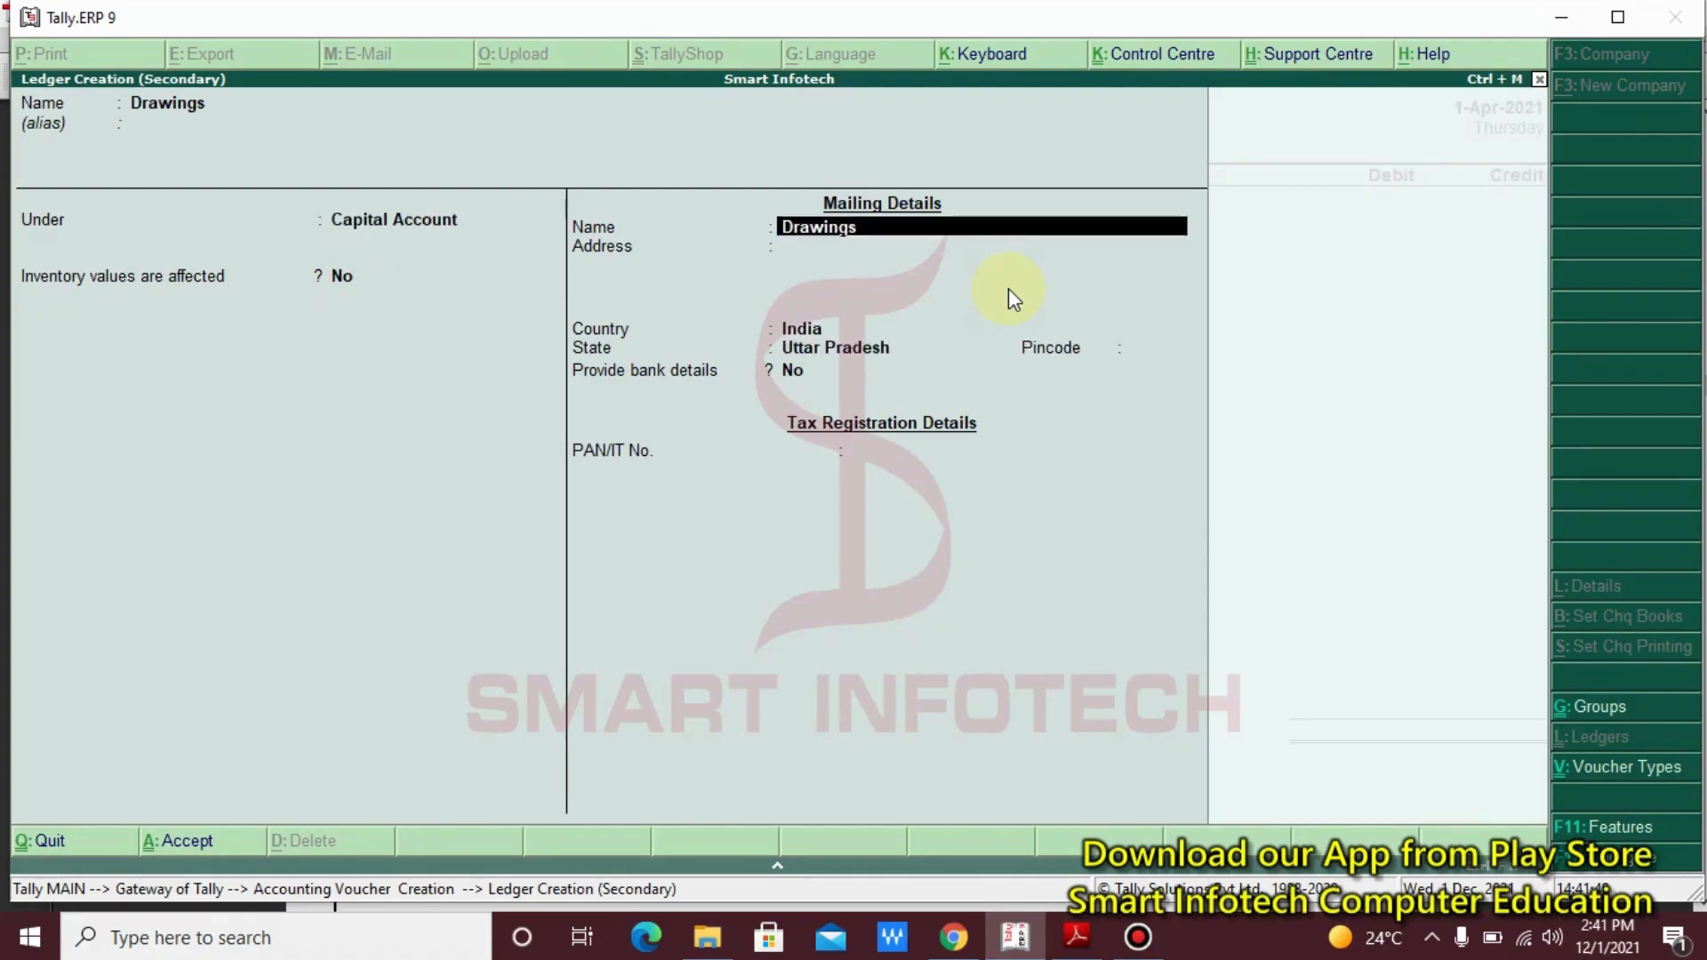
key(Return)
key(Return)
key(Return)
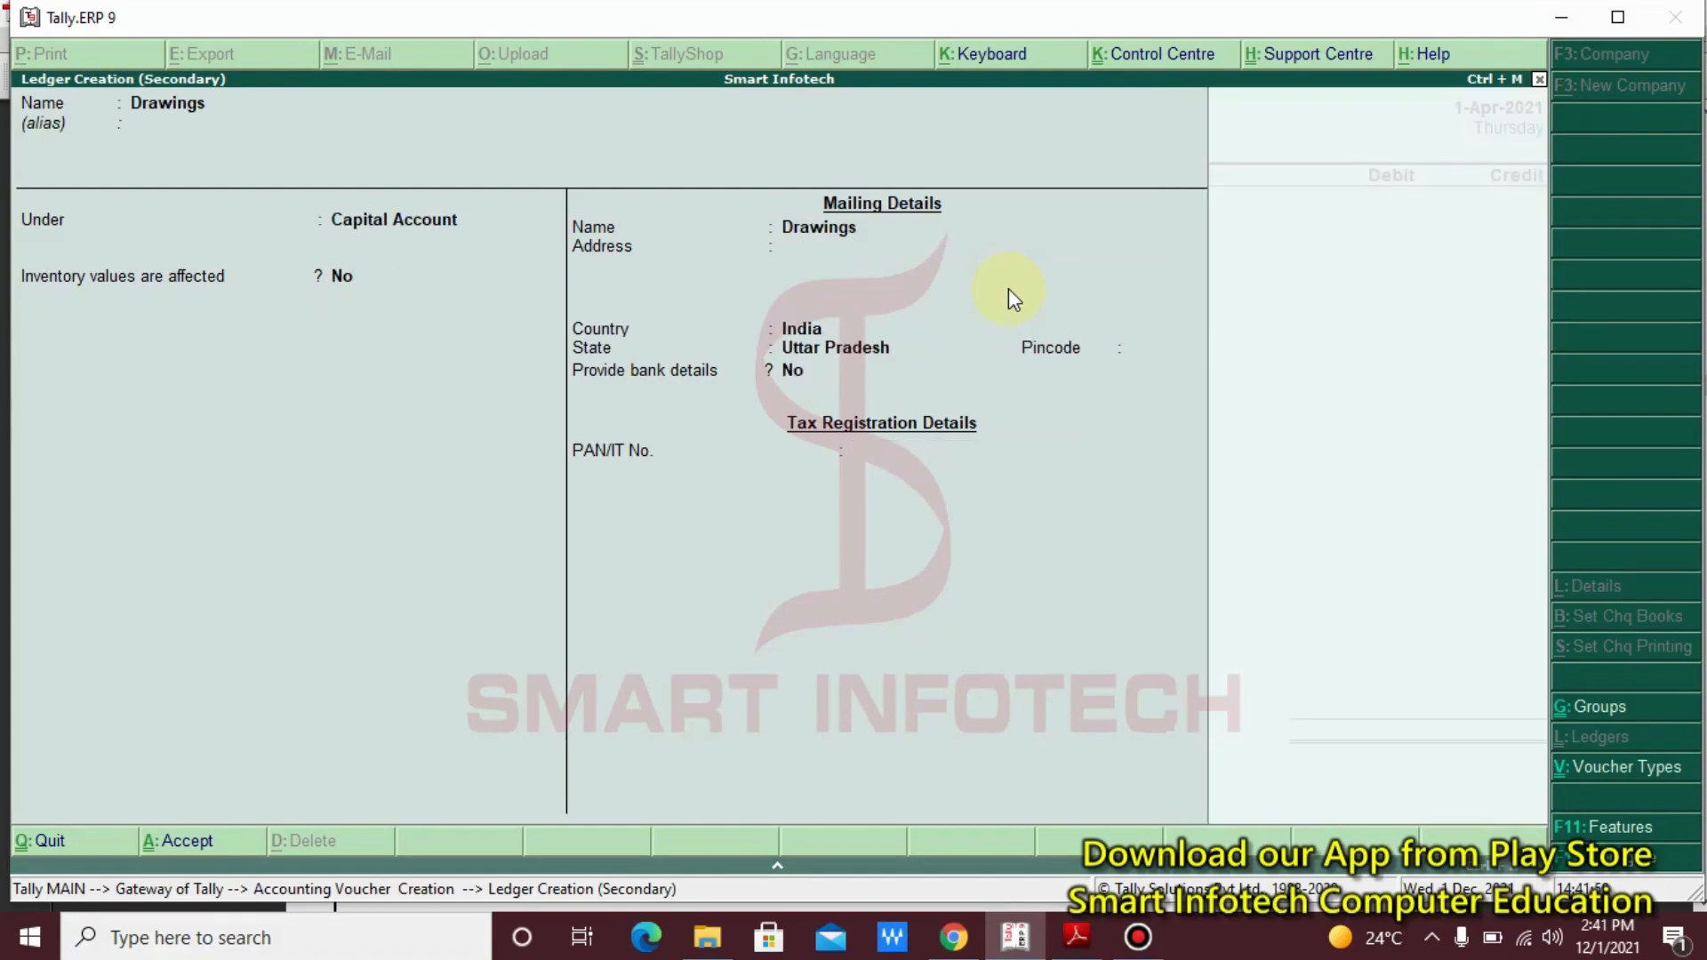
key(Return)
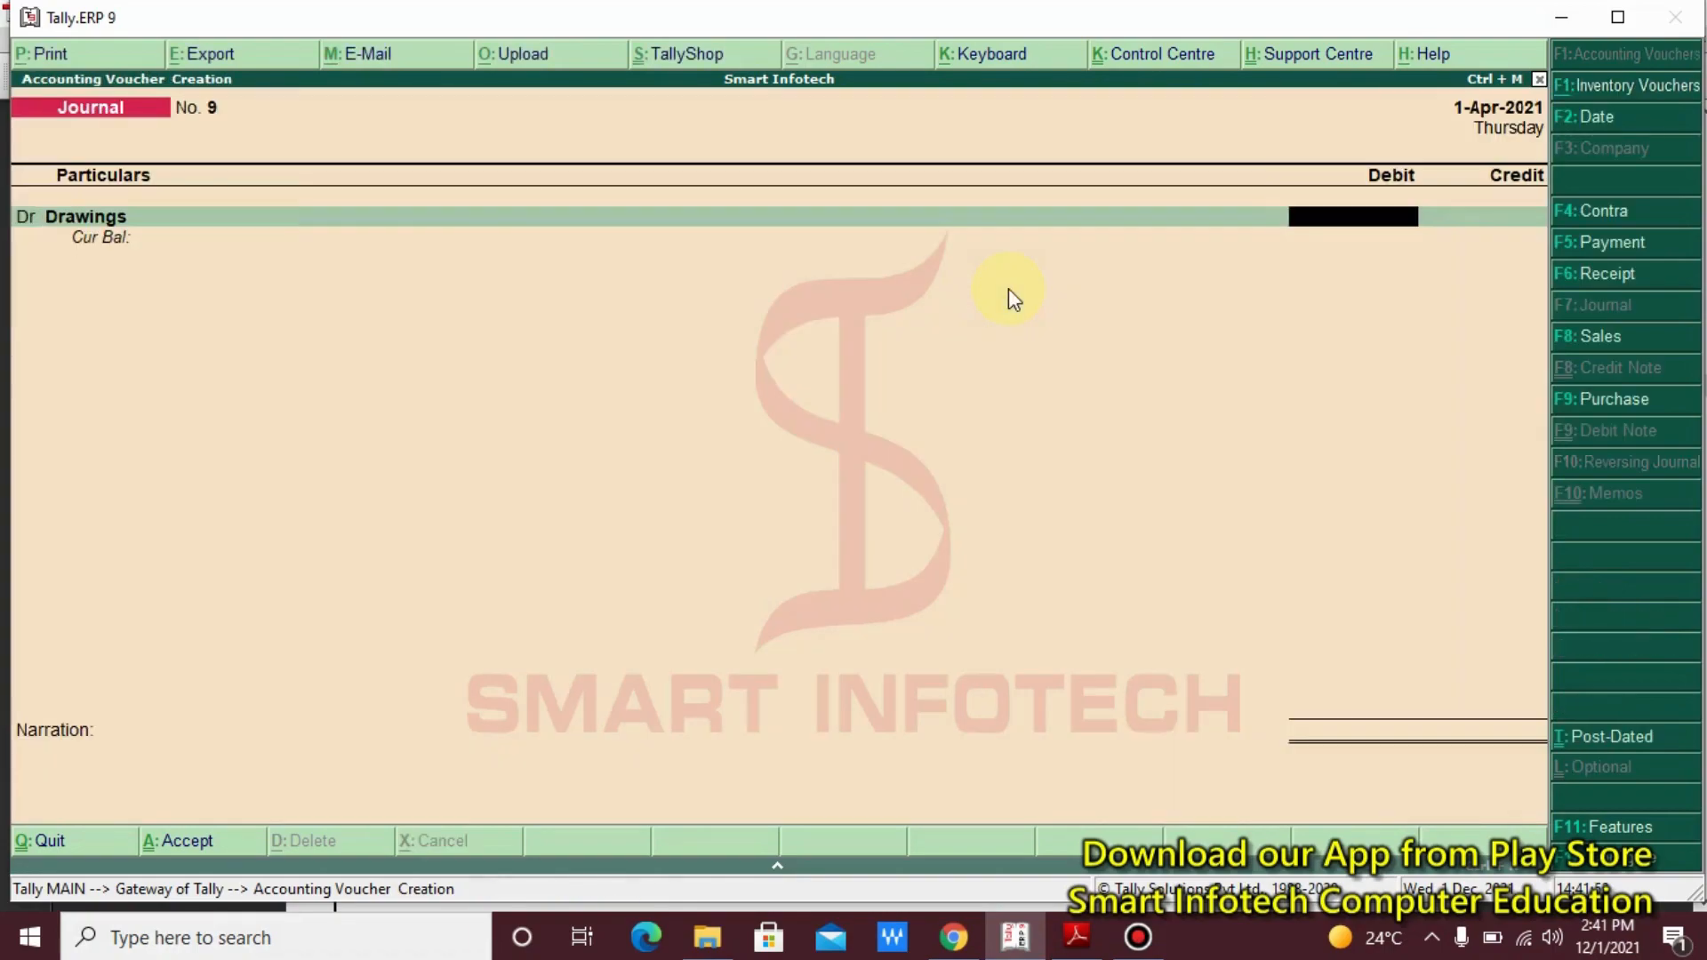
text(600)
key(Return)
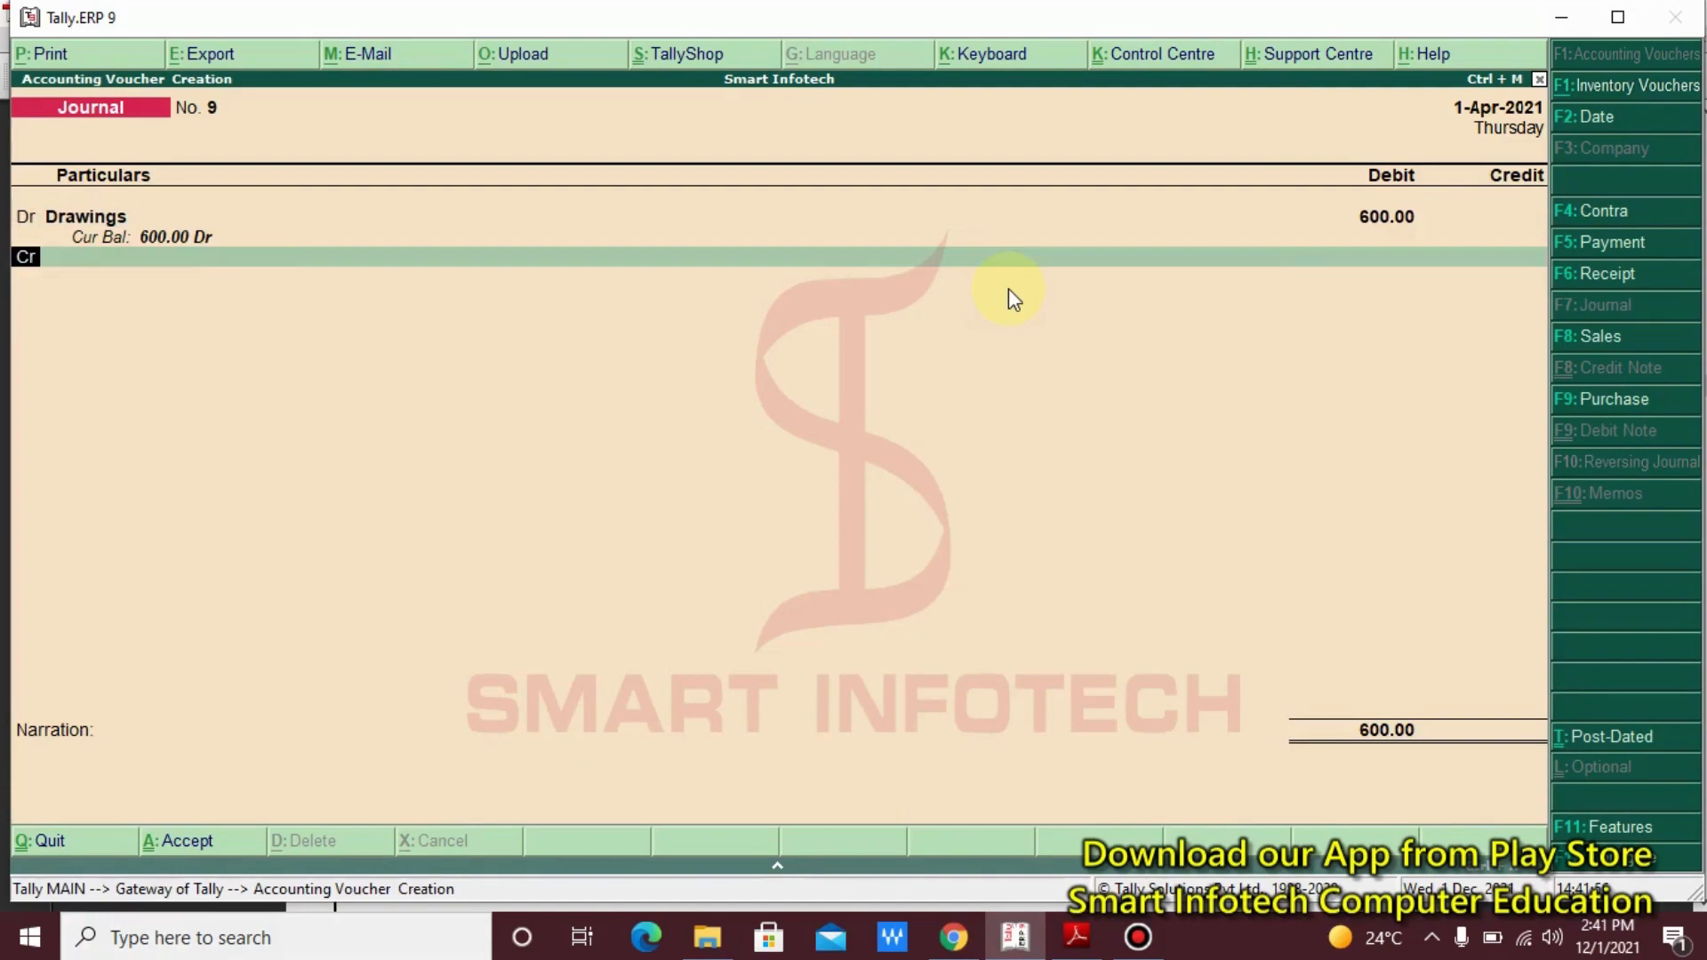
Start a new ledger named Interest on Drawings for the credit side of the voucher, without an alias
key(alt+c)
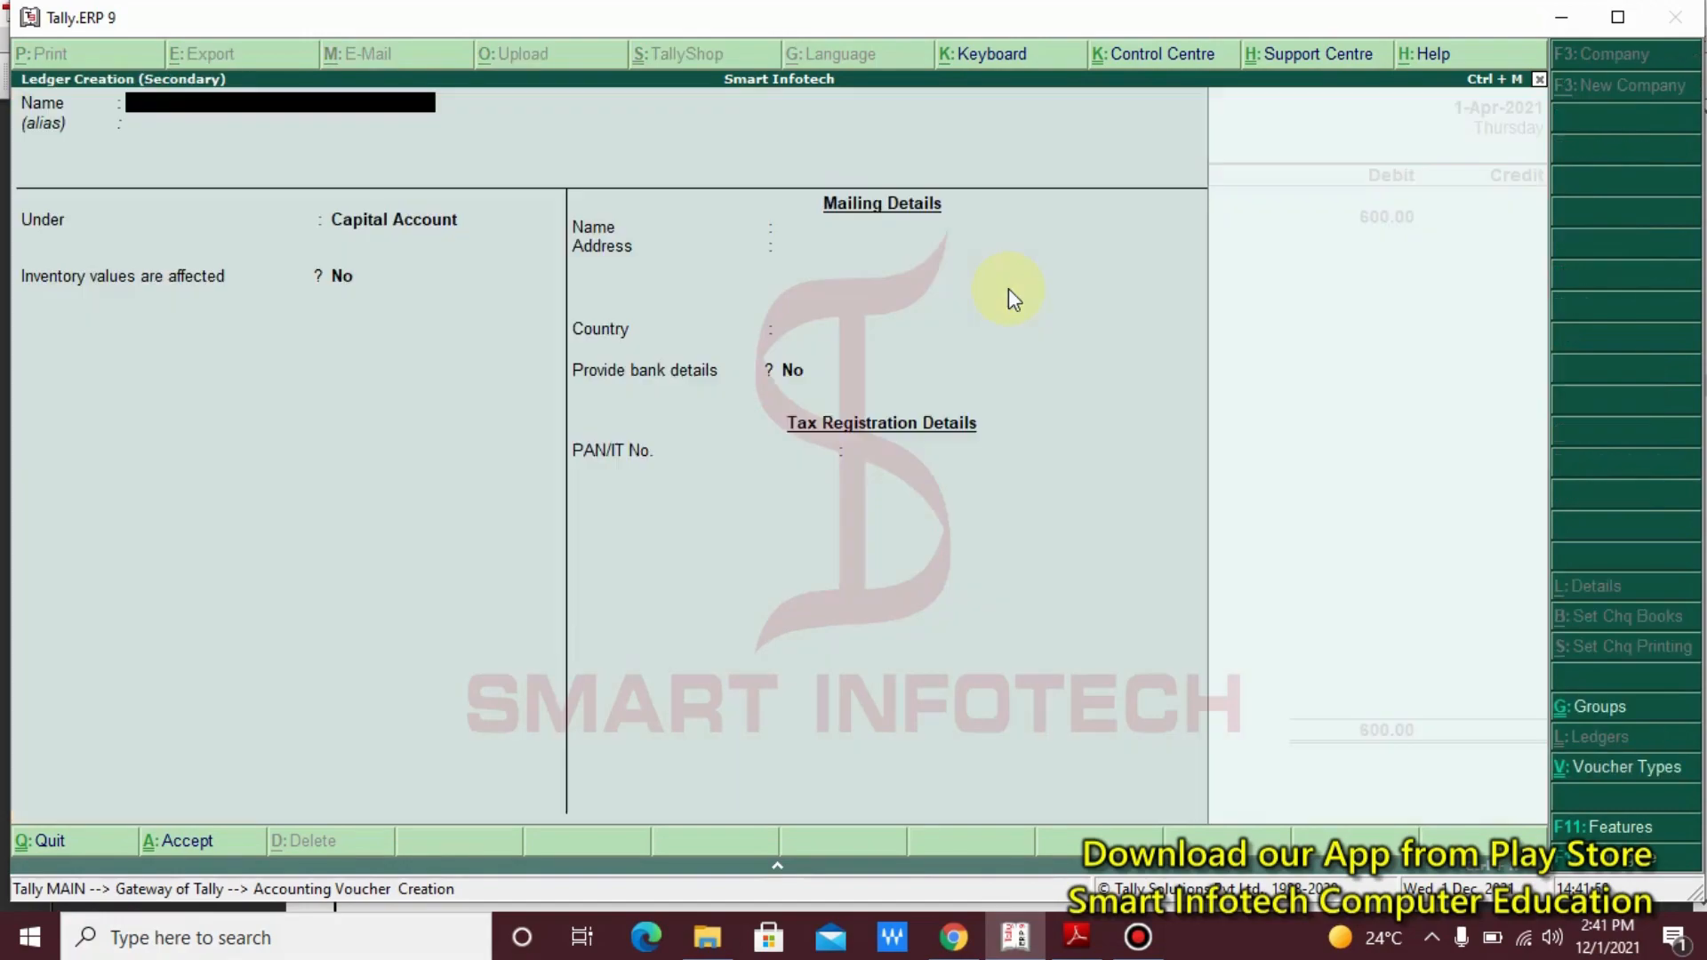
text(Intere)
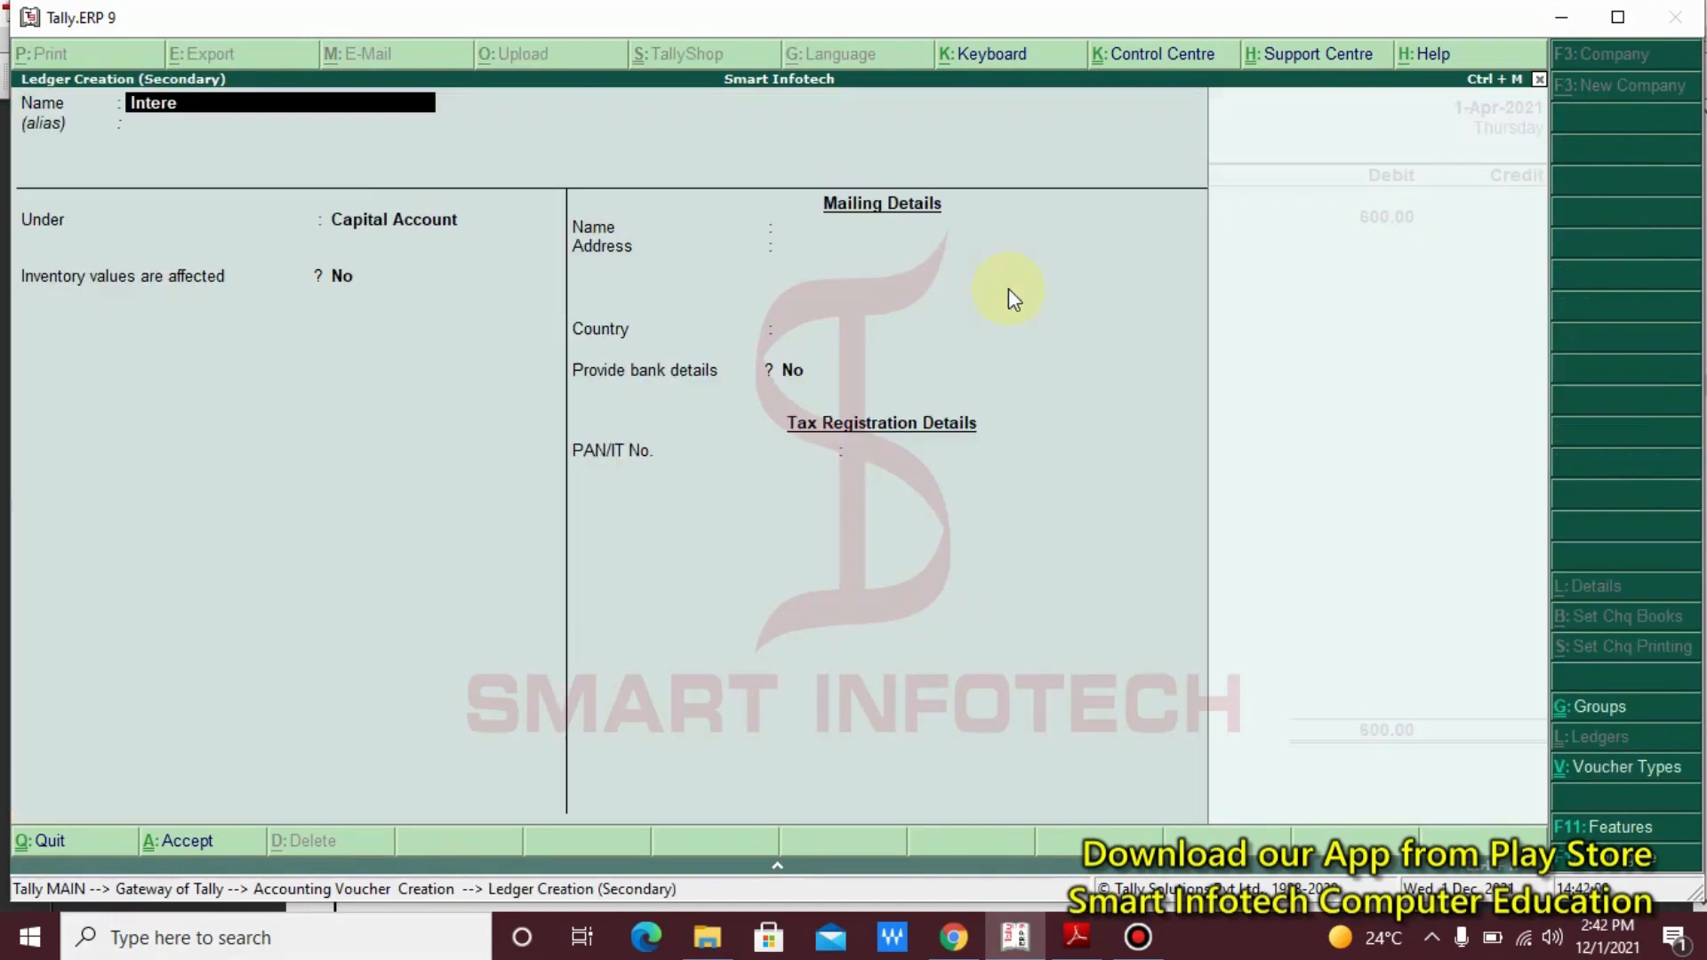
text(st on Drawings)
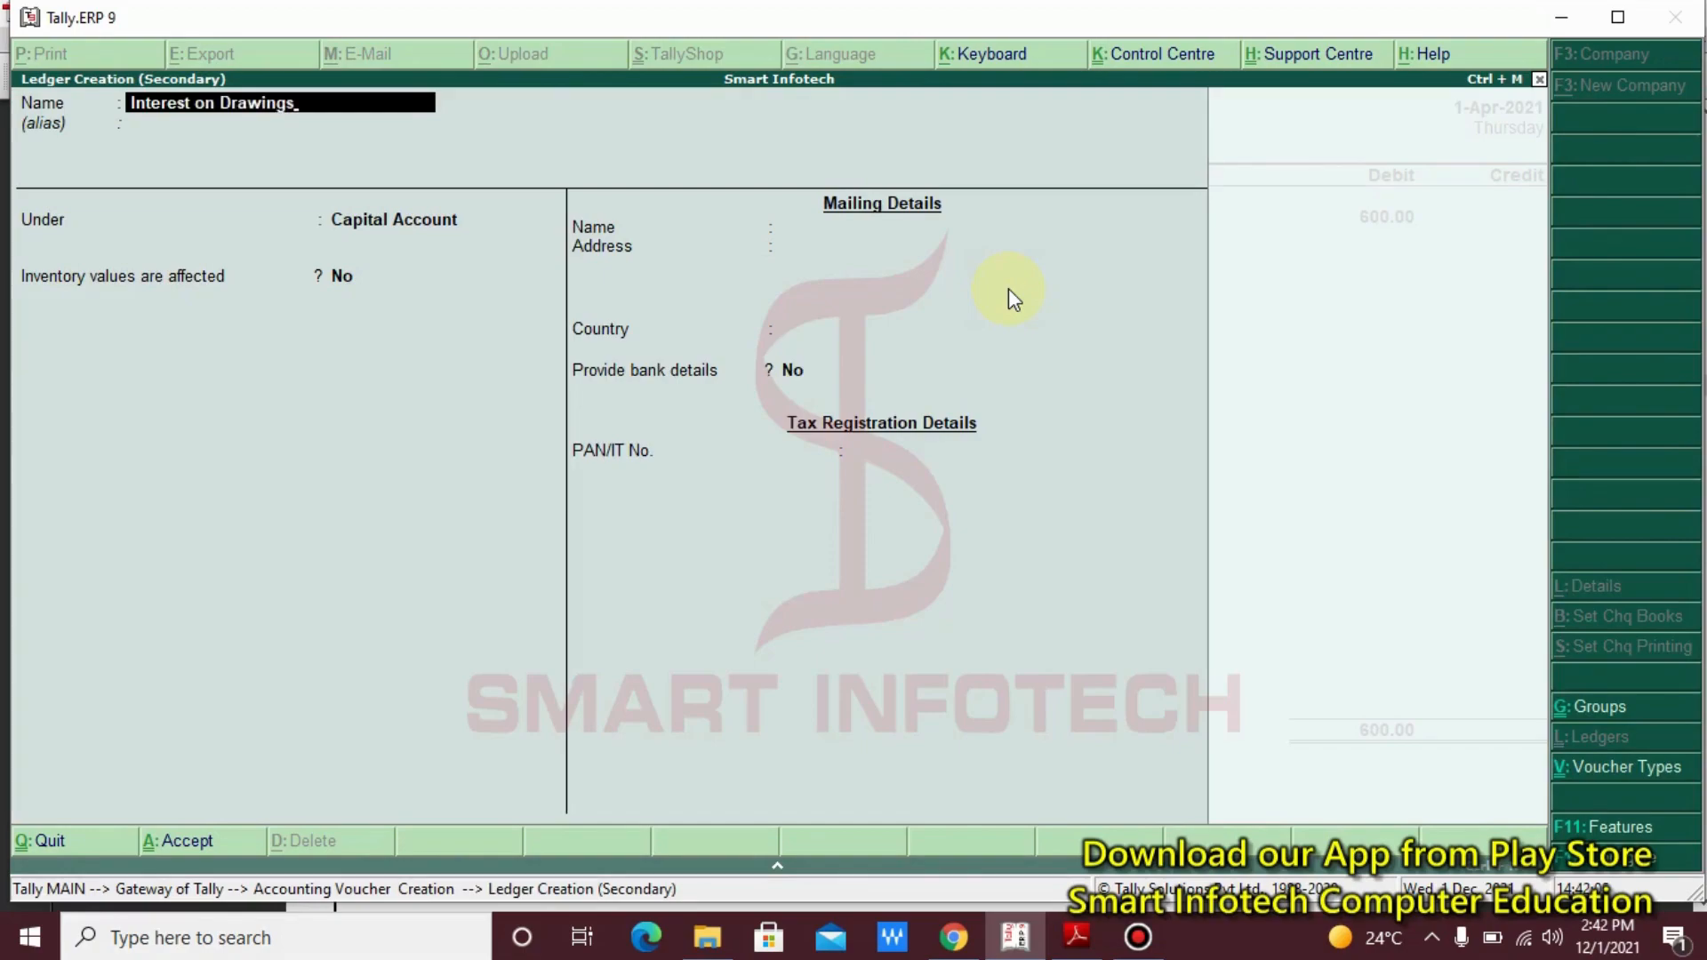
key(Return)
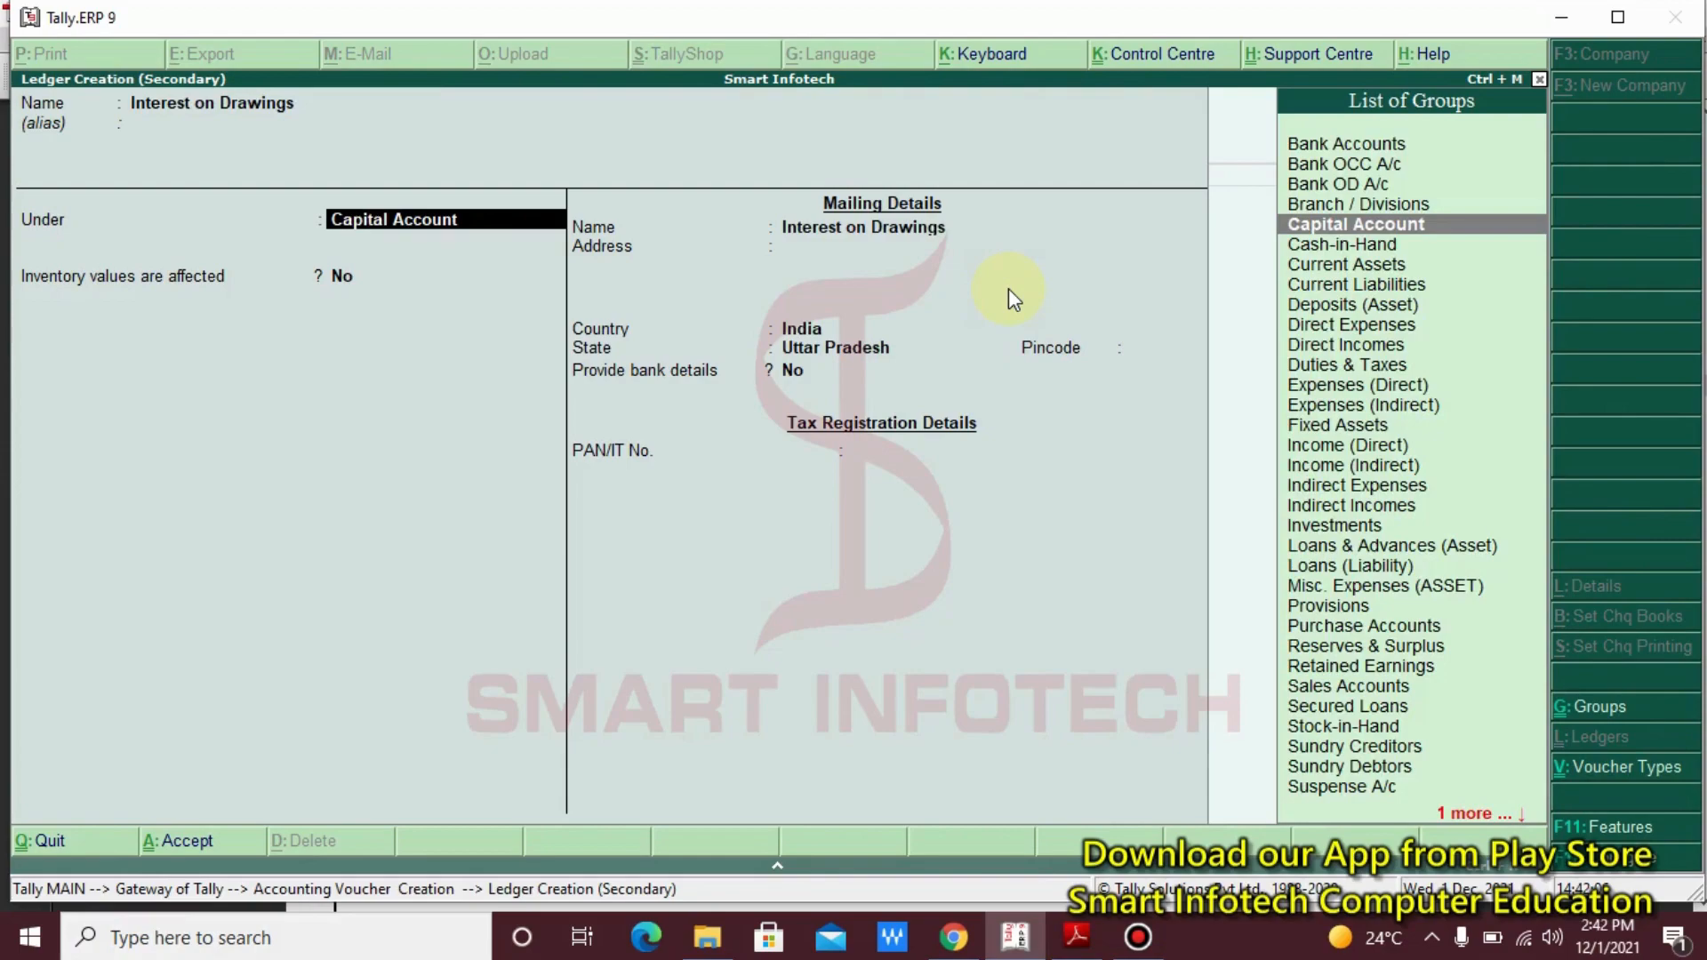
Place the Interest on Drawings ledger under Indirect Incomes, keep its other details at their defaults and save it
key(BackSpace)
key(Down)
key(Down)
key(Down)
key(Down)
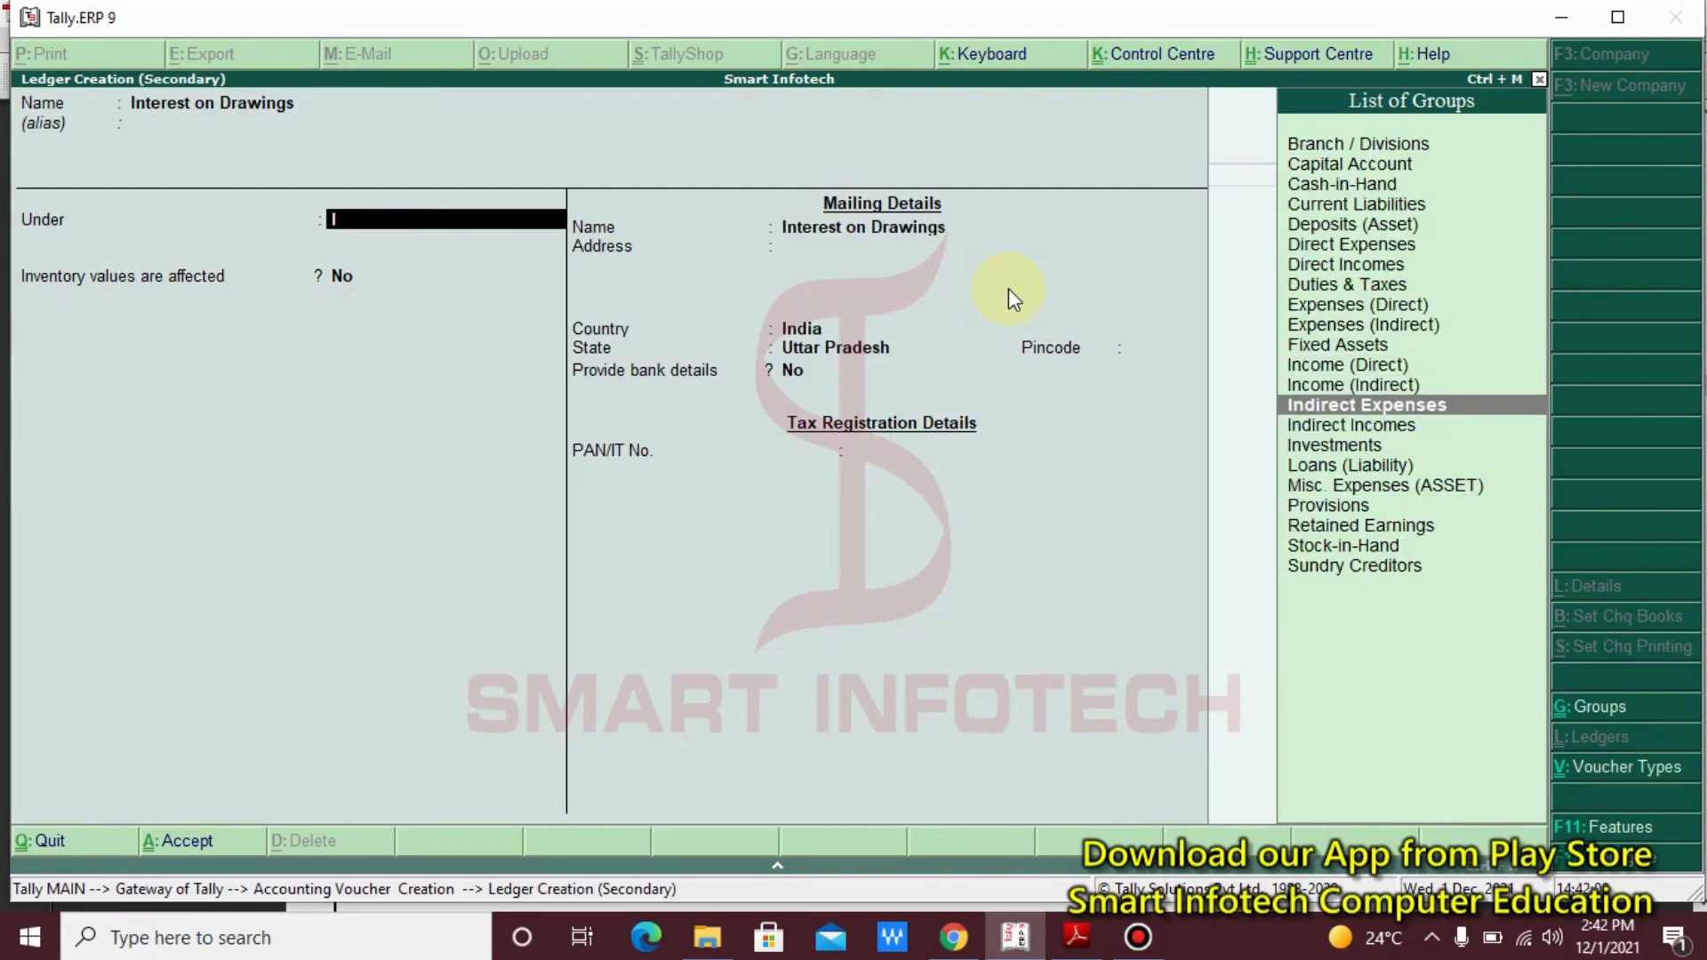
key(Return)
key(Return)
key(Return)
key(Return)
key(Return)
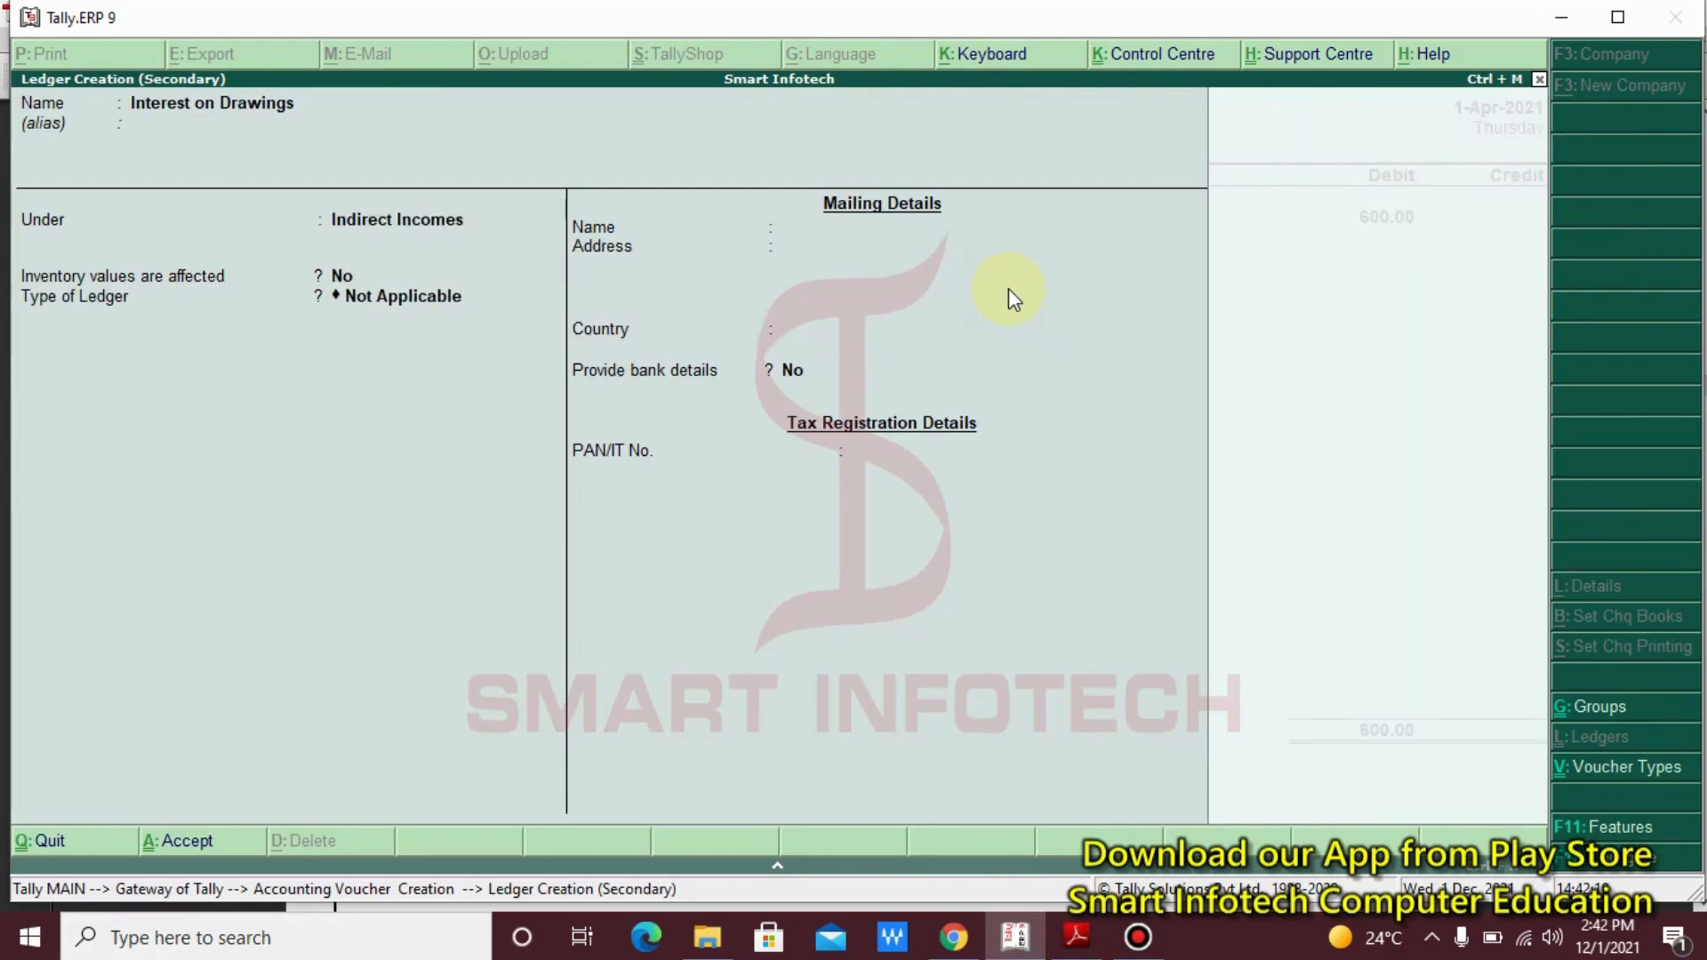
key(Return)
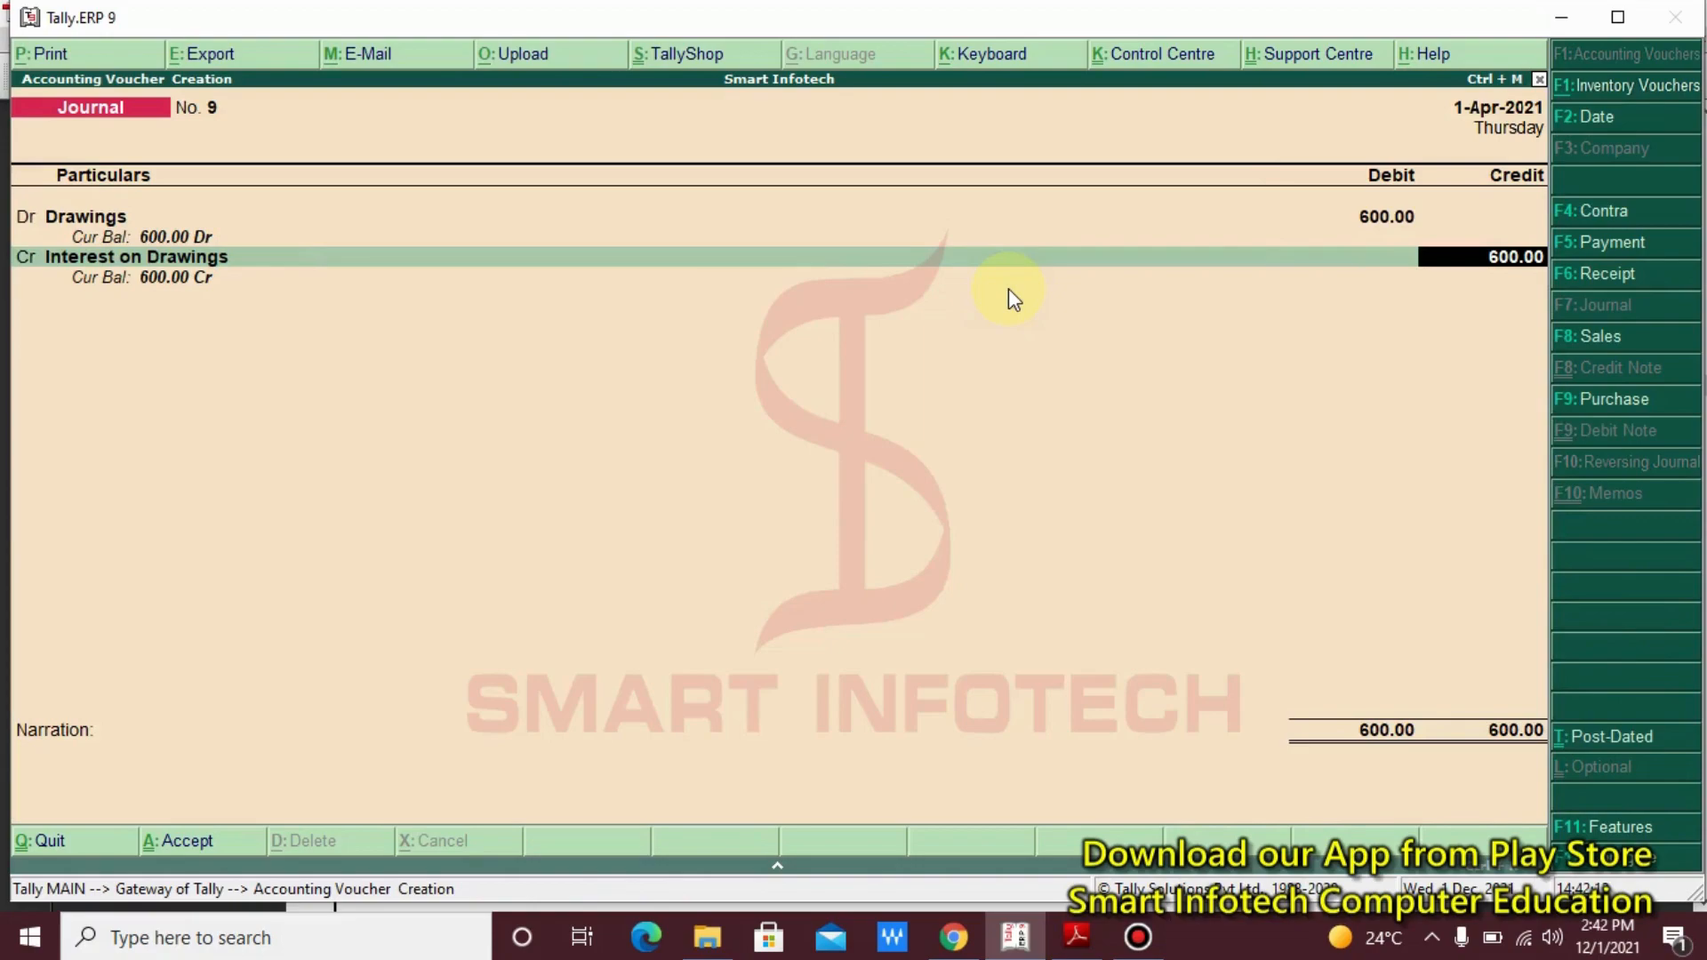
Credit Interest on Drawings with 600, leave the narration blank and save the journal voucher
key(Return)
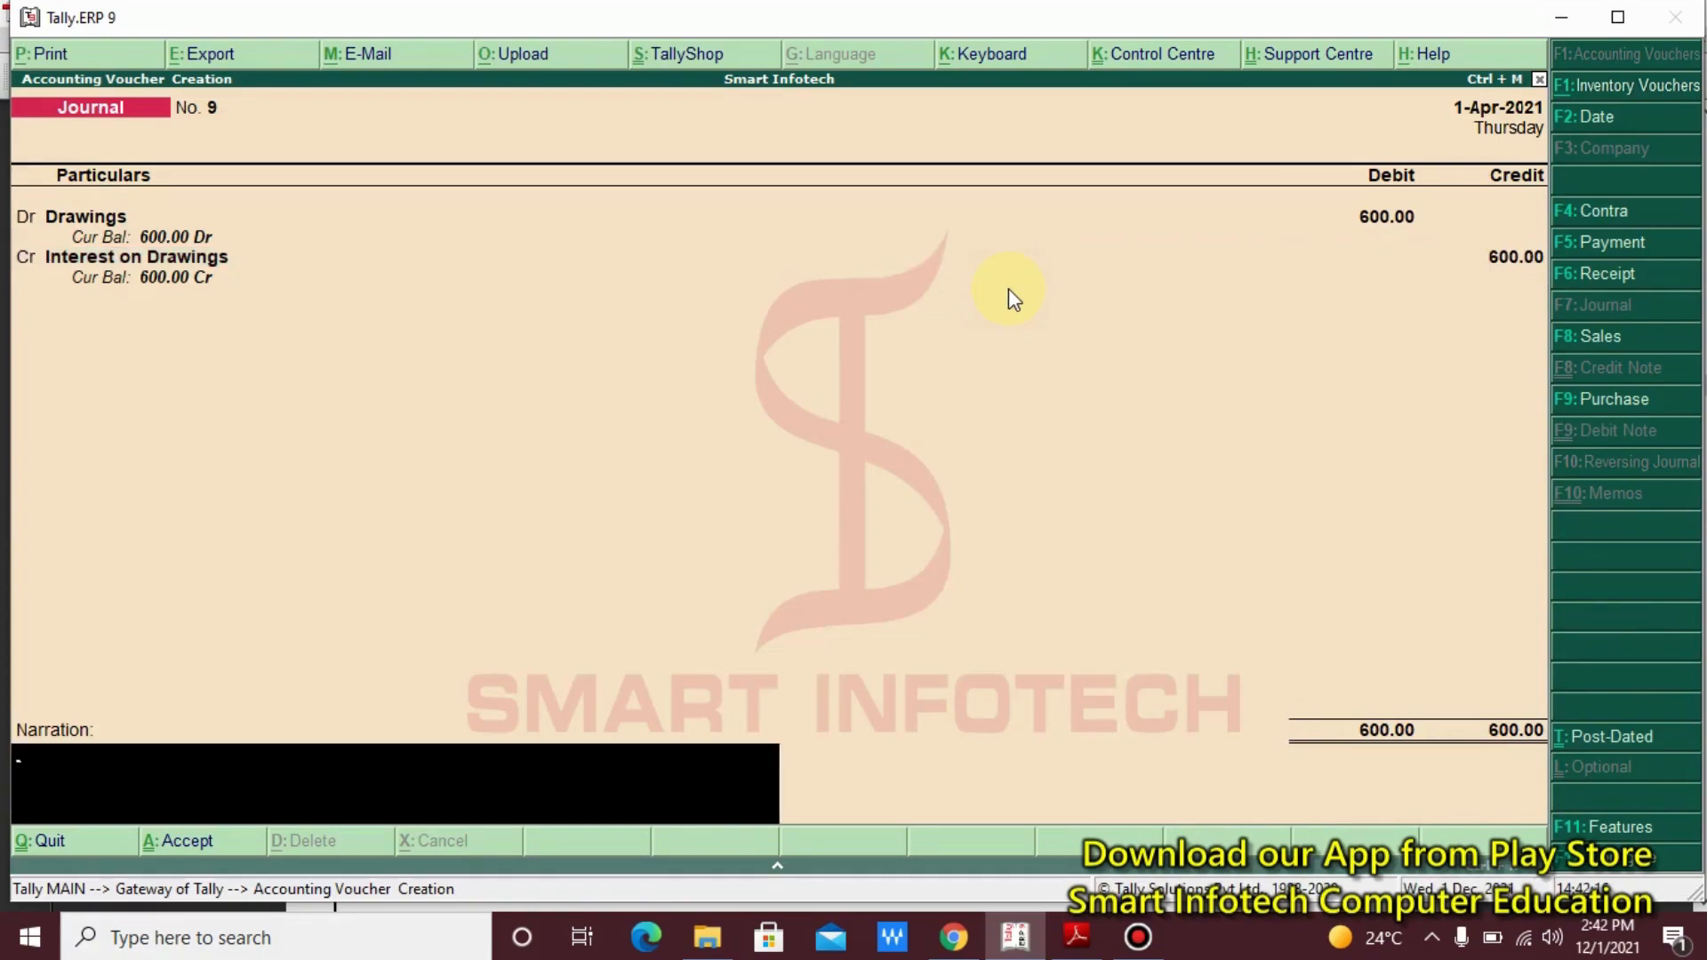
key(Return)
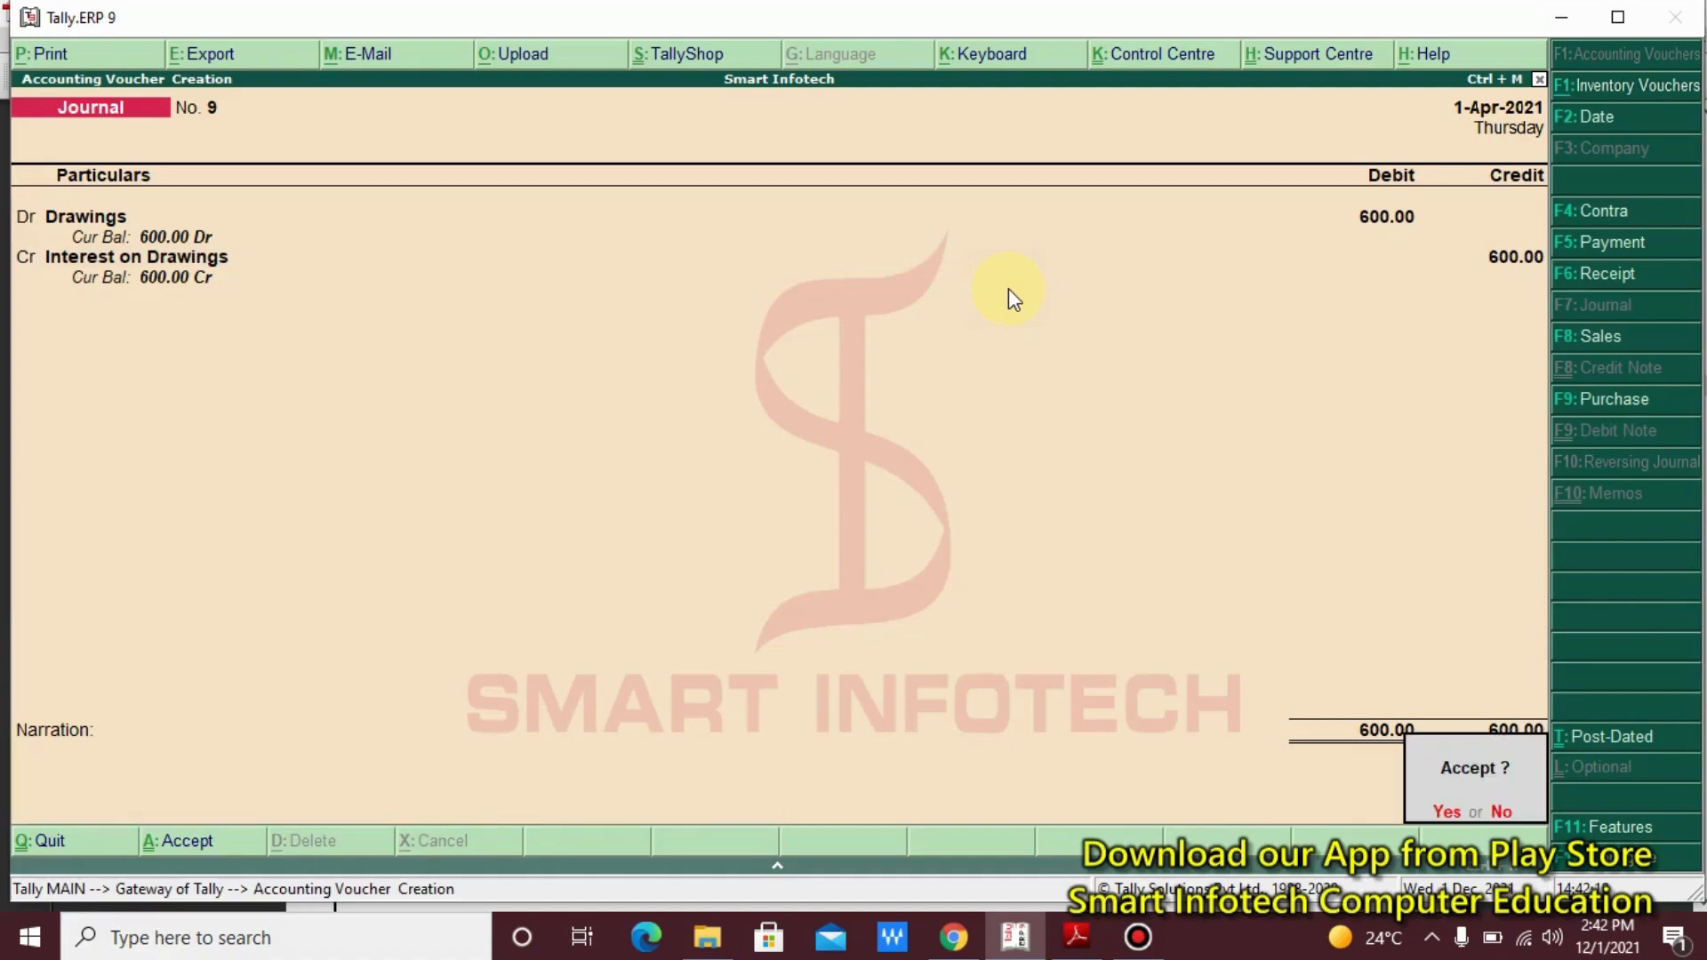
key(Return)
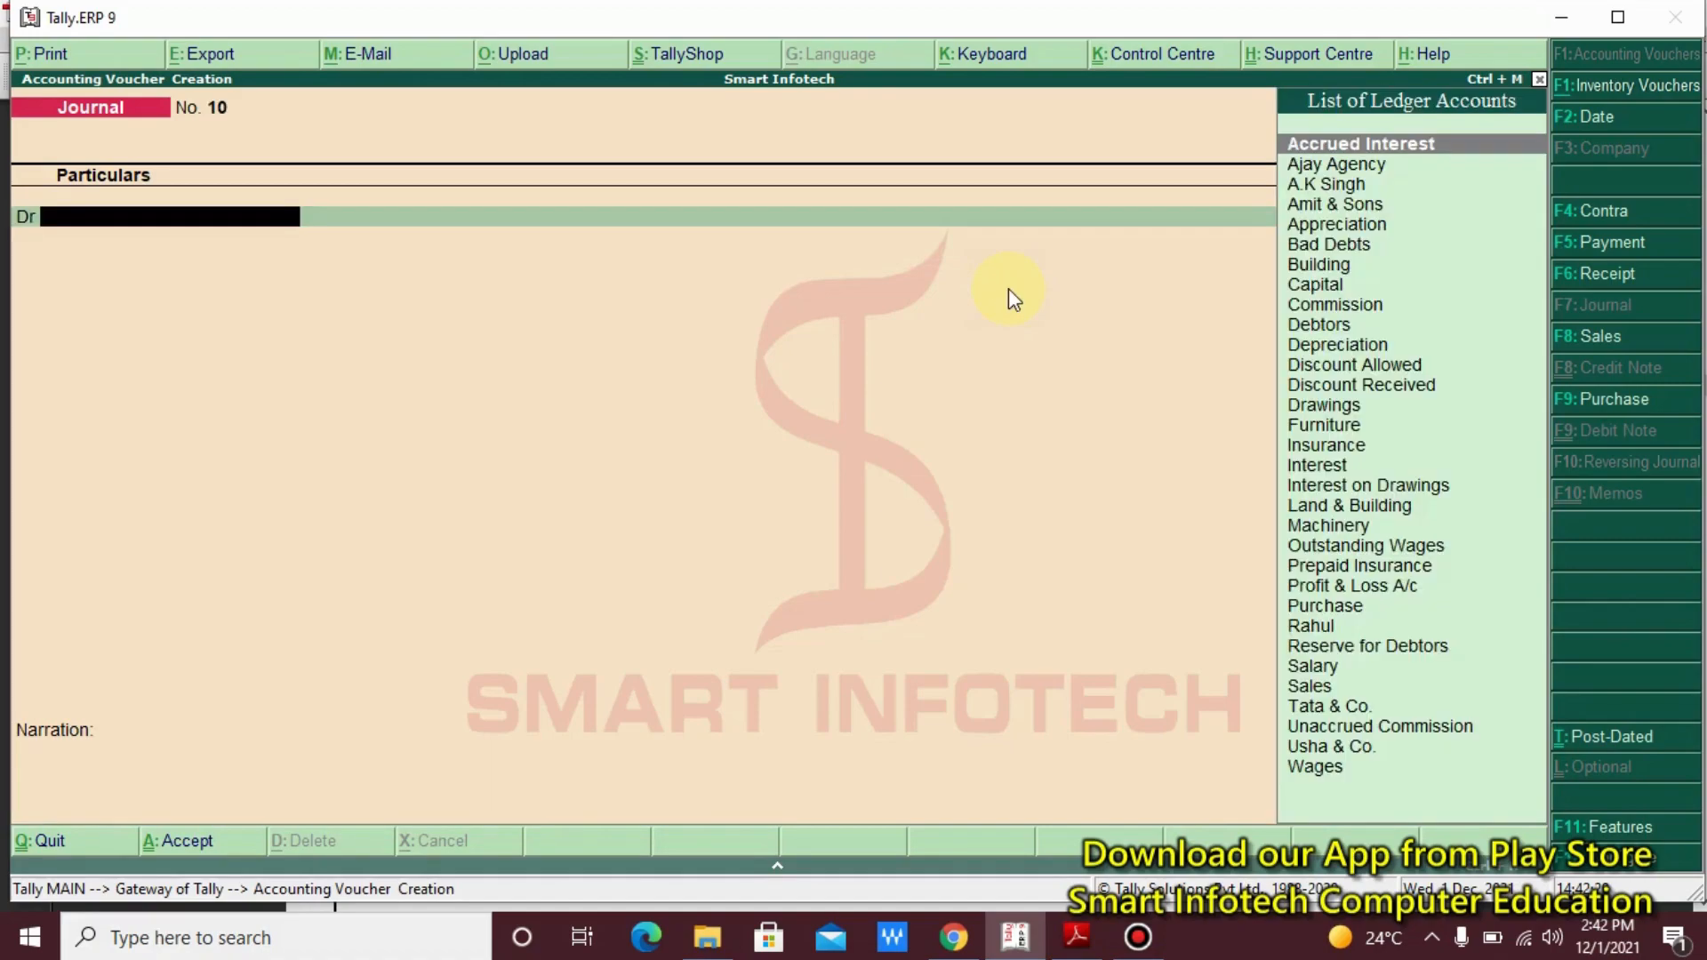
Consult the interest on capital item in the Adobe Reader notes and return to Tally.ERP 9
click(1086, 933)
scroll(973, 533, down, 1)
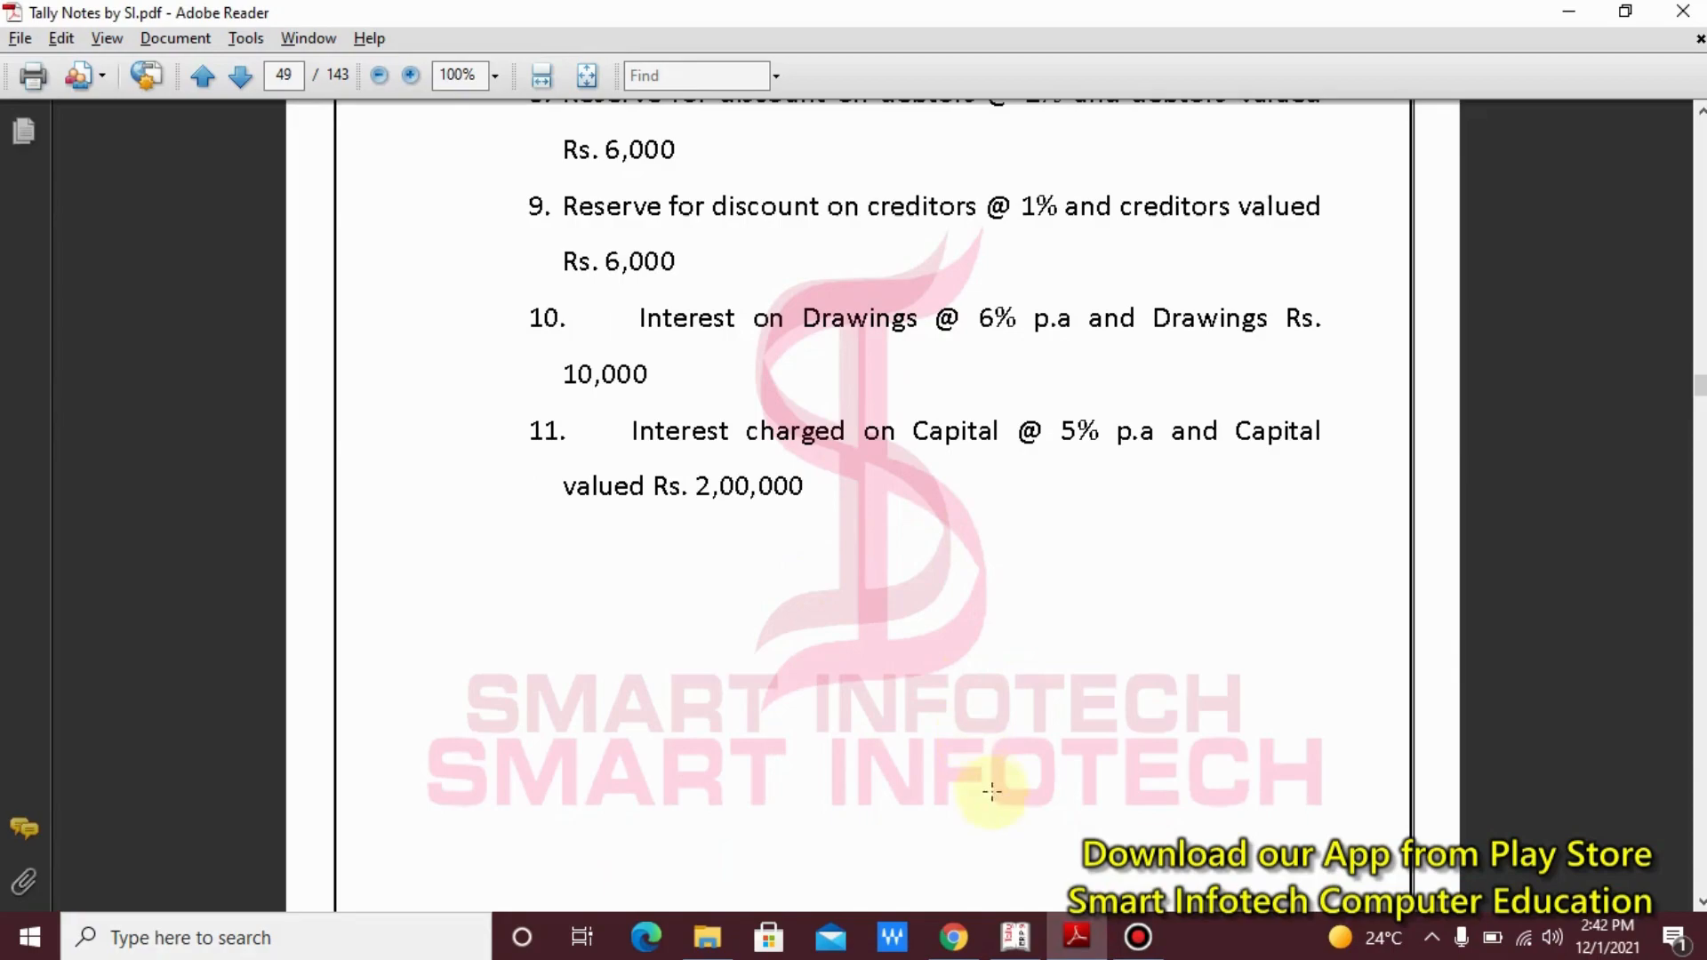
click(1014, 936)
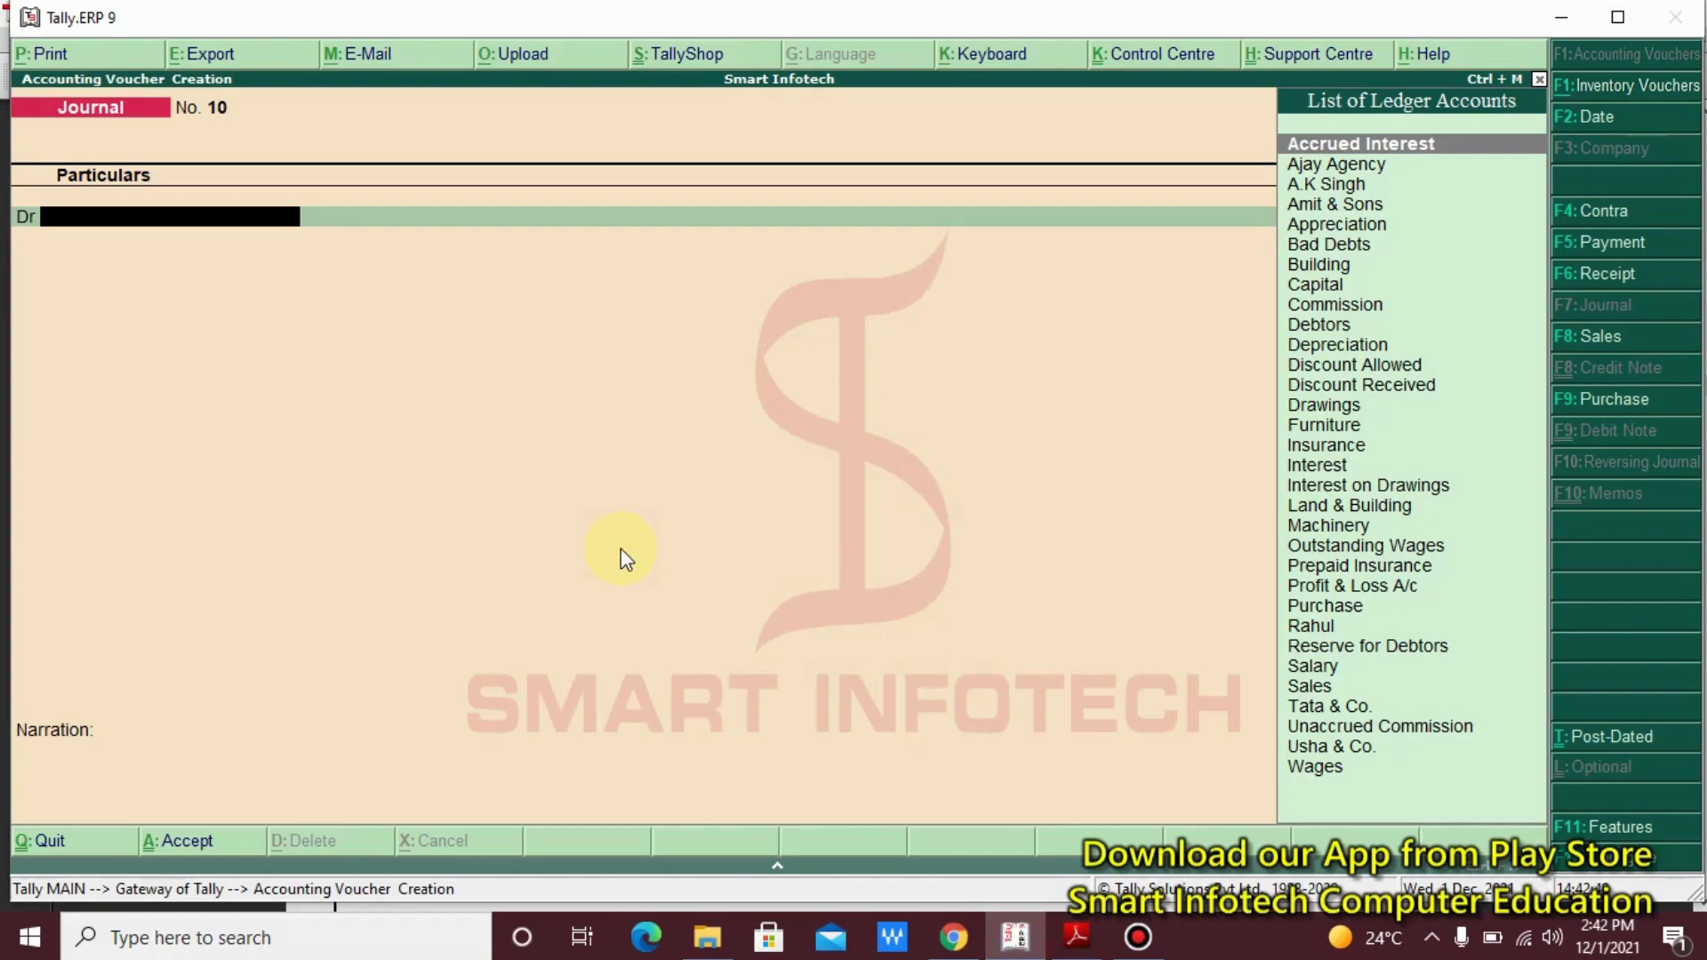
Create a ledger named Interest on Capital under Indirect Expenses with default details as the debit ledger
key(alt+c)
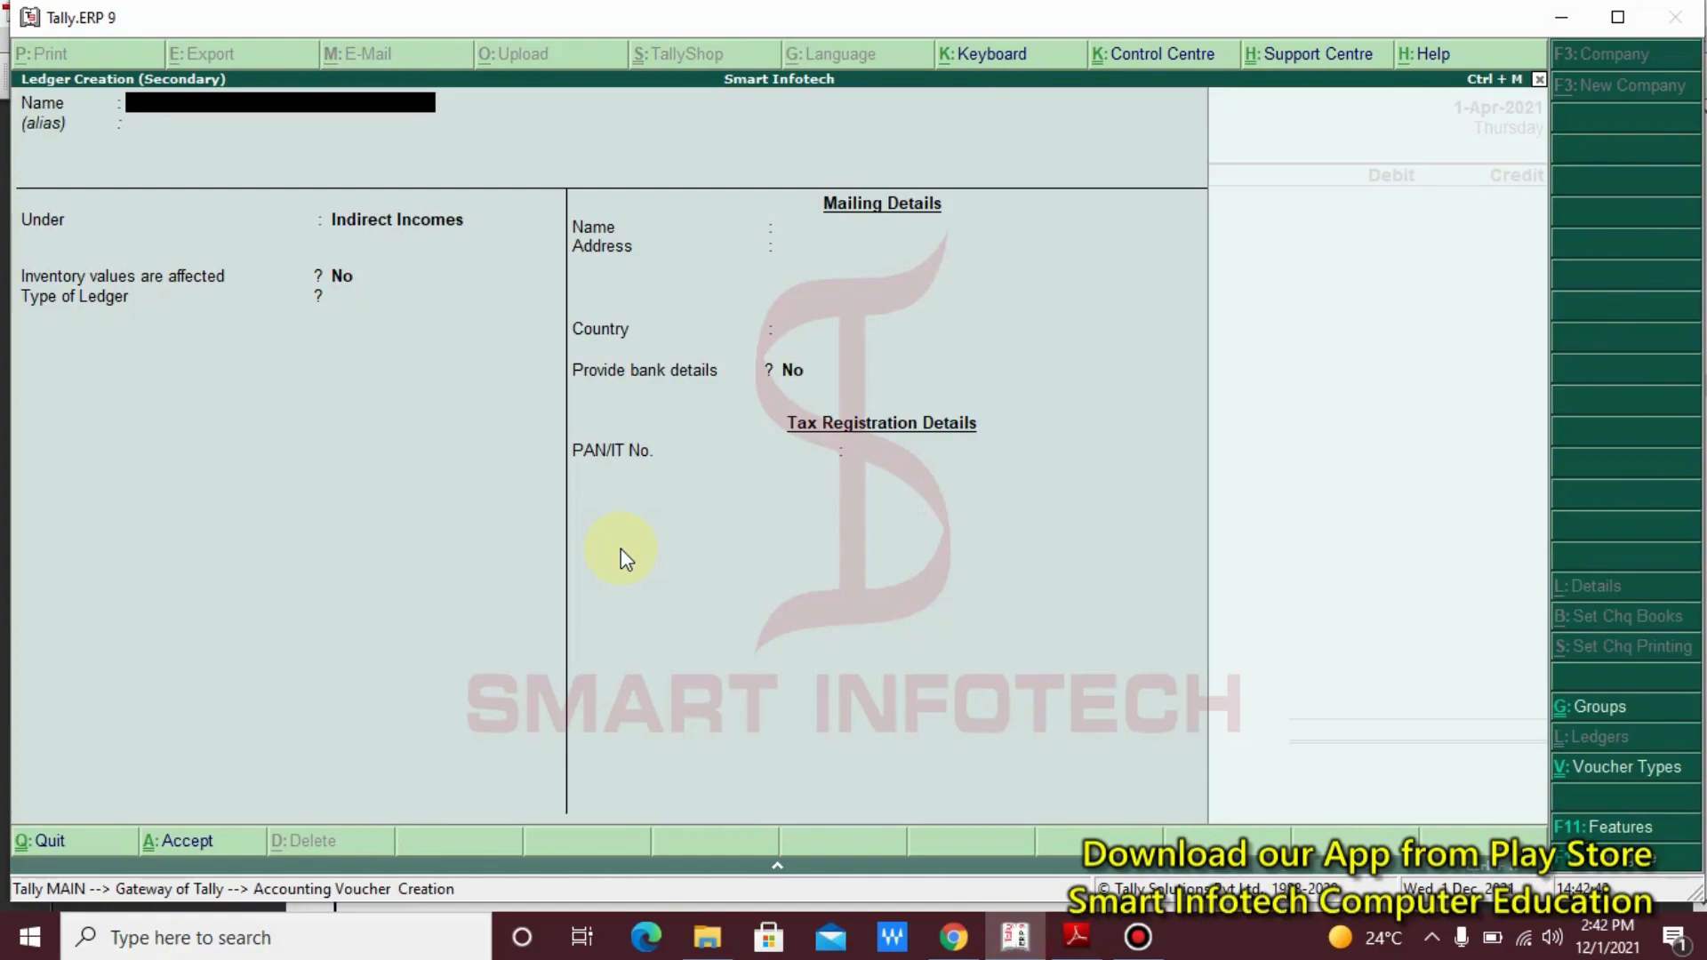
text(Interest)
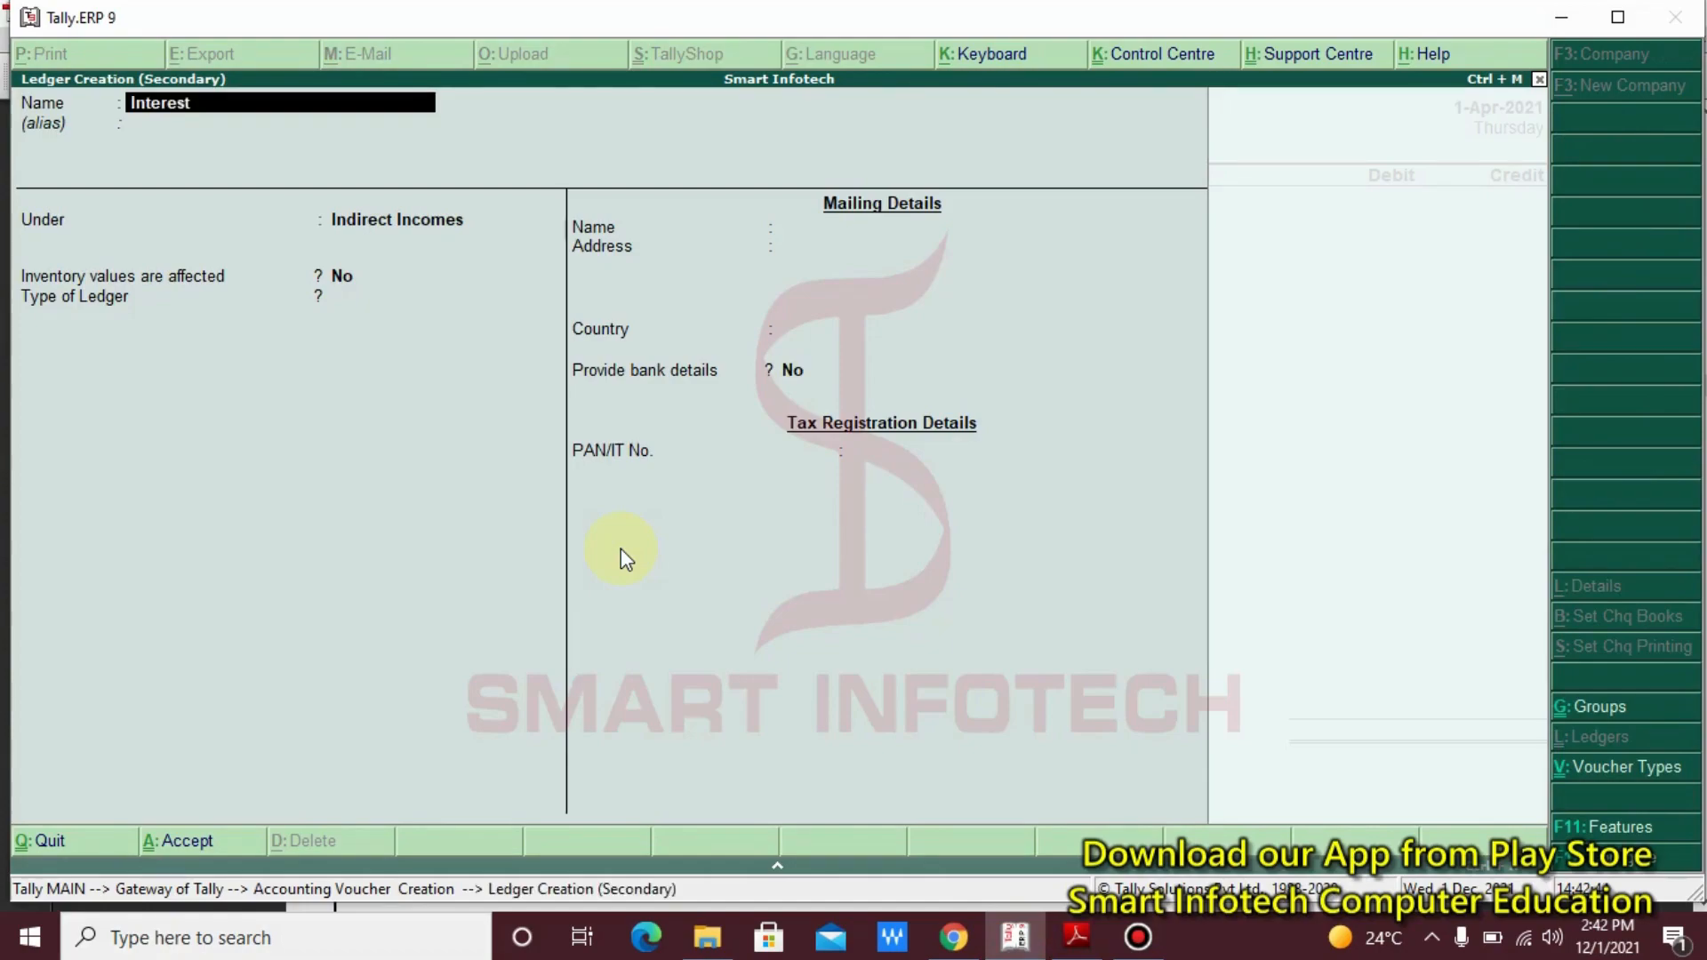
text( on Capital)
key(Return)
key(Up)
key(Return)
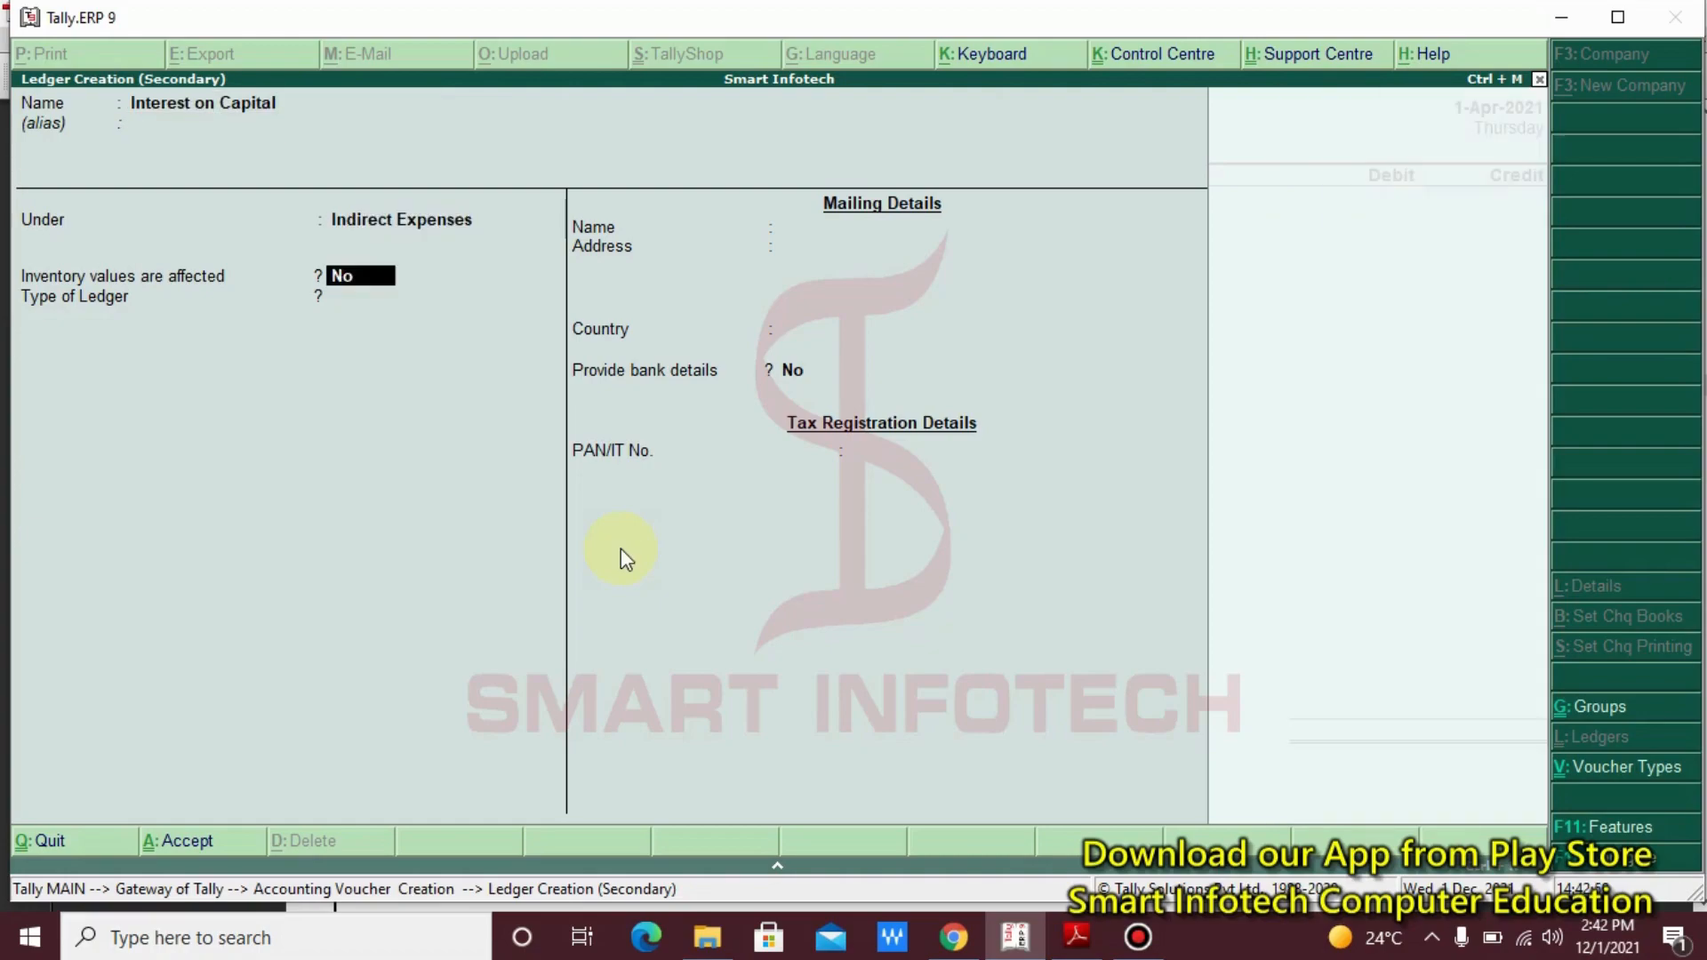
key(Return)
key(Return)
key(Return)
key(Return)
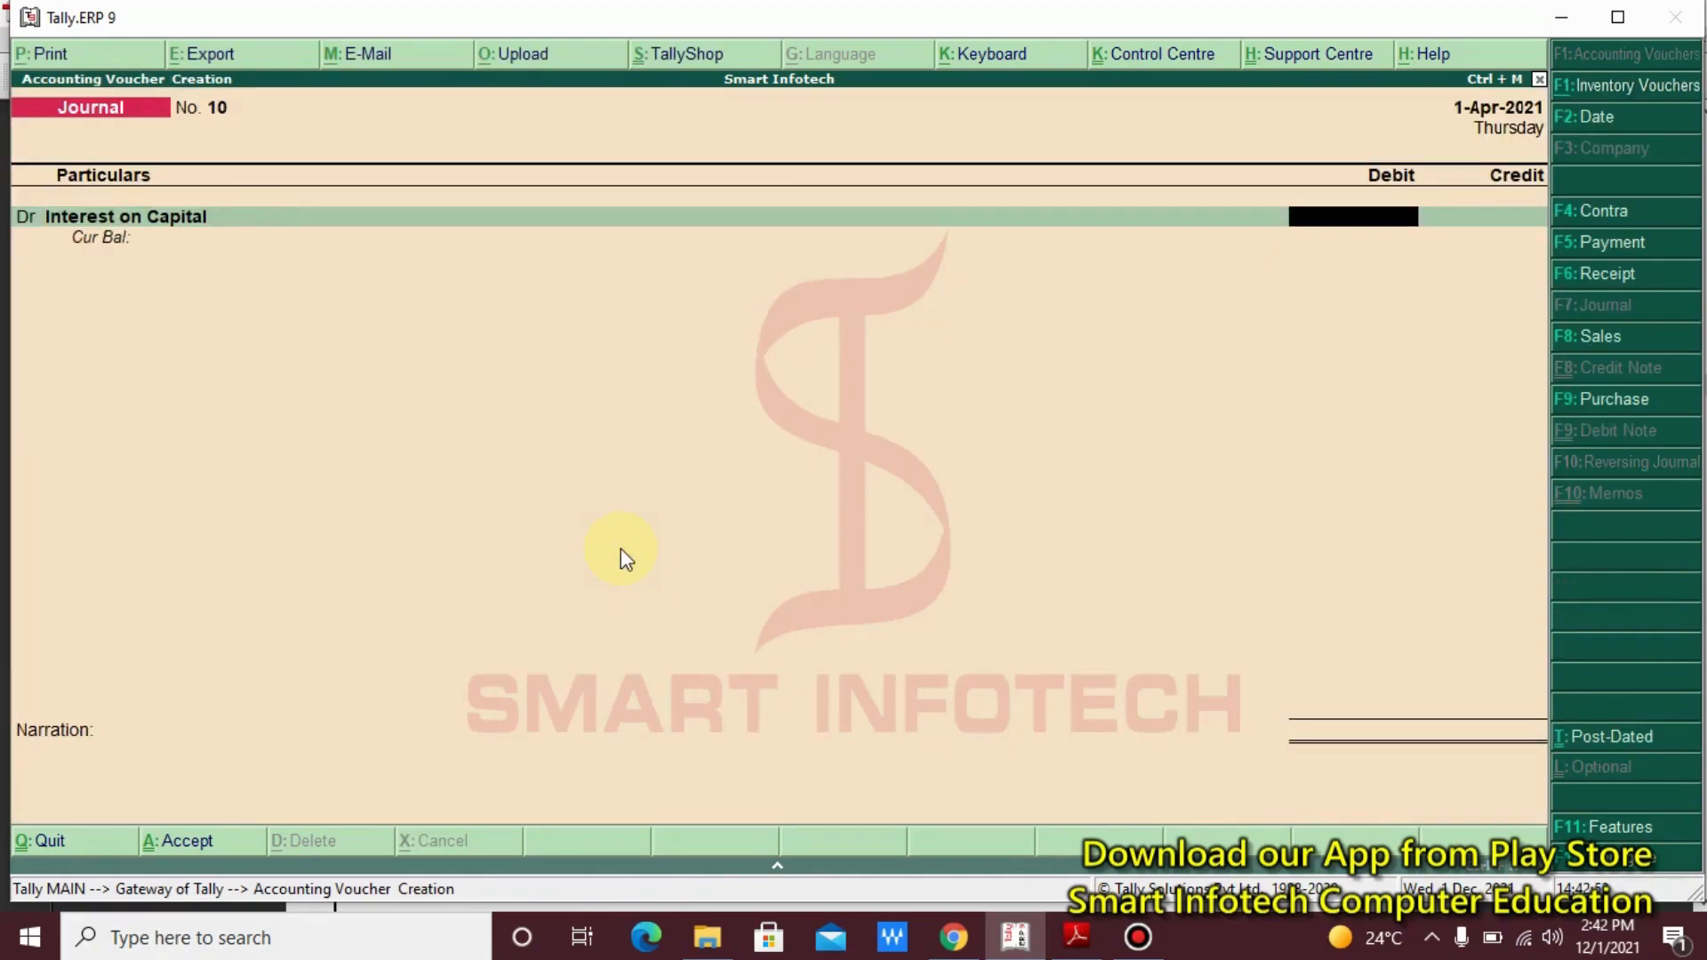
Debit Interest on Capital with 10,000 and choose Capital as the credit ledger
text(10000)
key(Return)
key(Return)
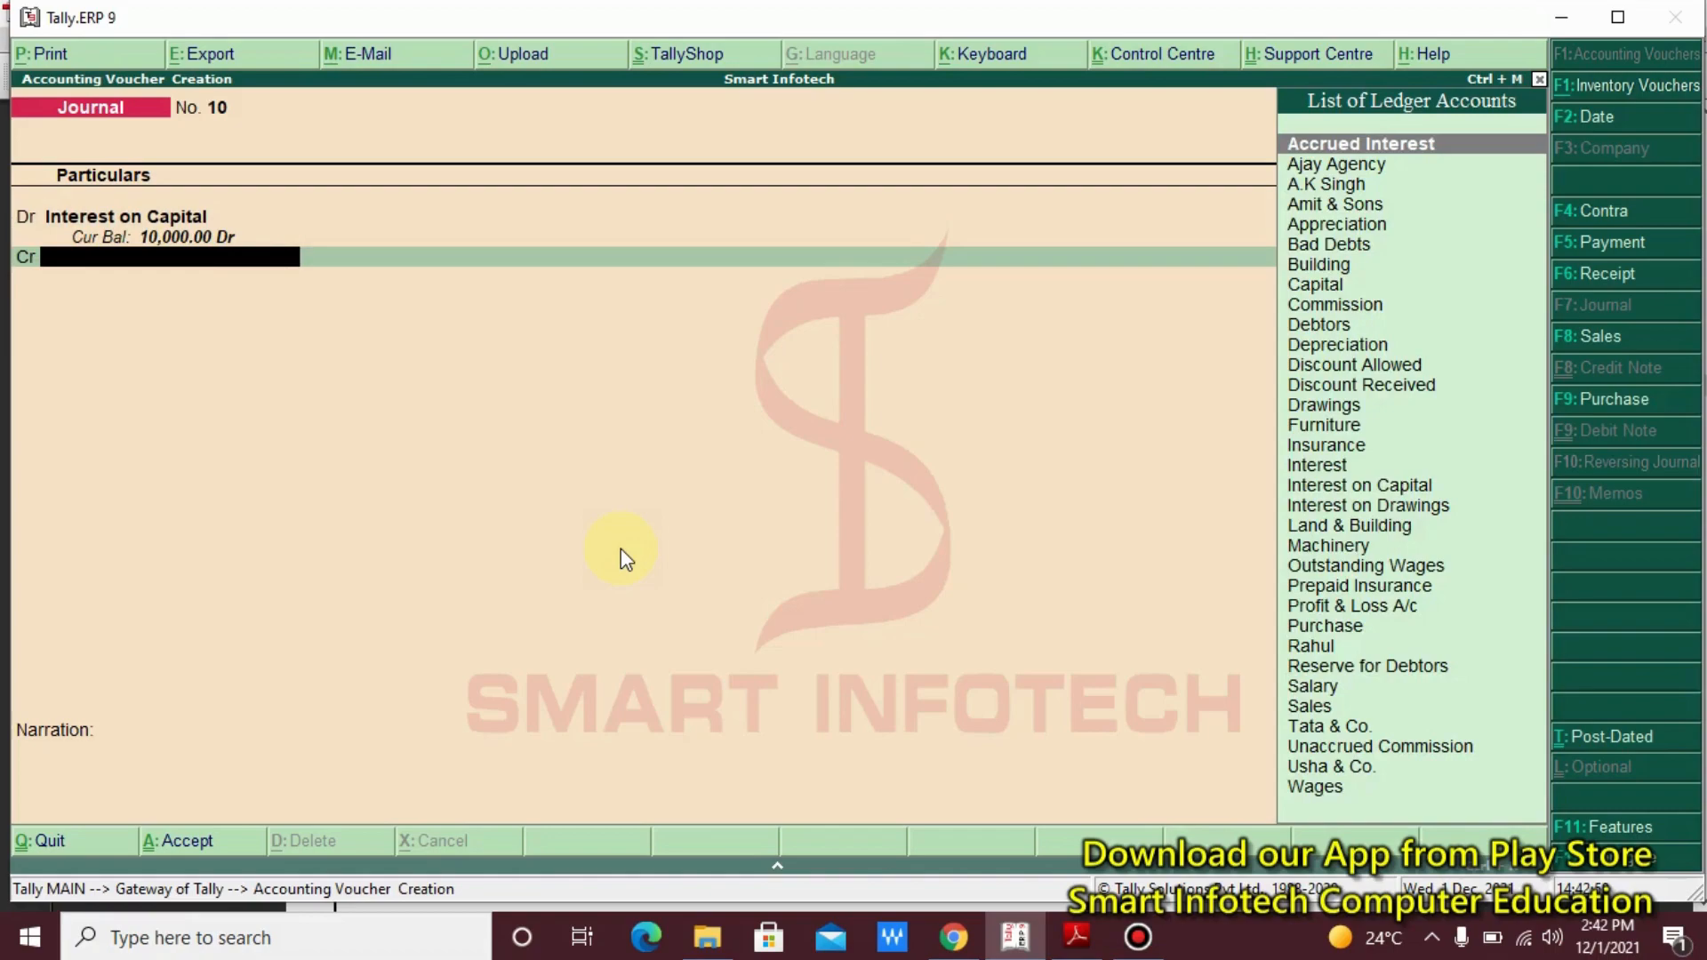
key(Down)
key(Down)
key(Down)
key(Down)
key(Down)
key(Down)
key(Down)
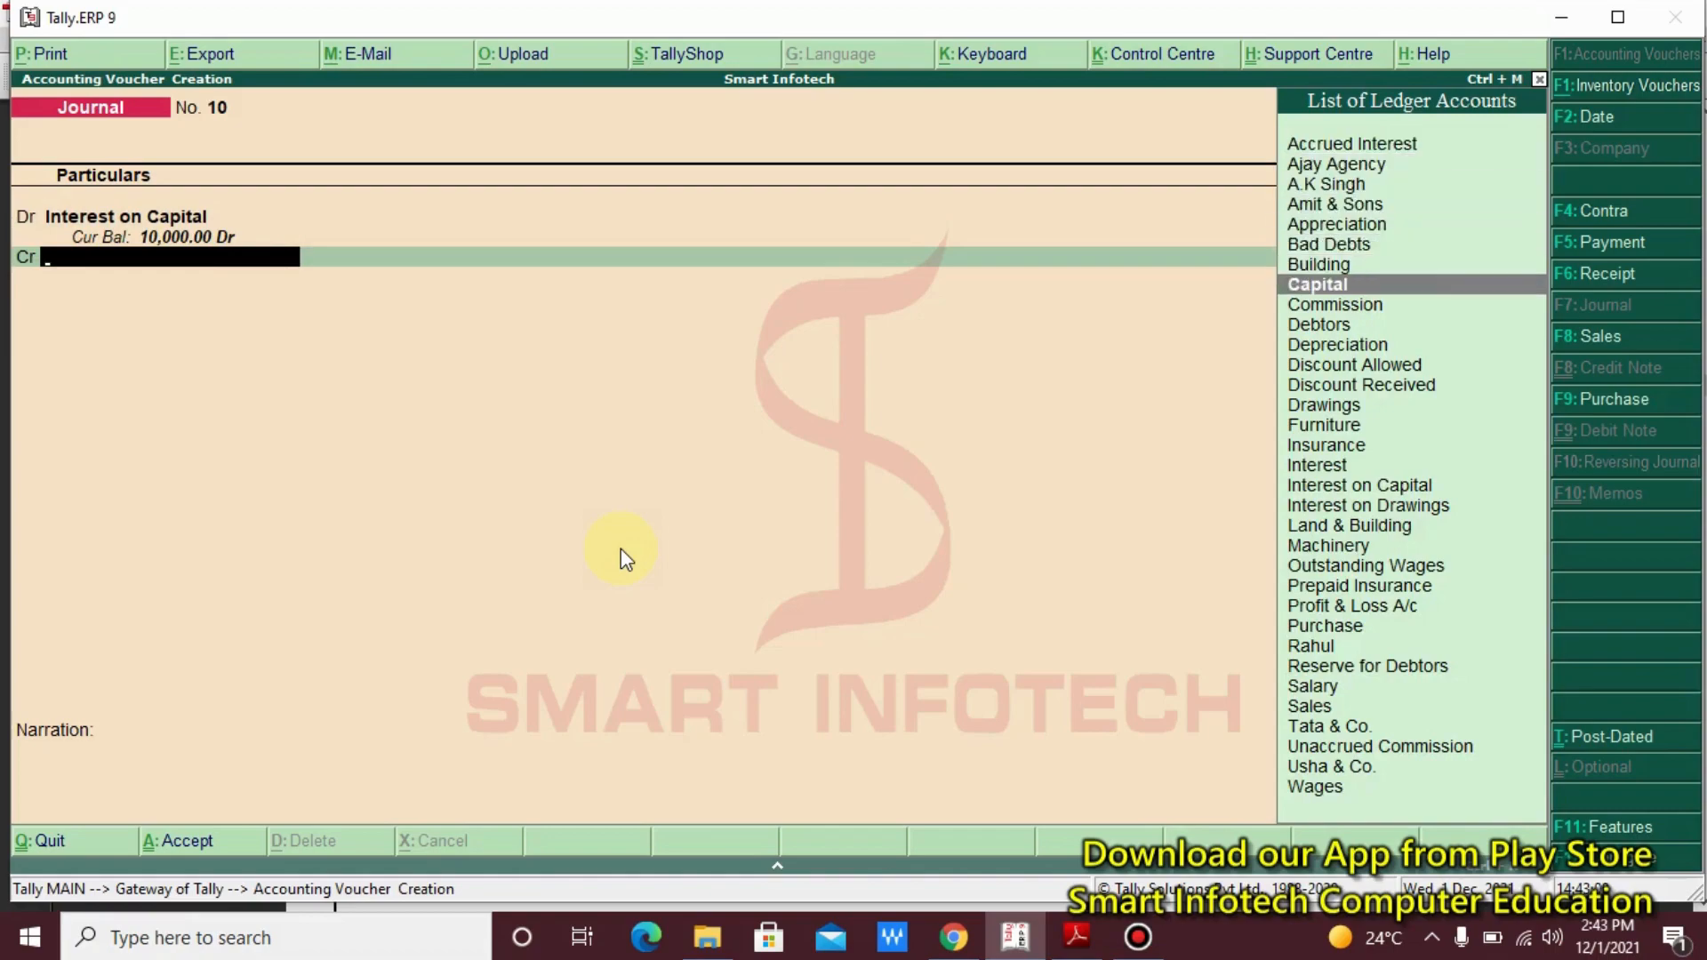
key(Return)
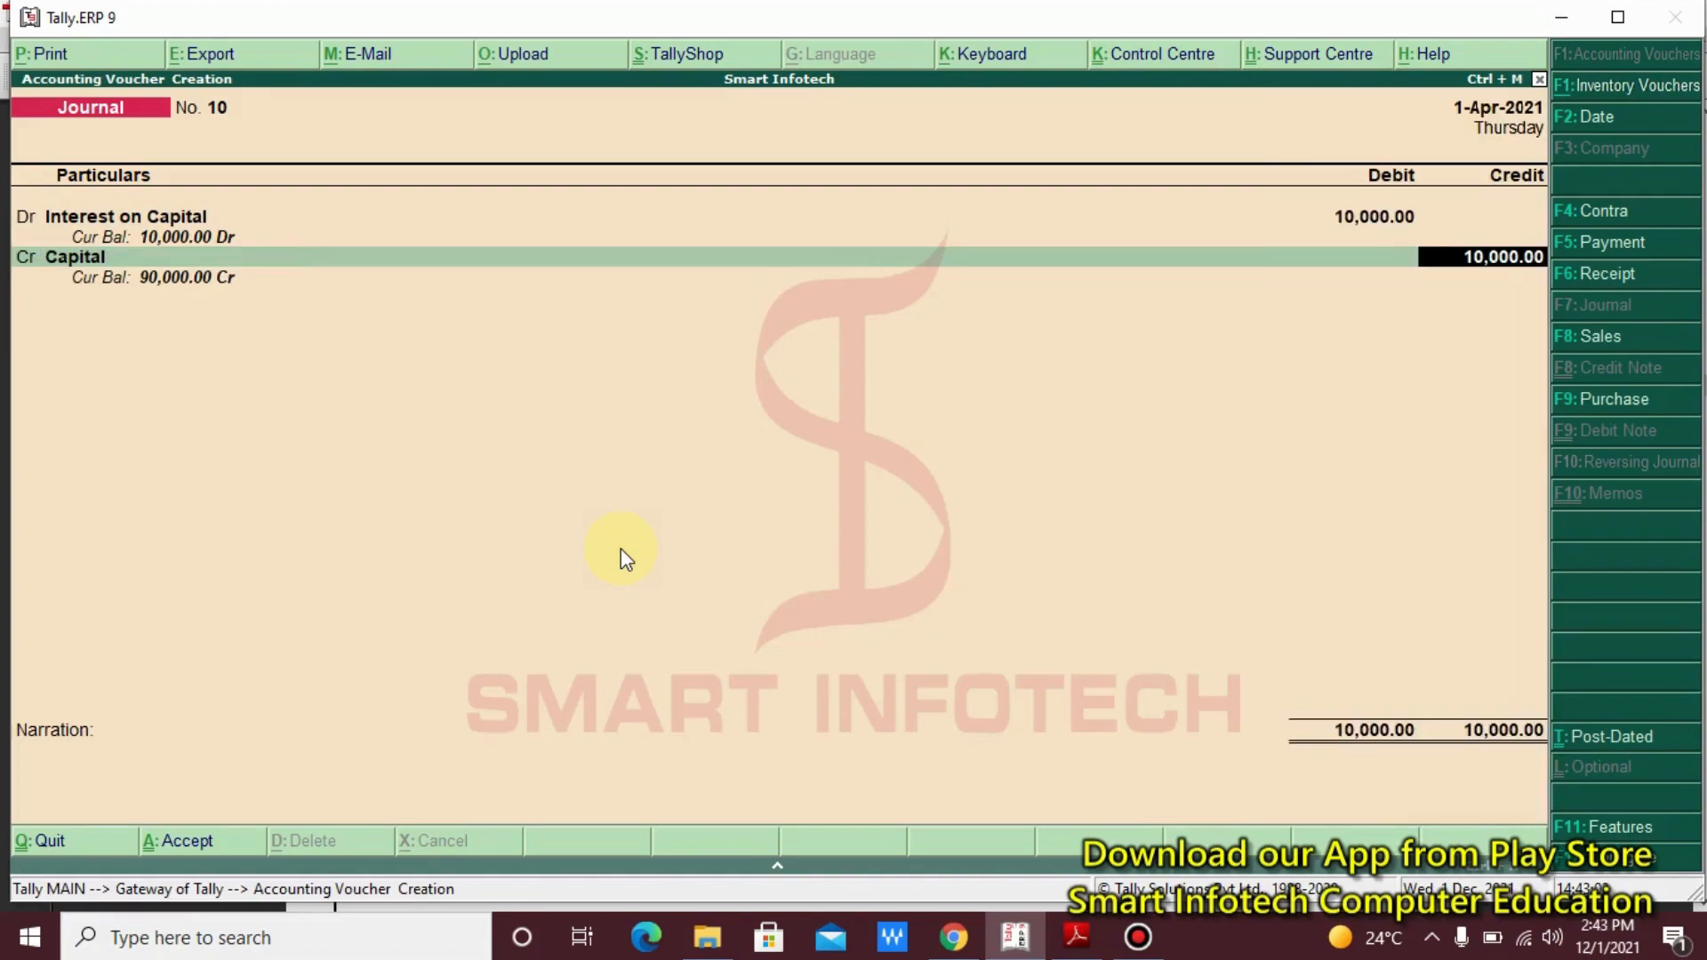
Credit Capital with 10,000, leave the narration blank and save the journal voucher
key(Return)
key(Return)
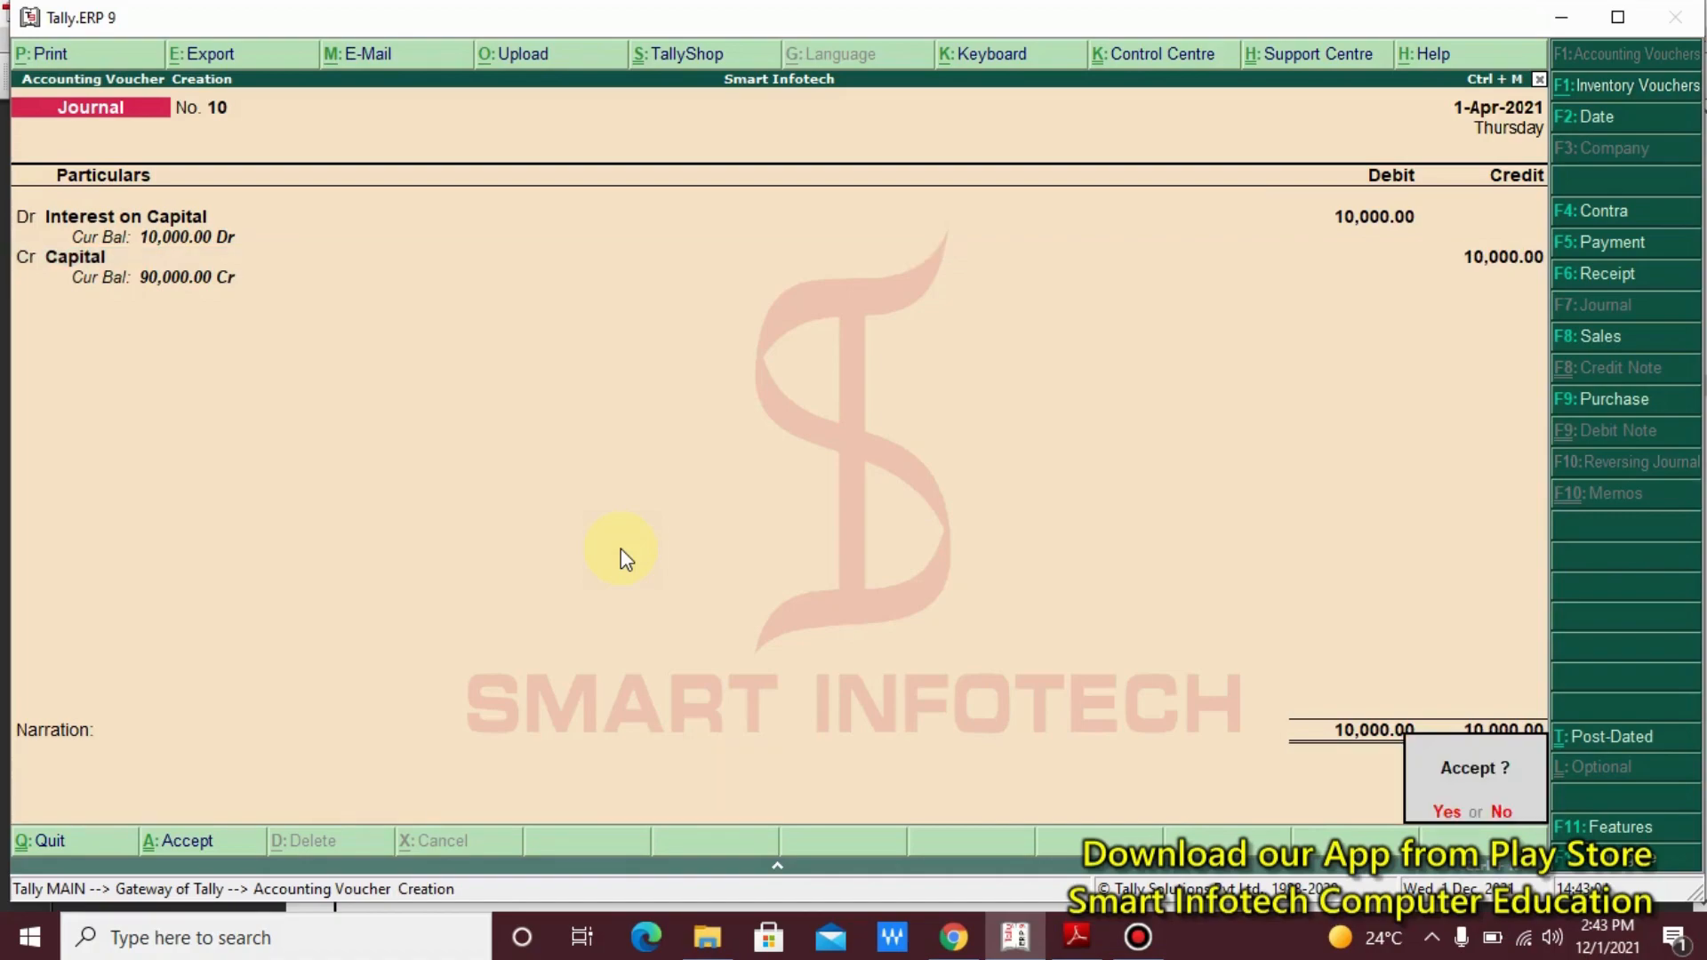
key(Return)
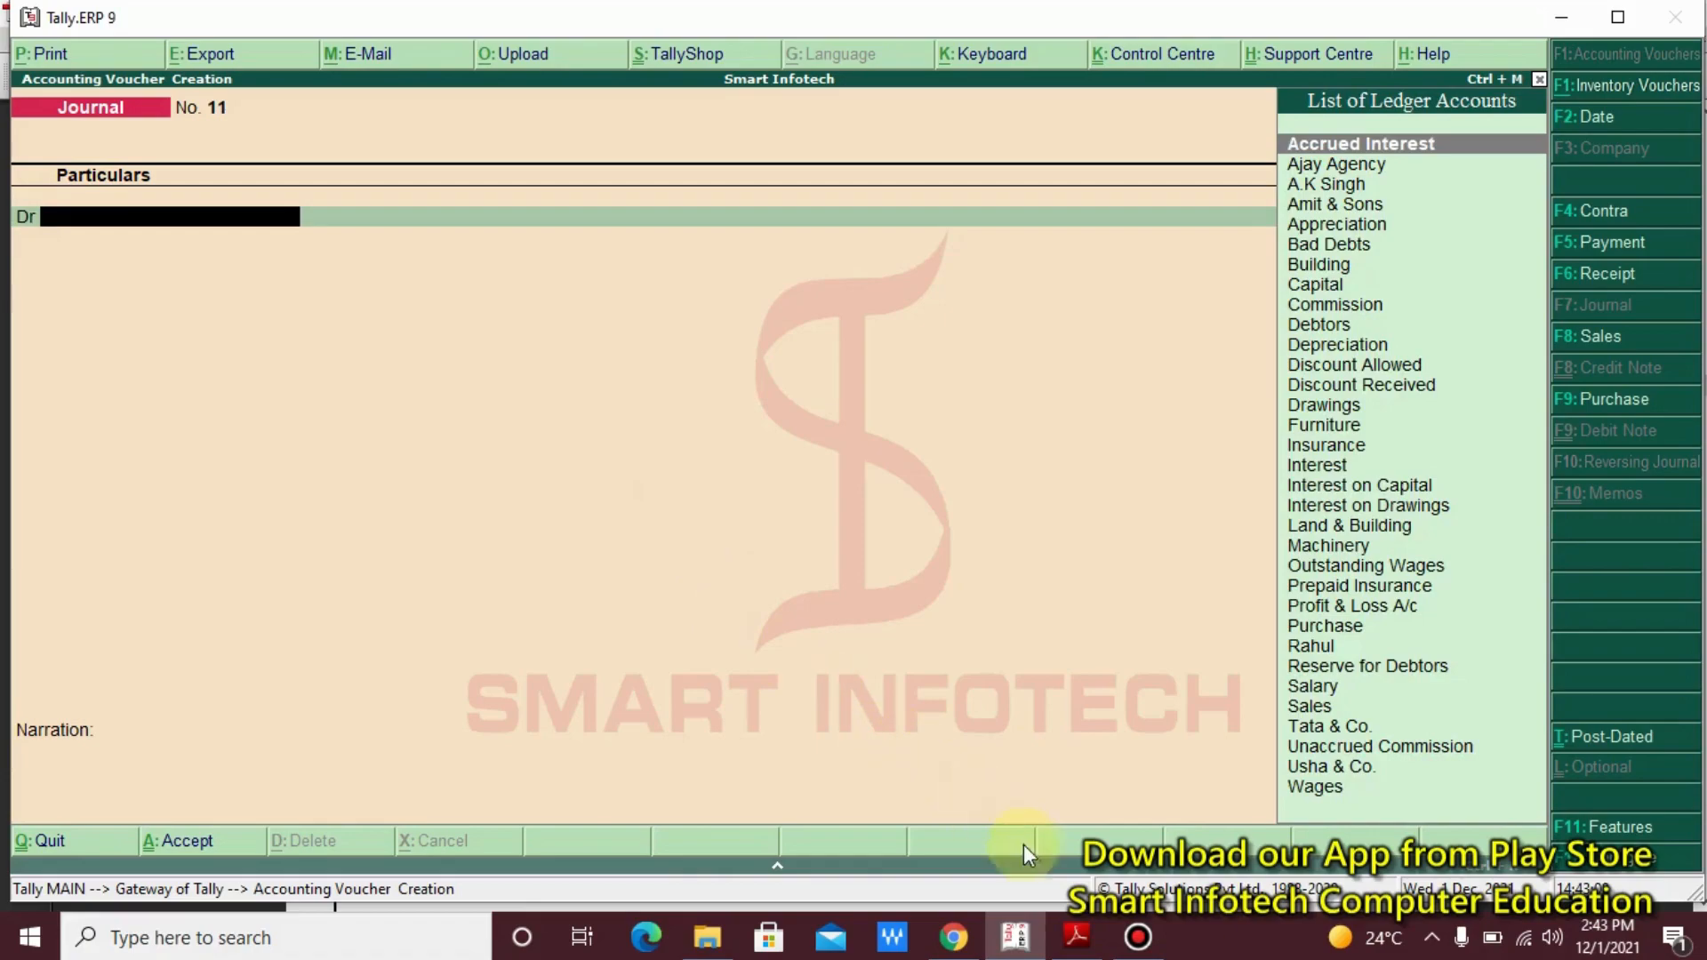
Check the end of the adjustment list in the Adobe Reader notes and return to Tally.ERP 9
click(1076, 937)
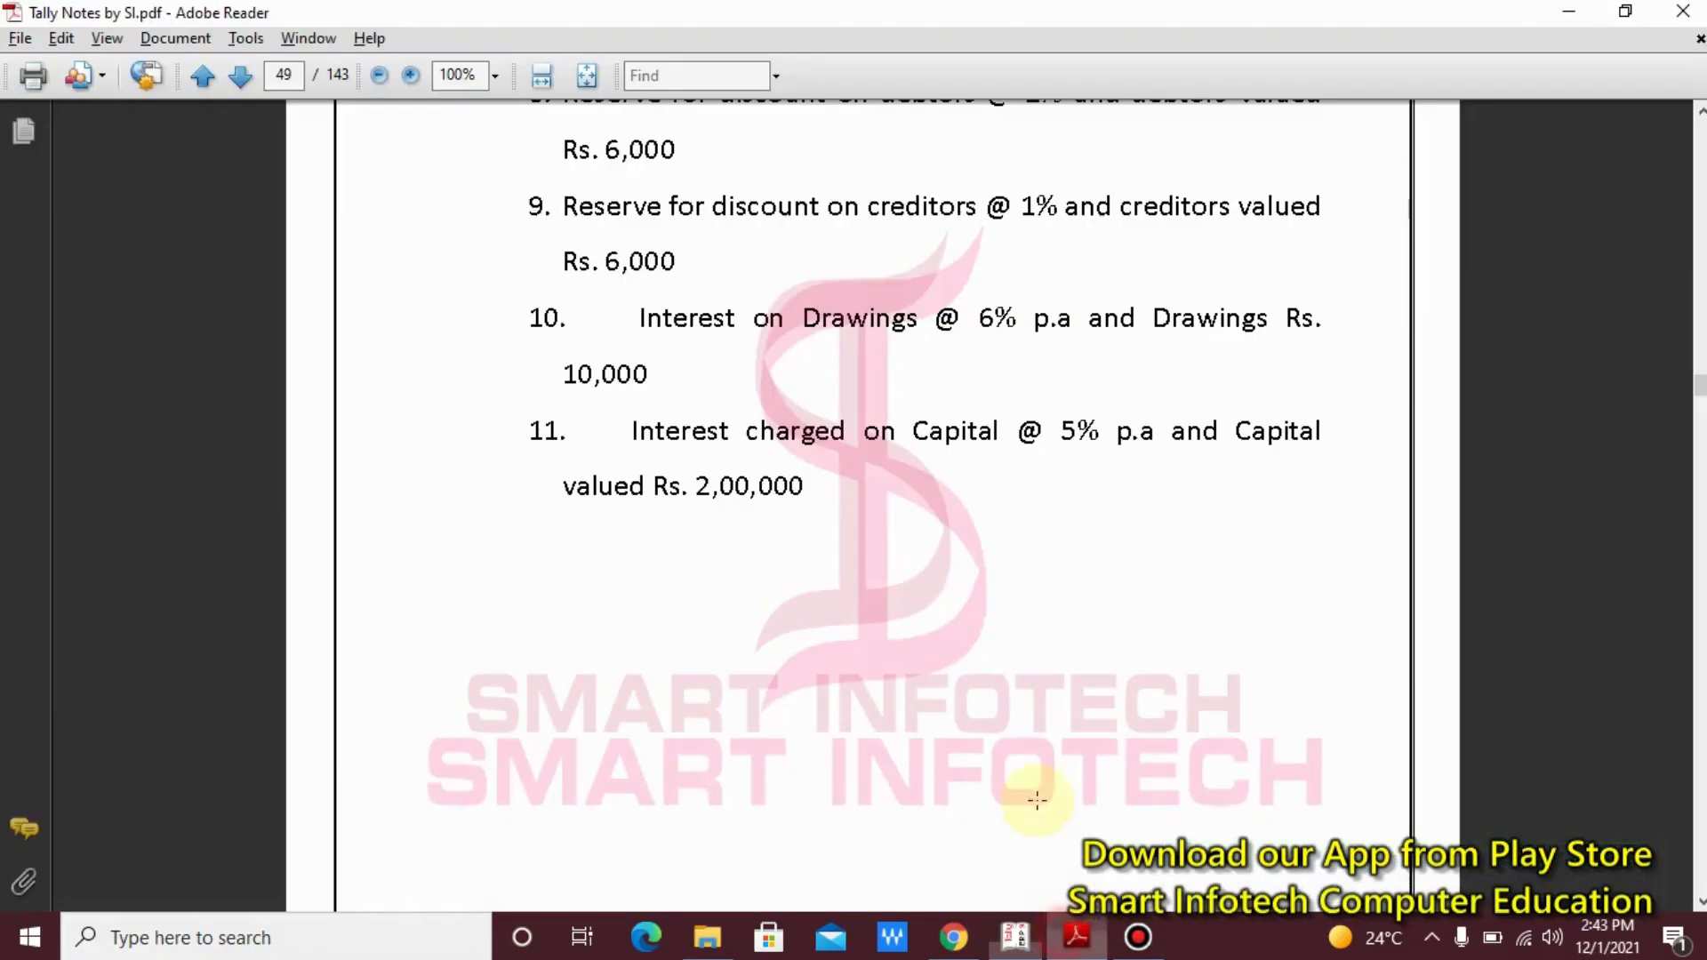
click(1014, 937)
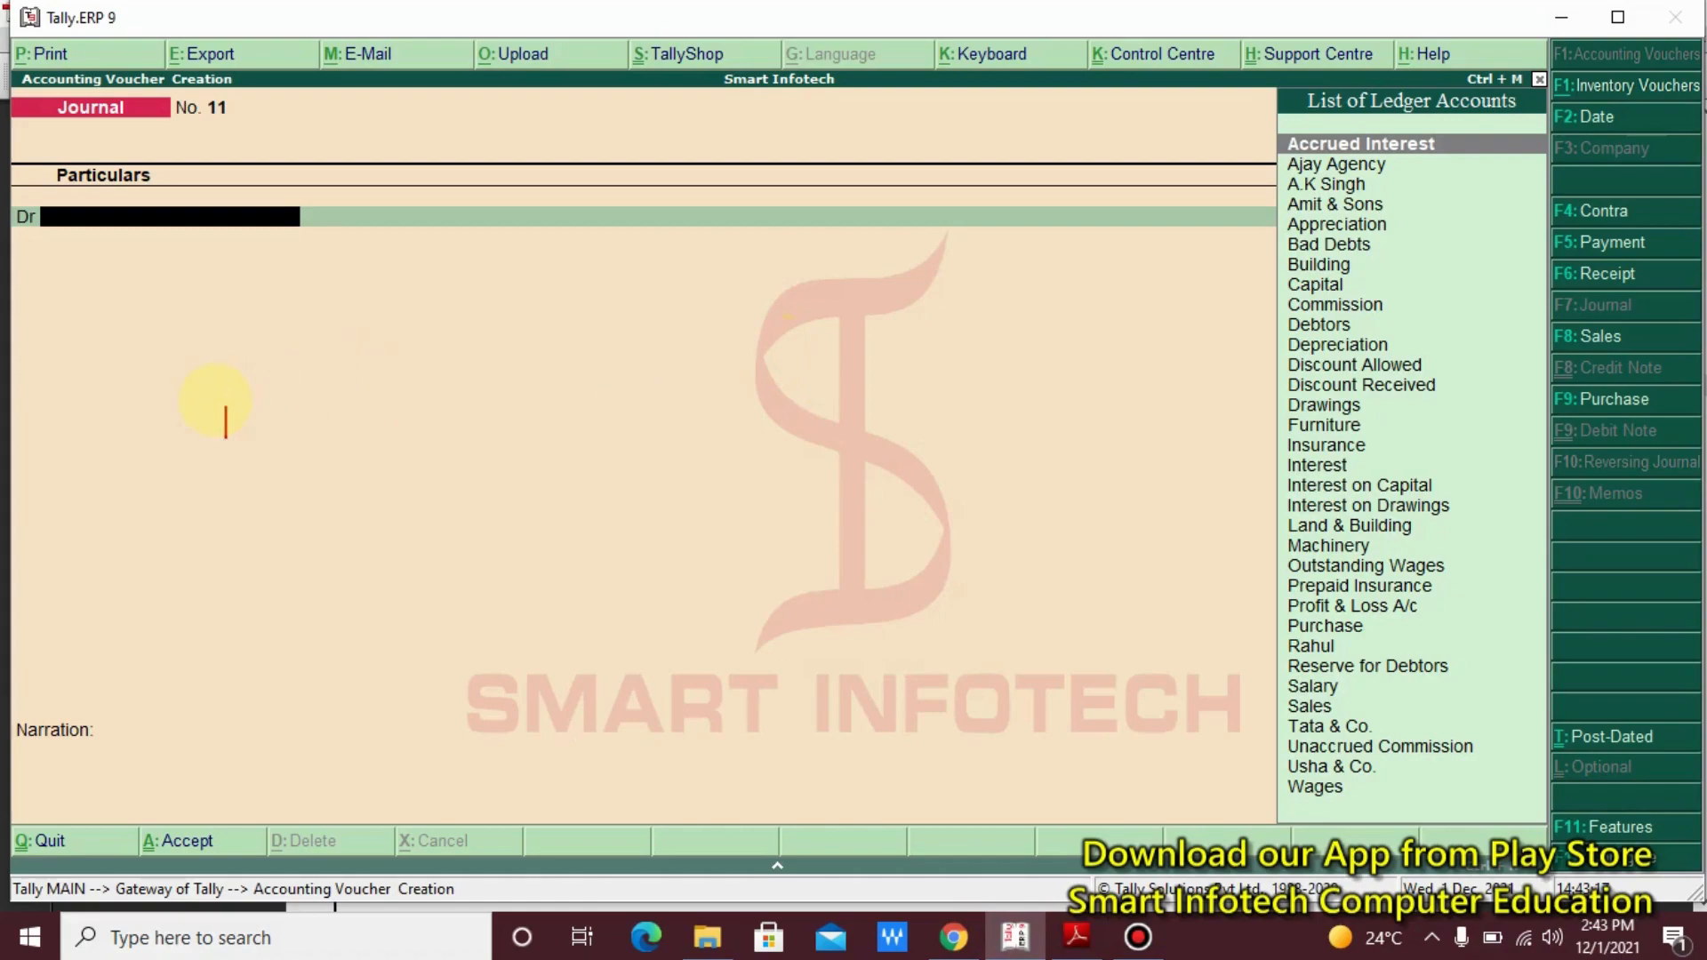
click(225, 421)
text(GOT)
text(>>)
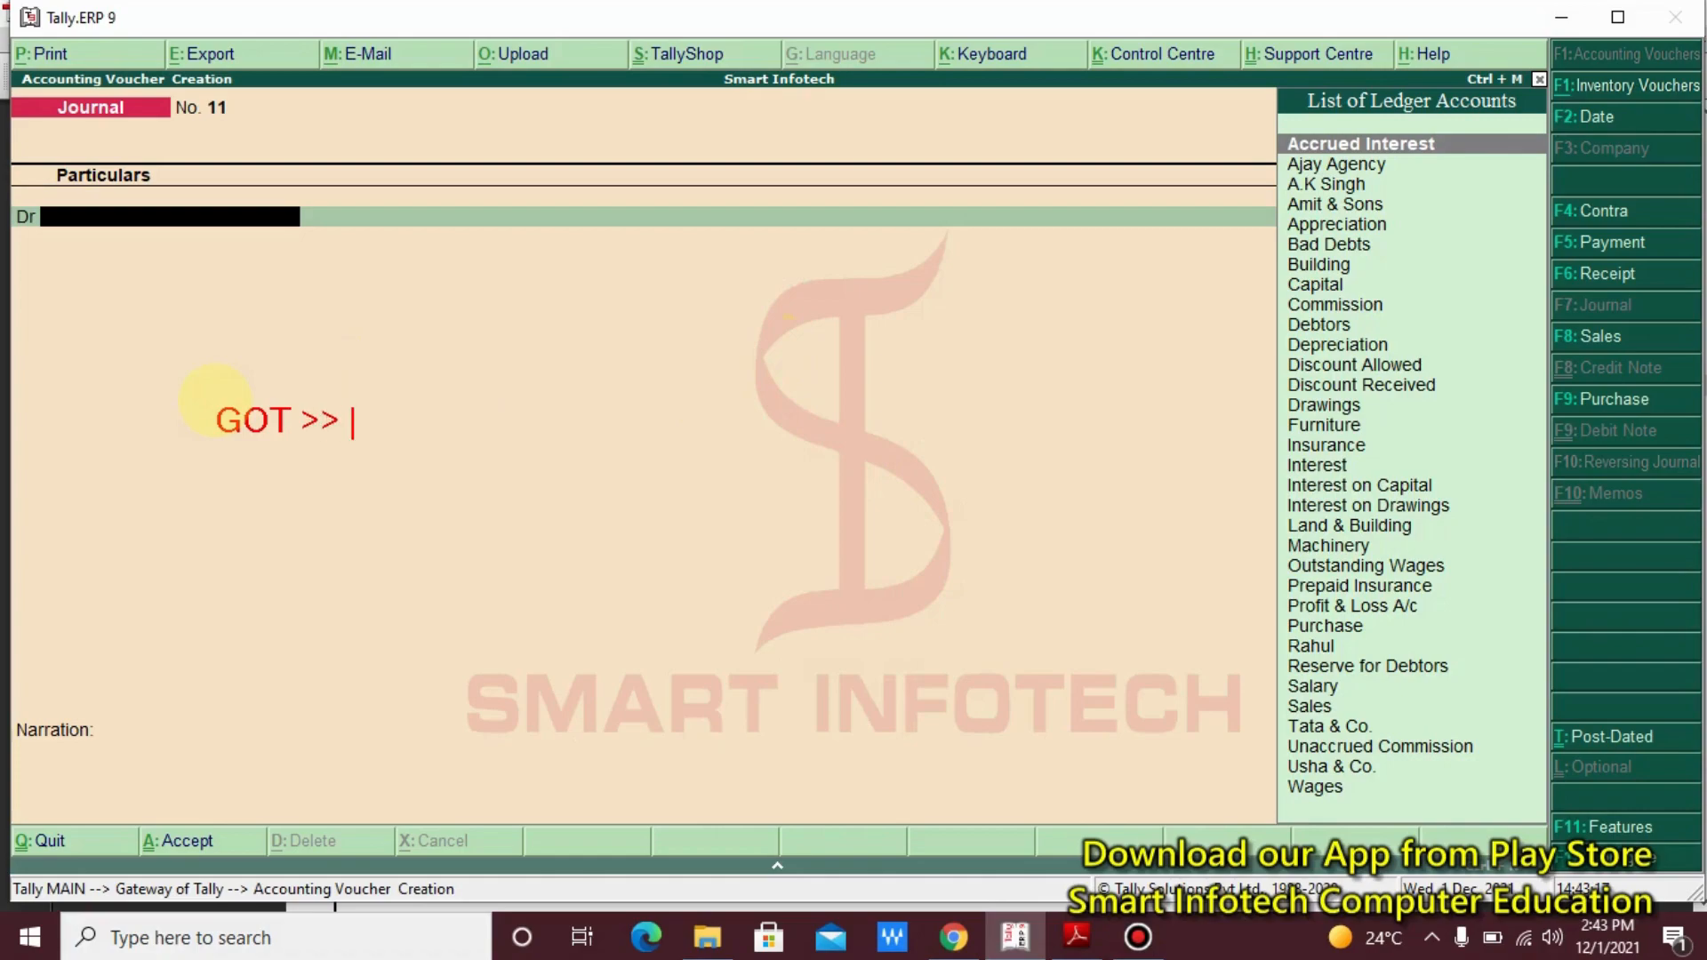
text( D)
text(isplay )
text(>> )
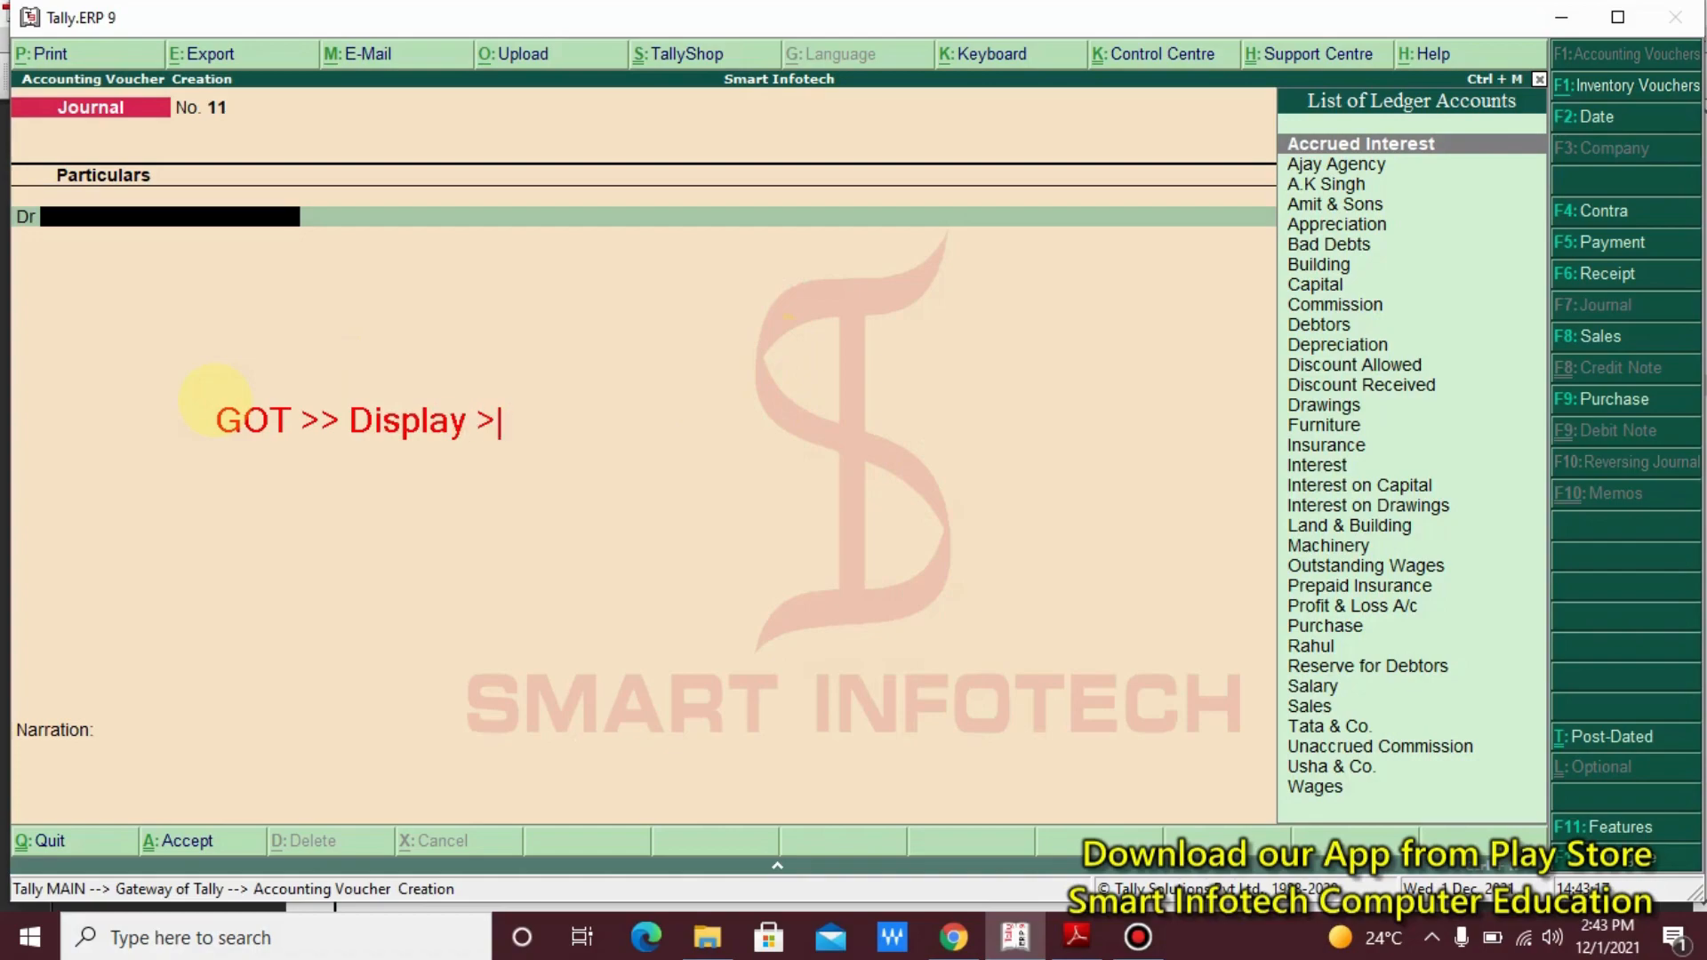
text(Day)
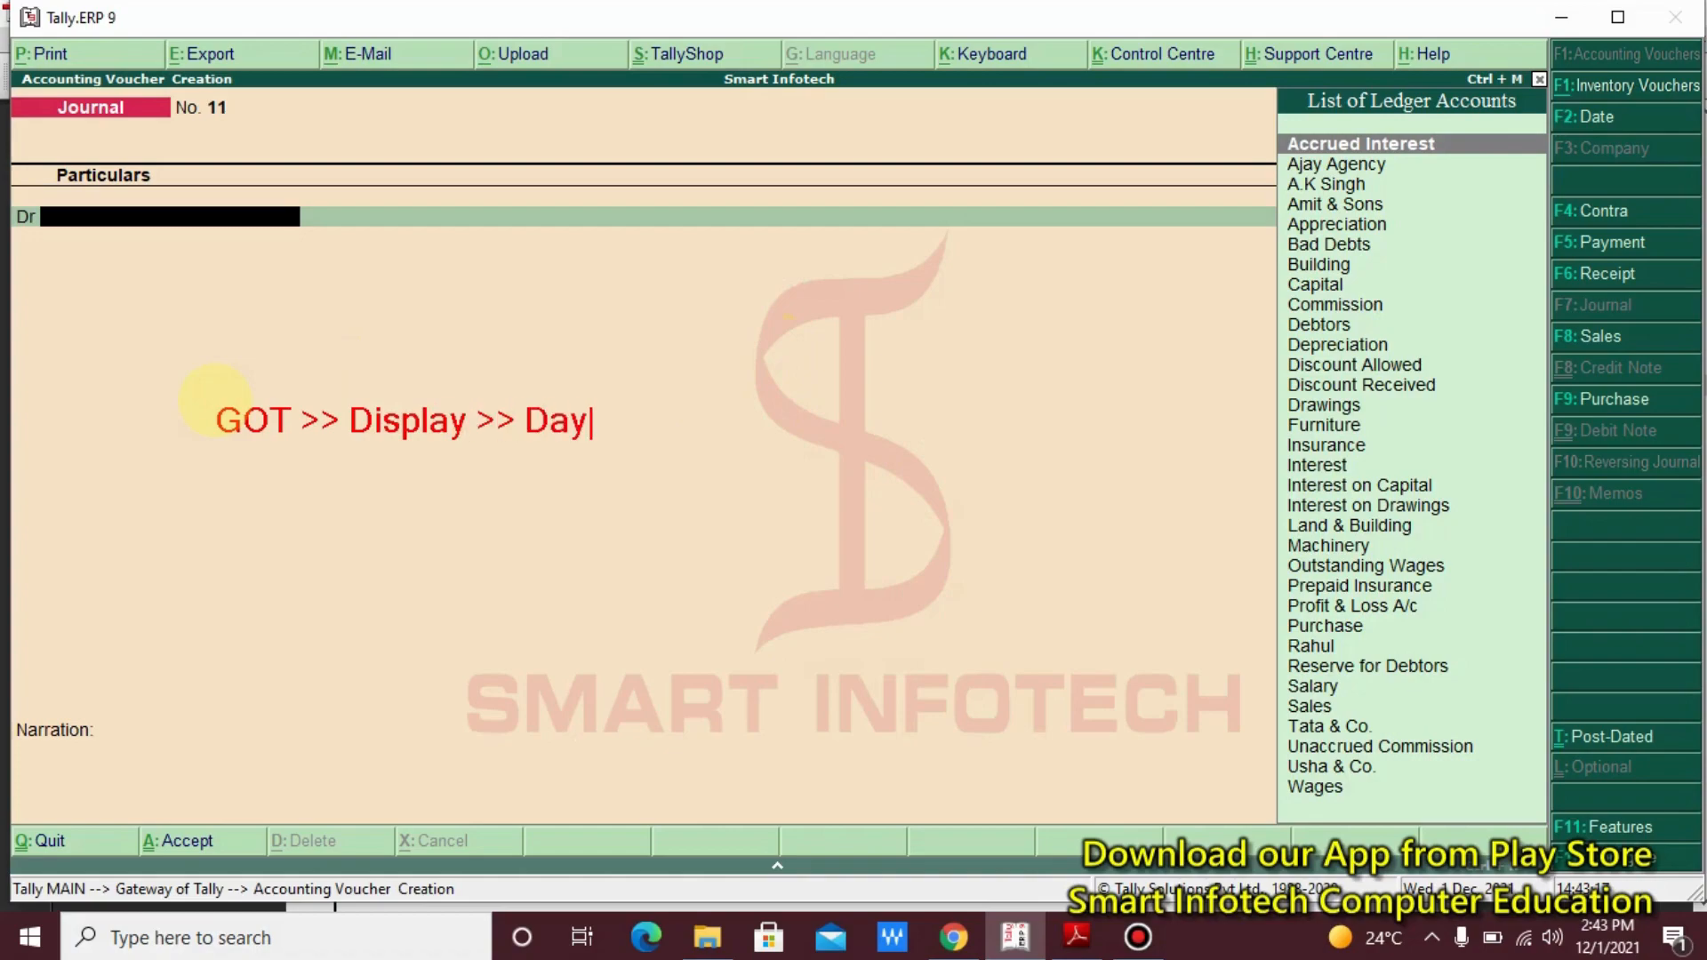
text( Book)
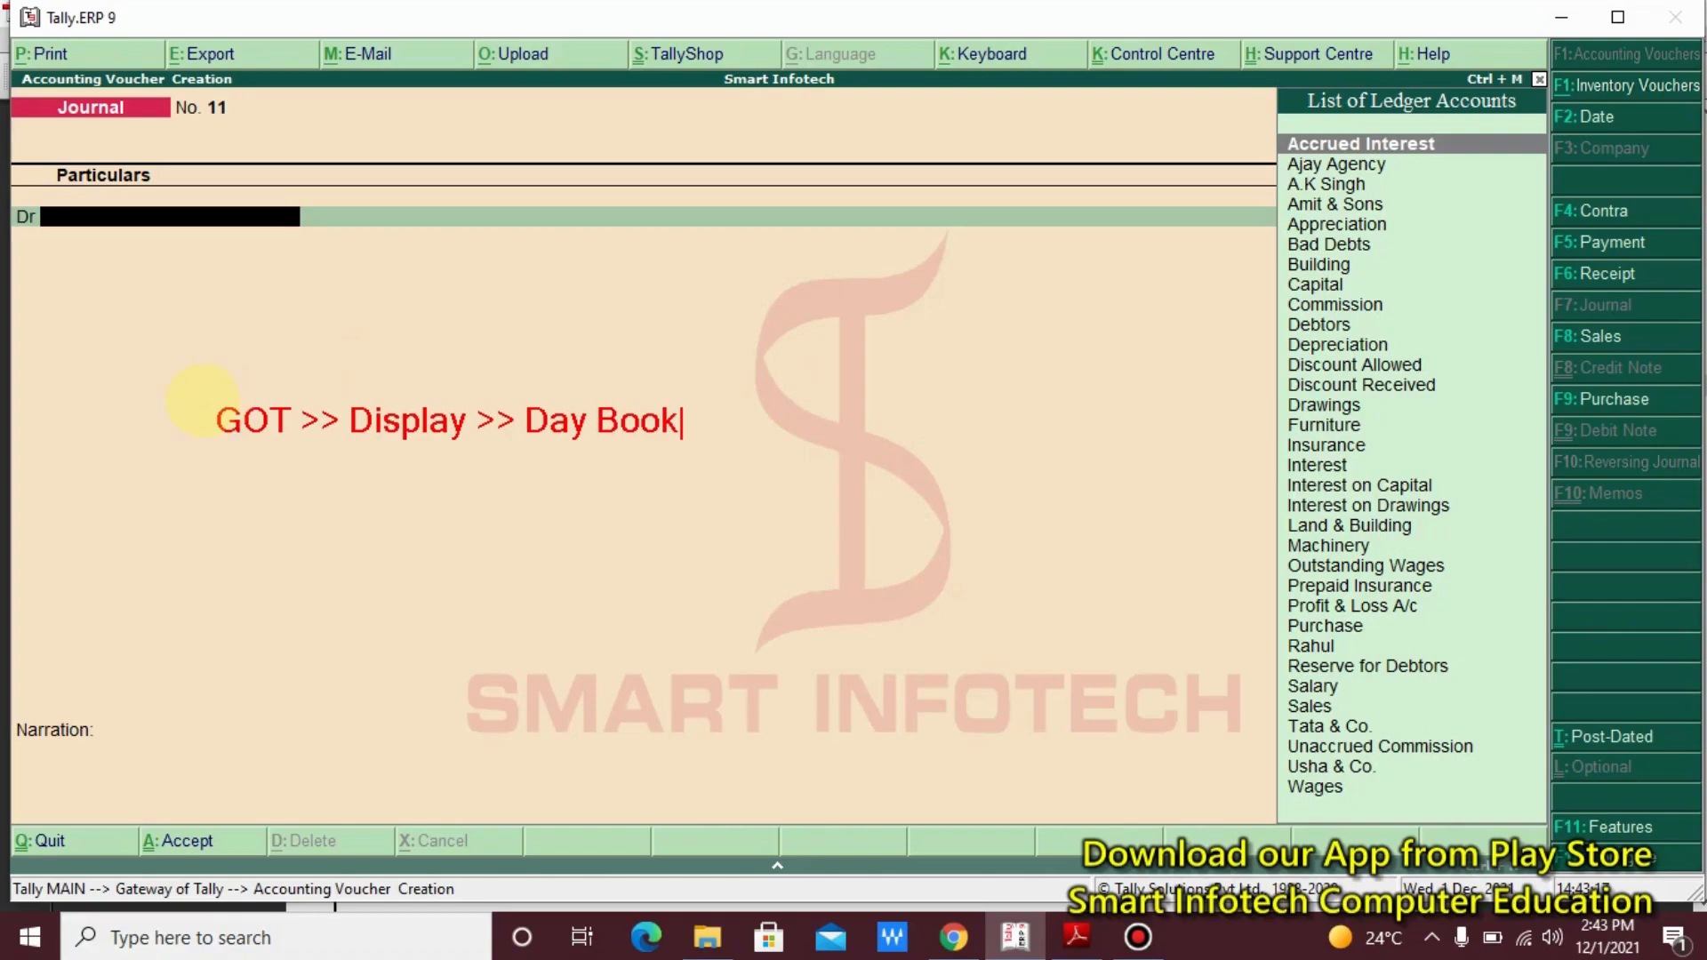
Close the blank journal voucher and open the Day Book for 1-Apr-2021
key(Escape)
key(Escape)
key(y)
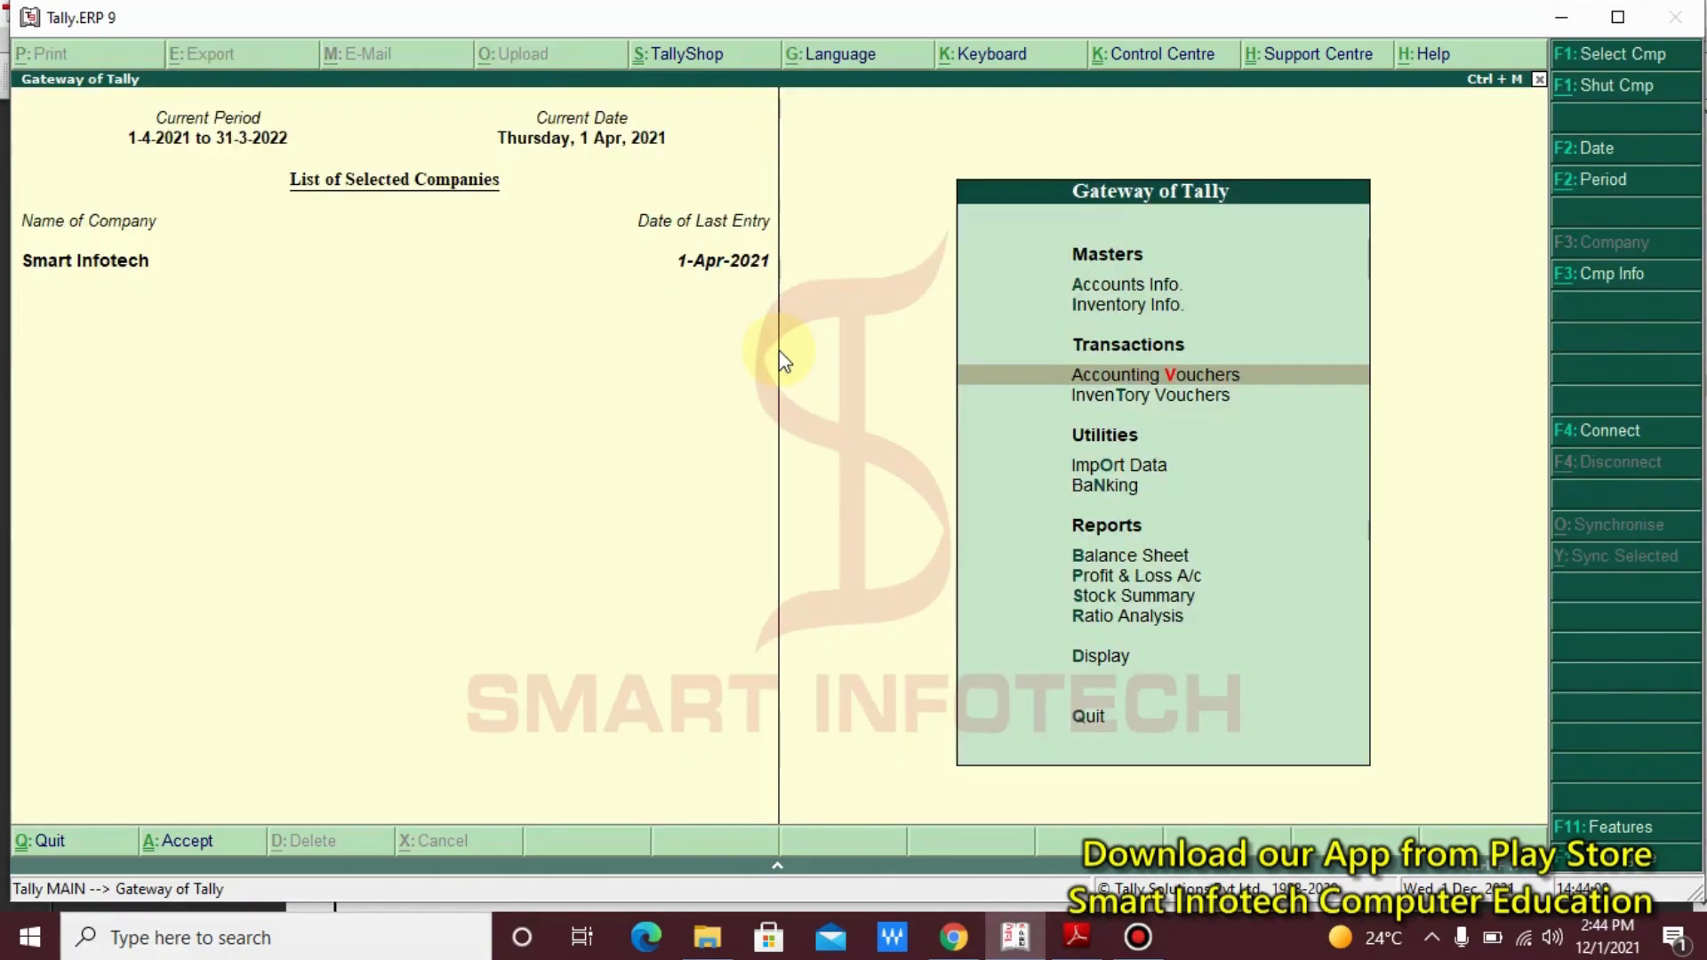
key(Down)
key(Down)
key(Down)
key(Down)
key(Down)
key(Down)
key(Down)
key(Down)
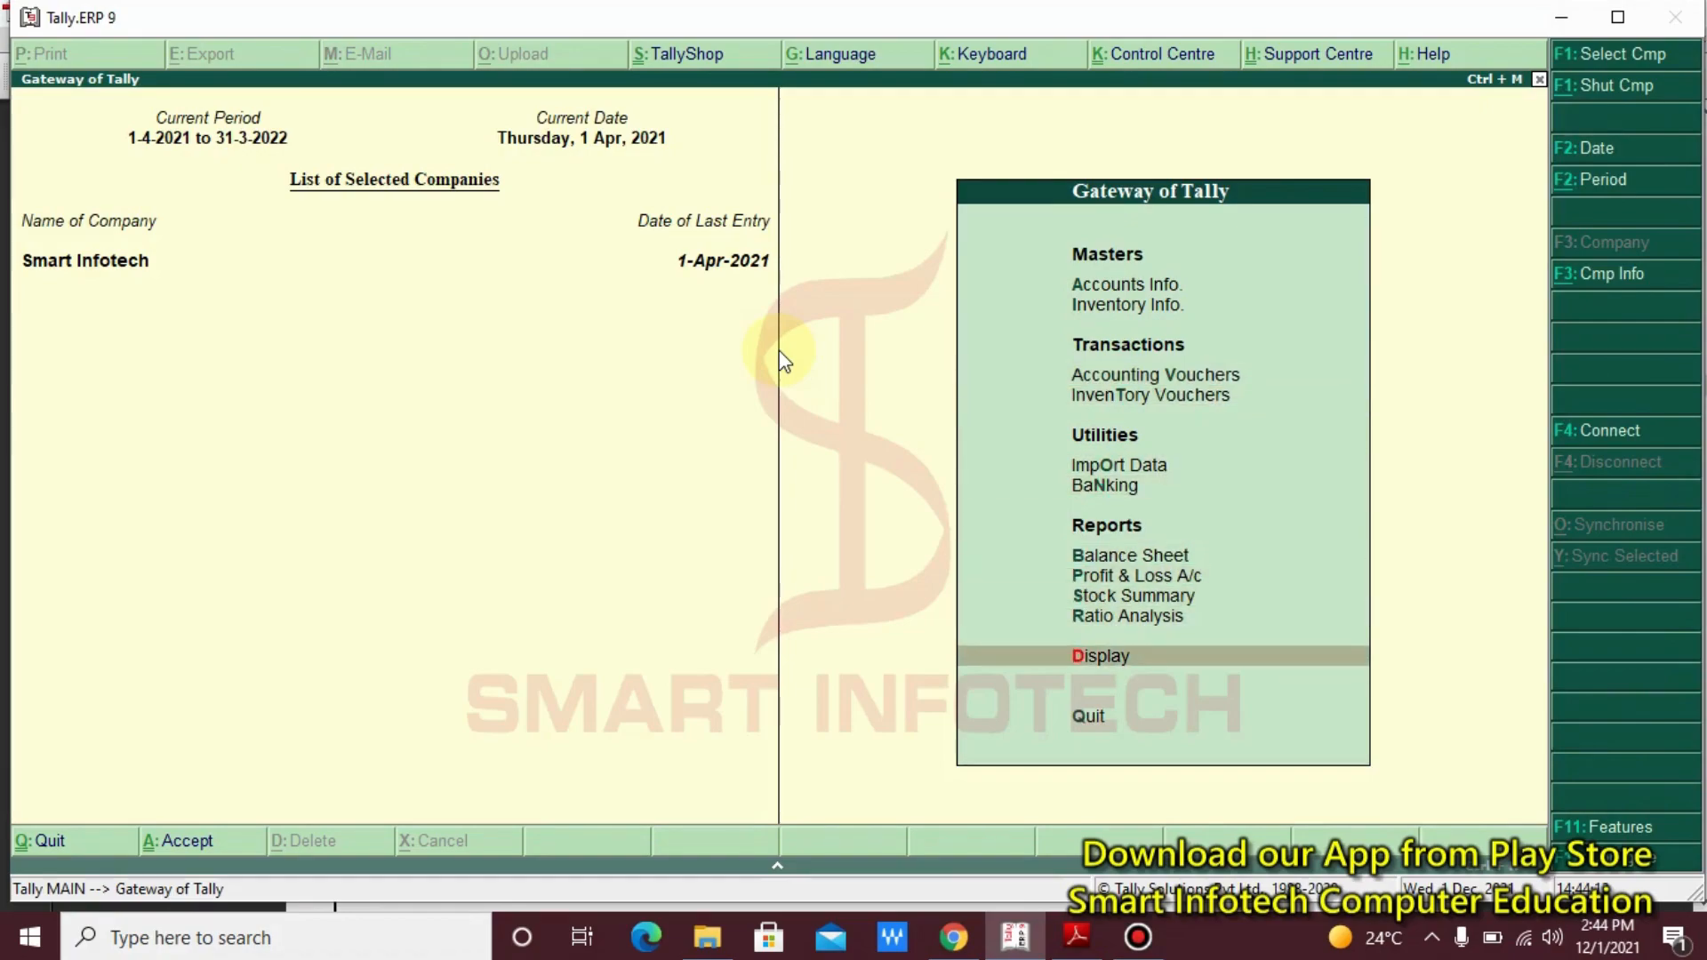
key(Return)
key(Down)
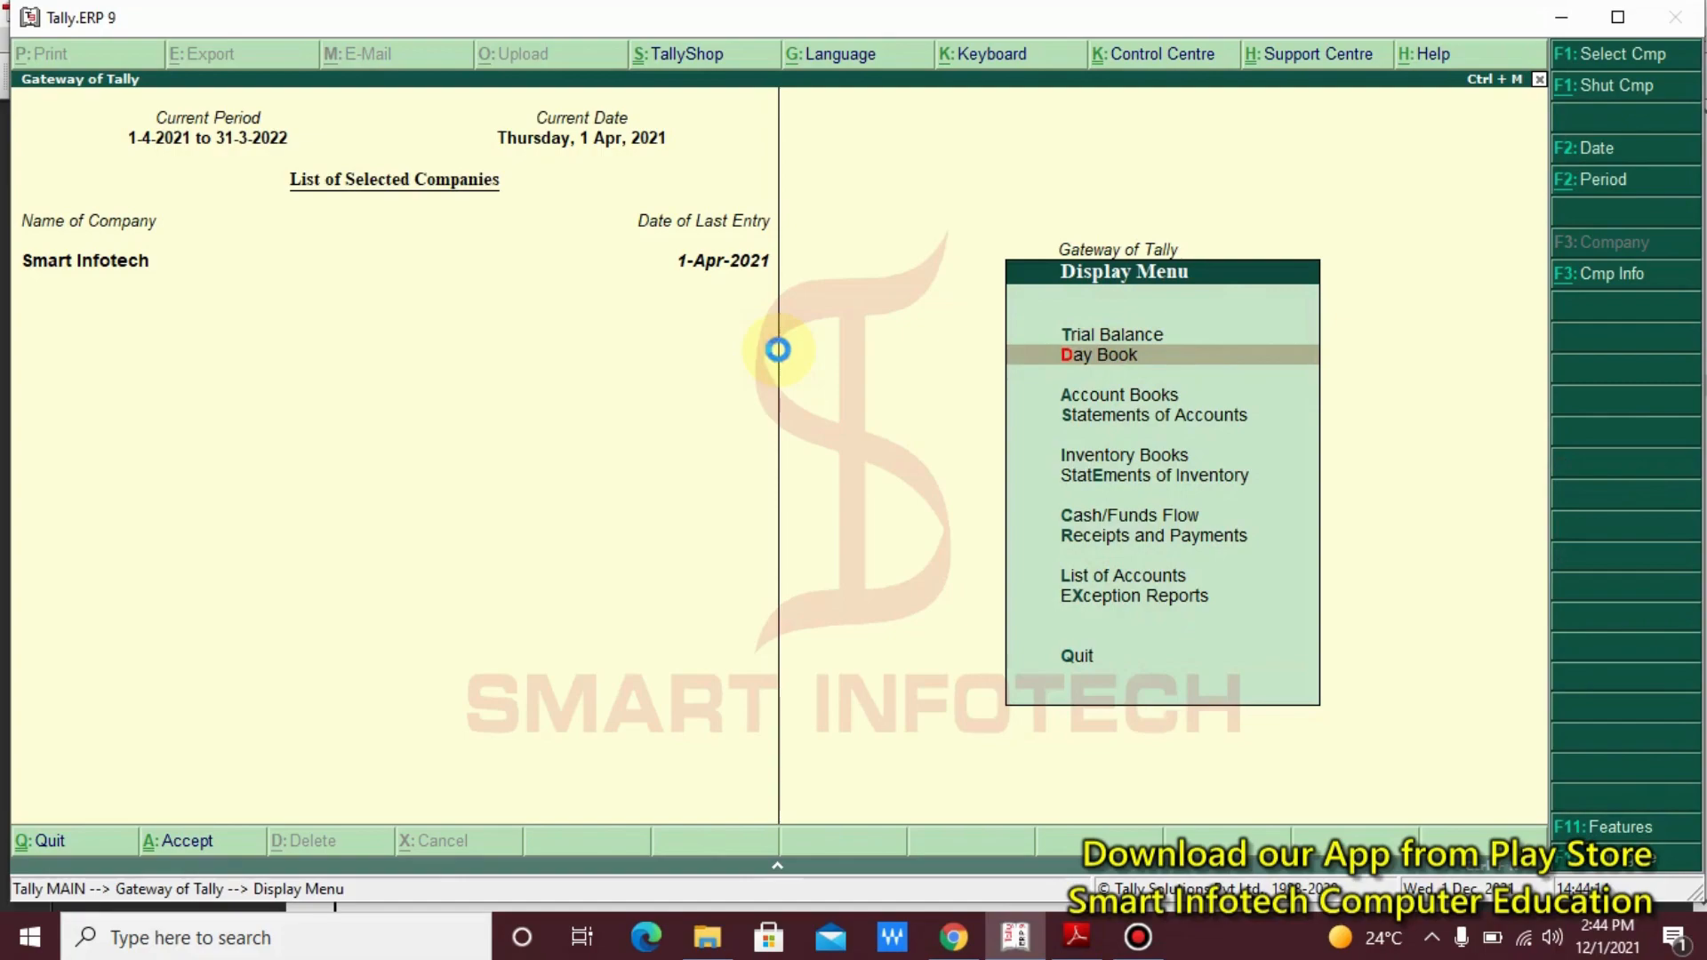
key(Return)
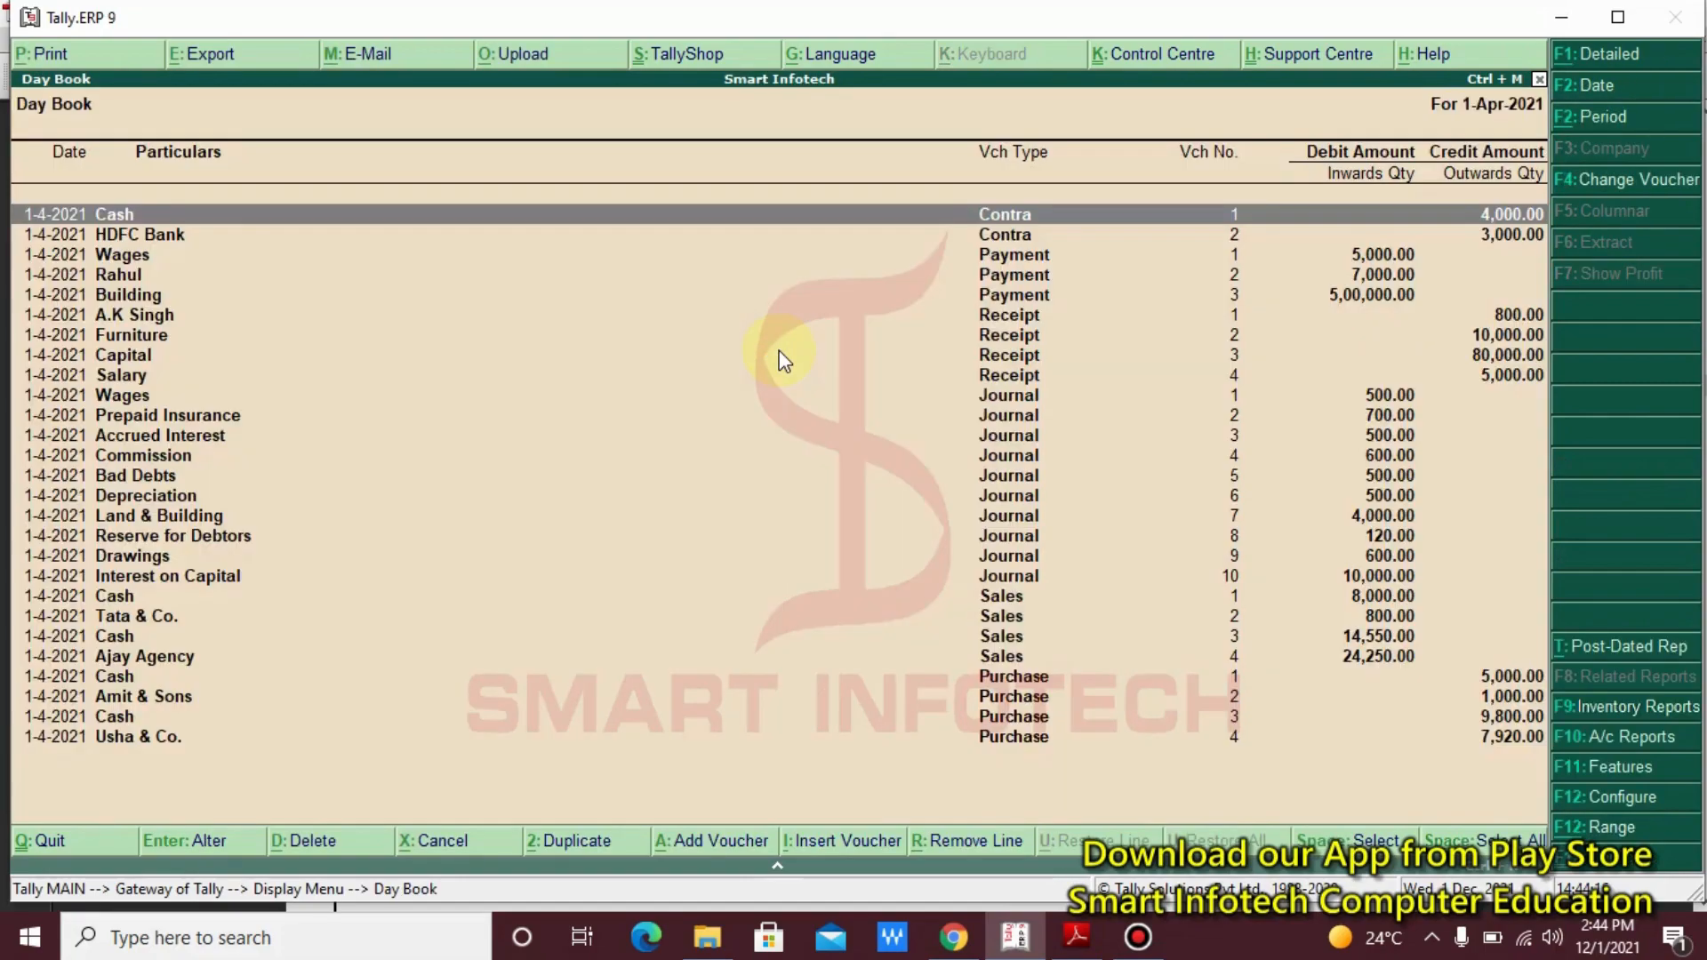
drag(232, 224, 5, 767)
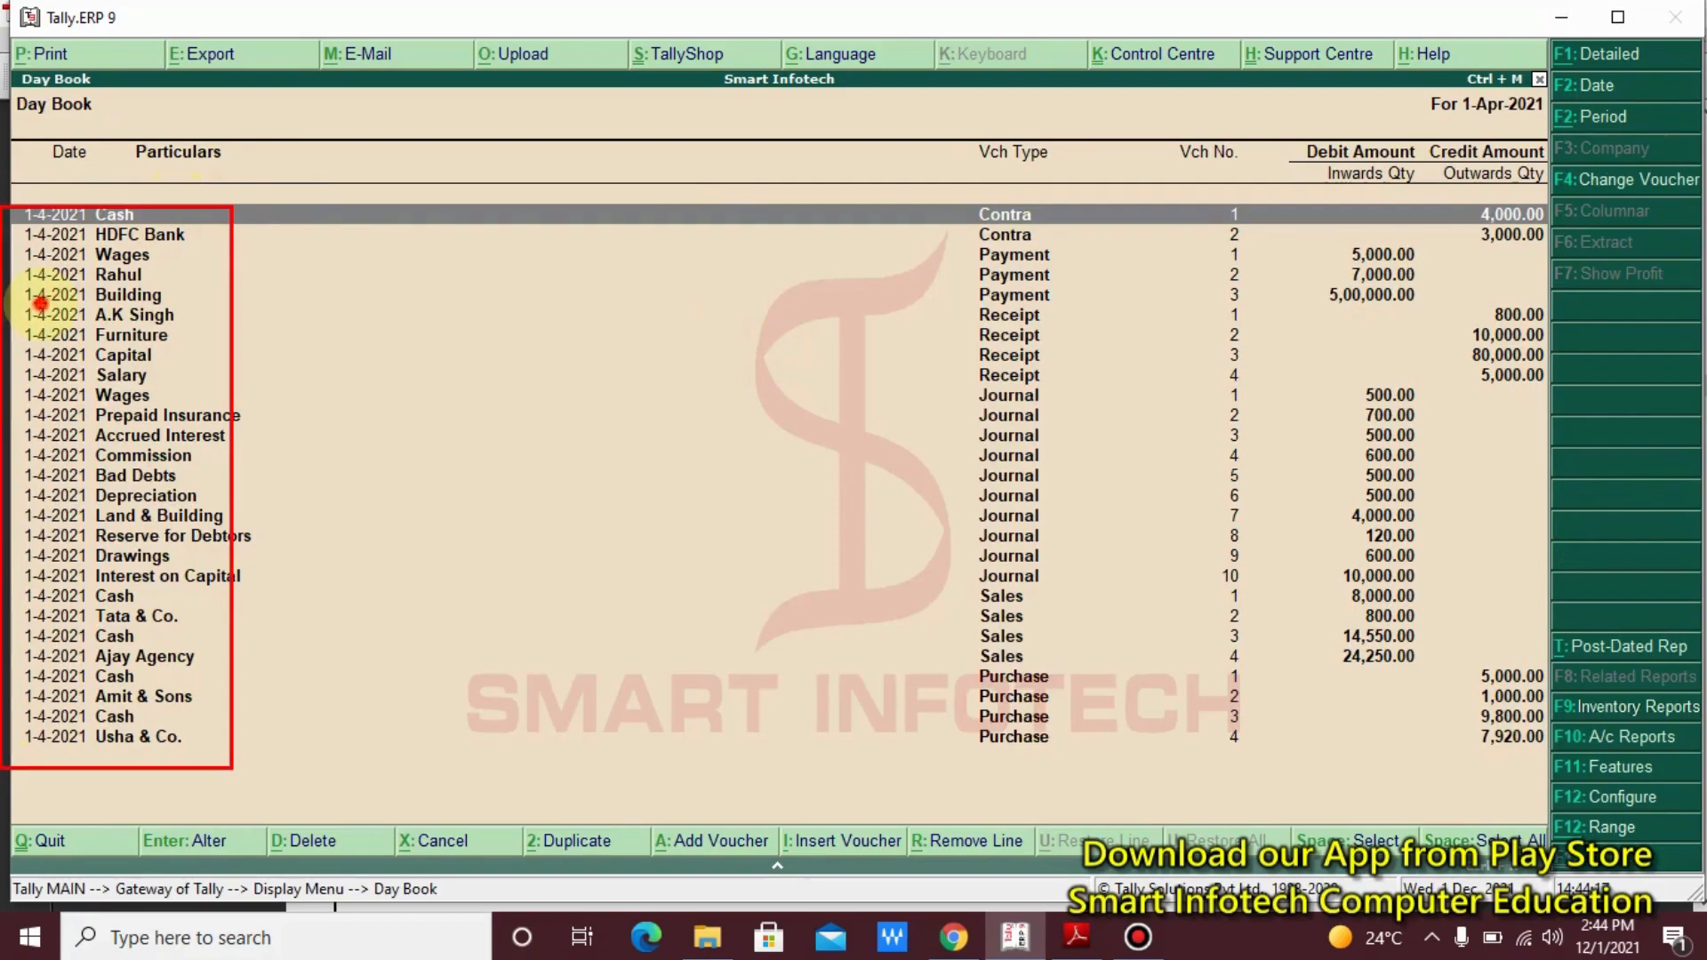
drag(349, 227, 40, 304)
key(Escape)
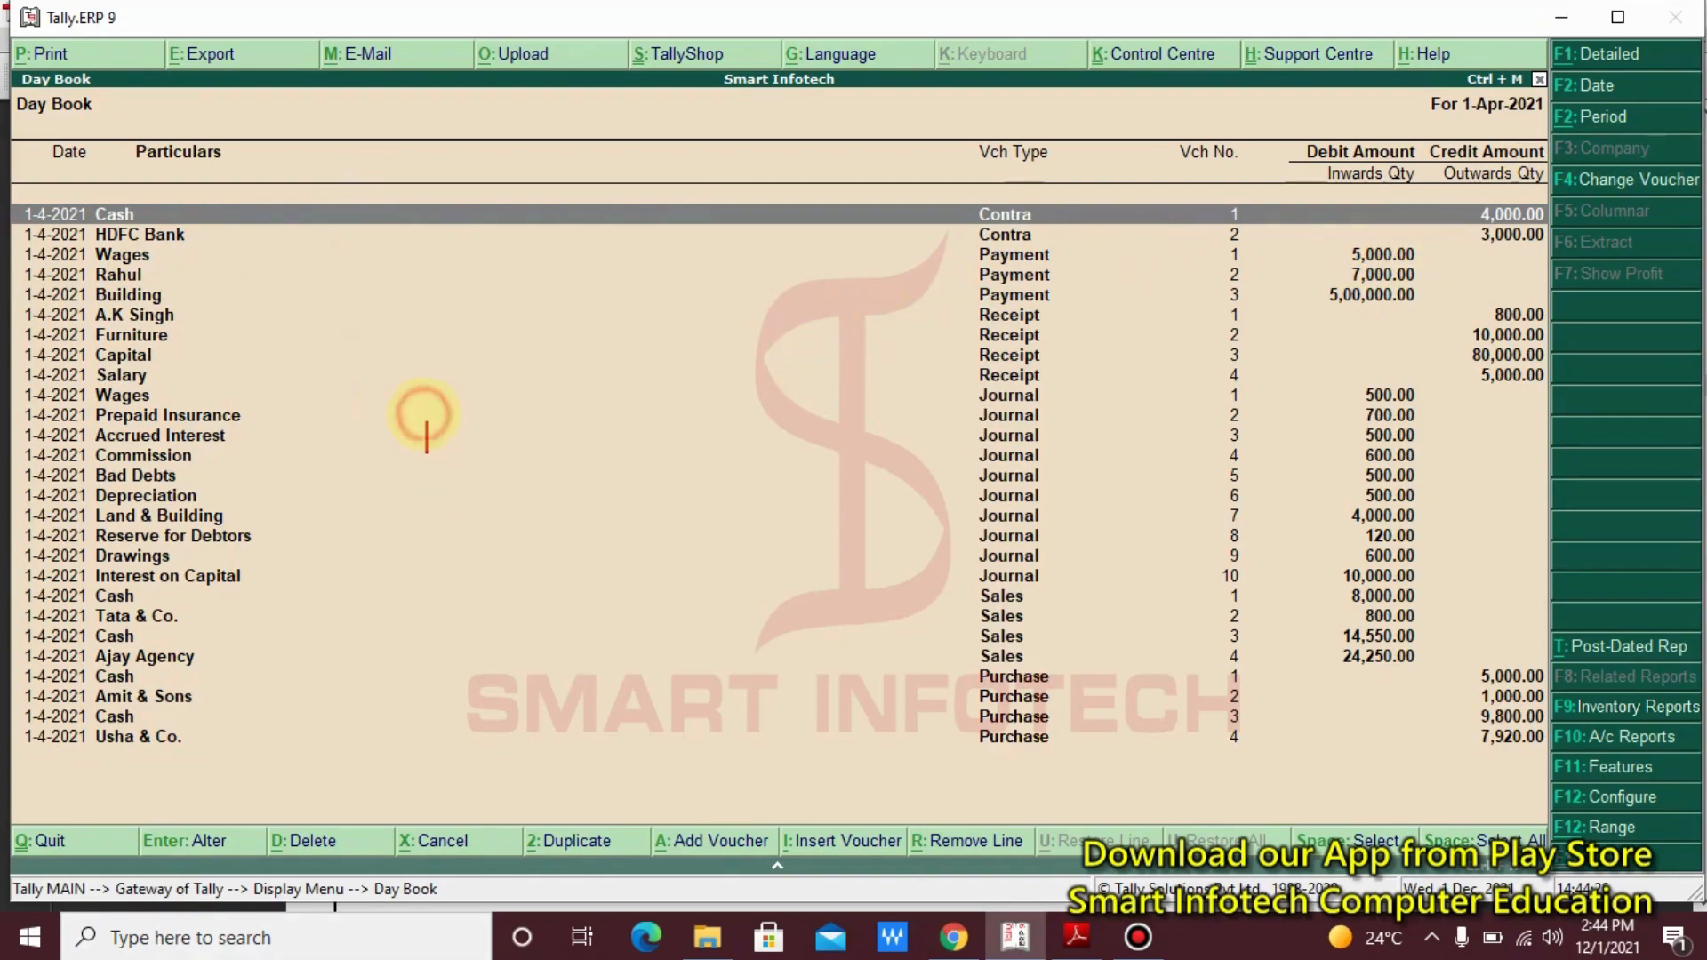
text(F2)
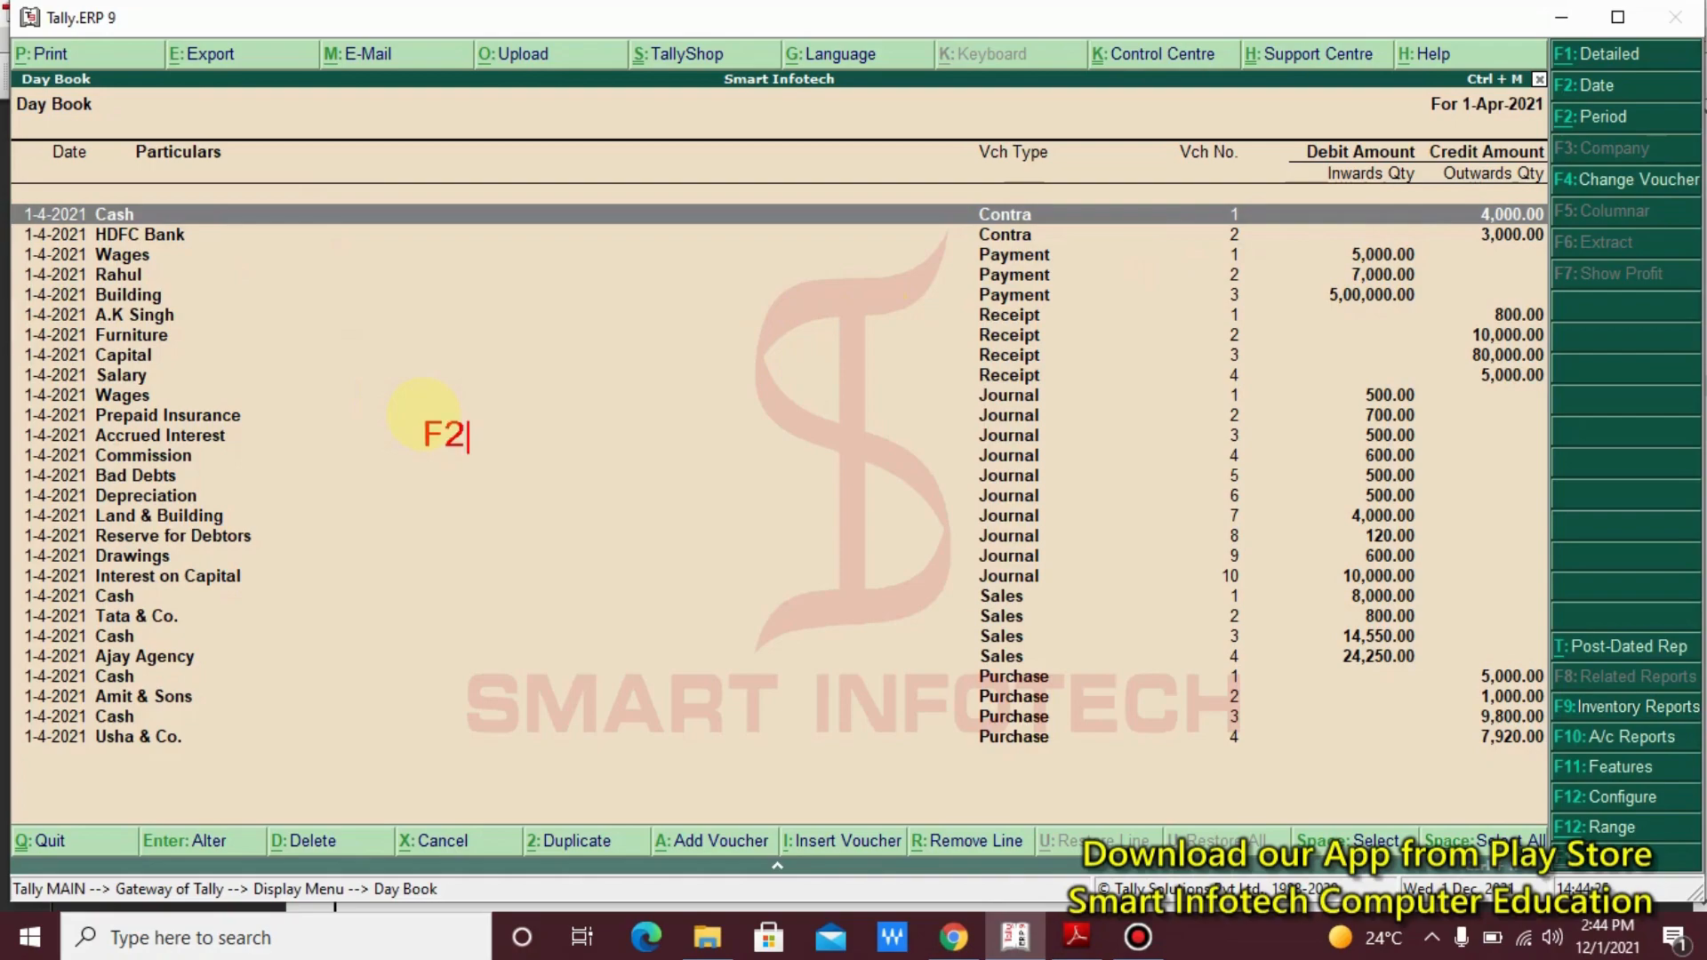
text(: date)
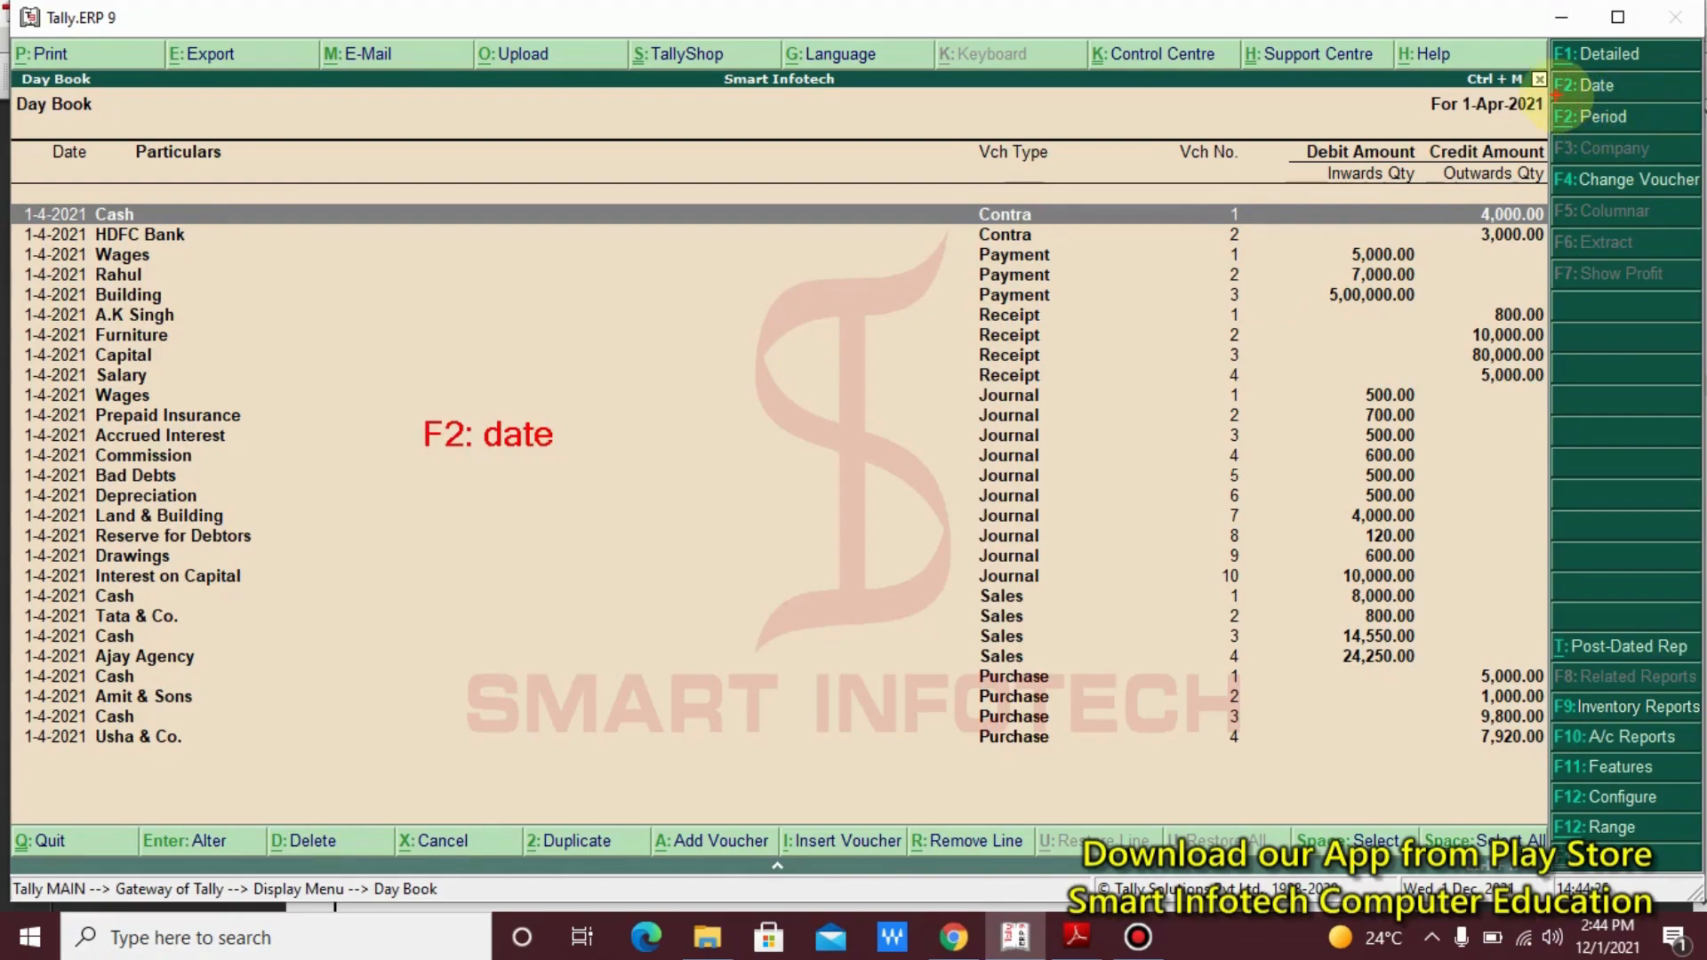
mouse_move(1551, 94)
mouse_down()
mouse_move(480, 488)
mouse_move(567, 439)
mouse_up()
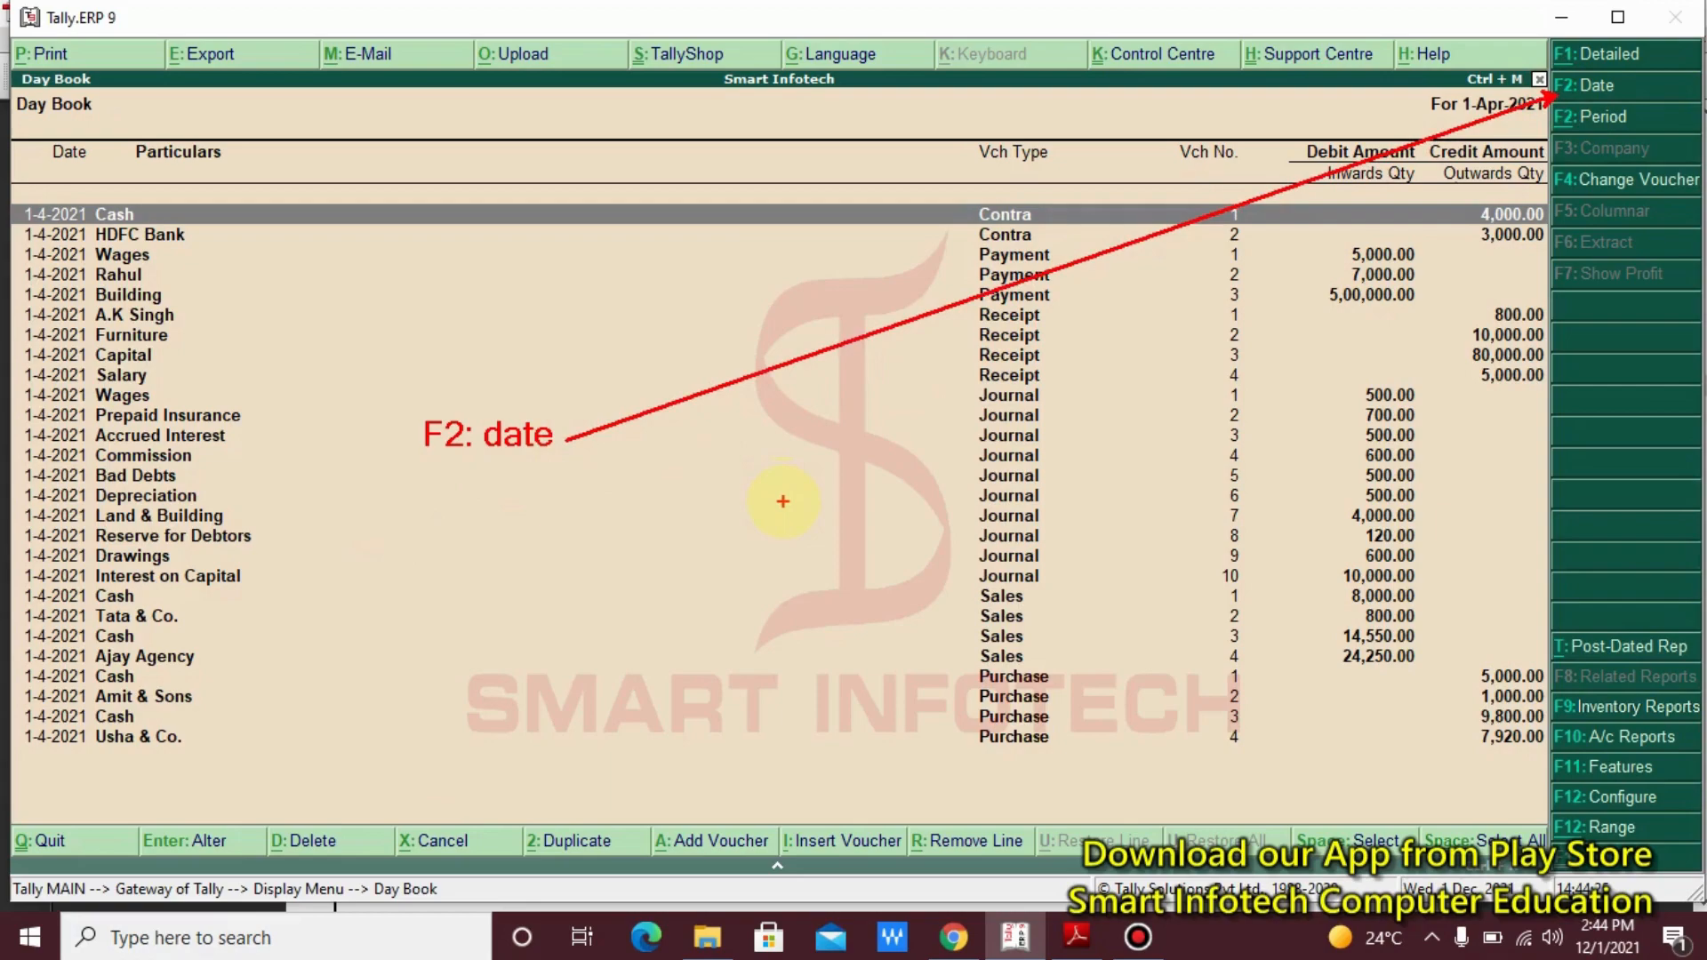
key(Escape)
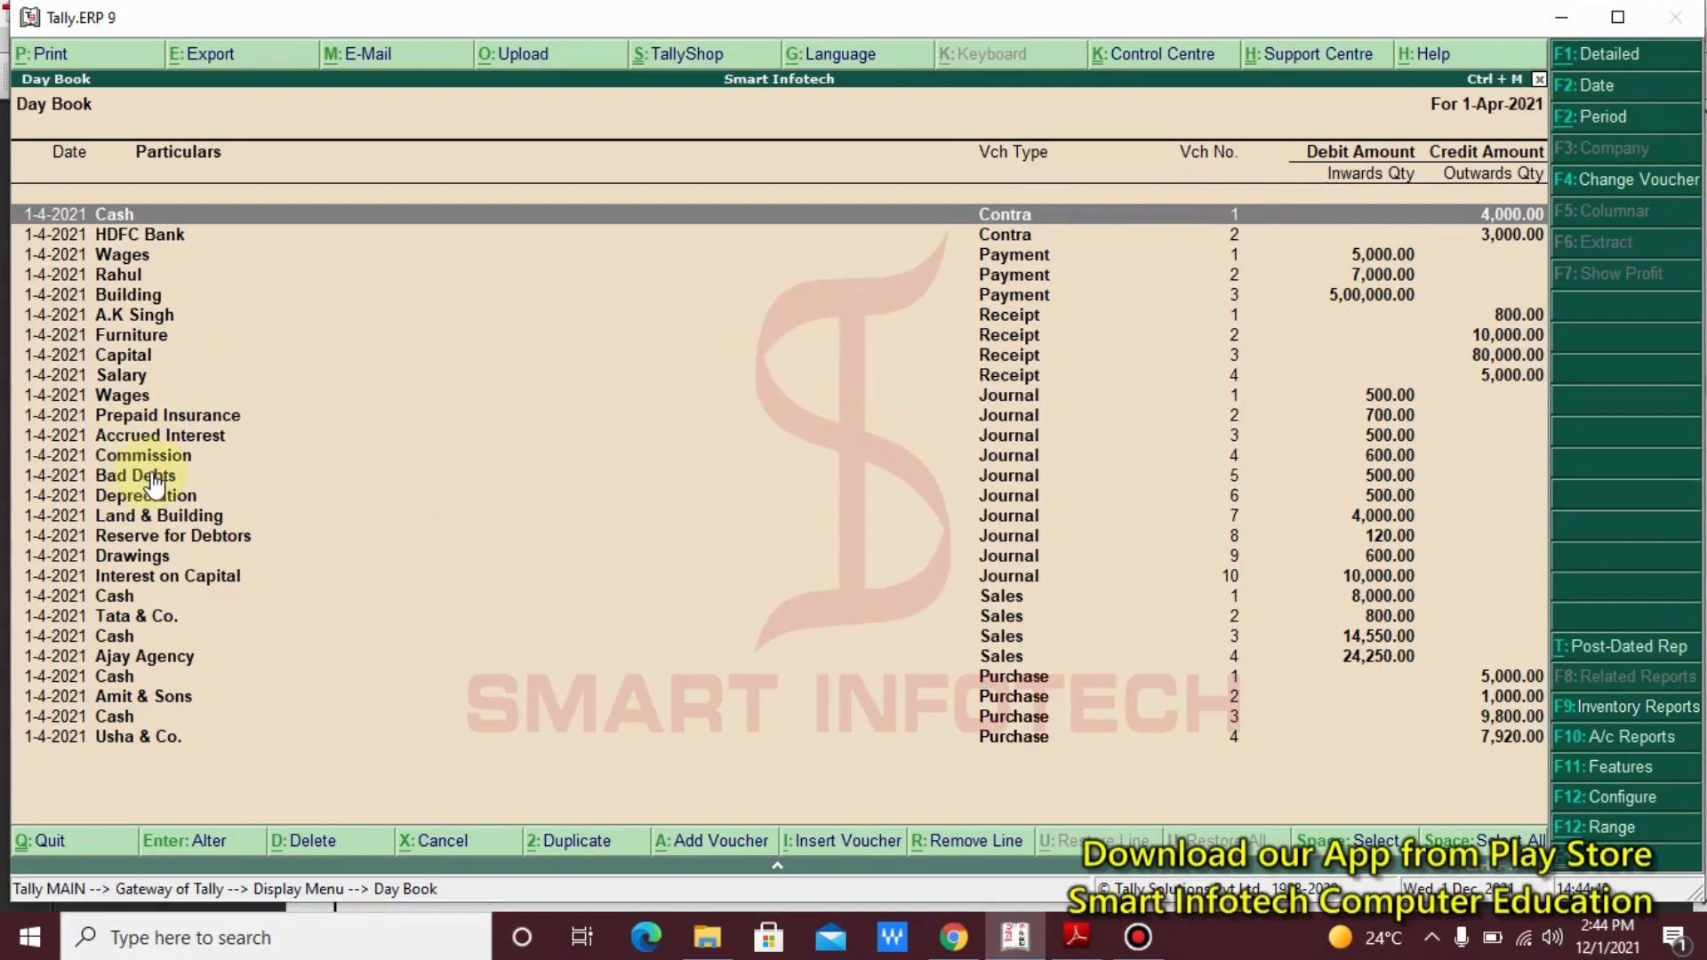
Go through the Day Book's voucher entries from the first Contra entry to the last Purchase entry
key(Down)
key(Down)
key(Down)
key(Down)
key(Down)
key(Down)
key(Down)
key(Down)
key(Down)
key(Down)
key(Down)
key(Down)
key(Down)
key(Down)
key(Down)
key(Down)
key(Down)
key(Down)
key(Down)
key(Down)
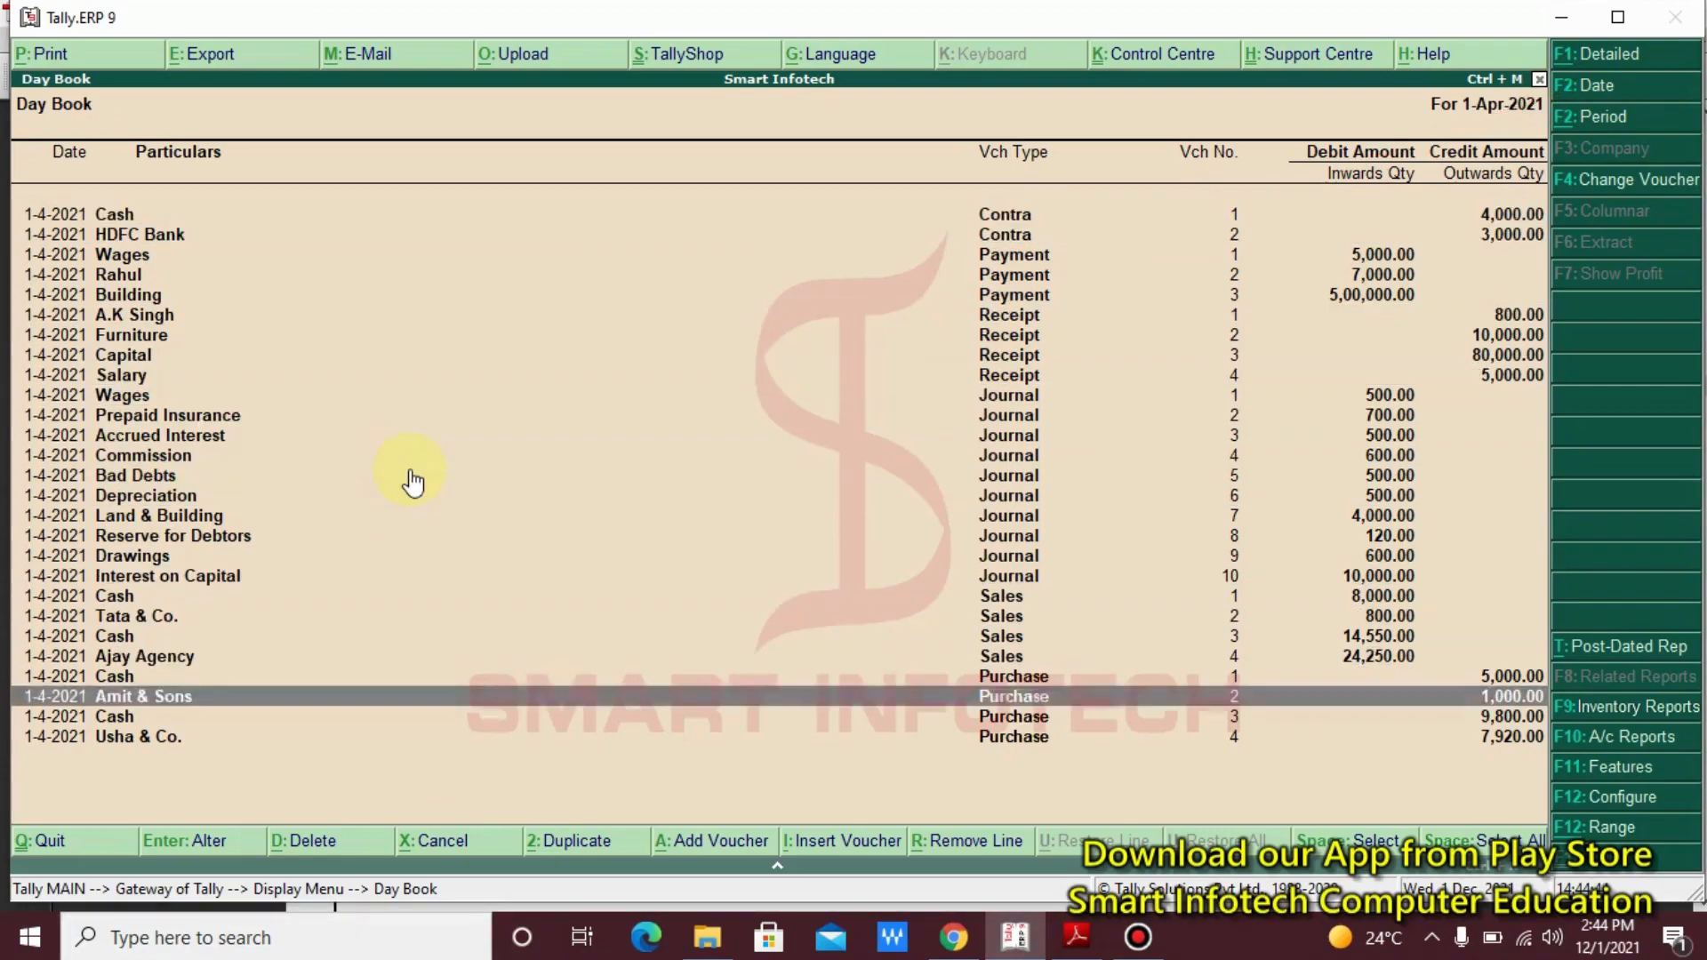
key(Down)
key(Down)
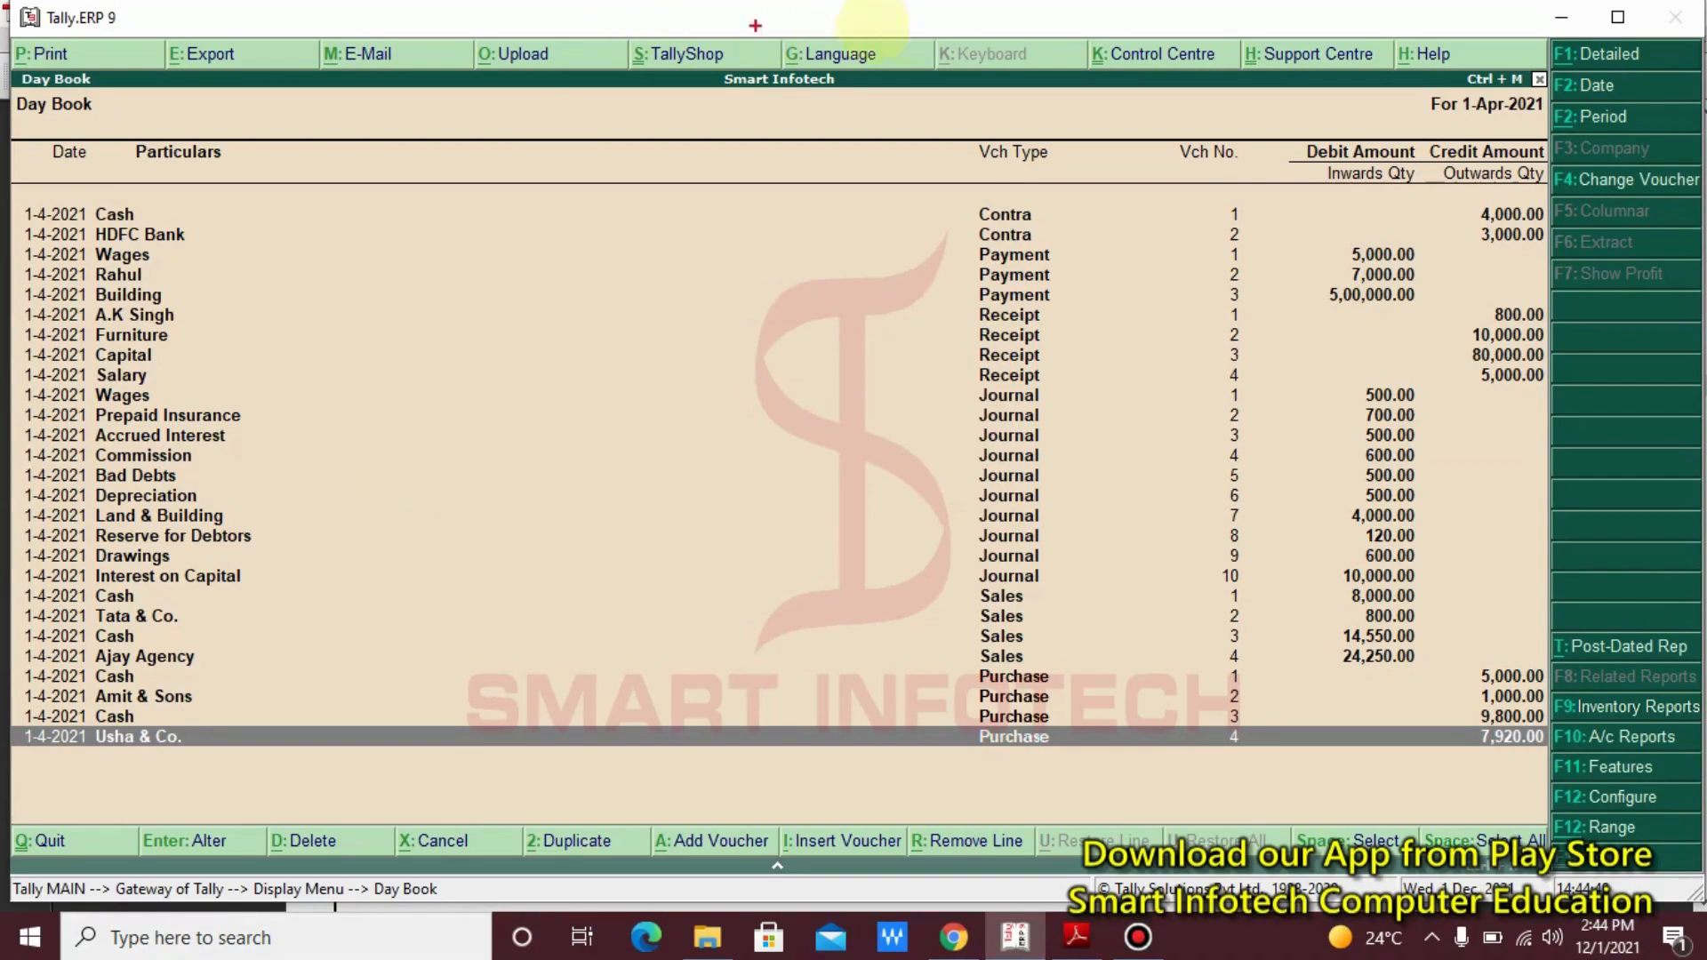
drag(922, 111, 1107, 173)
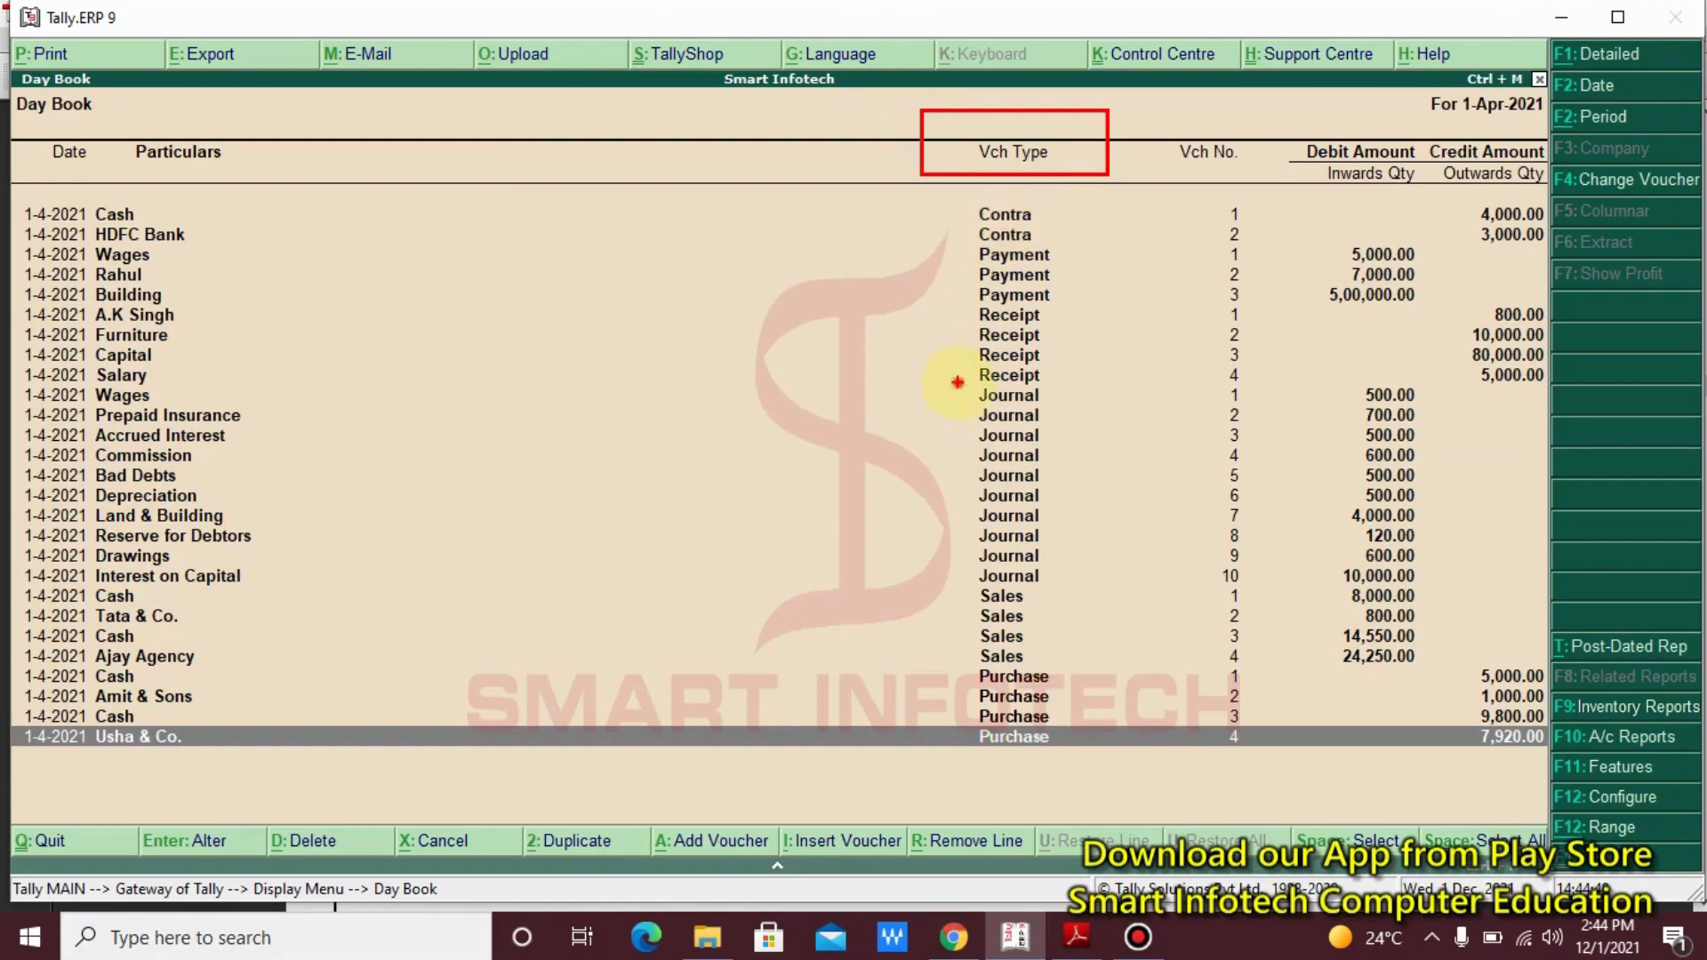
mouse_move(958, 384)
mouse_down()
mouse_move(1031, 534)
mouse_move(1074, 580)
mouse_up()
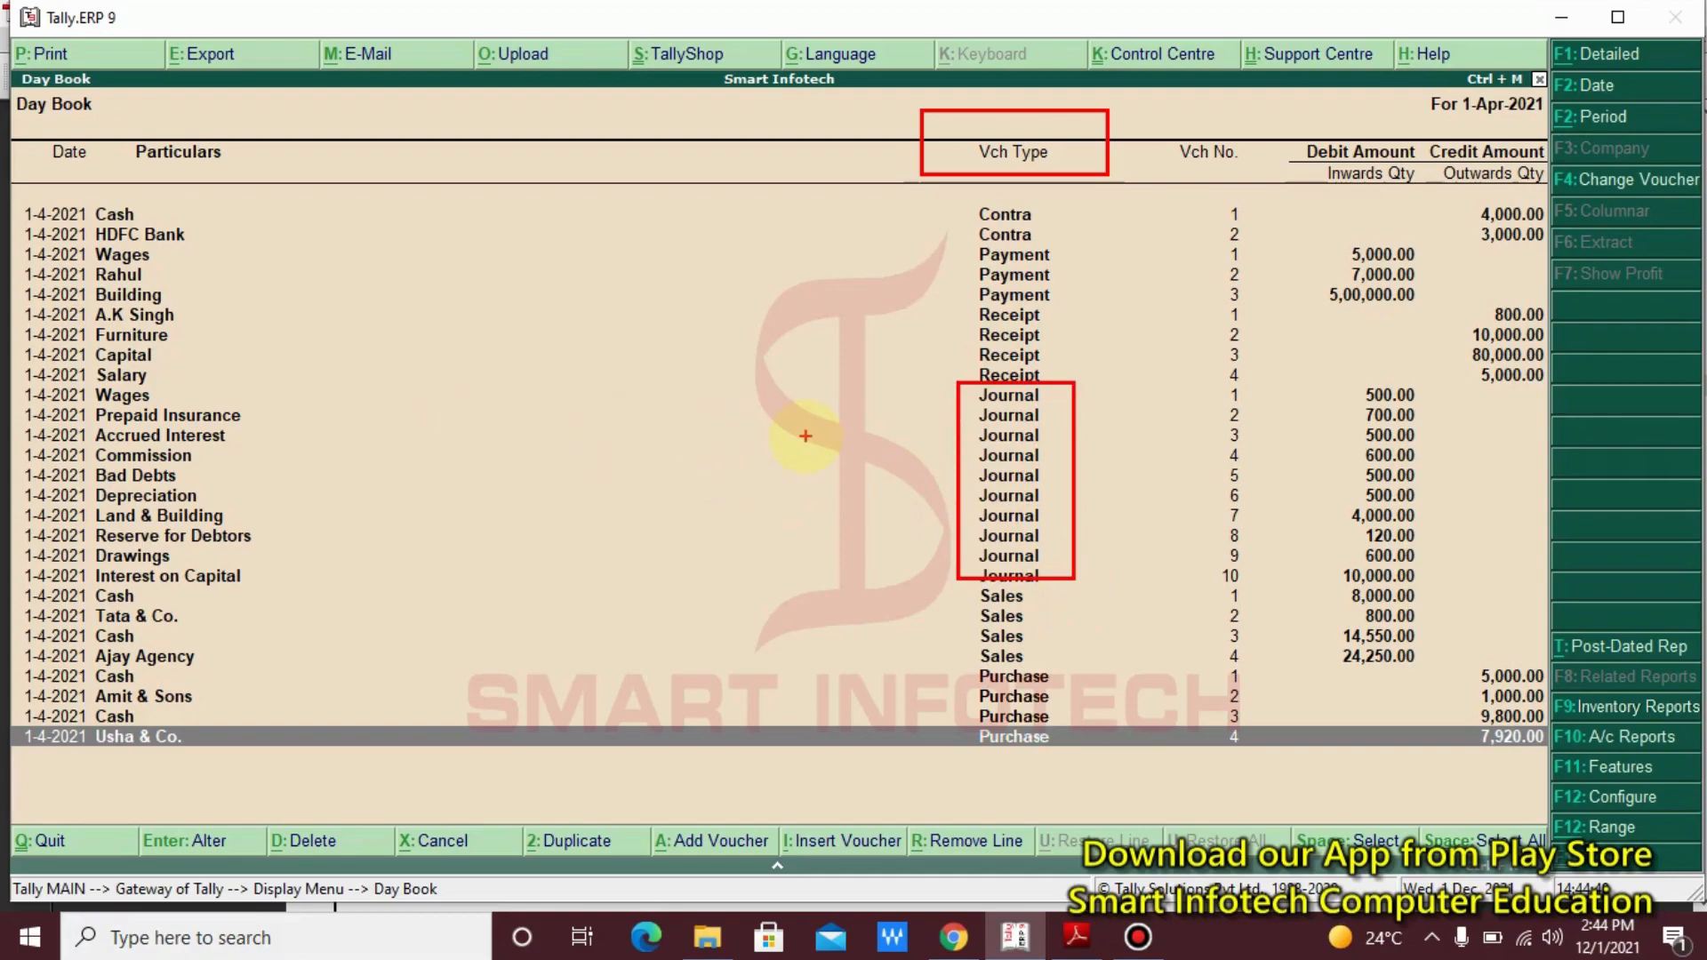
key(Escape)
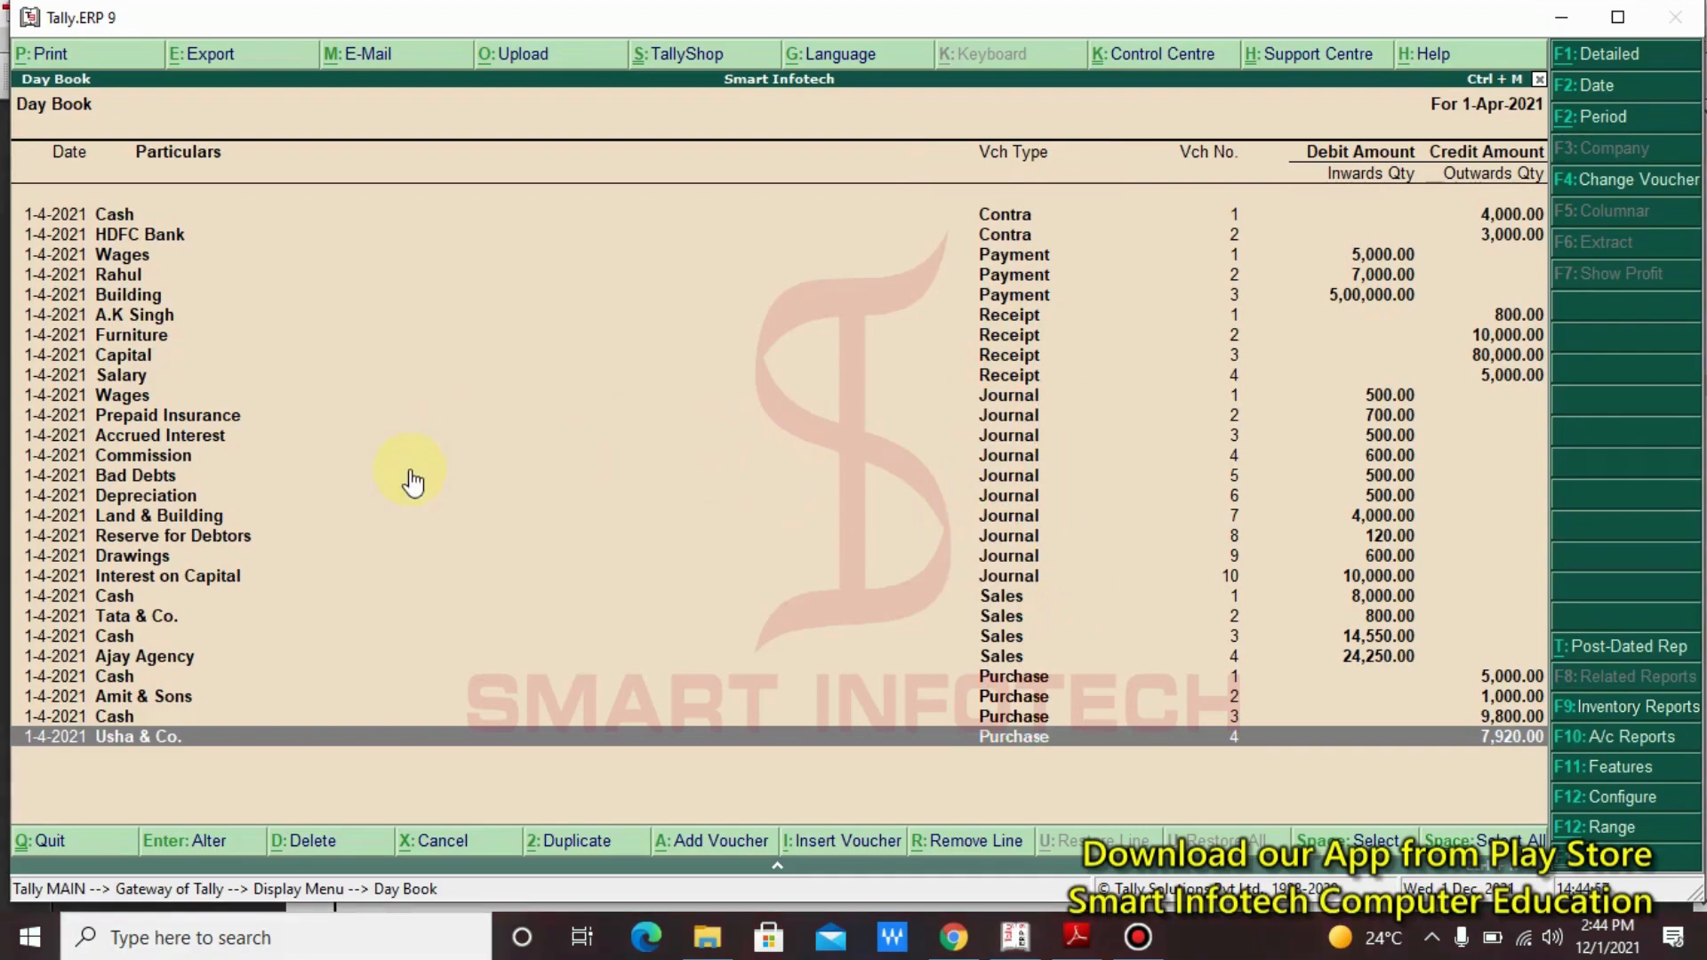
Select the Wages journal entry and switch the Day Book to the detailed view
click(120, 395)
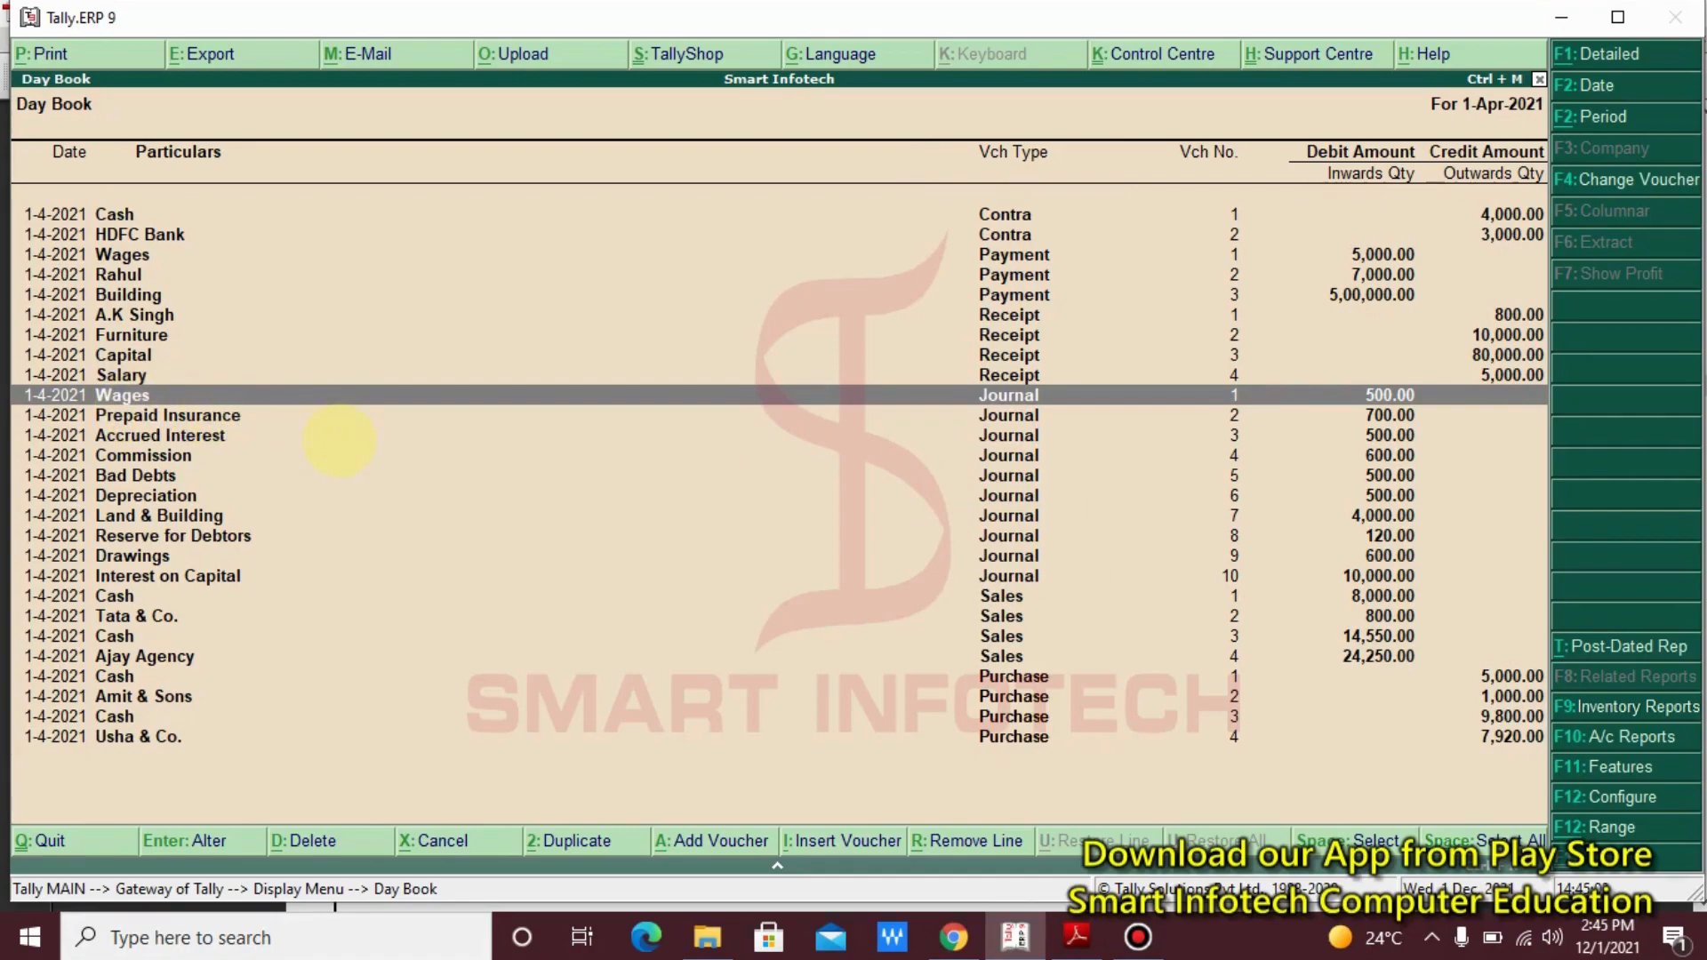
click(366, 465)
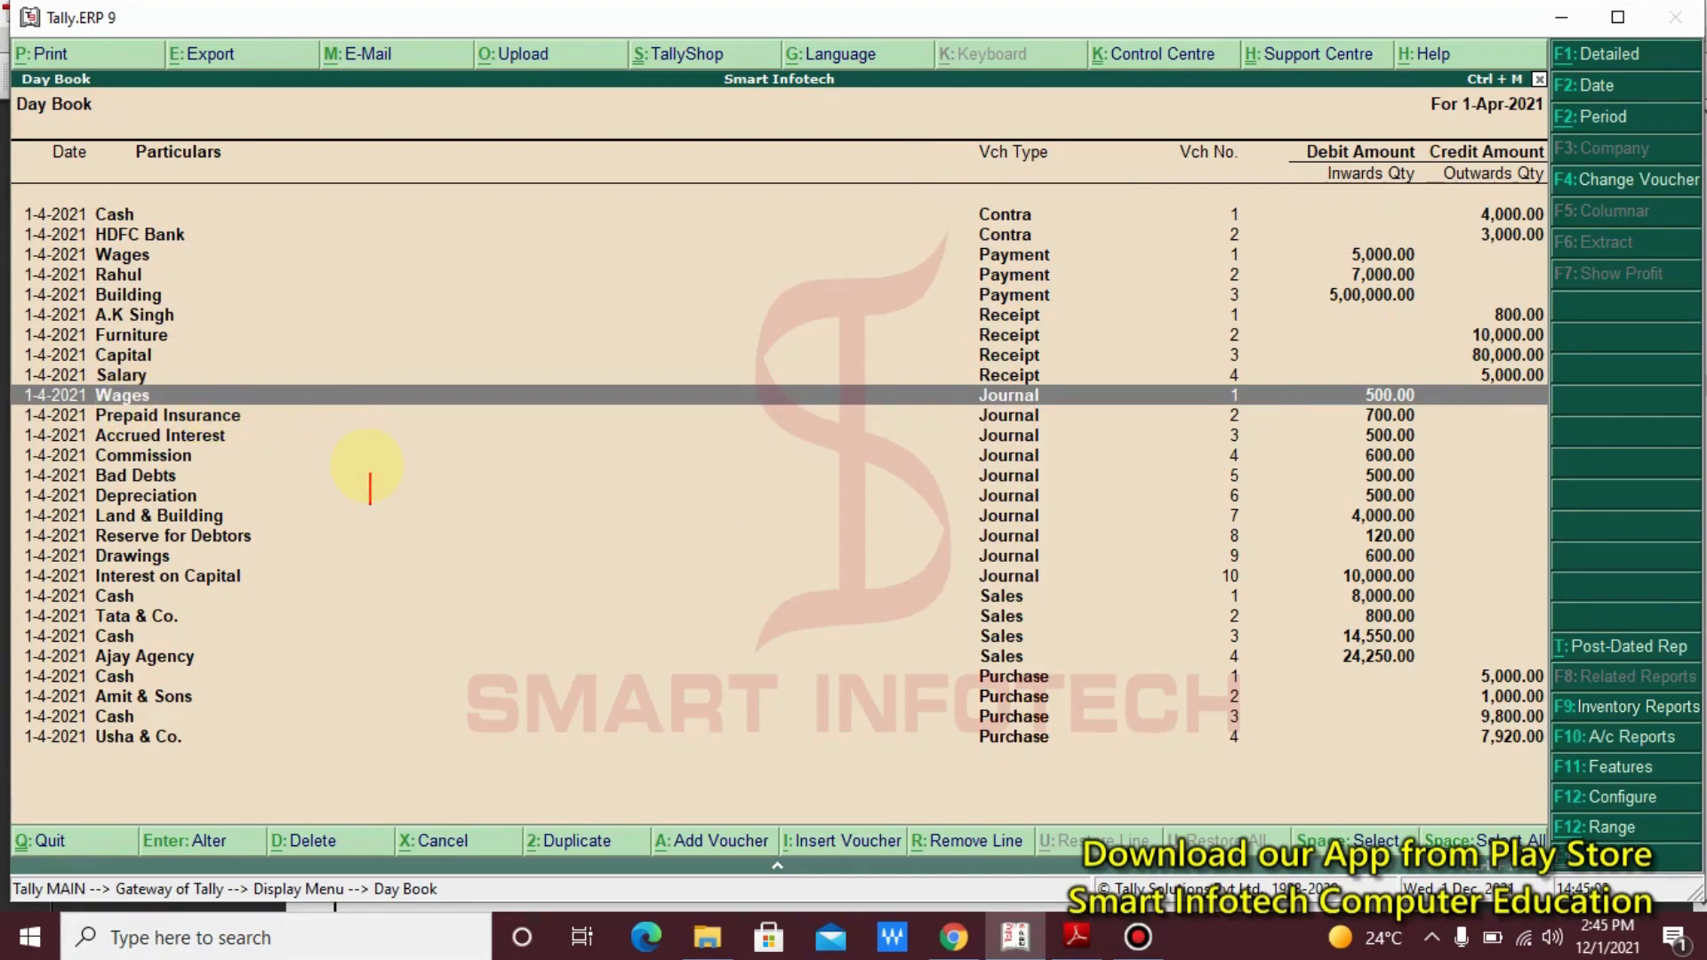
text(ALT + F1)
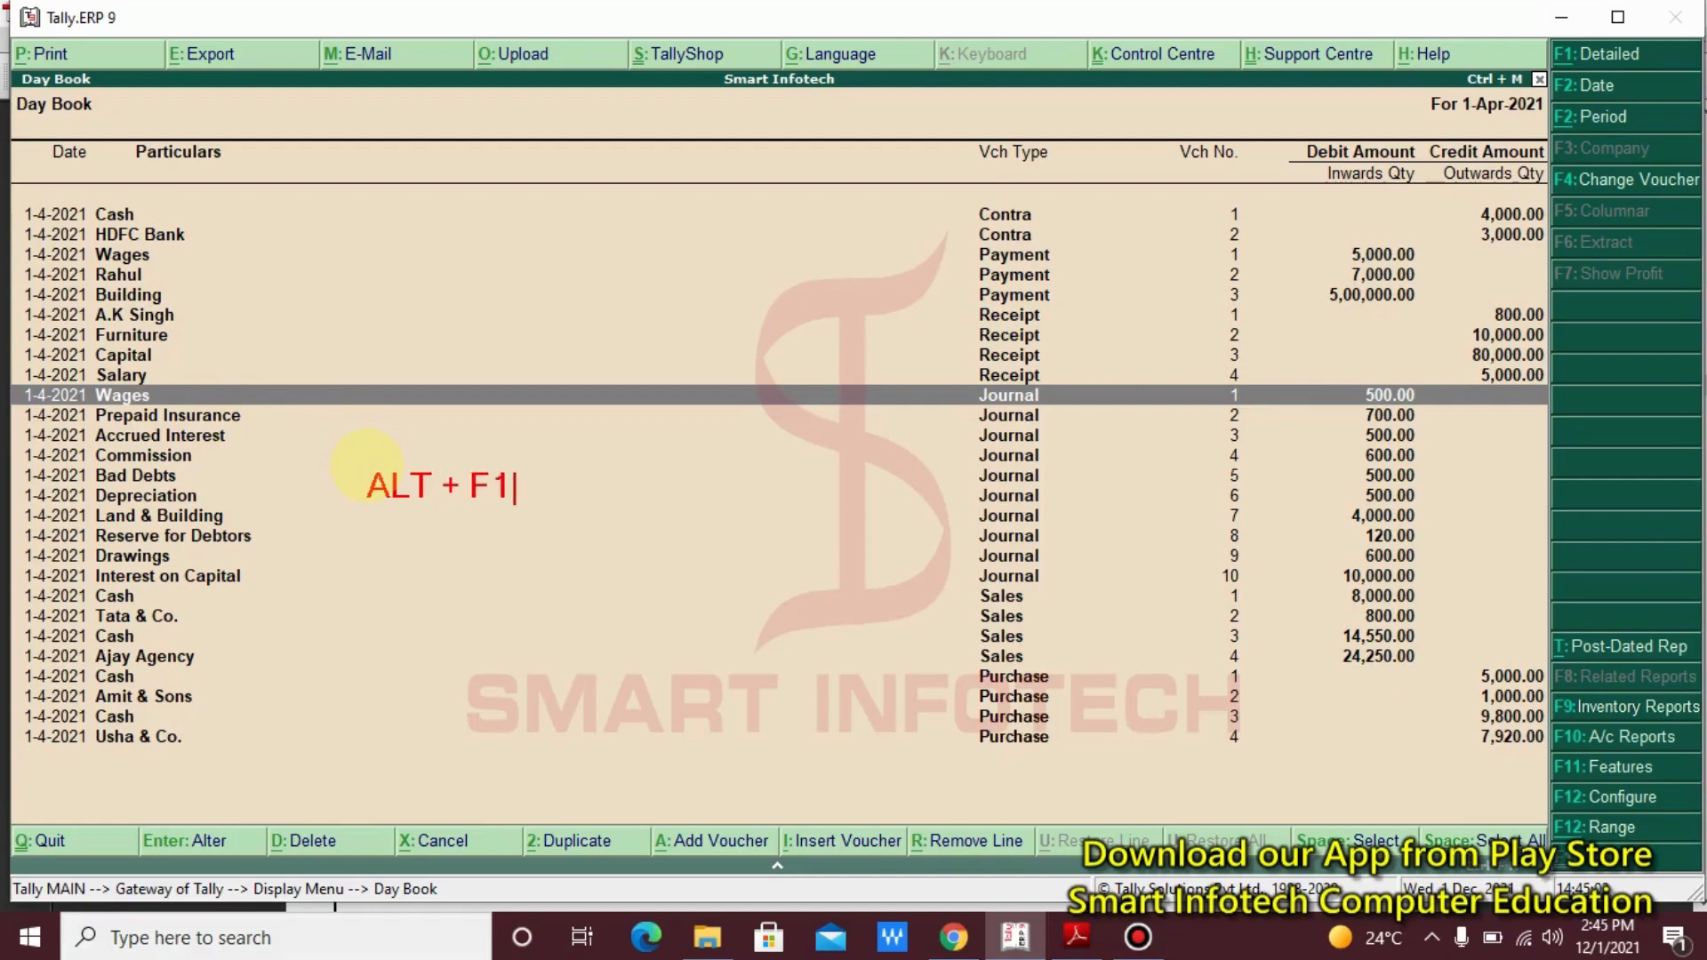
click(509, 469)
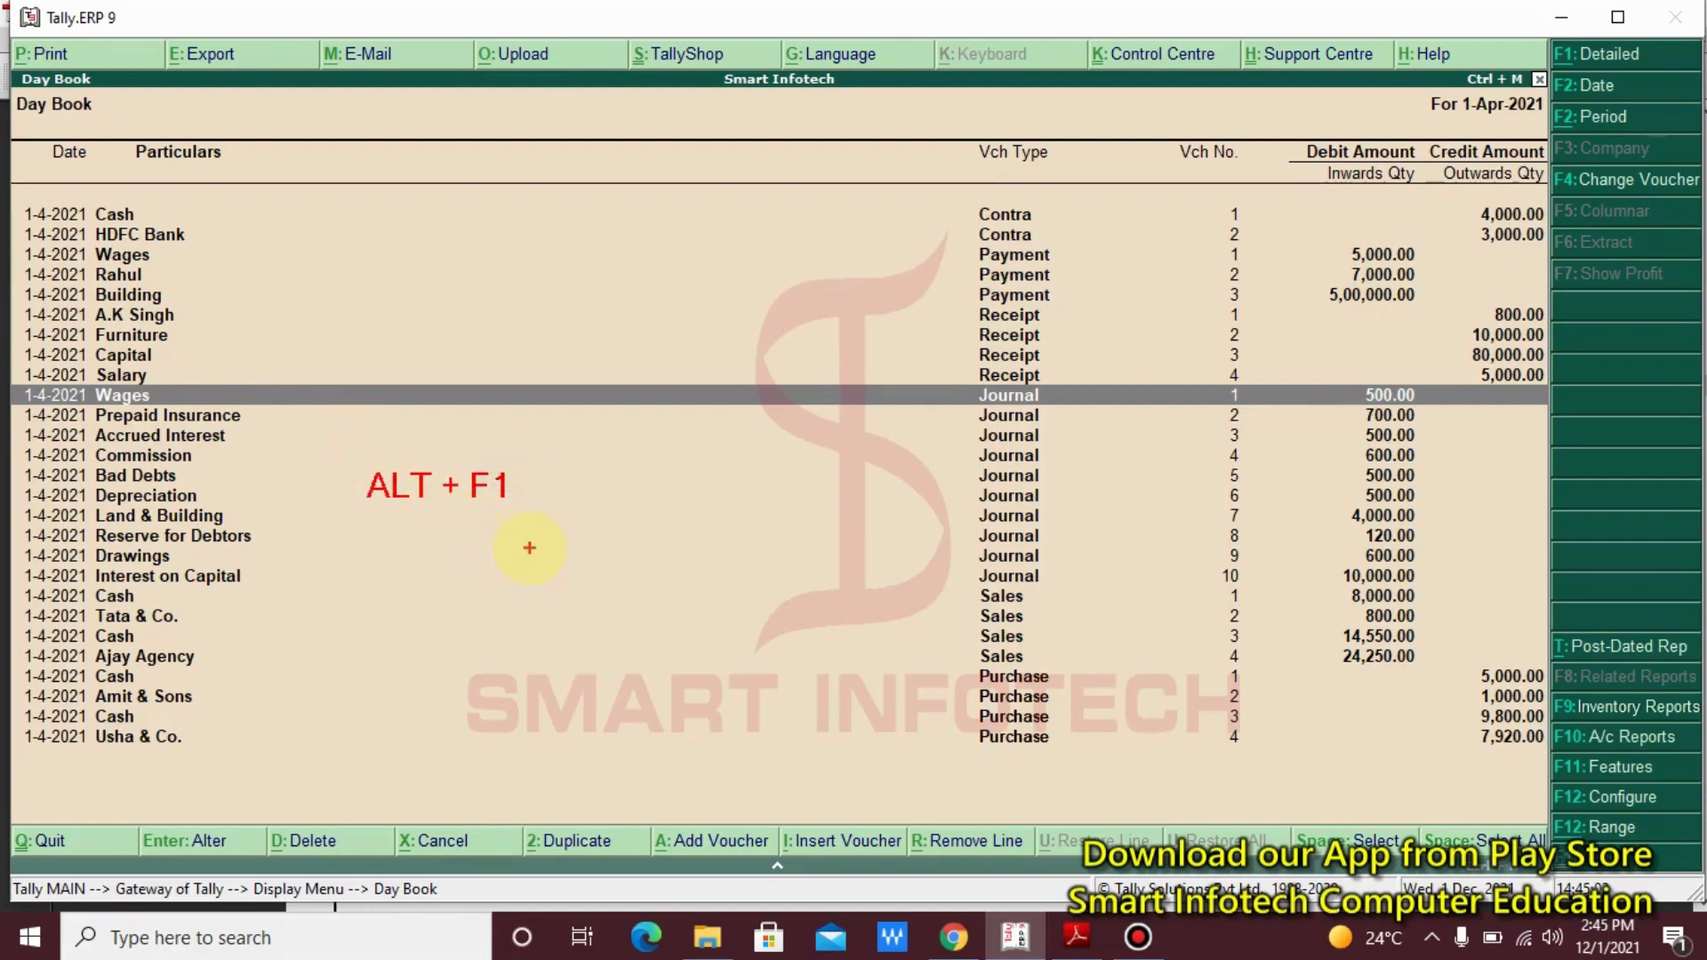
key(Escape)
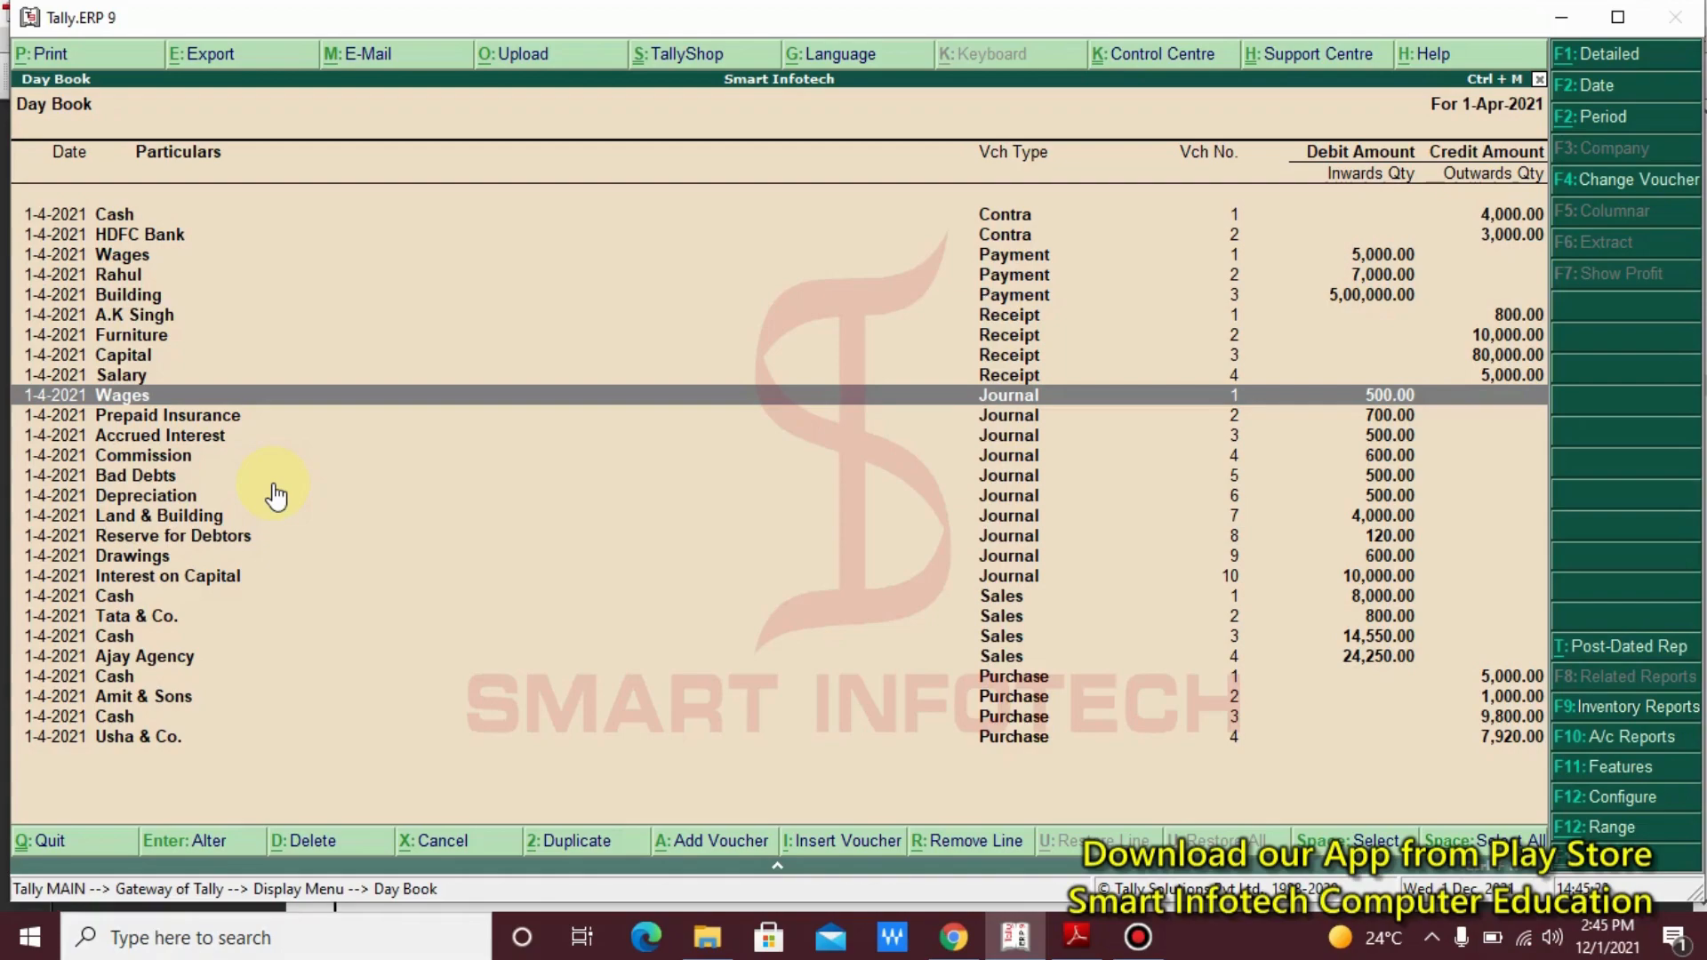
key(alt+F1)
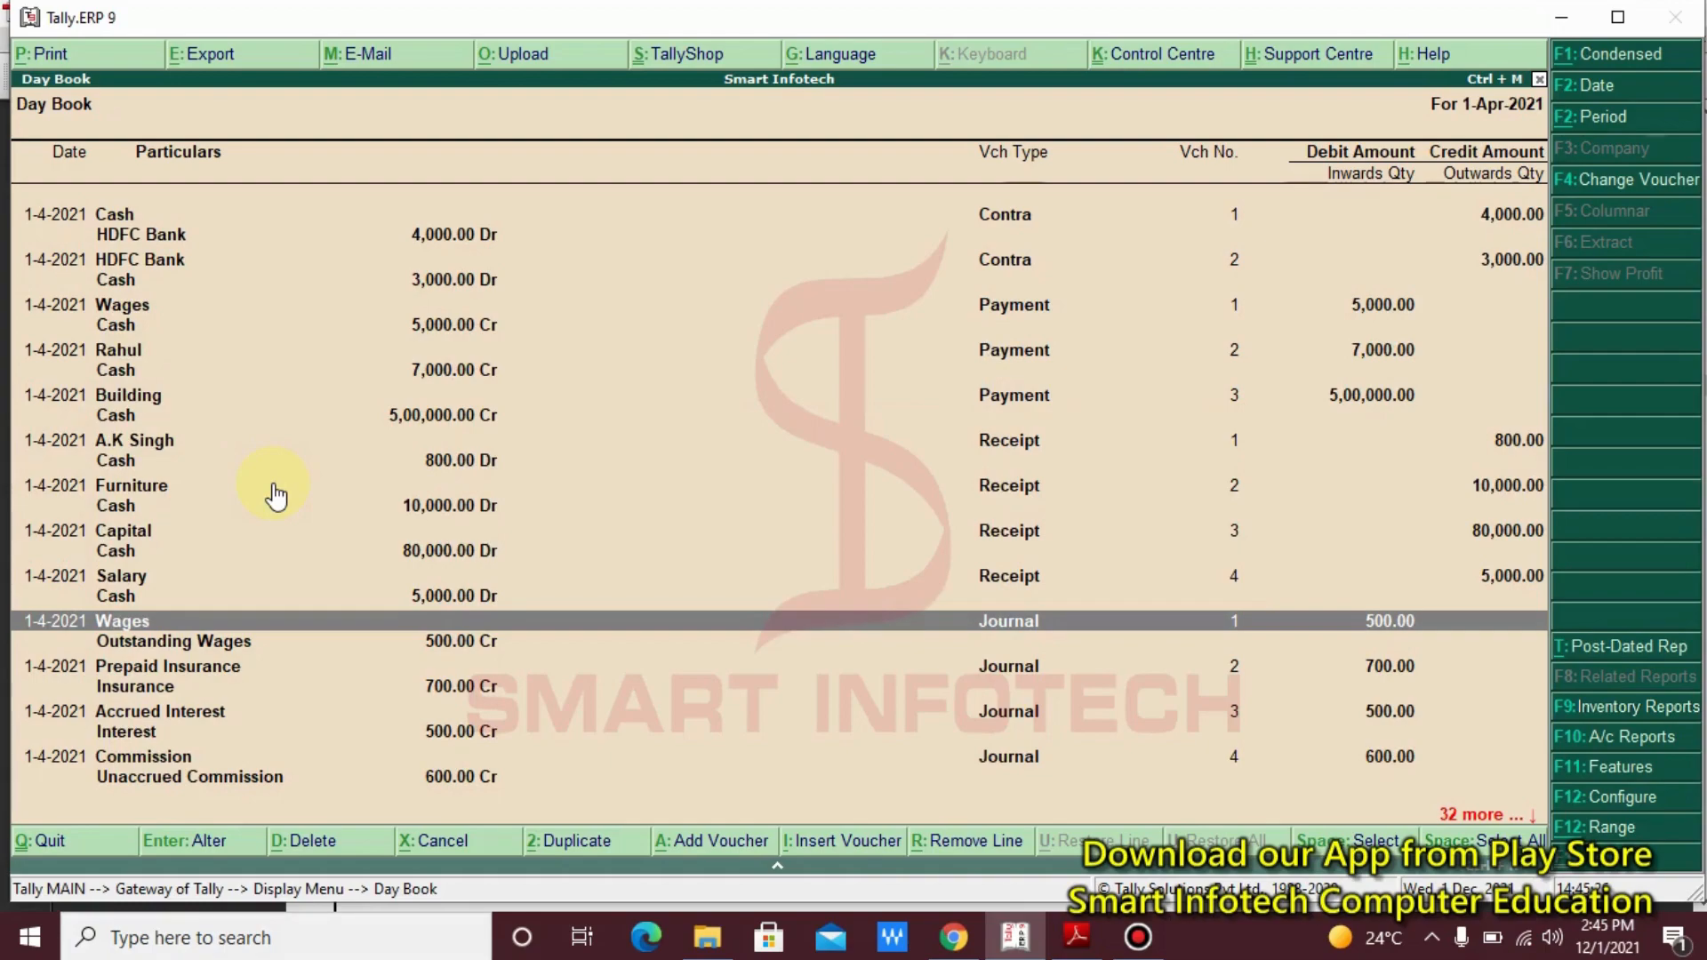
Examine the debit and credit ledgers of the Wages, Prepaid Insurance and Accrued Interest journal entries, and return to the Gateway of Tally
key(Up)
key(Down)
key(Down)
key(Down)
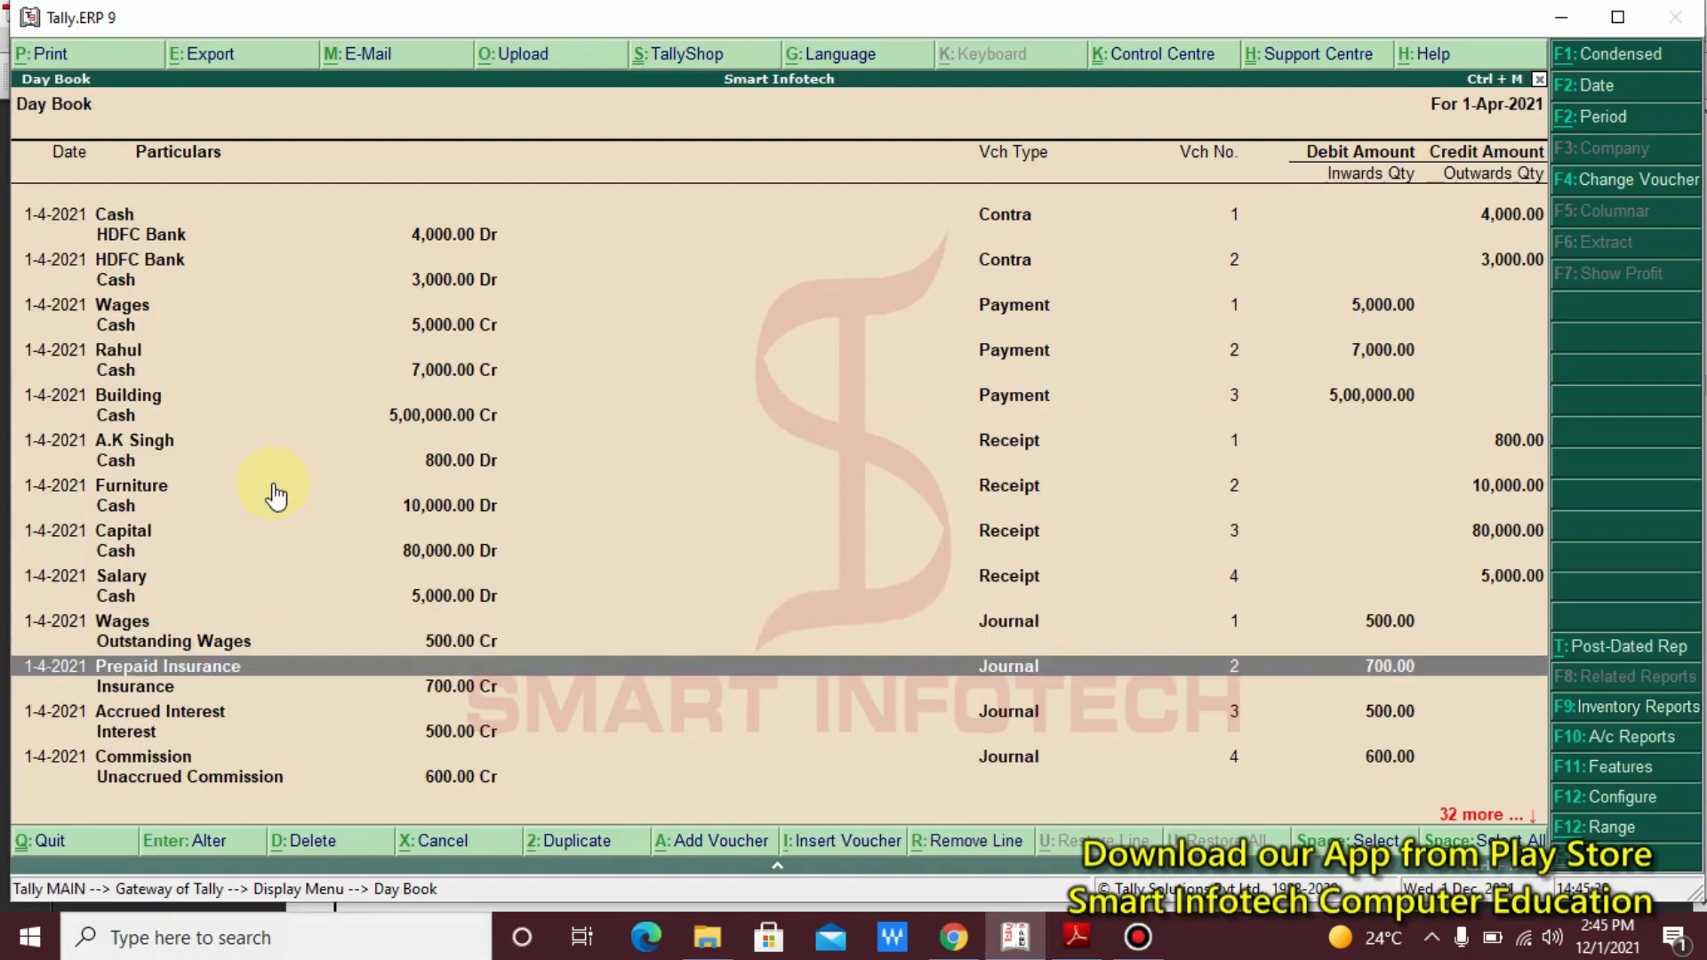
key(Down)
key(Down)
key(Down)
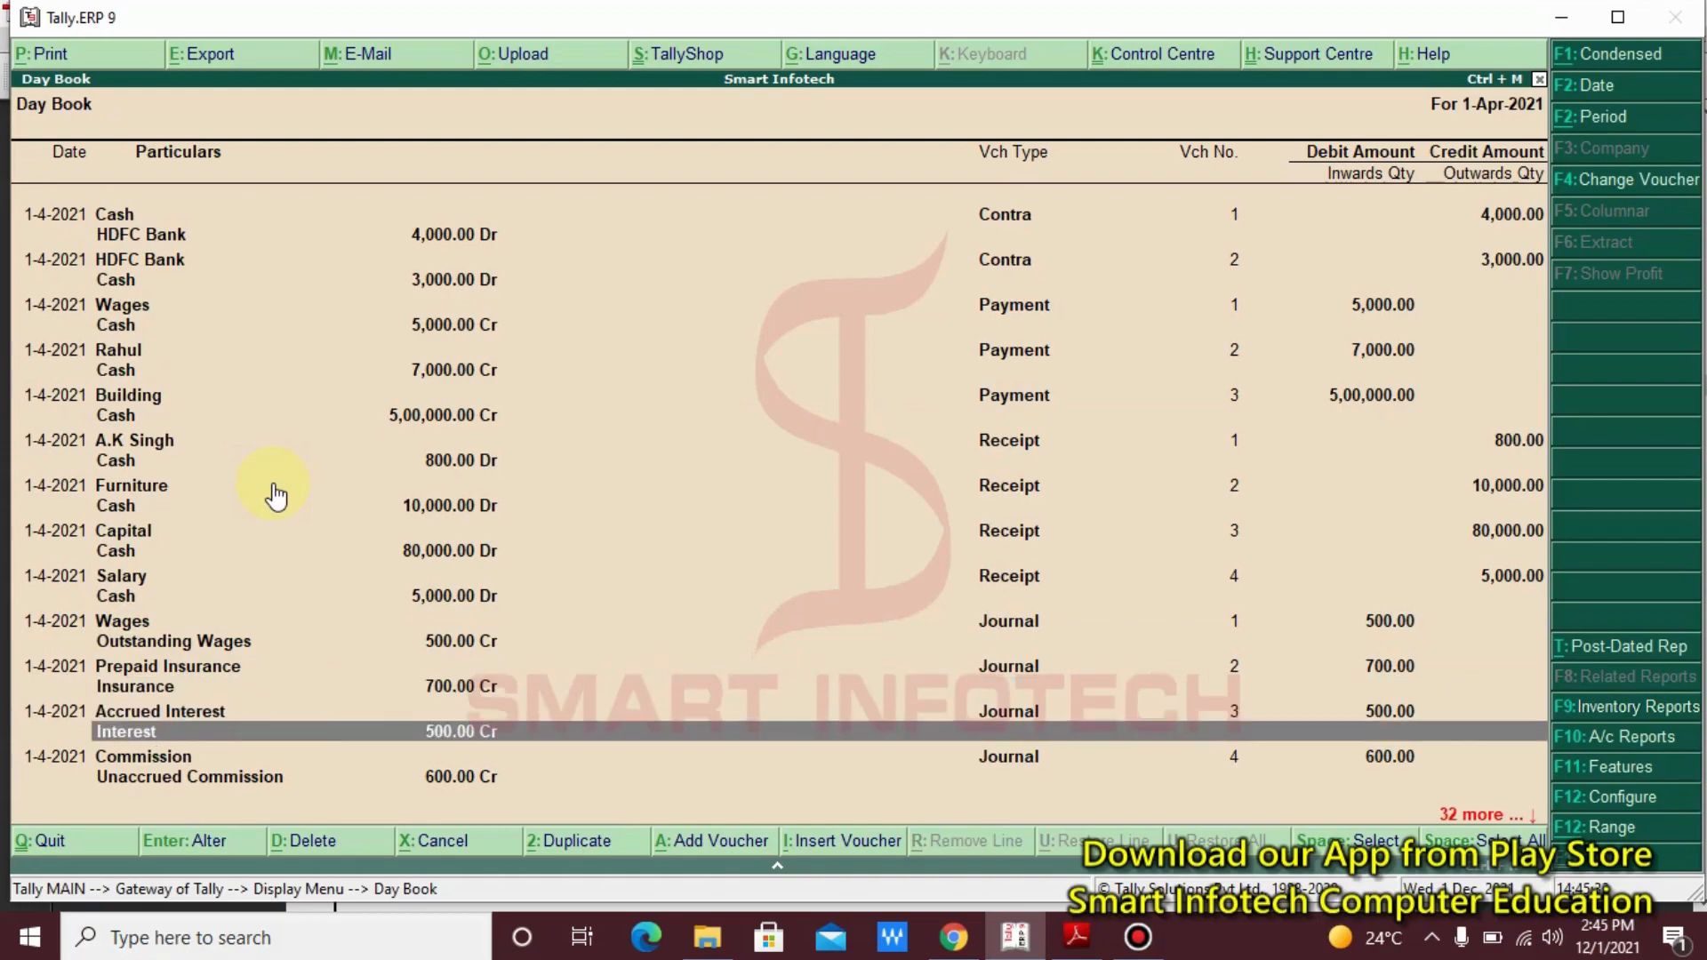
key(Escape)
key(Escape)
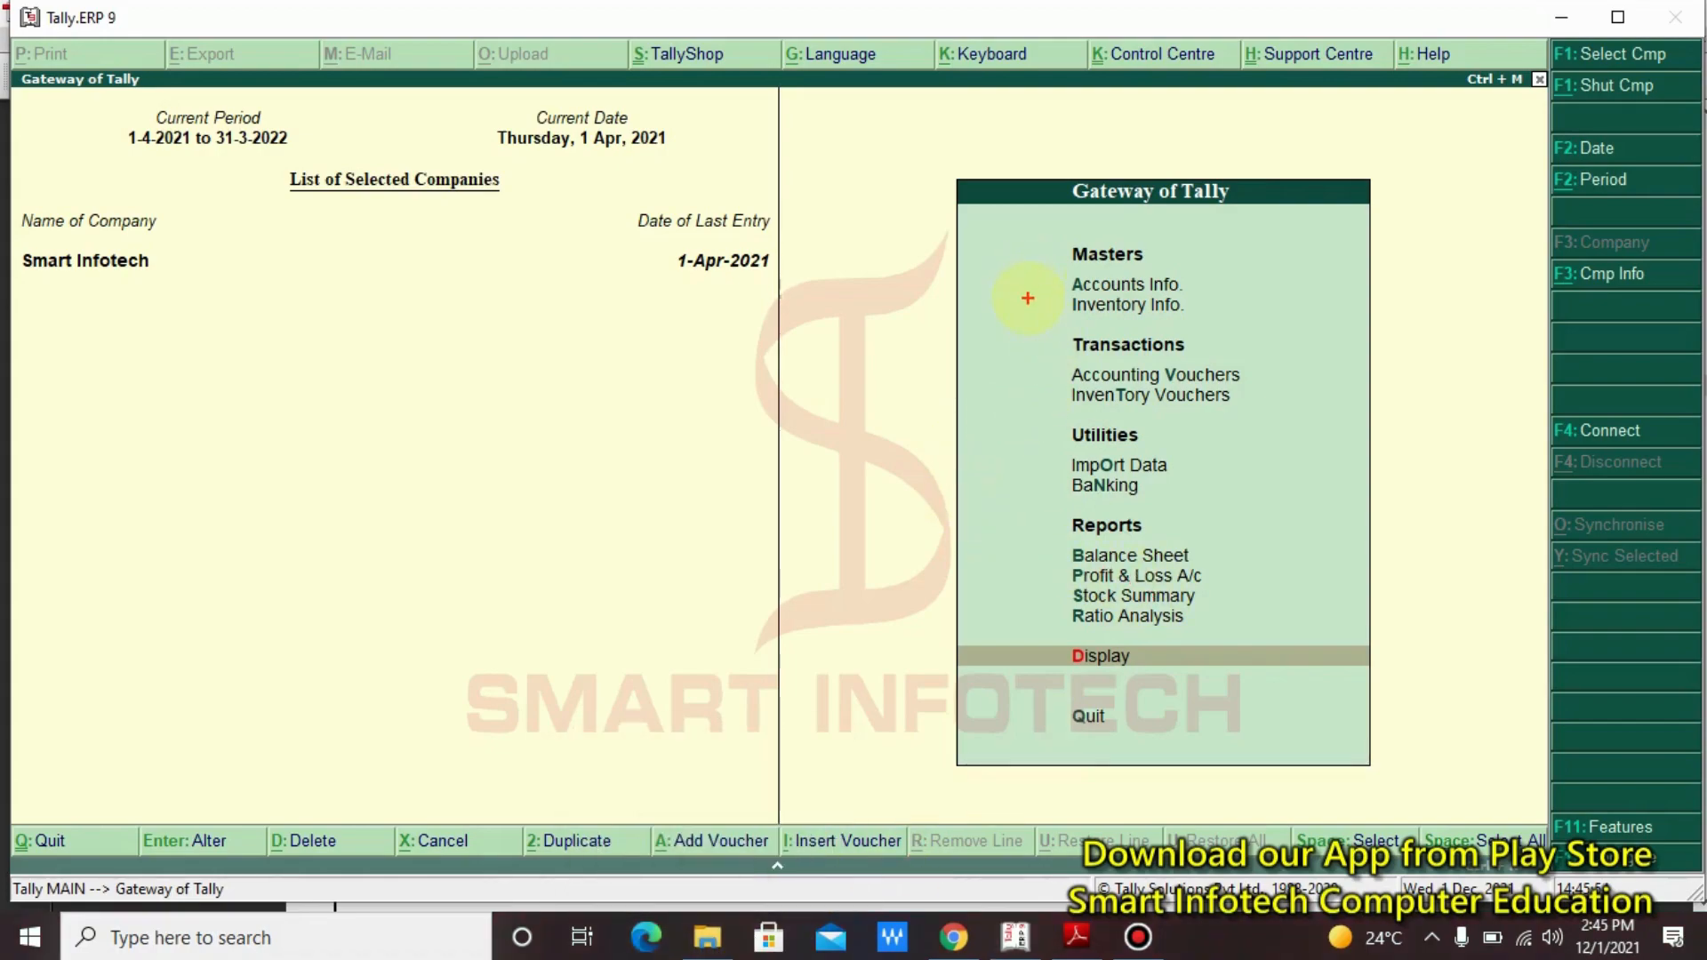
drag(1027, 295, 1217, 324)
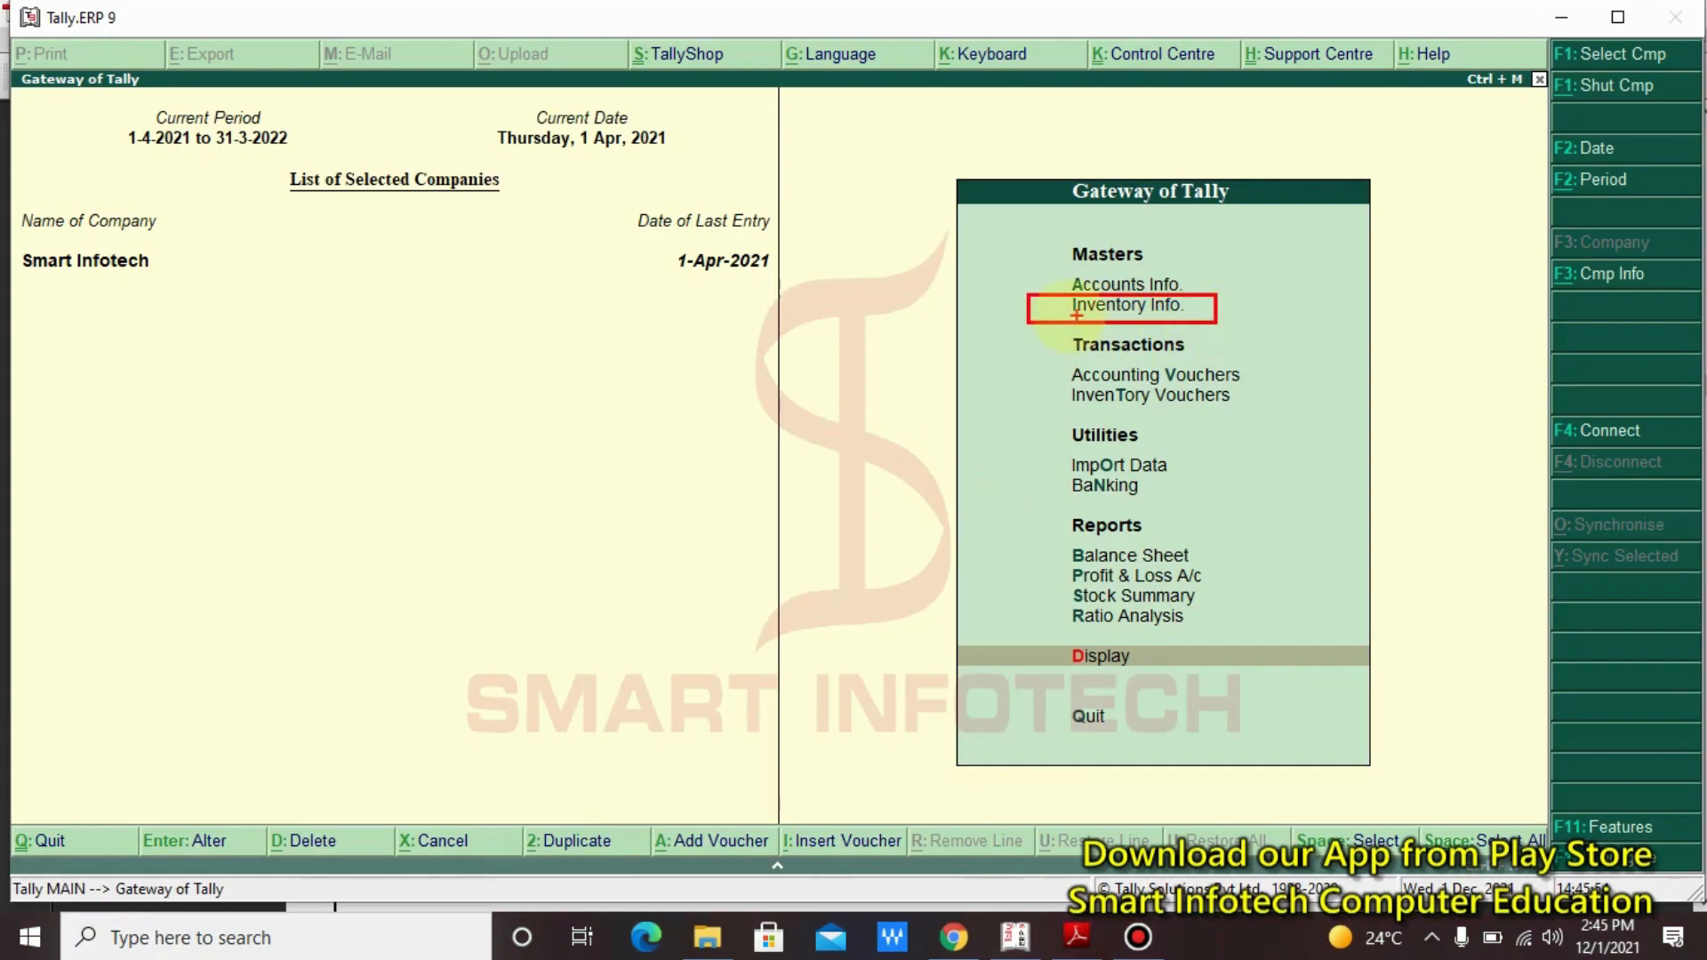
drag(1054, 316, 569, 352)
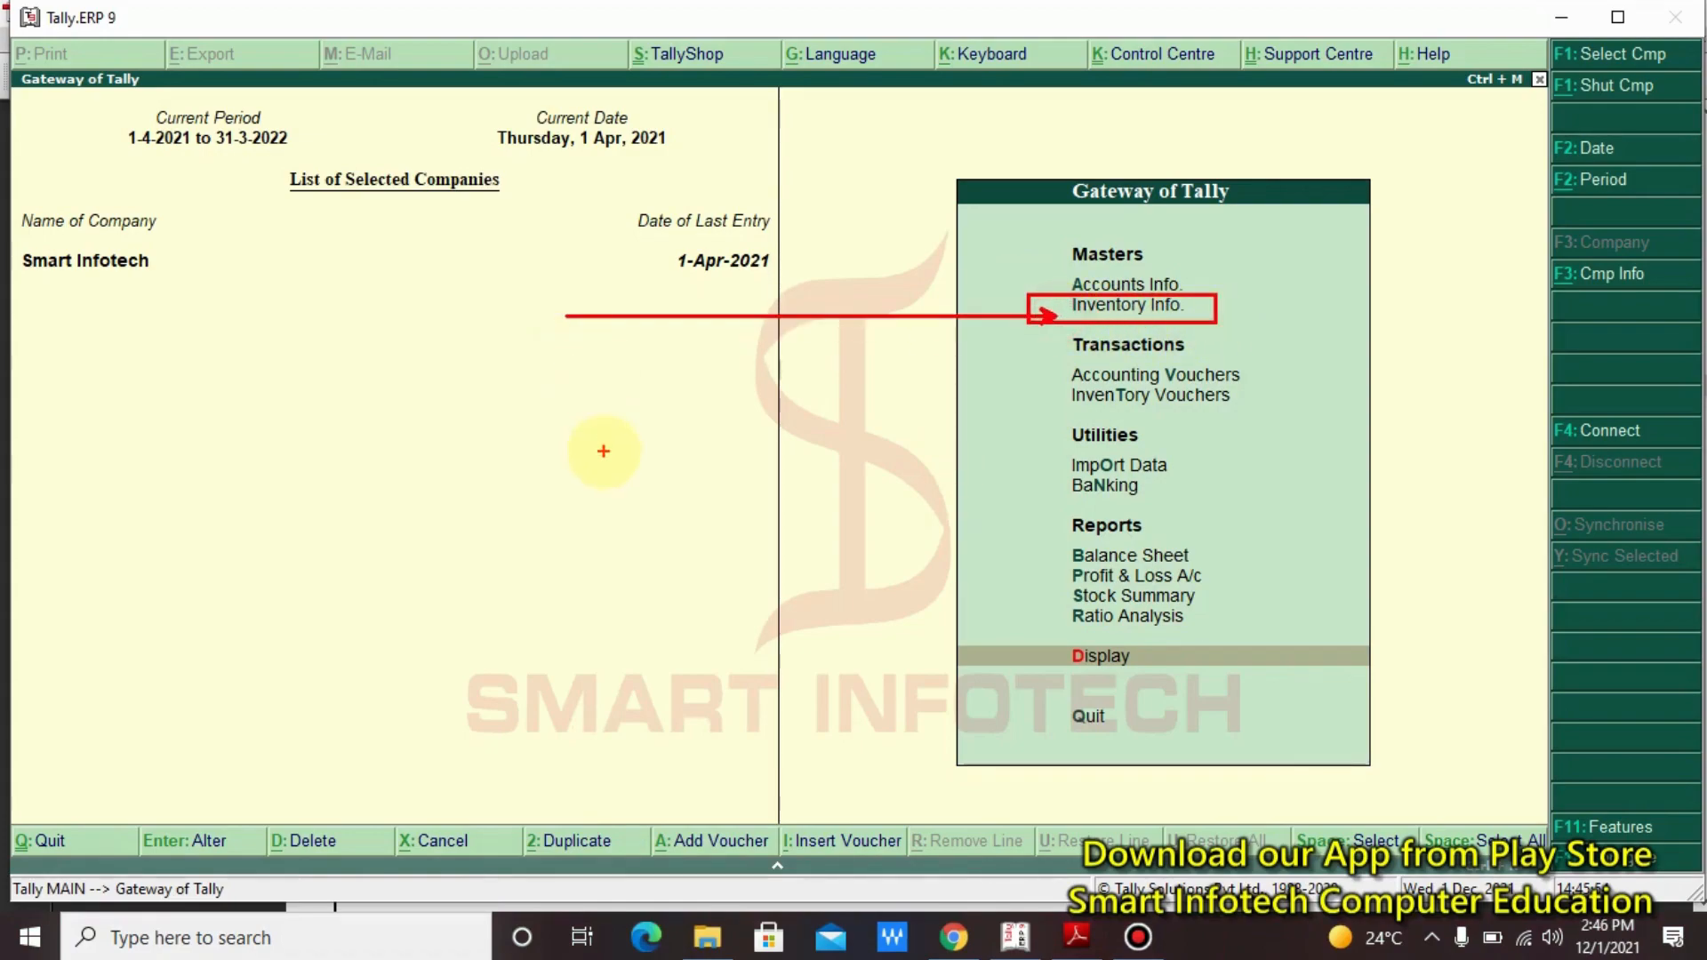
key(Escape)
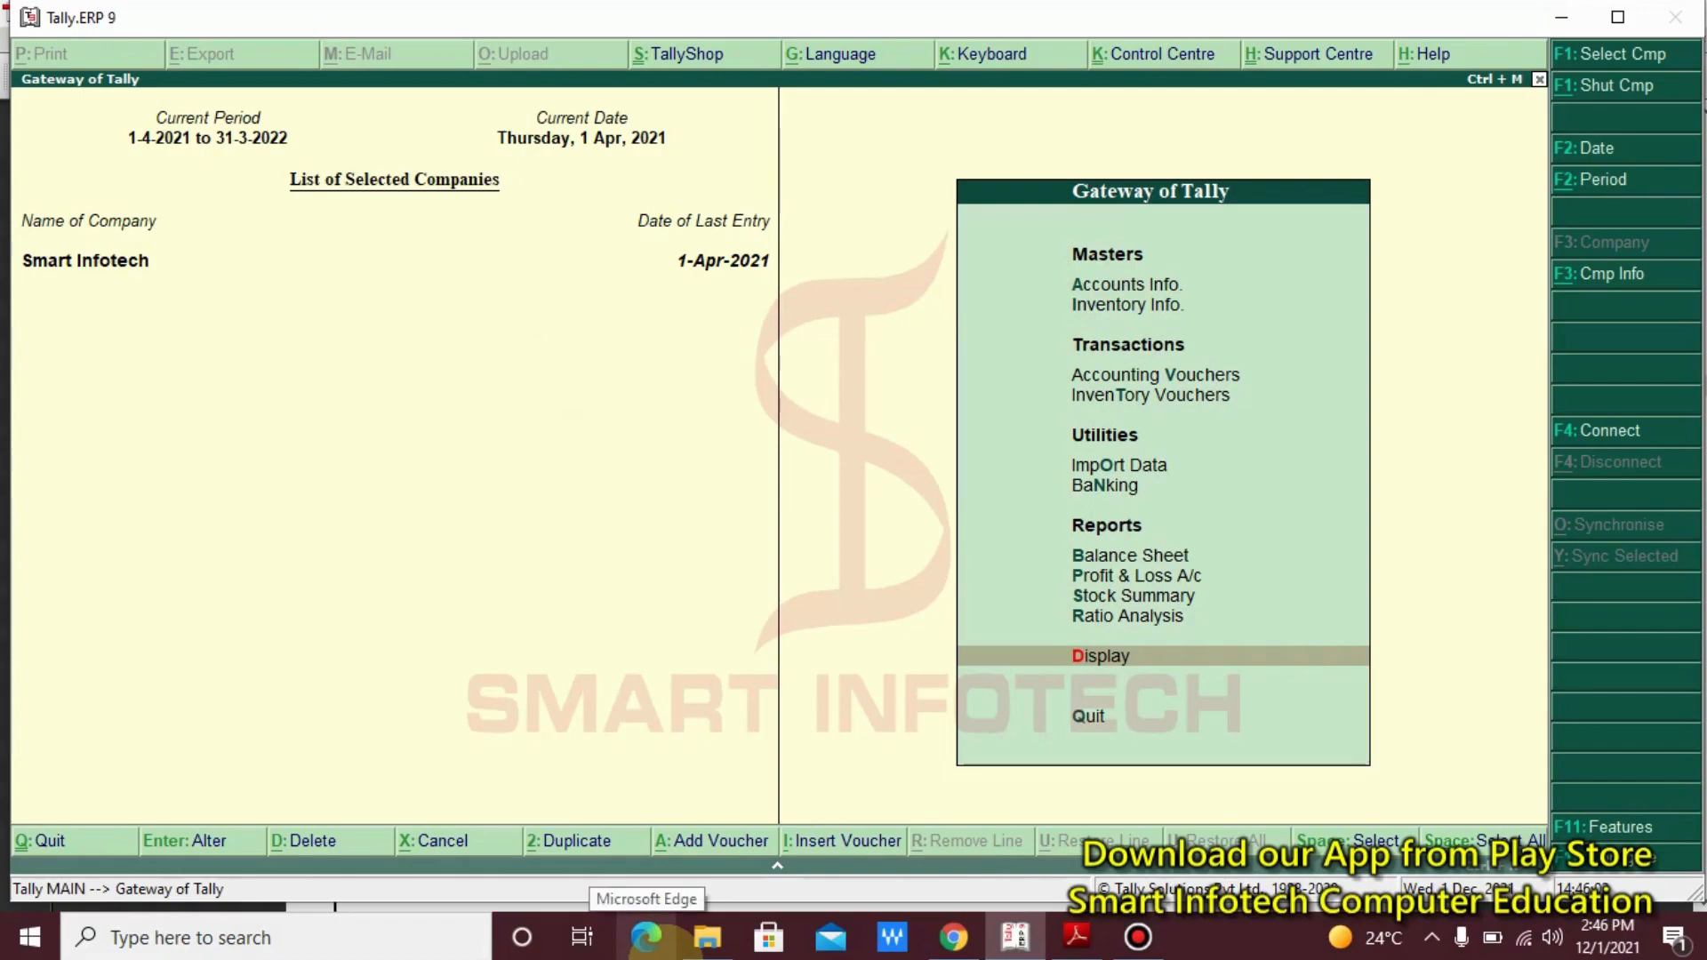